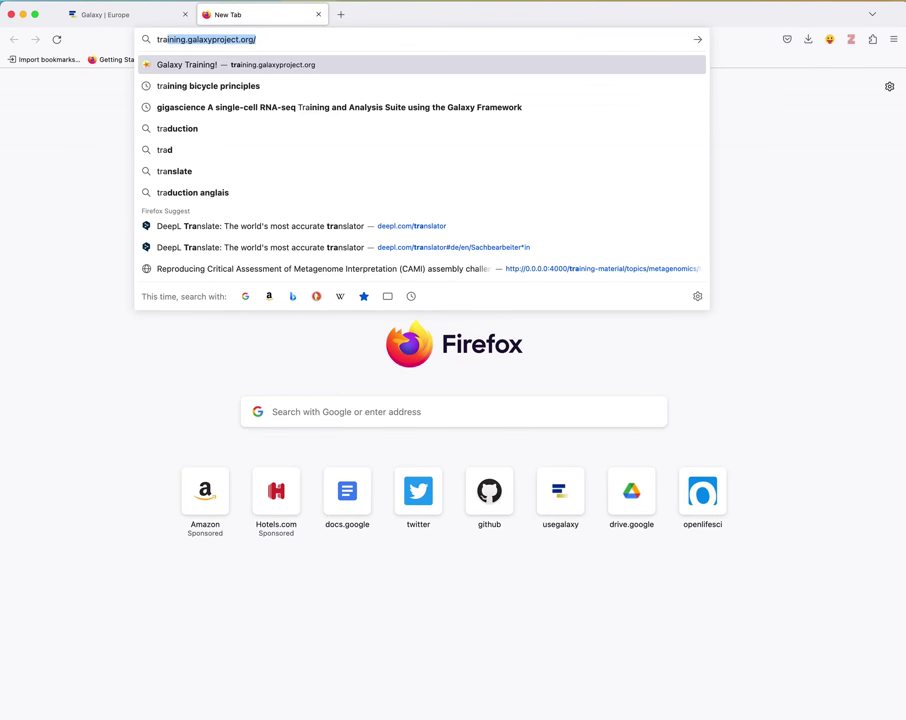
Step: Load training.galaxyproject.org and bring the Galaxy for Scientists topic table into view
{"action": "key", "text": "Return"}
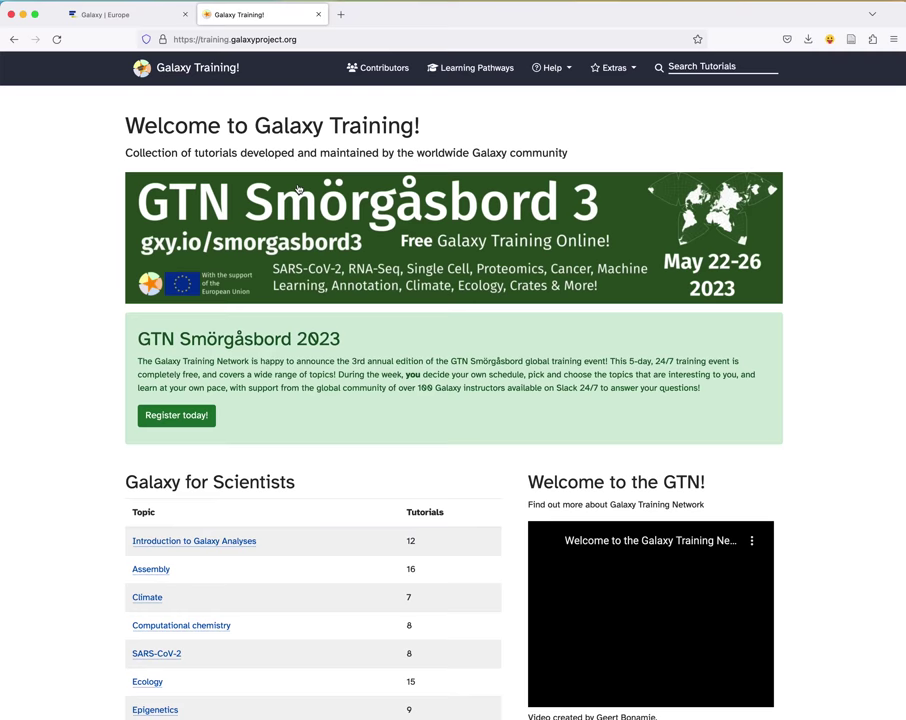
{"action": "scroll", "coordinate": [298, 188], "scroll_direction": "down", "scroll_amount": 2}
{"action": "scroll", "coordinate": [298, 188], "scroll_direction": "down", "scroll_amount": 5}
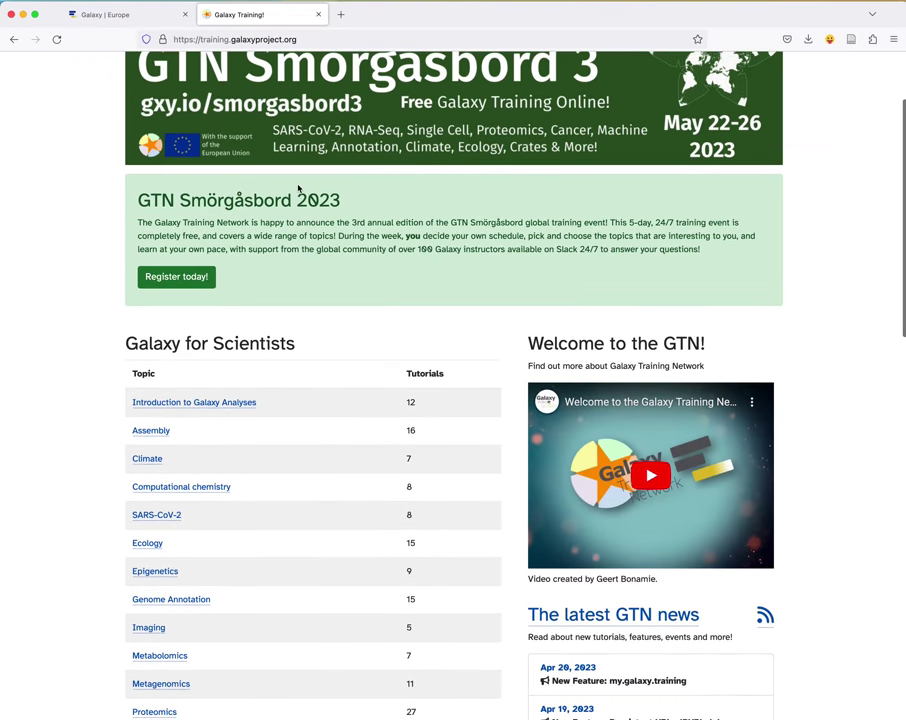
{"action": "scroll", "coordinate": [298, 188], "scroll_direction": "up", "scroll_amount": 1}
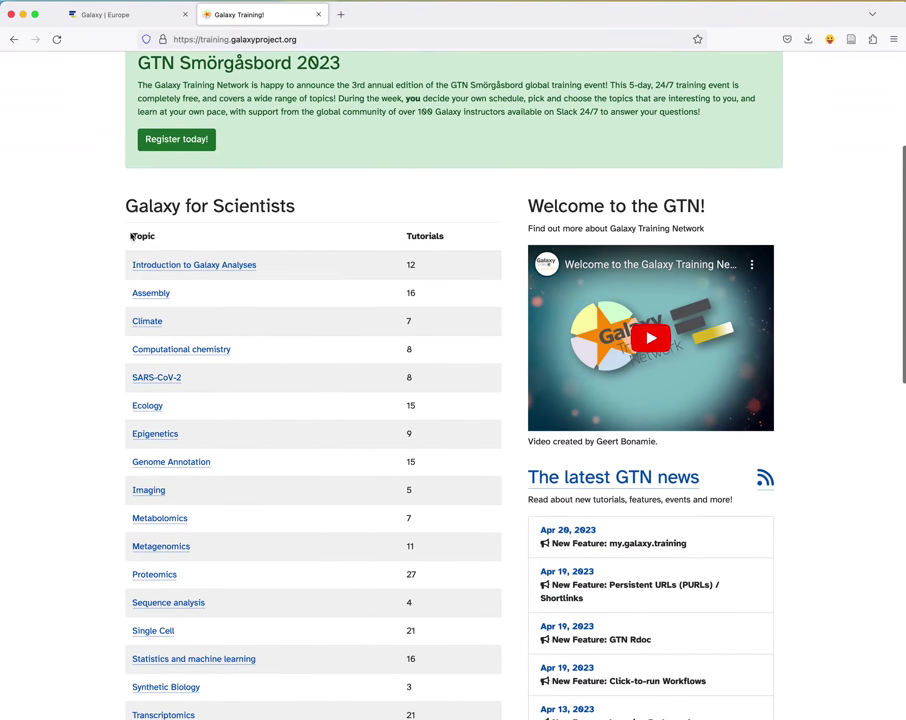
{"action": "scroll", "coordinate": [215, 360], "scroll_direction": "down", "scroll_amount": 4}
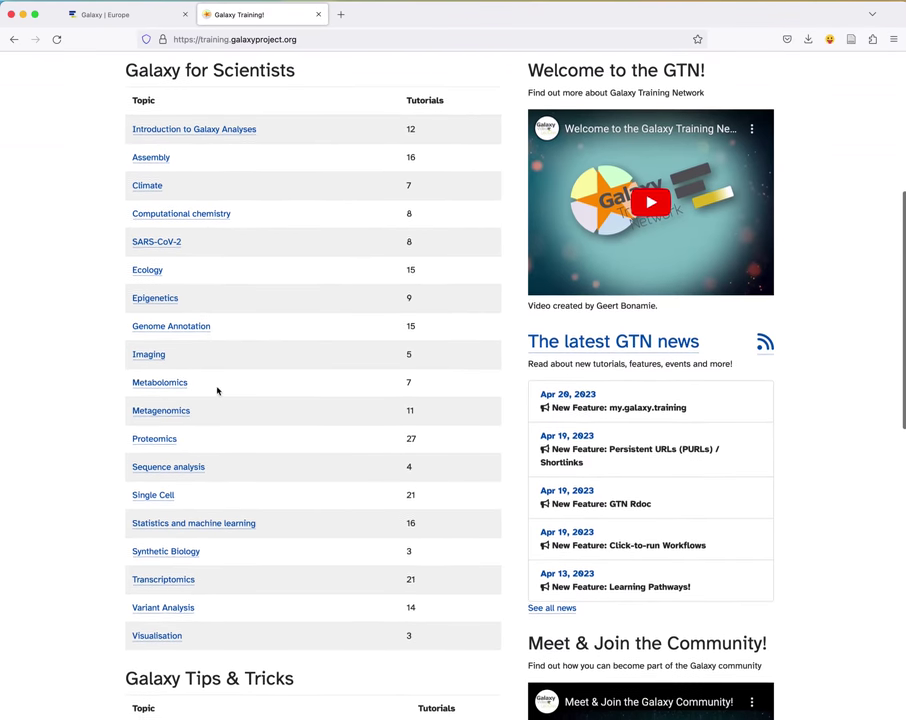
{"action": "scroll", "coordinate": [170, 403], "scroll_direction": "up", "scroll_amount": 1}
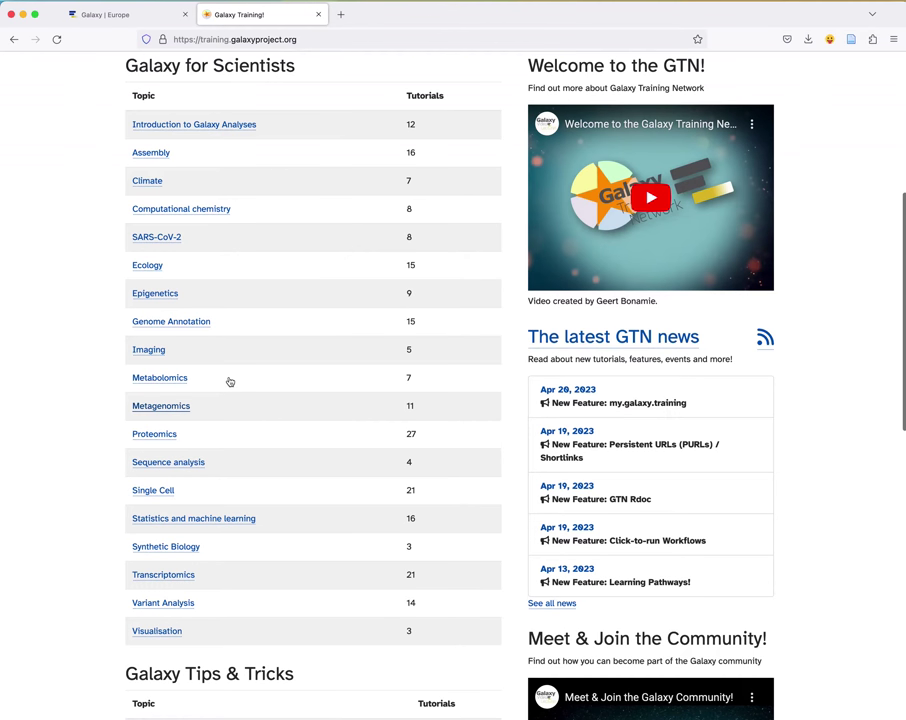
Step: Go to the Metagenomics topic and its 'Assembly of metagenomic sequencing data' tutorial
{"action": "left_click", "coordinate": [176, 407]}
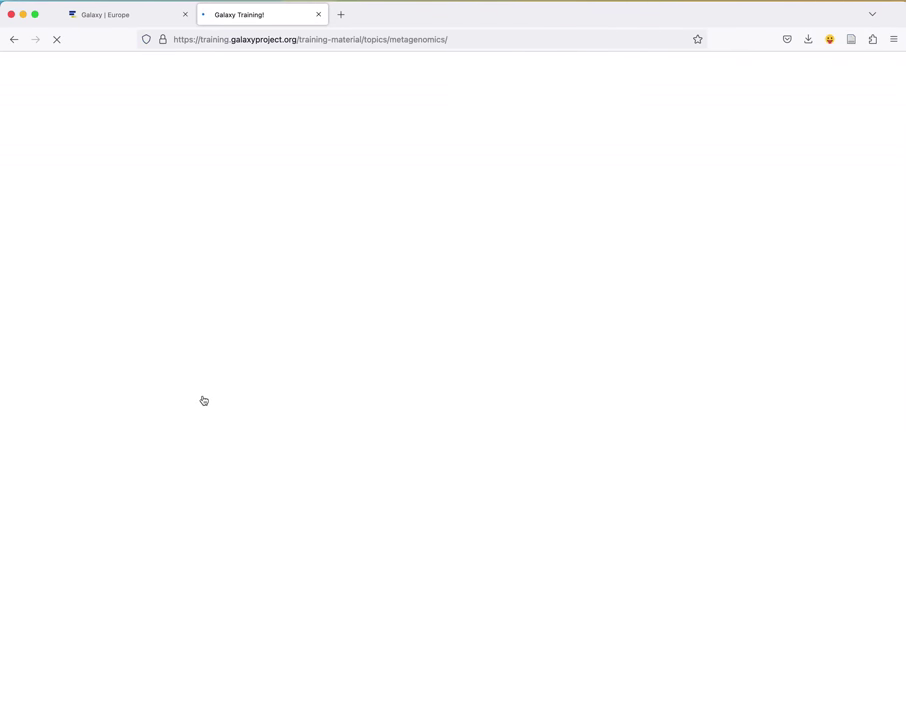
{"action": "scroll", "coordinate": [244, 395], "scroll_direction": "down", "scroll_amount": 2}
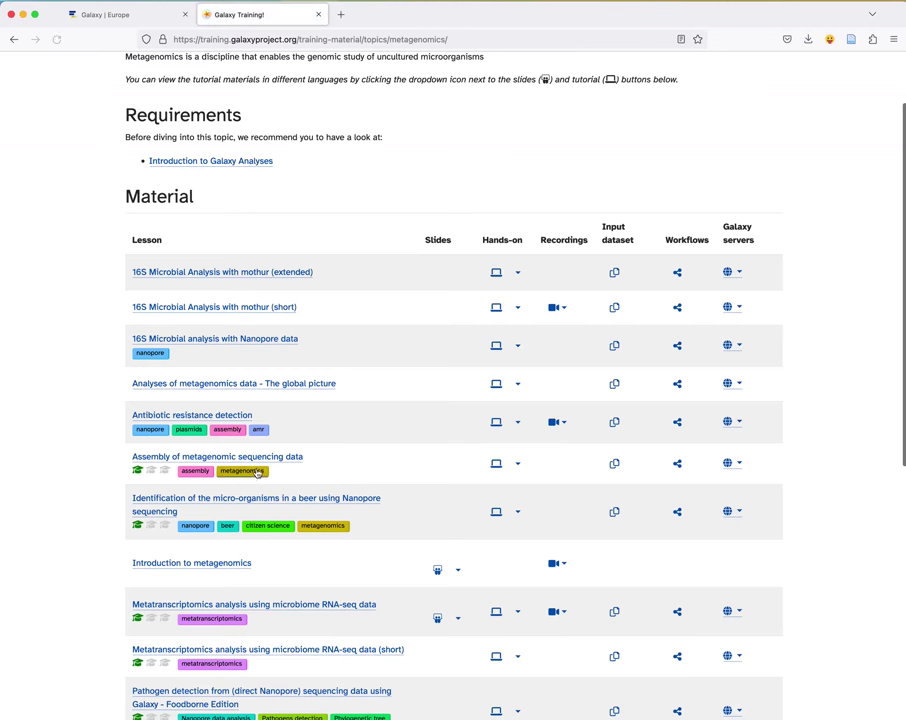
{"action": "left_click", "coordinate": [190, 457]}
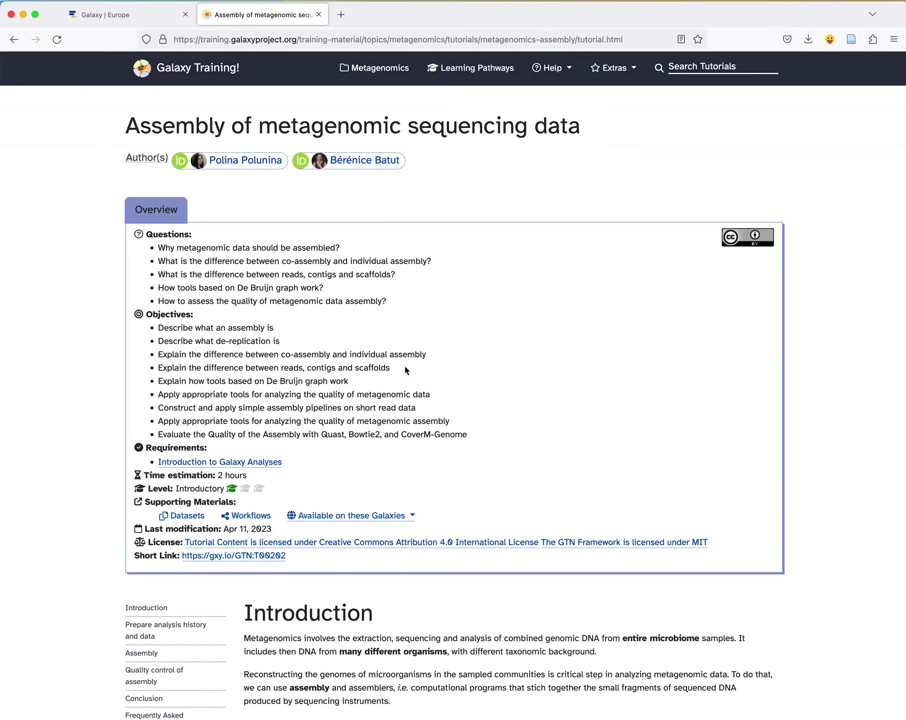
{"action": "scroll", "coordinate": [396, 372], "scroll_direction": "down", "scroll_amount": 1}
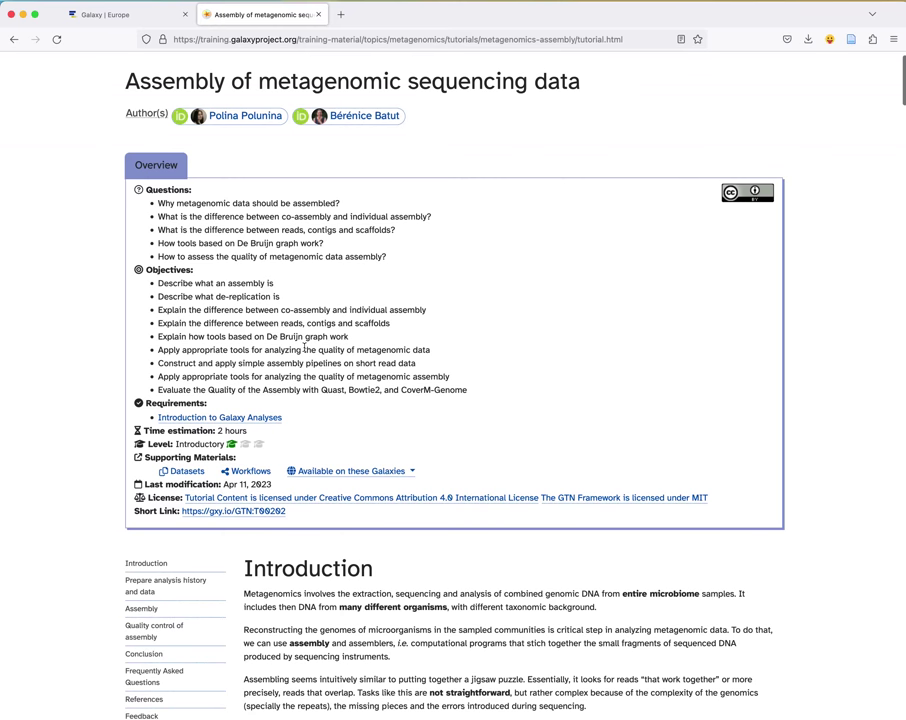
{"action": "scroll", "coordinate": [300, 348], "scroll_direction": "down", "scroll_amount": 1}
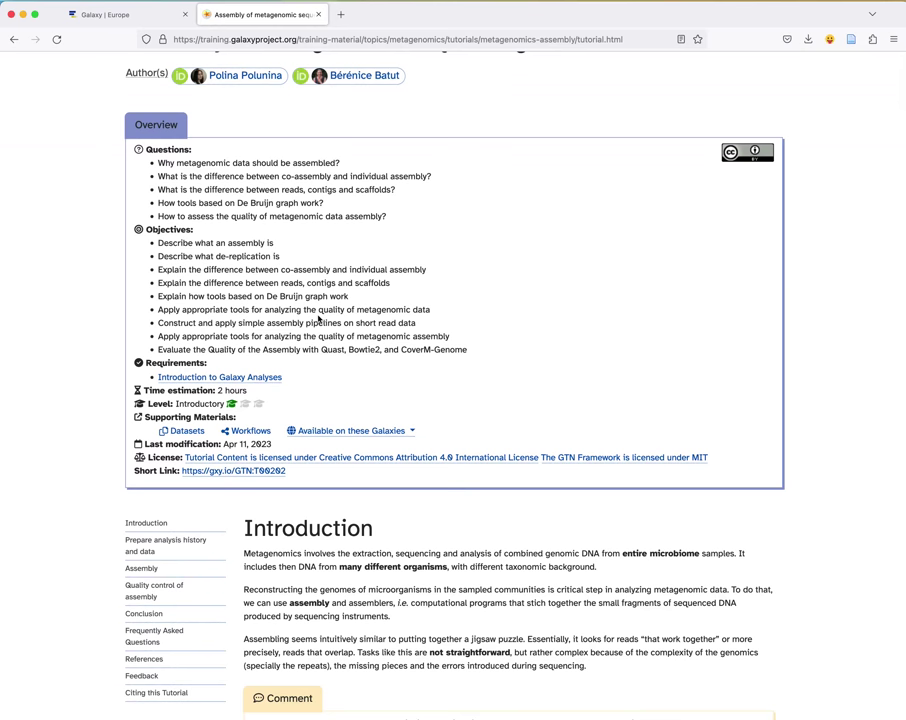
{"action": "scroll", "coordinate": [319, 319], "scroll_direction": "down", "scroll_amount": 1}
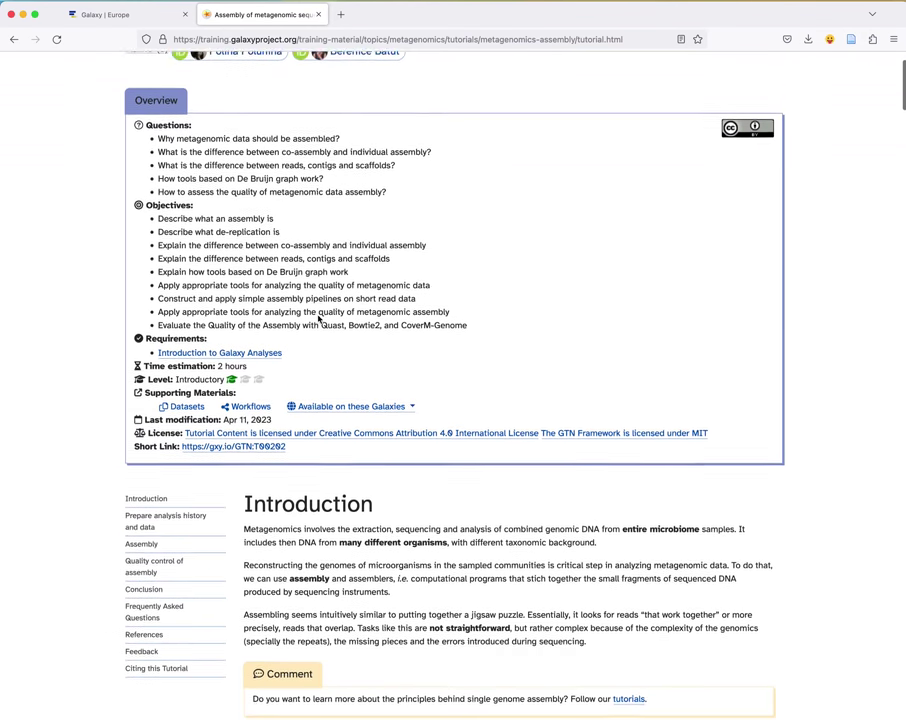
{"action": "scroll", "coordinate": [371, 338], "scroll_direction": "down", "scroll_amount": 5}
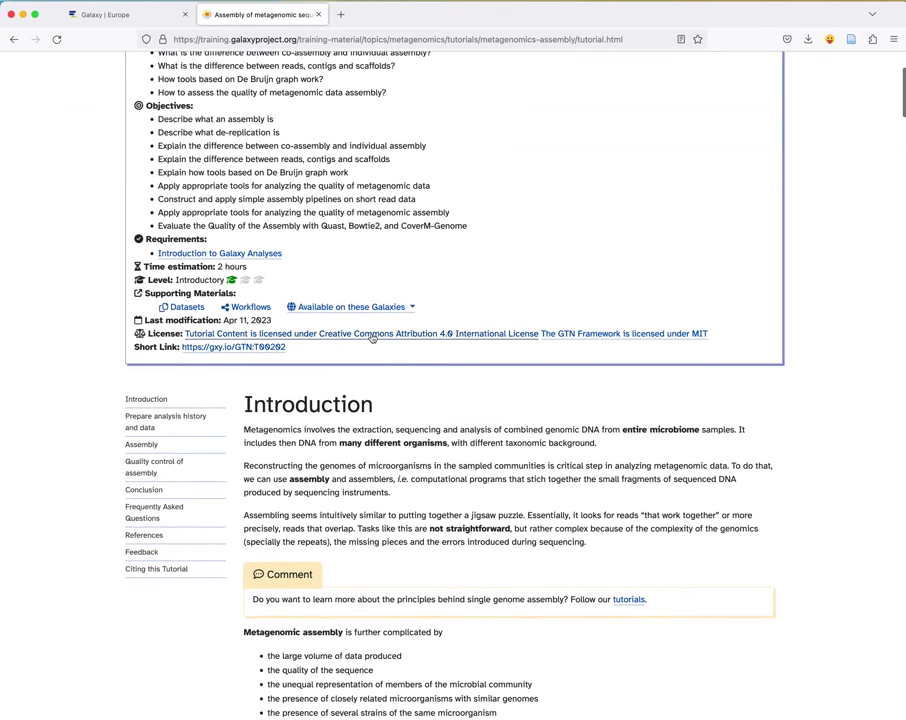
{"action": "scroll", "coordinate": [371, 333], "scroll_direction": "down", "scroll_amount": 1}
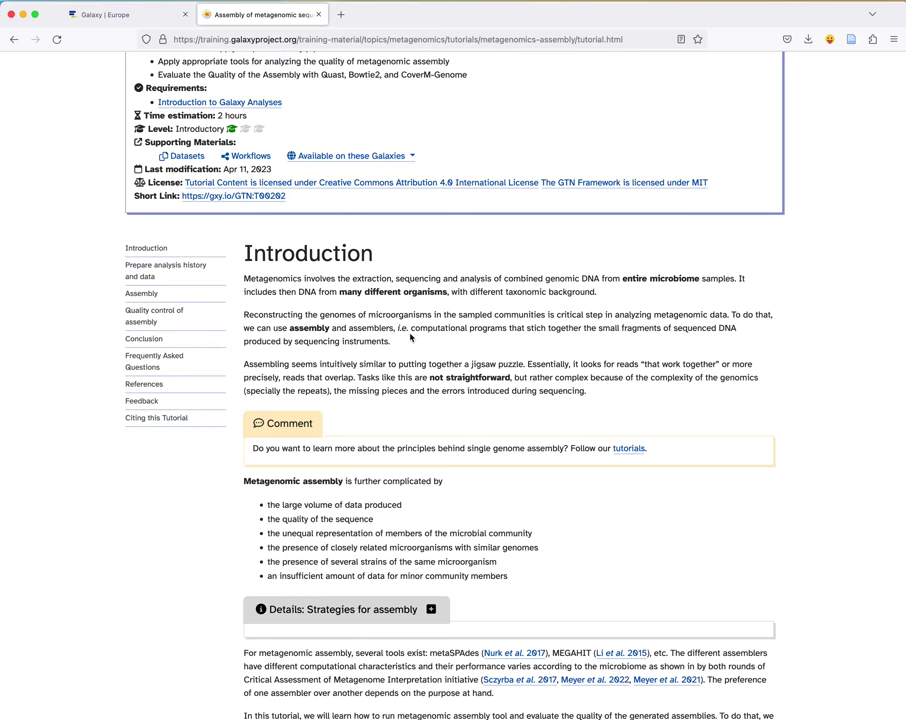
{"action": "scroll", "coordinate": [410, 338], "scroll_direction": "down", "scroll_amount": 2}
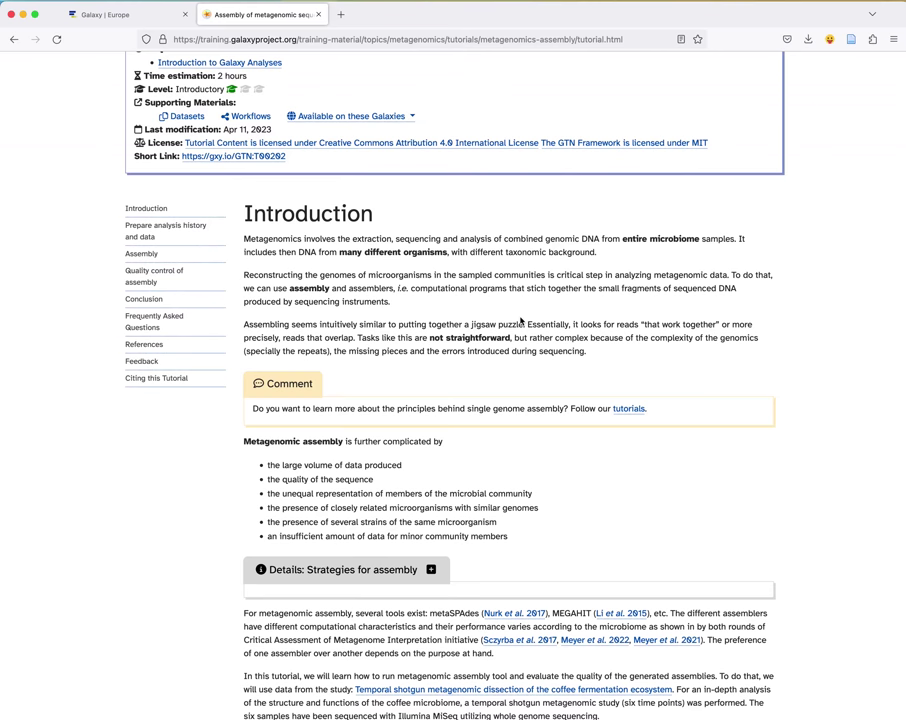
{"action": "scroll", "coordinate": [533, 305], "scroll_direction": "down", "scroll_amount": 1}
{"action": "scroll", "coordinate": [533, 305], "scroll_direction": "down", "scroll_amount": 1}
{"action": "scroll", "coordinate": [533, 305], "scroll_direction": "down", "scroll_amount": 1}
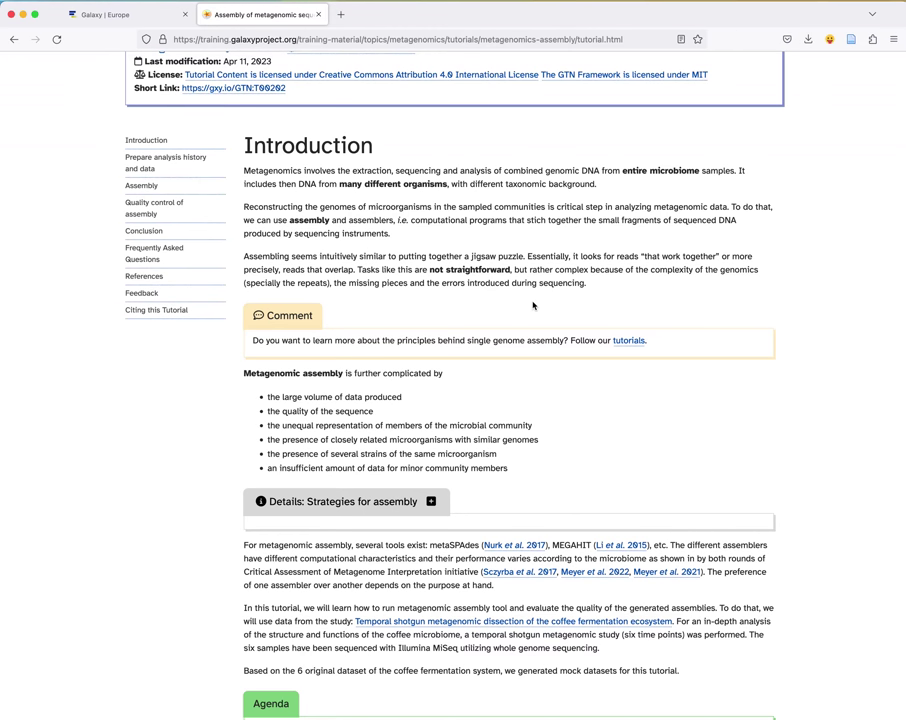
{"action": "scroll", "coordinate": [520, 334], "scroll_direction": "down", "scroll_amount": 3}
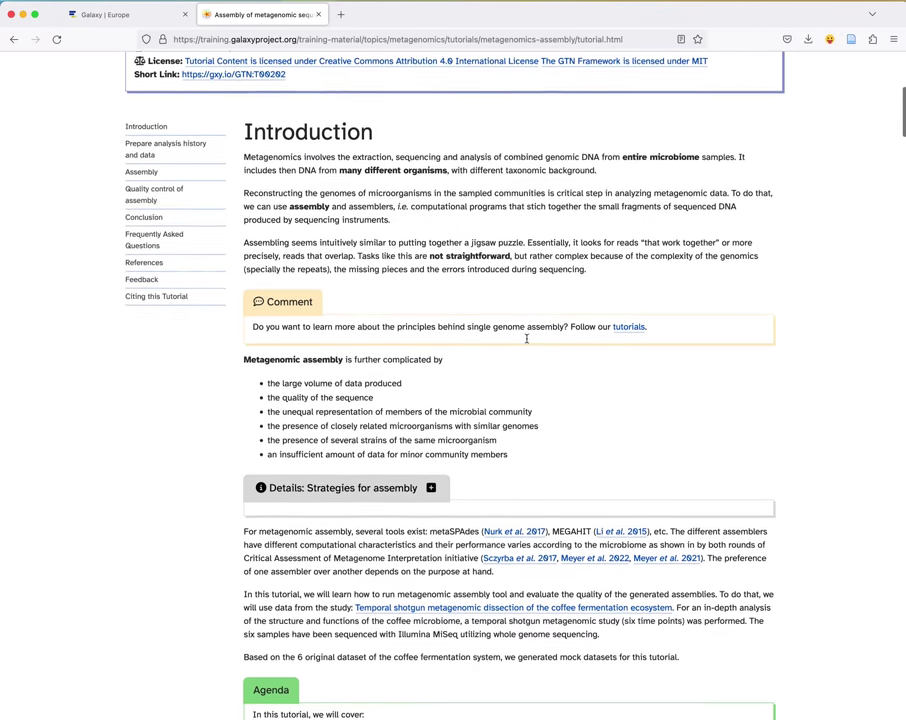
Step: Expand 'Details: Strategies for assembly' and read through the Figure 1 assembly strategies illustration
{"action": "left_click", "coordinate": [431, 368]}
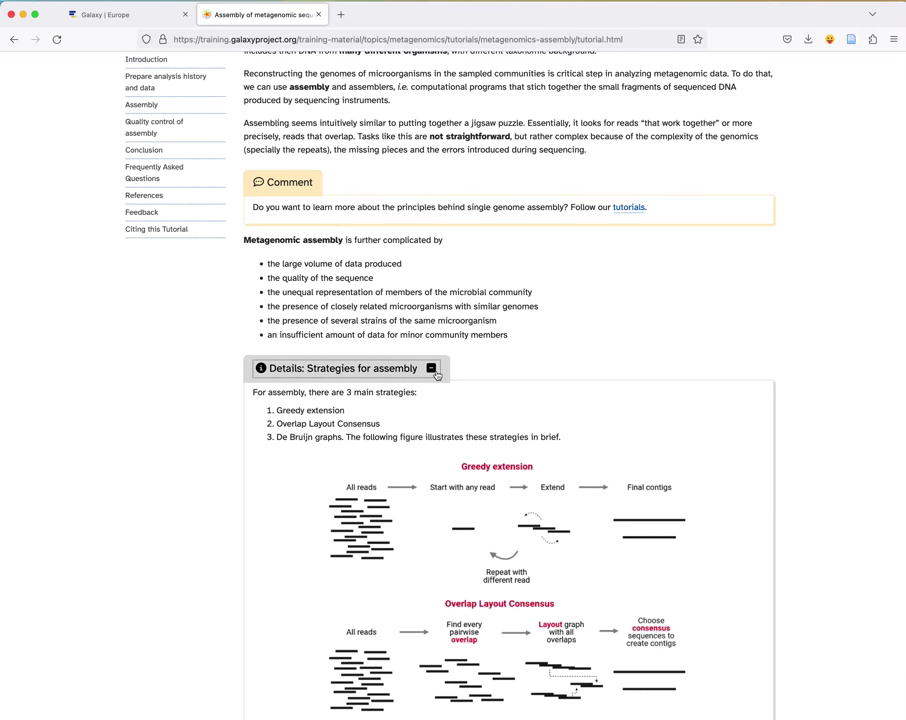
{"action": "scroll", "coordinate": [441, 420], "scroll_direction": "down", "scroll_amount": 2}
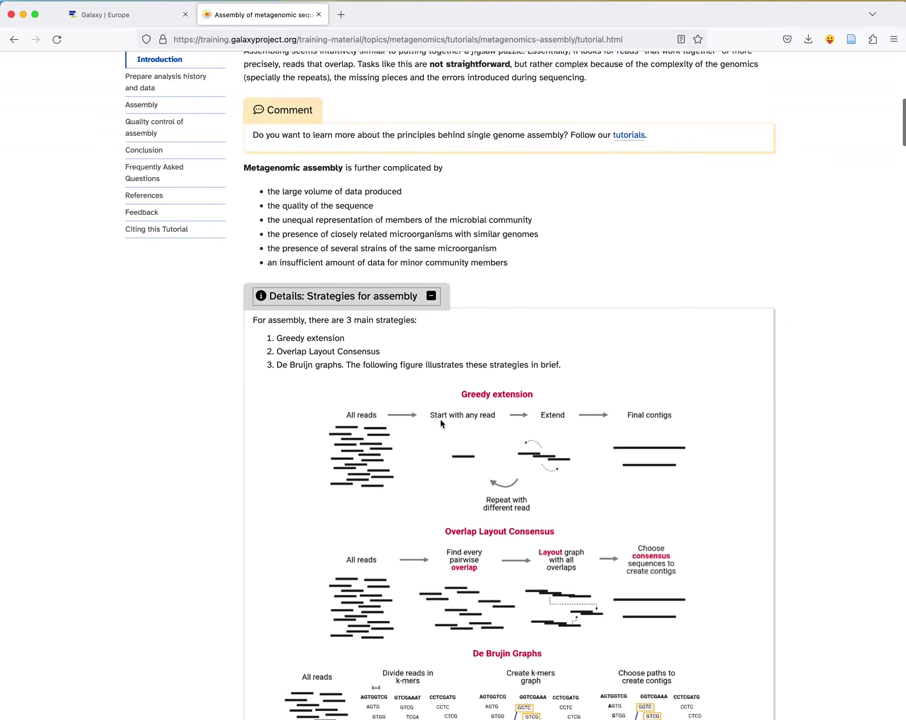
{"action": "scroll", "coordinate": [516, 456], "scroll_direction": "down", "scroll_amount": 3}
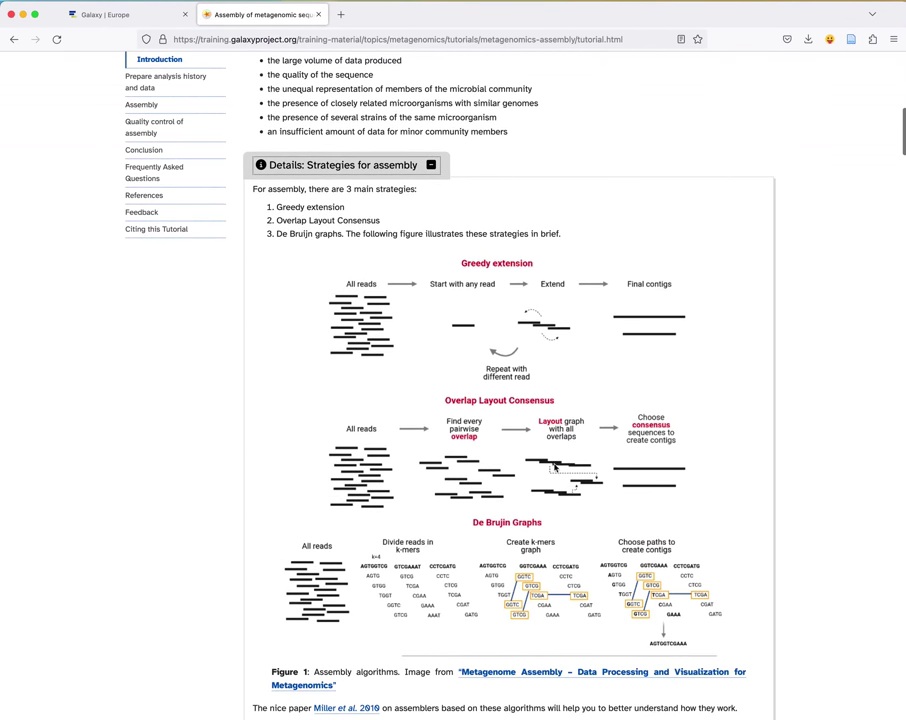
{"action": "scroll", "coordinate": [548, 553], "scroll_direction": "down", "scroll_amount": 4}
{"action": "scroll", "coordinate": [548, 553], "scroll_direction": "up", "scroll_amount": 4}
{"action": "scroll", "coordinate": [548, 553], "scroll_direction": "up", "scroll_amount": 1}
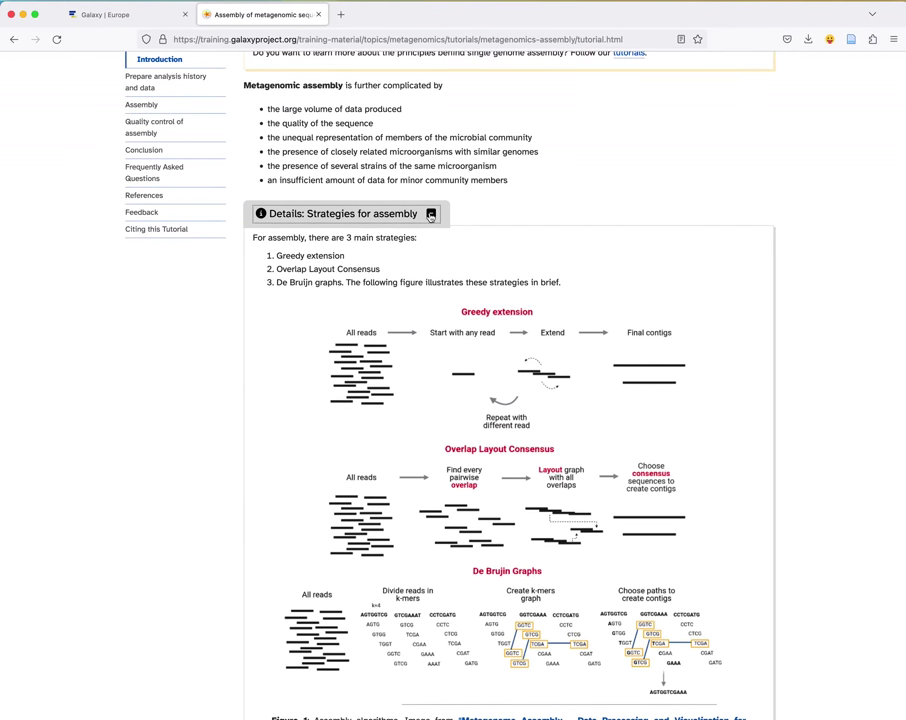
{"action": "scroll", "coordinate": [430, 215], "scroll_direction": "down", "scroll_amount": 4}
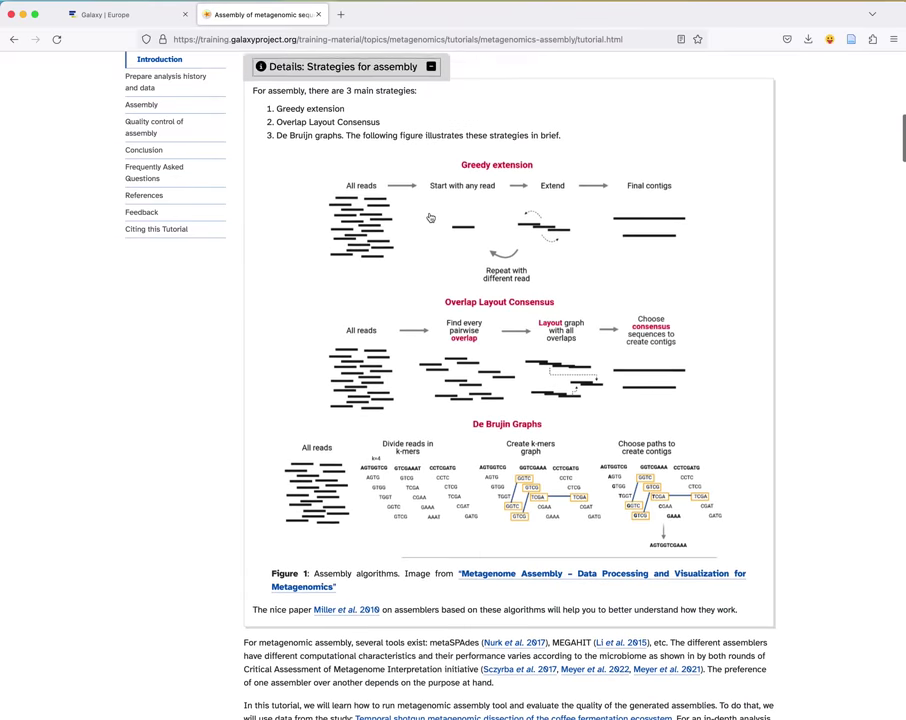
{"action": "scroll", "coordinate": [346, 586], "scroll_direction": "down", "scroll_amount": 3}
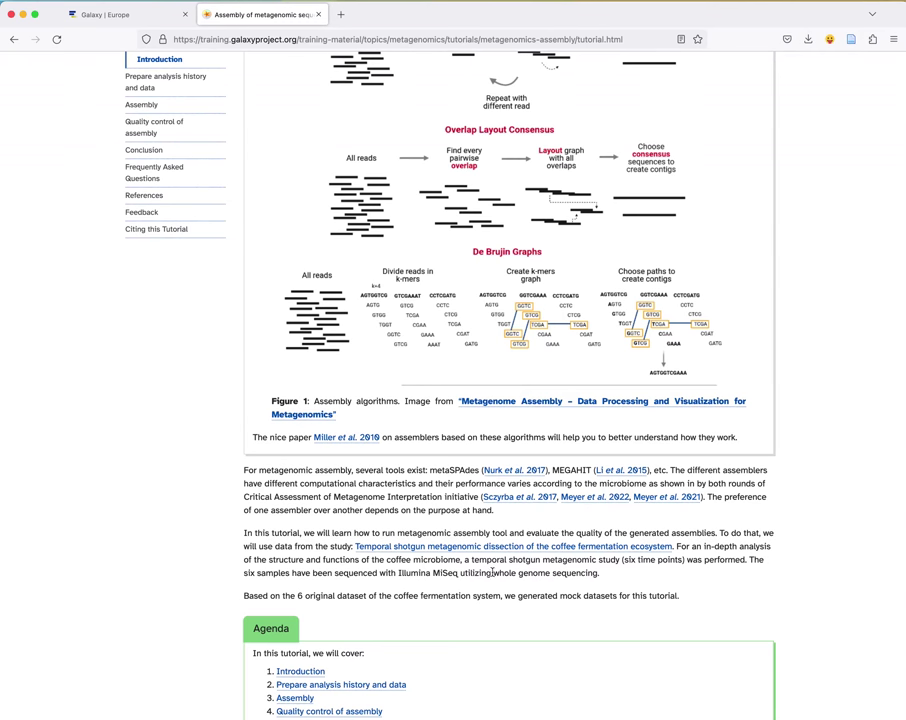
Step: Read past the CAMI mention and agenda down to 'Prepare analysis history and data'
{"action": "left_click_drag", "start_coordinate": [242, 497], "coordinate": [479, 496]}
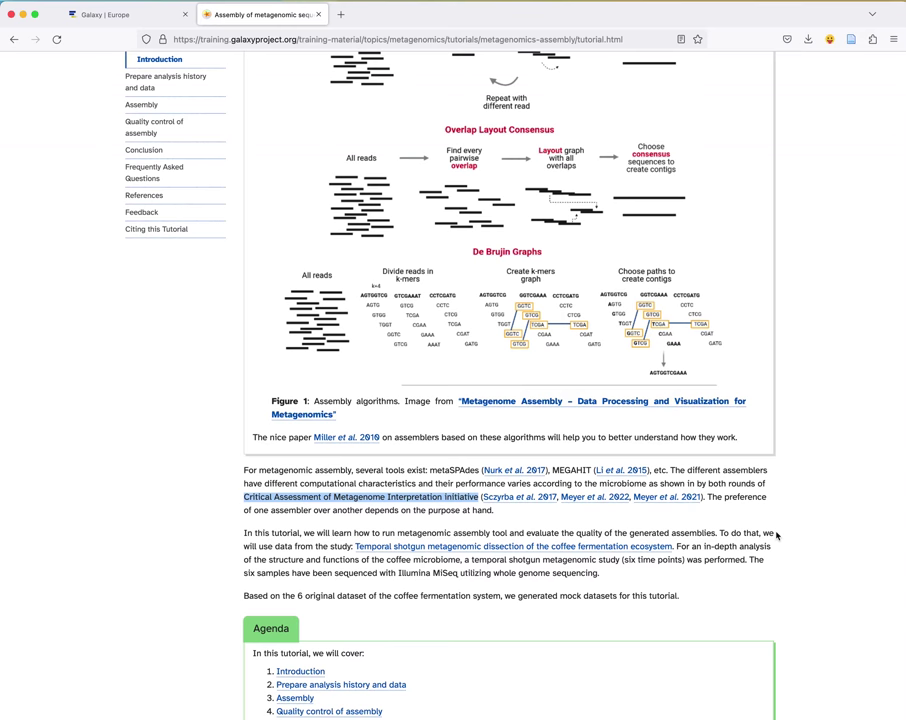
{"action": "left_click", "coordinate": [737, 516]}
{"action": "scroll", "coordinate": [737, 516], "scroll_direction": "down", "scroll_amount": 2}
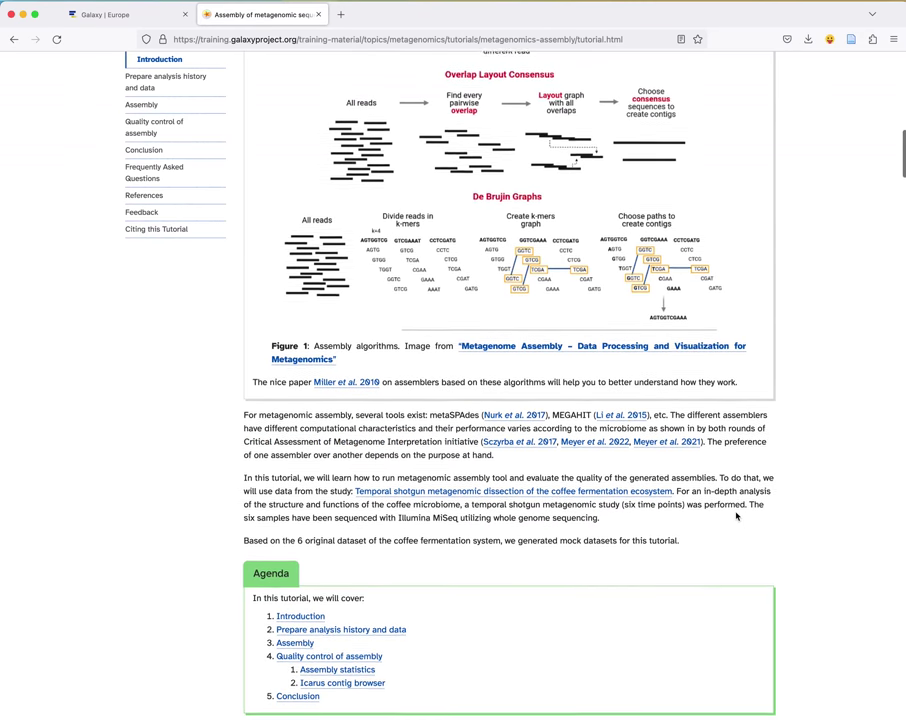
{"action": "scroll", "coordinate": [737, 516], "scroll_direction": "down", "scroll_amount": 1}
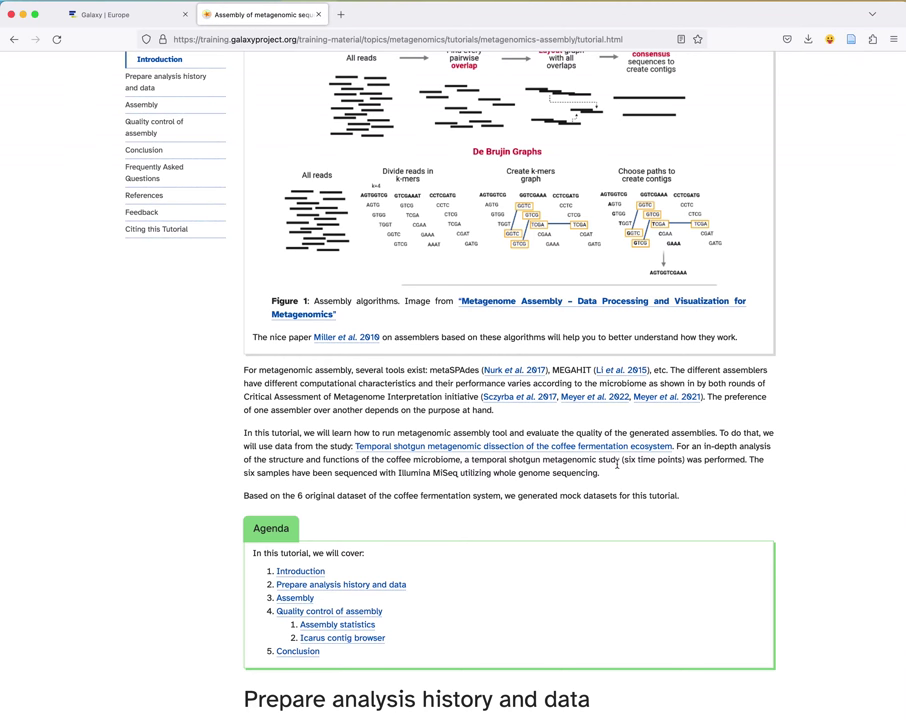
{"action": "scroll", "coordinate": [617, 464], "scroll_direction": "up", "scroll_amount": 1}
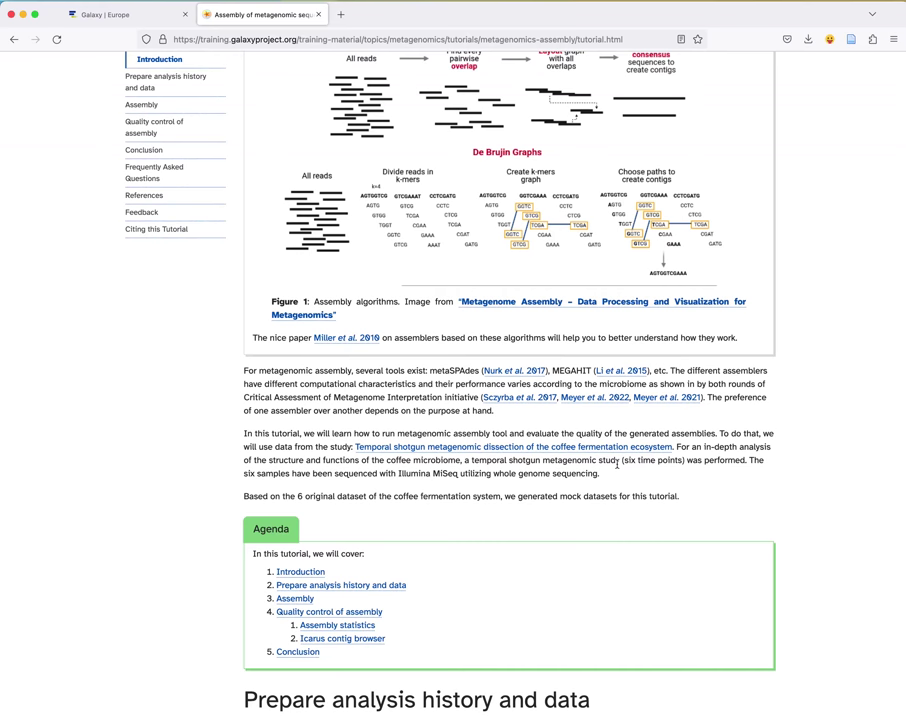
{"action": "scroll", "coordinate": [617, 464], "scroll_direction": "down", "scroll_amount": 2}
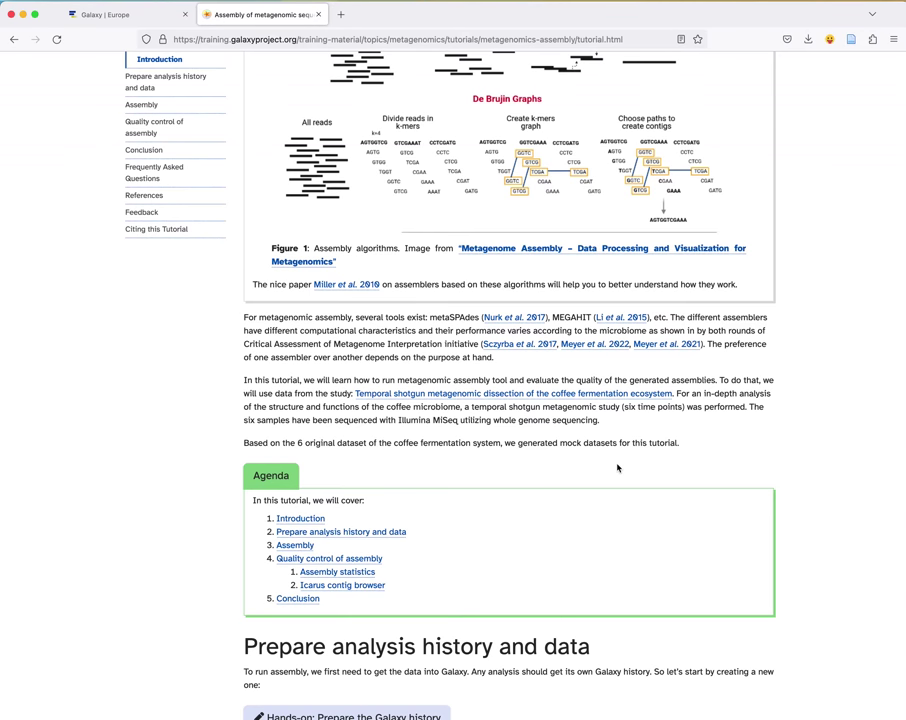
{"action": "scroll", "coordinate": [617, 467], "scroll_direction": "down", "scroll_amount": 1}
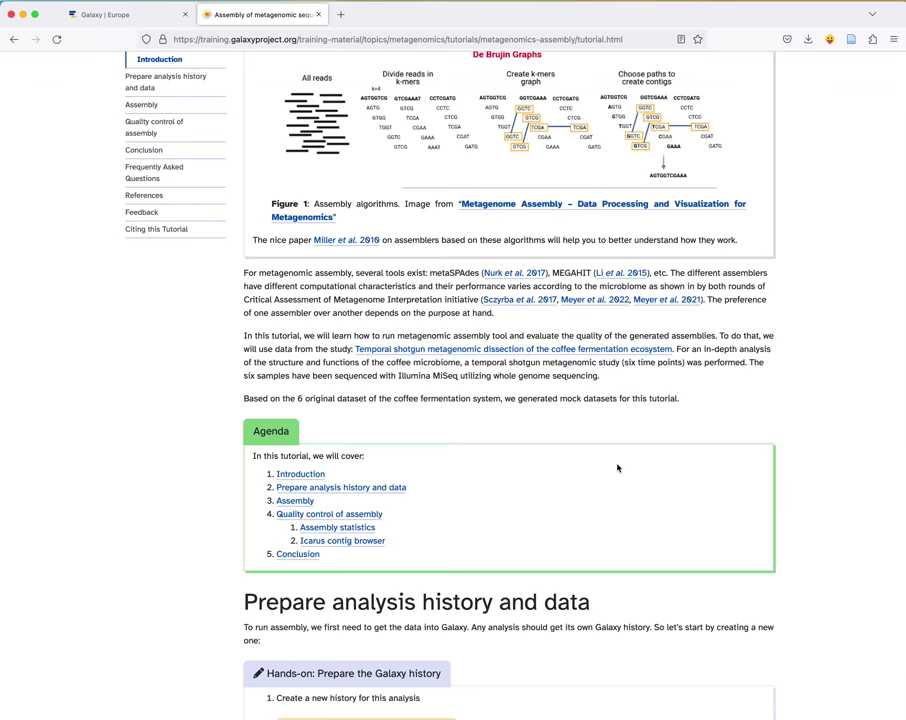
{"action": "scroll", "coordinate": [617, 468], "scroll_direction": "down", "scroll_amount": 5}
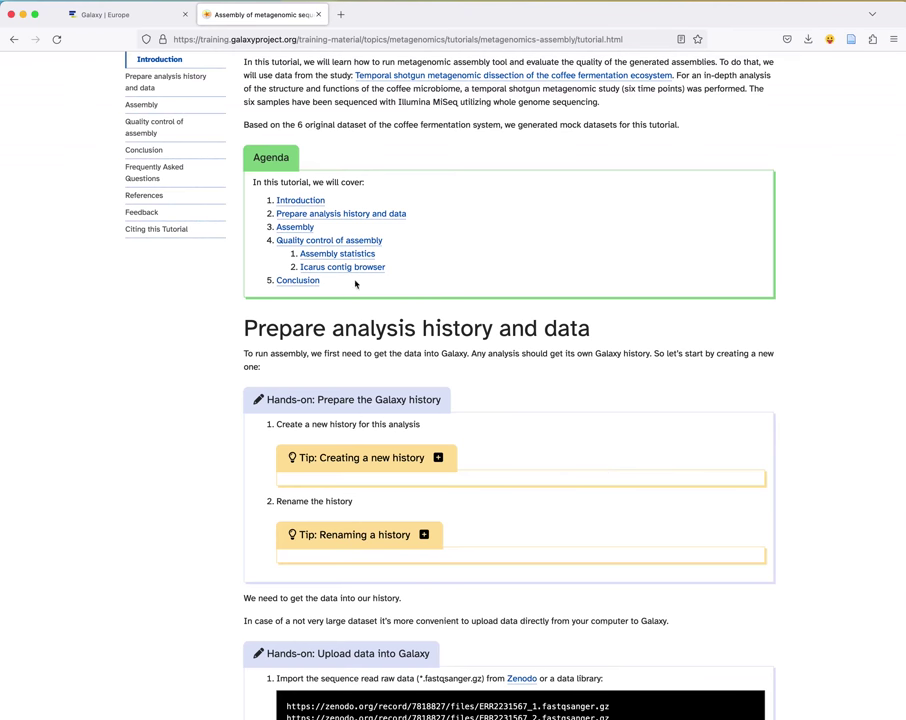
{"action": "left_click", "coordinate": [68, 14]}
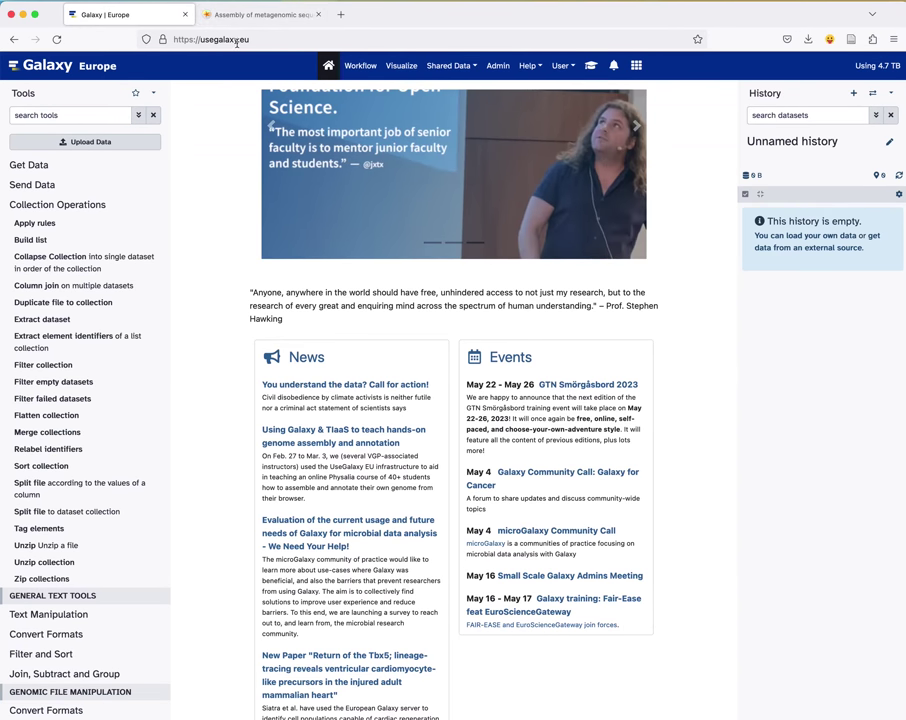
Step: Confirm the usegalaxy.eu address and return to the home page with its empty Unnamed history
{"action": "left_click", "coordinate": [262, 40]}
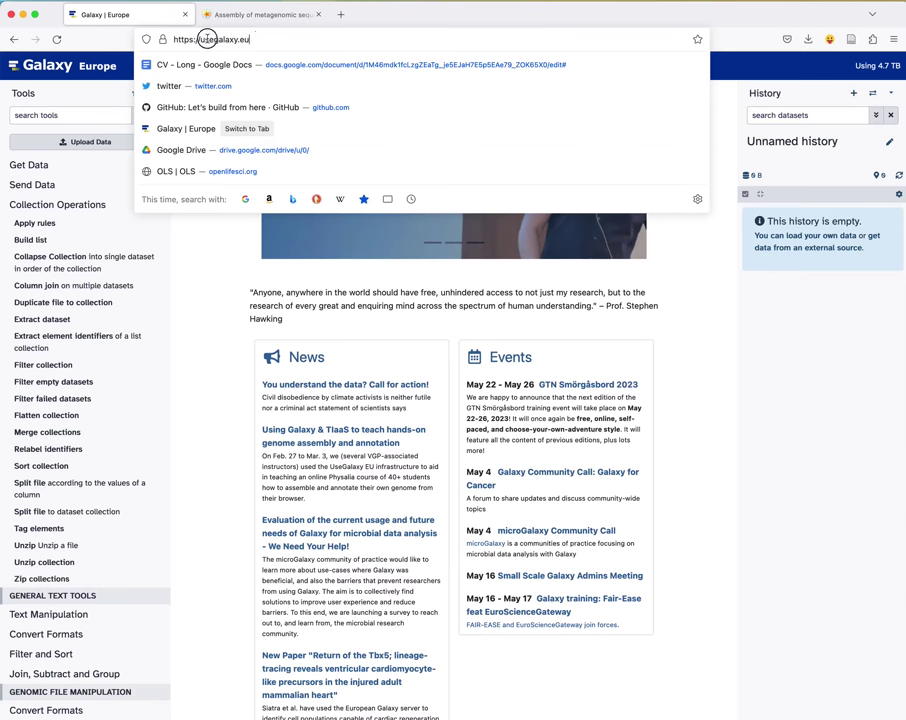
{"action": "left_click", "coordinate": [270, 40]}
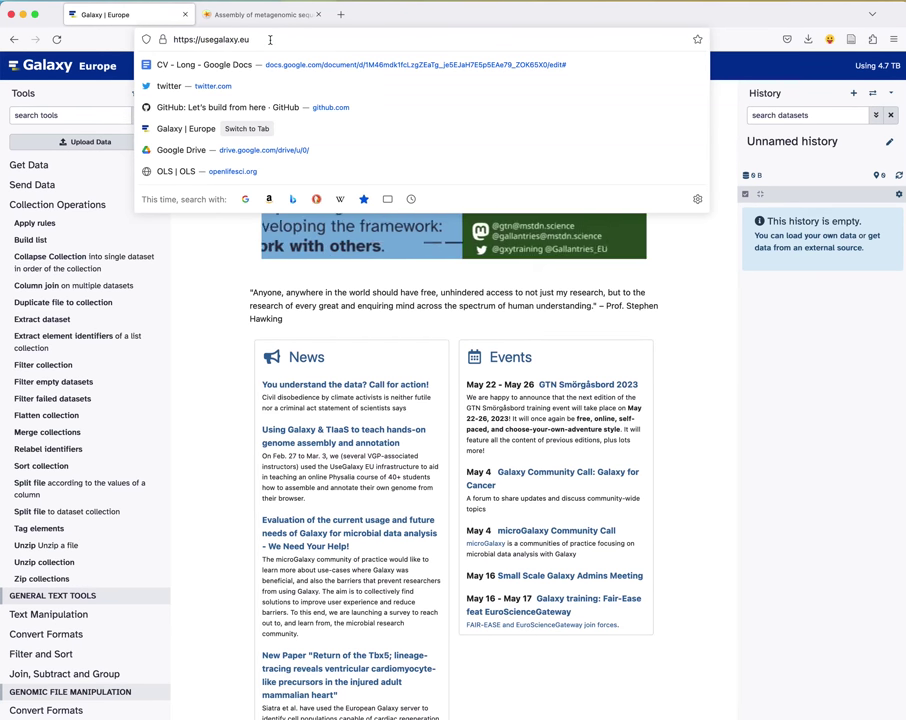
{"action": "left_click", "coordinate": [708, 272]}
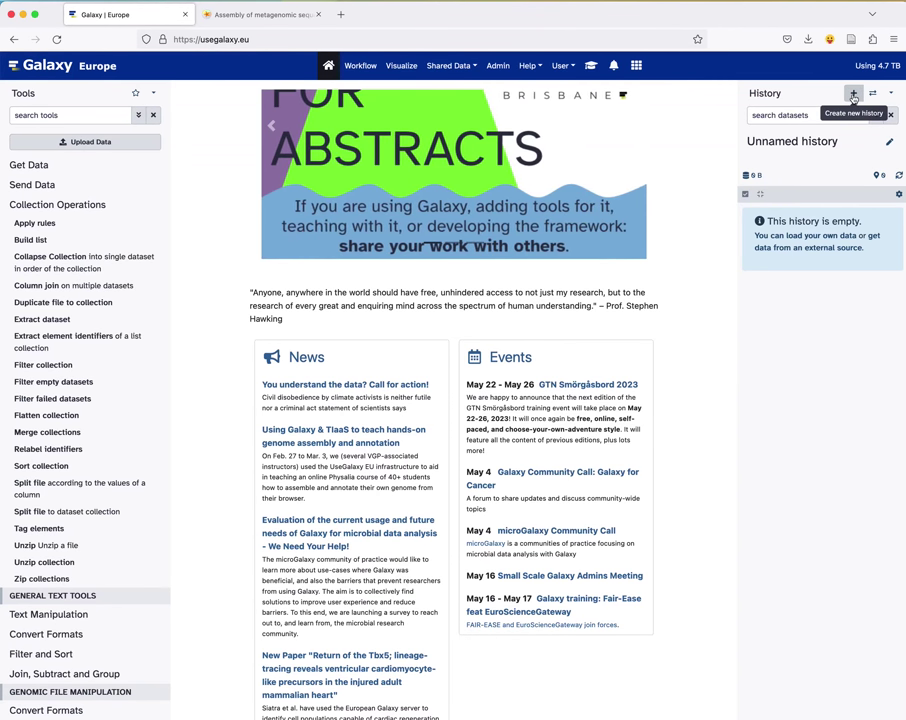
{"action": "left_click", "coordinate": [853, 95]}
Step: Rename the new history from 'Unnamed history' to 'Assembly of metagenomics data - Tutorial'
{"action": "triple_click", "coordinate": [820, 143]}
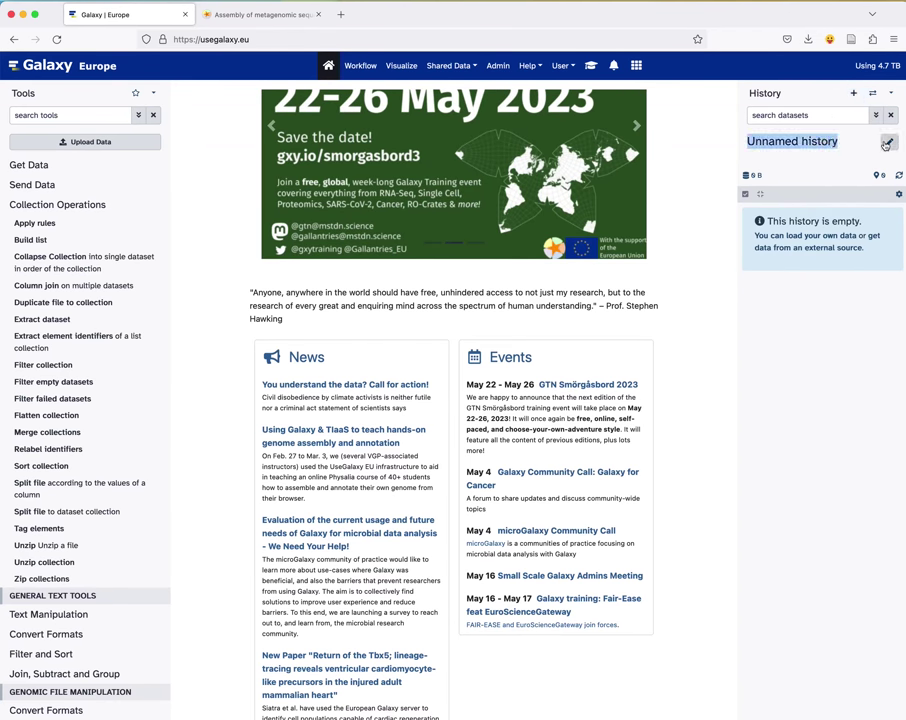
{"action": "left_click", "coordinate": [886, 143]}
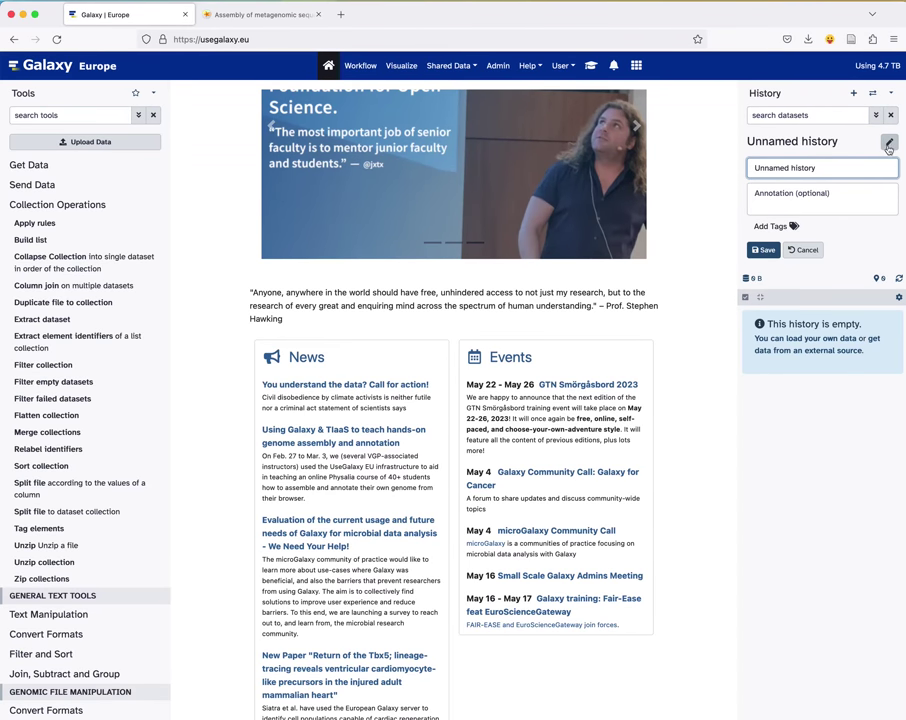
{"action": "triple_click", "coordinate": [817, 168]}
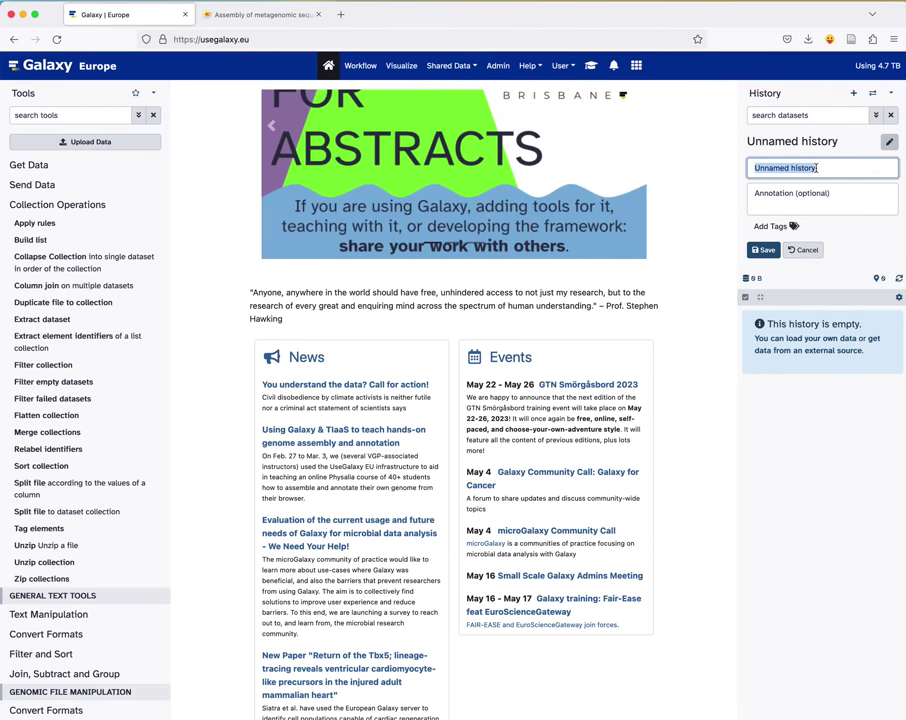
{"action": "type", "text": "Assembl"}
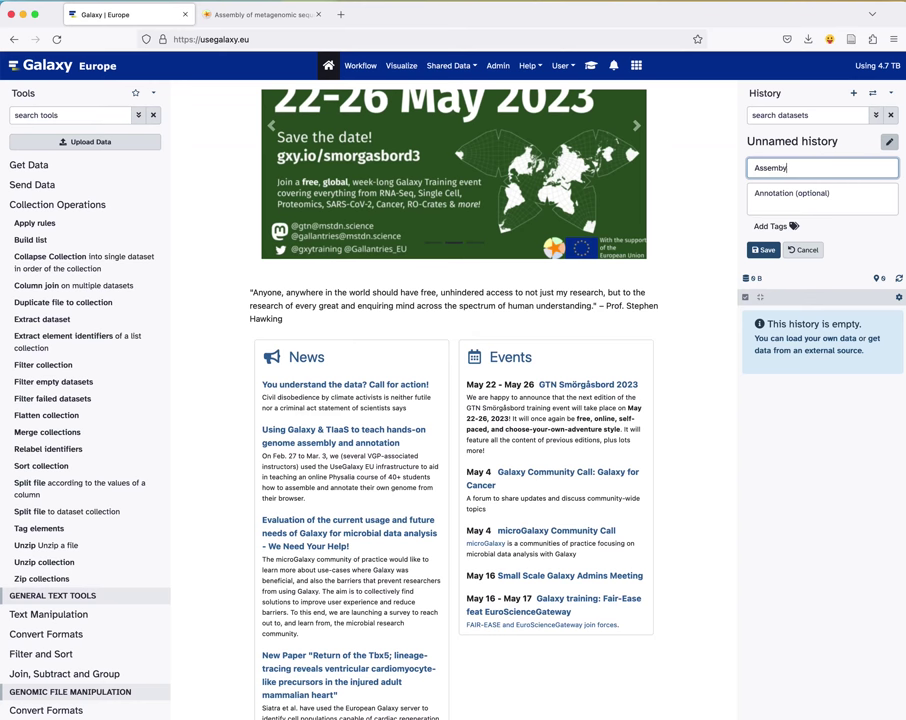
{"action": "type", "text": "y of "}
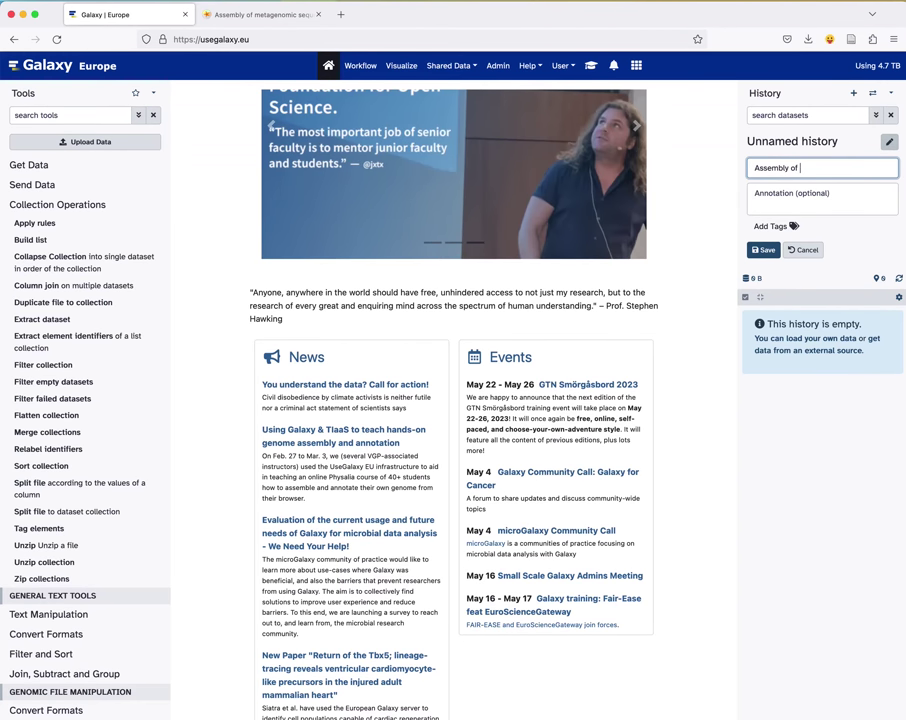
{"action": "type", "text": "metagenomics data"}
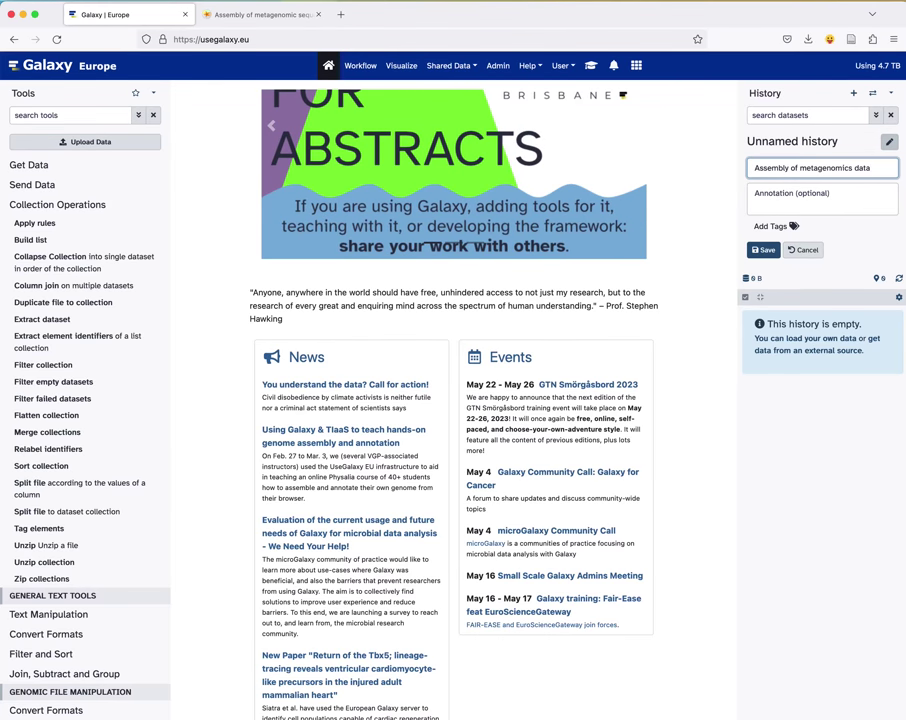
{"action": "type", "text": " - Tuto"}
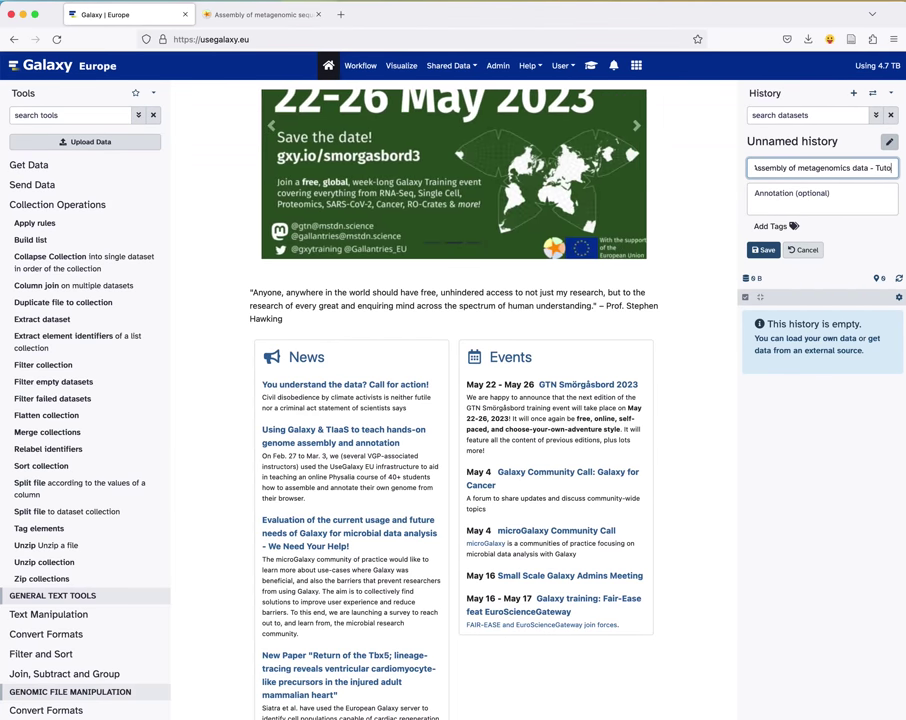
{"action": "type", "text": "rial"}
{"action": "key", "text": "Return"}
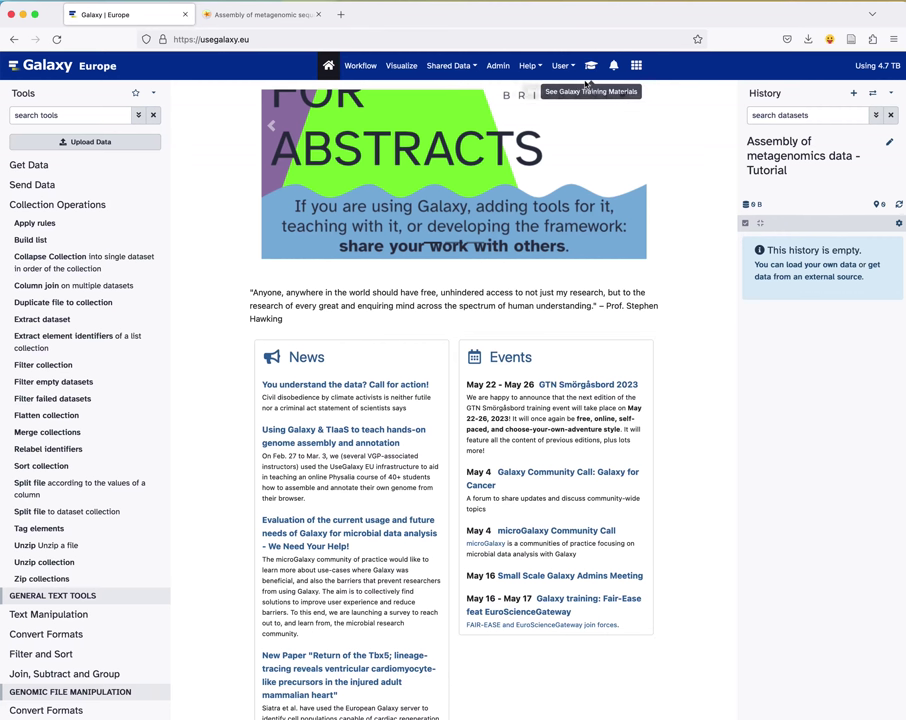
{"action": "left_click", "coordinate": [591, 68]}
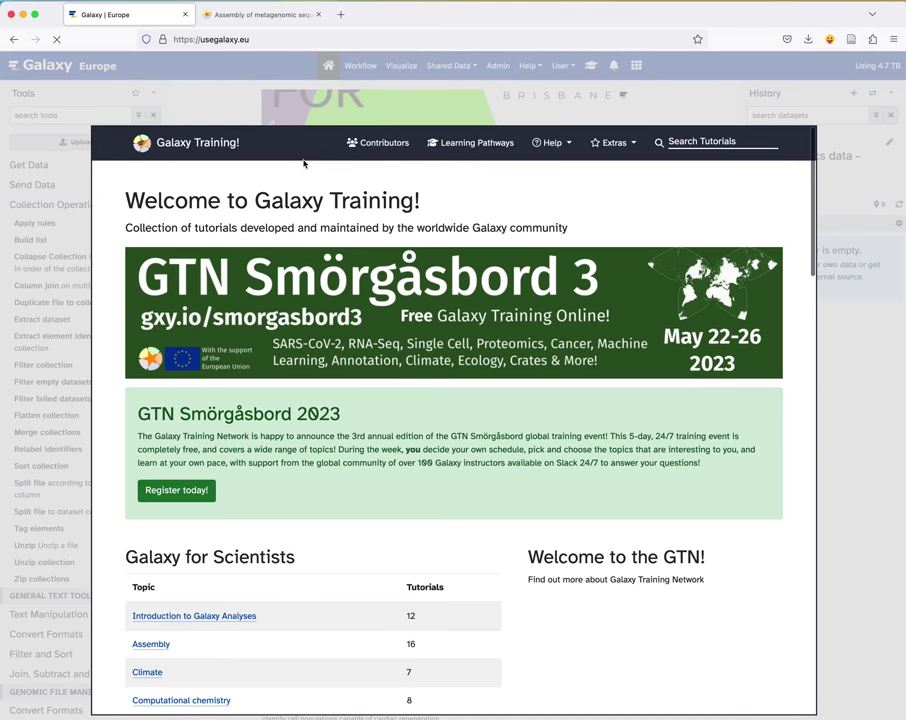
{"action": "scroll", "coordinate": [283, 323], "scroll_direction": "down", "scroll_amount": 5}
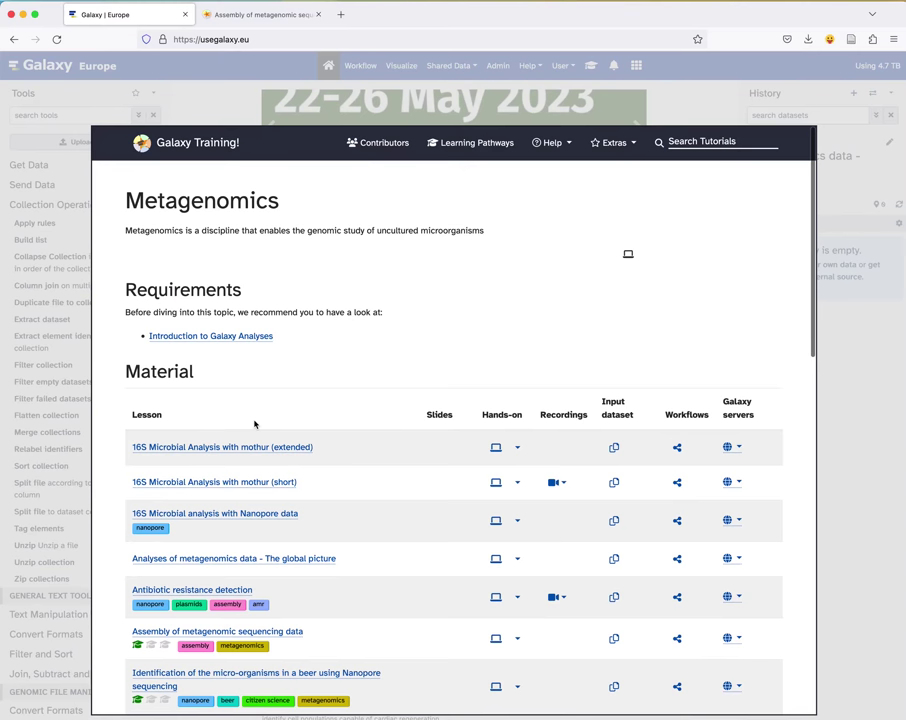
{"action": "scroll", "coordinate": [258, 422], "scroll_direction": "down", "scroll_amount": 1}
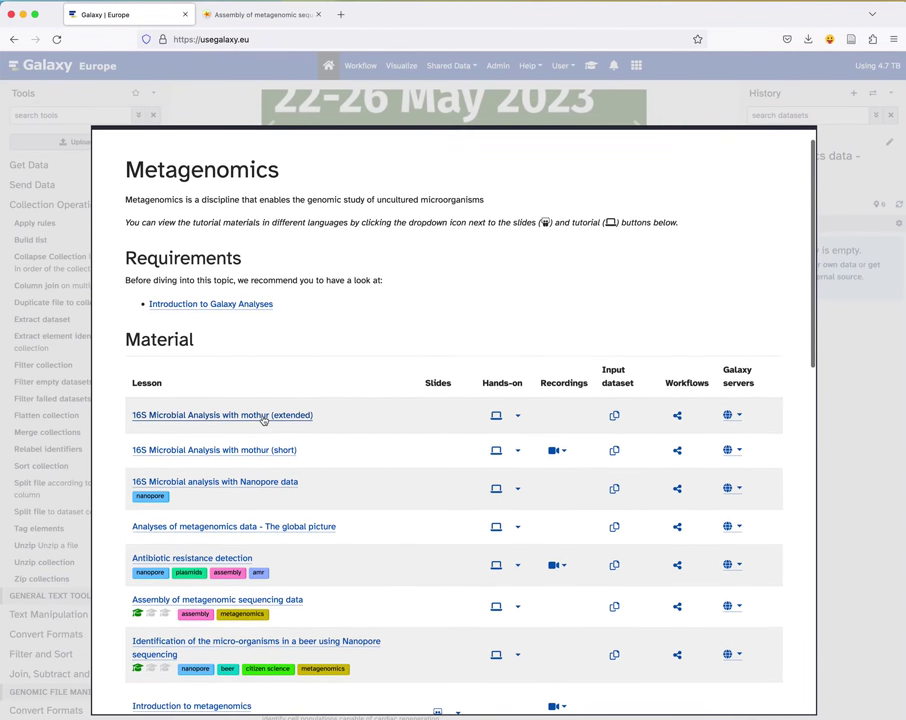
{"action": "scroll", "coordinate": [263, 420], "scroll_direction": "down", "scroll_amount": 4}
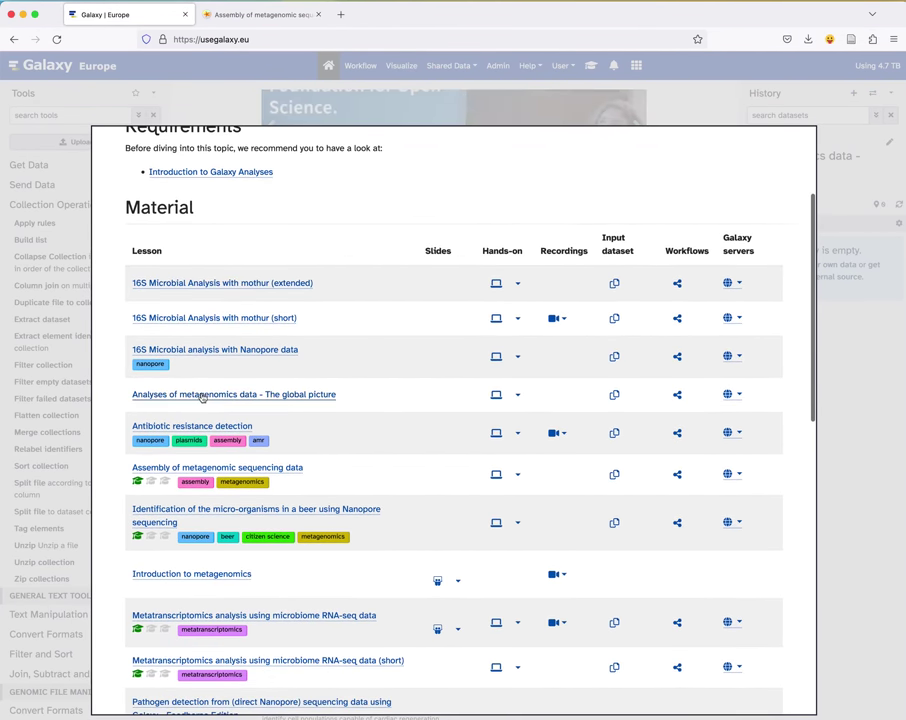
{"action": "left_click", "coordinate": [171, 468]}
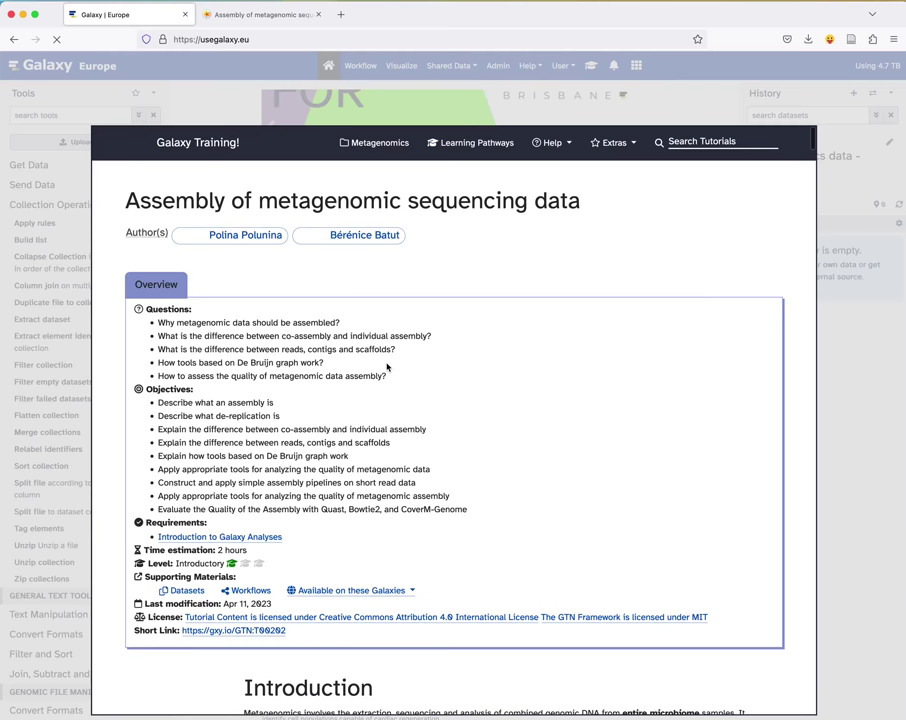
{"action": "scroll", "coordinate": [403, 408], "scroll_direction": "down", "scroll_amount": 10}
{"action": "scroll", "coordinate": [402, 405], "scroll_direction": "down", "scroll_amount": 10}
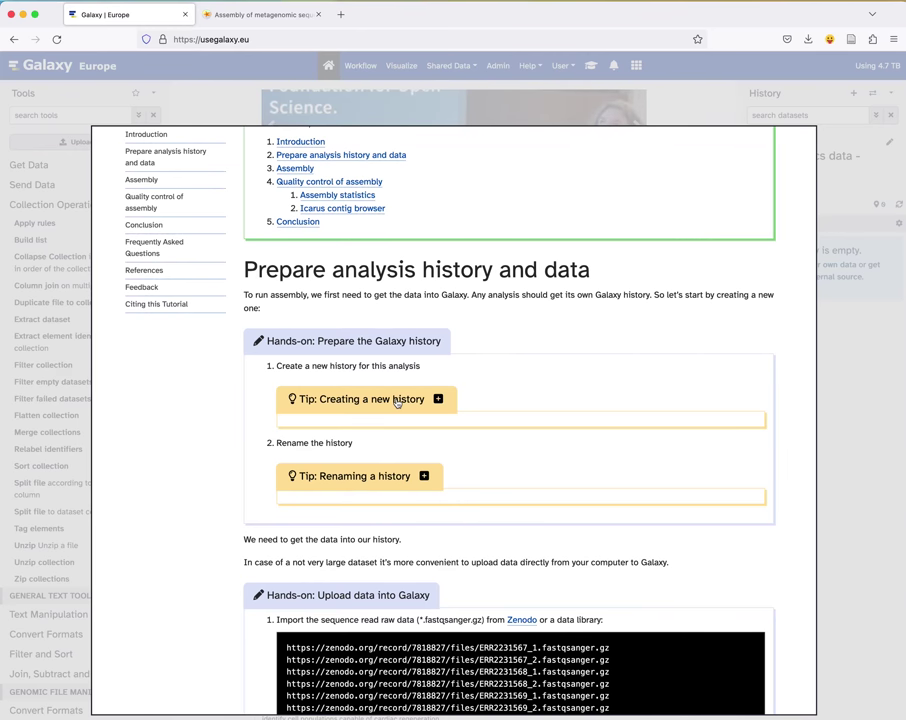
{"action": "scroll", "coordinate": [455, 202], "scroll_direction": "up", "scroll_amount": 1}
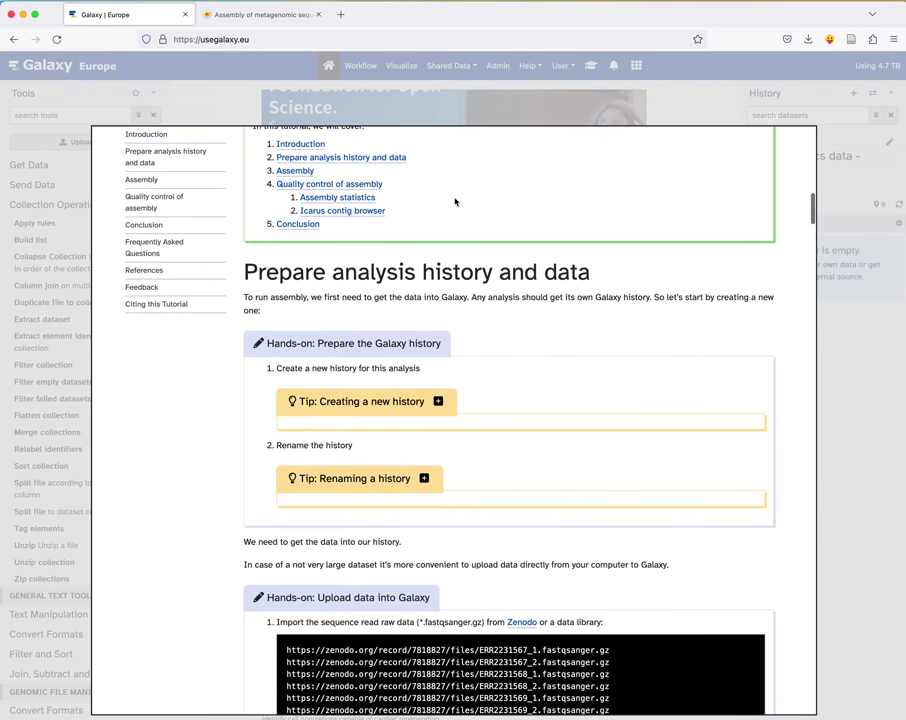
{"action": "left_click", "coordinate": [670, 104]}
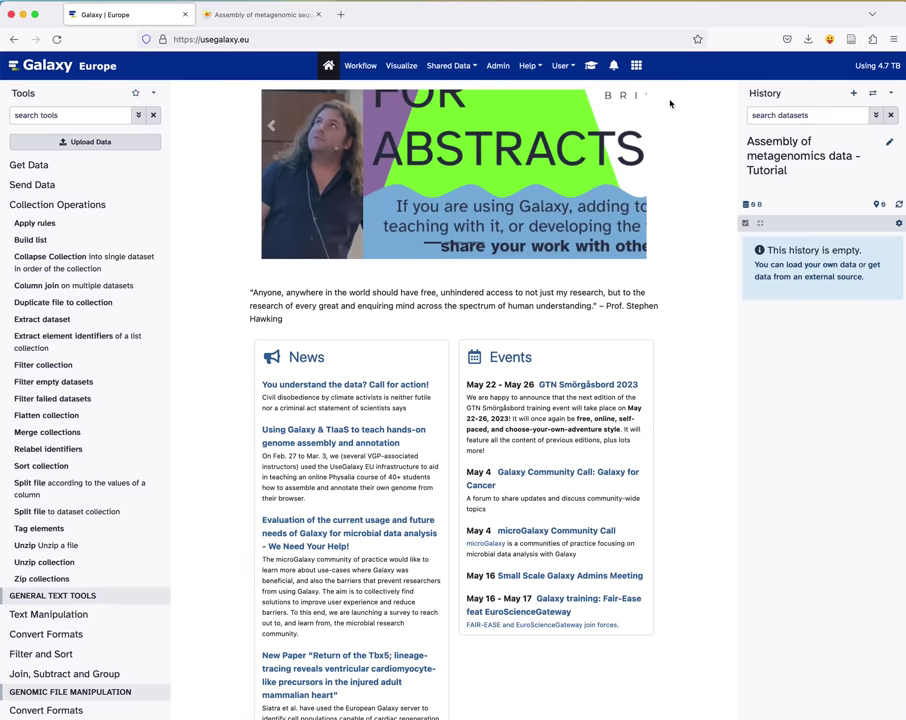
{"action": "left_click", "coordinate": [591, 68]}
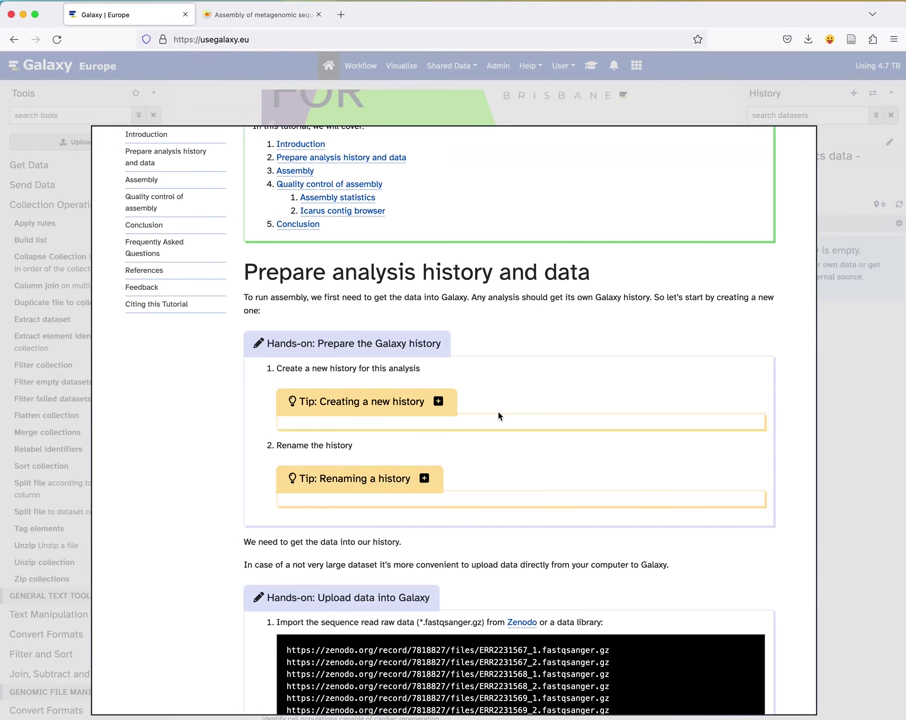
Step: Highlight the tutorial's create-history and rename-history hands-on steps
{"action": "scroll", "coordinate": [498, 415], "scroll_direction": "down", "scroll_amount": 3}
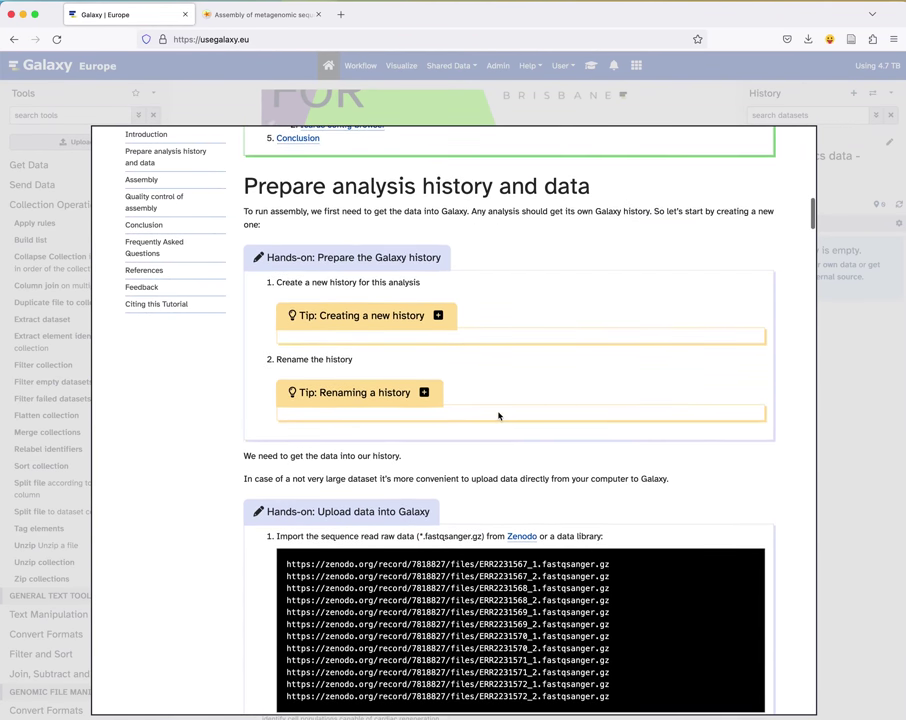
{"action": "triple_click", "coordinate": [334, 258]}
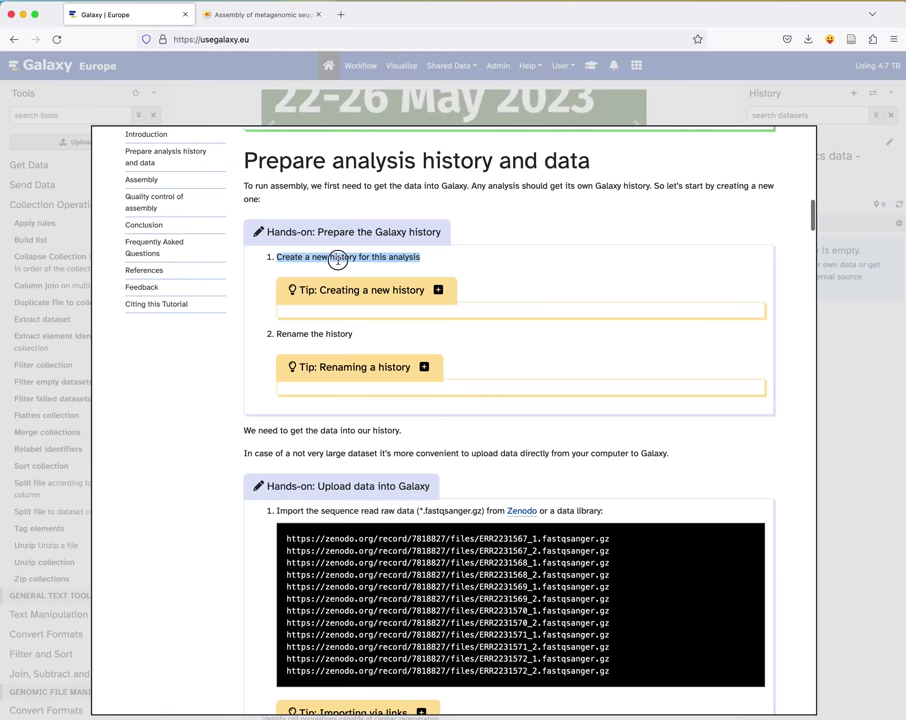
{"action": "left_click", "coordinate": [332, 333]}
{"action": "triple_click", "coordinate": [332, 333]}
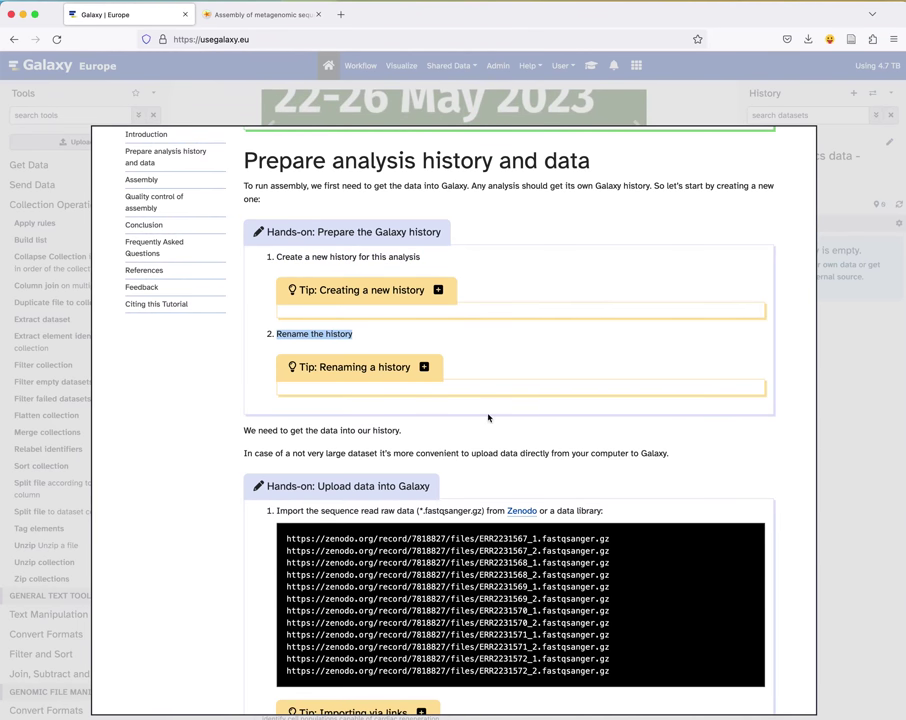
Step: Copy the twelve Zenodo raw-read URLs and close the tutorial overlay
{"action": "scroll", "coordinate": [488, 417], "scroll_direction": "down", "scroll_amount": 1}
{"action": "scroll", "coordinate": [488, 418], "scroll_direction": "down", "scroll_amount": 2}
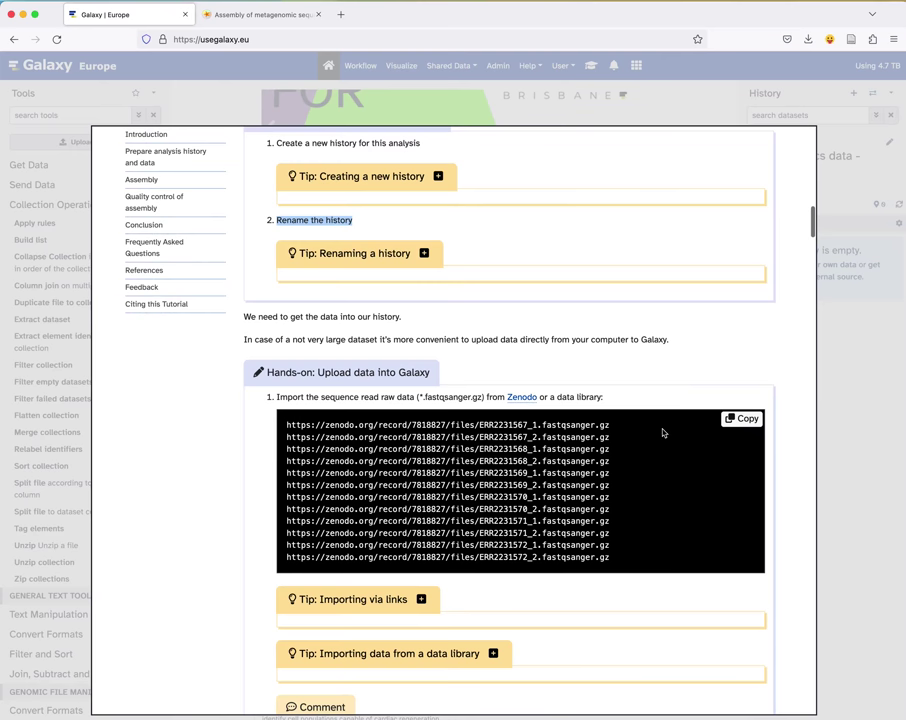
{"action": "scroll", "coordinate": [661, 431], "scroll_direction": "down", "scroll_amount": 2}
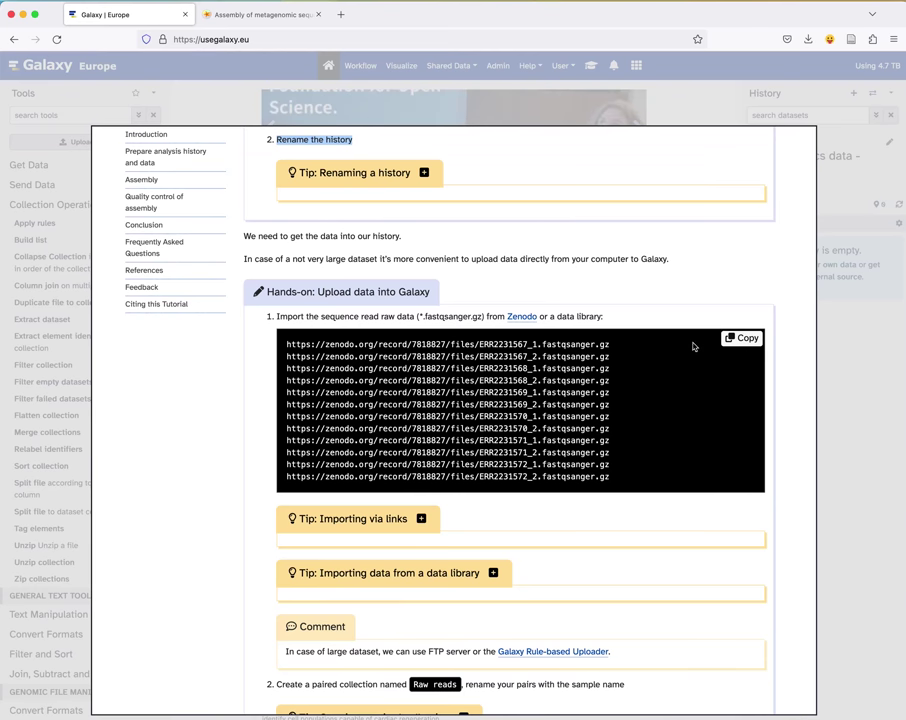
{"action": "left_click", "coordinate": [745, 343]}
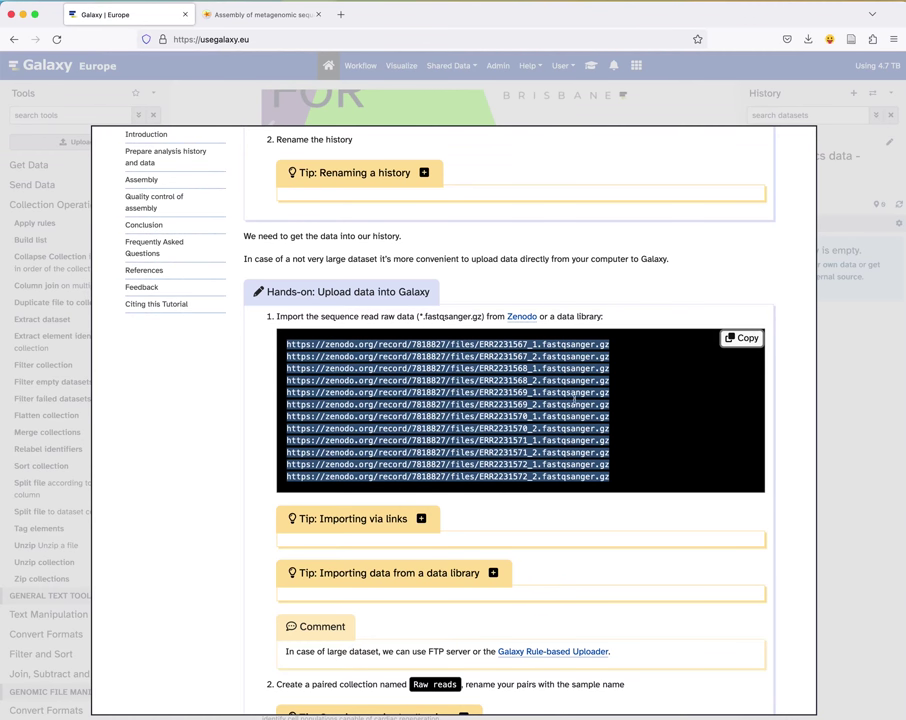
{"action": "scroll", "coordinate": [590, 405], "scroll_direction": "down", "scroll_amount": 3}
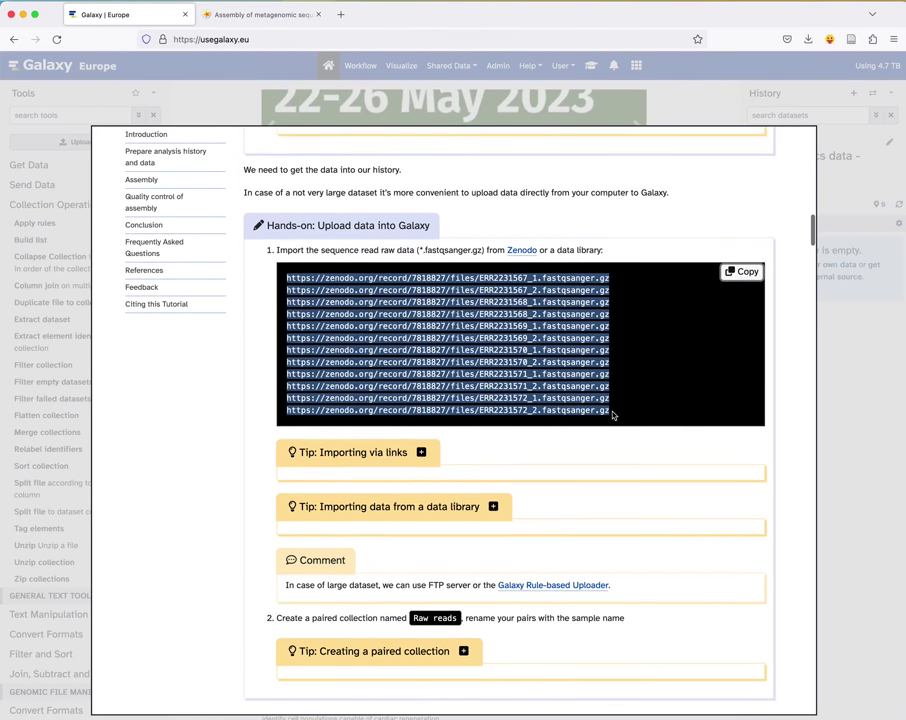
{"action": "key", "text": "Escape"}
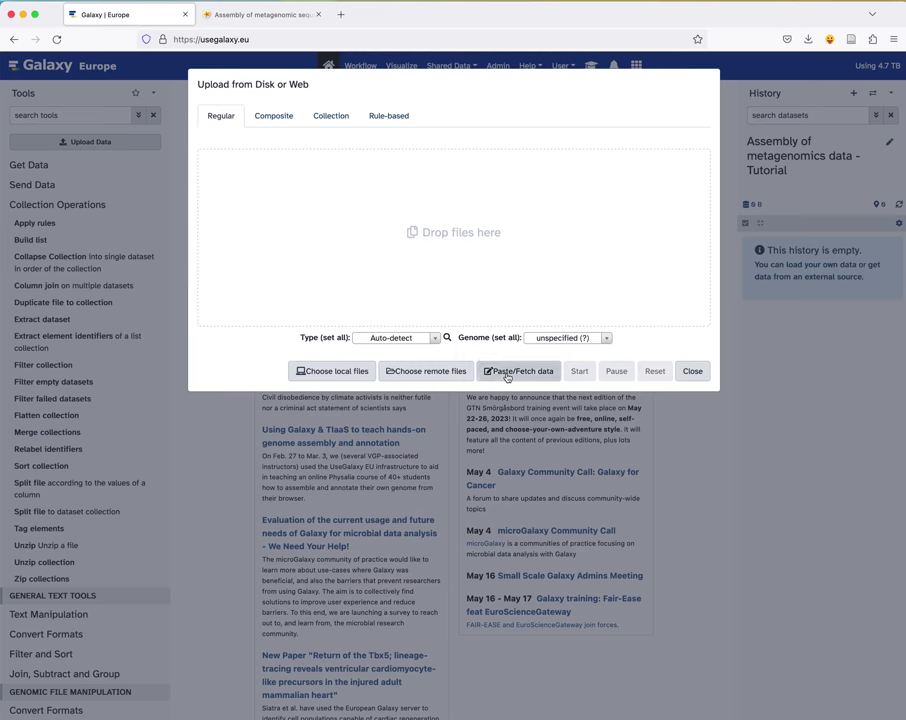
Step: Paste the Zenodo URL list into a Paste/Fetch entry, start the upload, and close the dialog
{"action": "left_click", "coordinate": [507, 373]}
{"action": "left_click", "coordinate": [358, 251]}
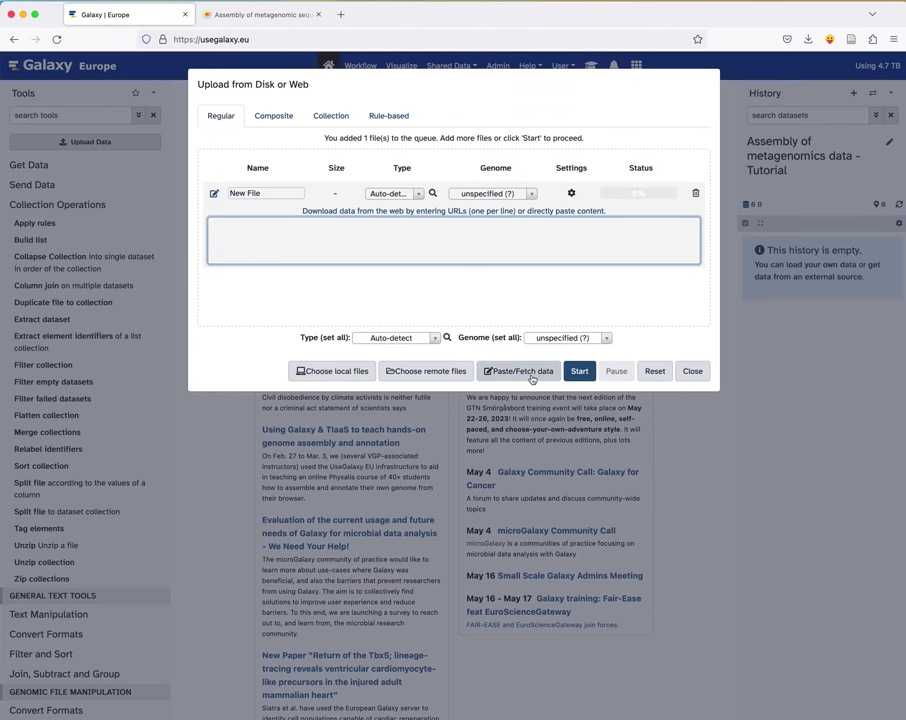
{"action": "right_click", "coordinate": [342, 240]}
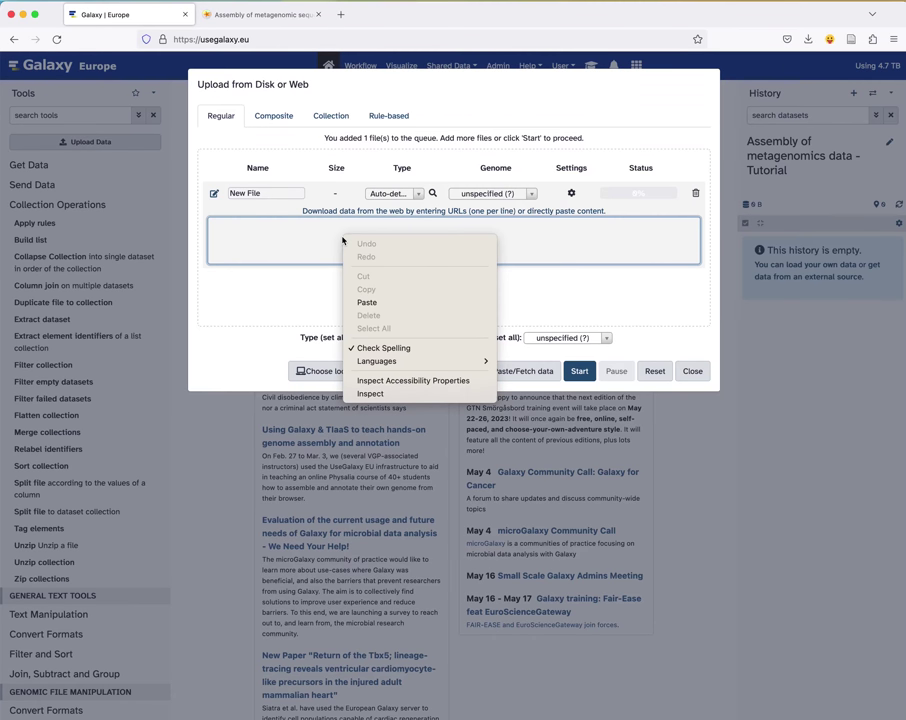
{"action": "left_click", "coordinate": [382, 303]}
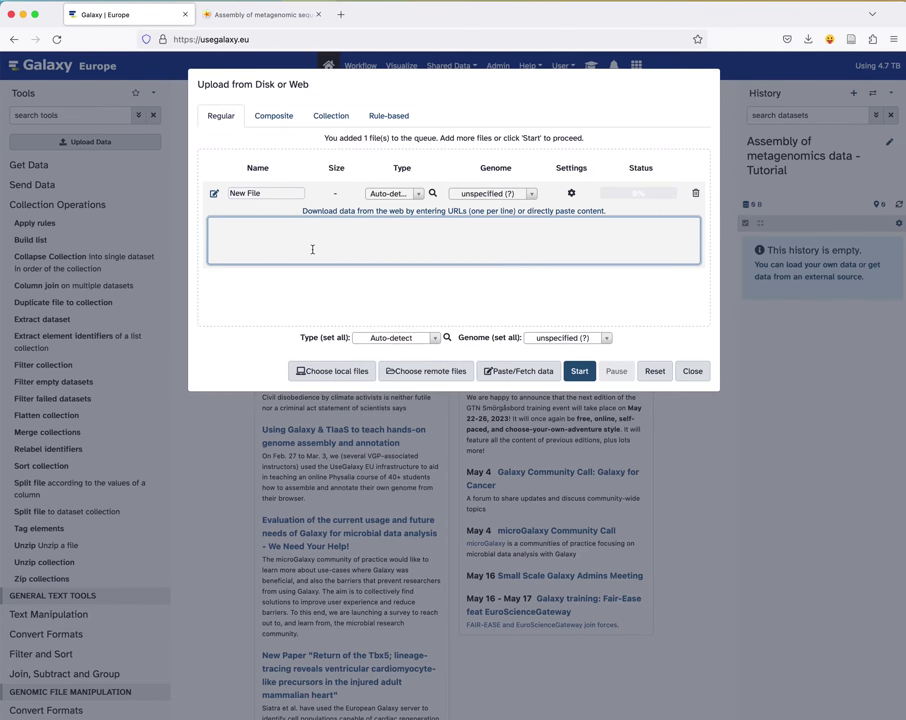
{"action": "scroll", "coordinate": [316, 230], "scroll_direction": "down", "scroll_amount": 1}
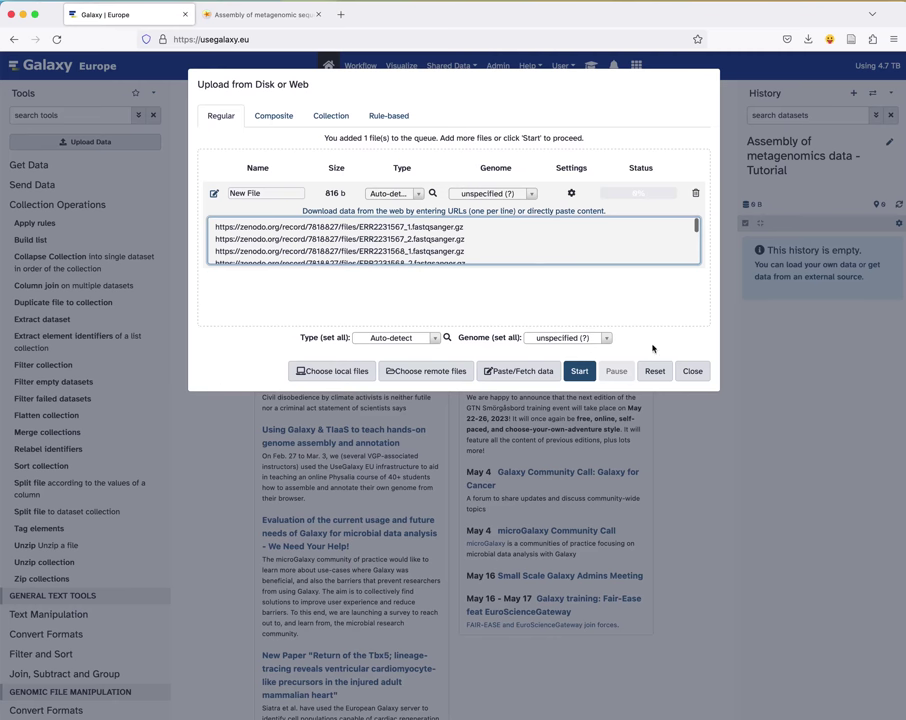
{"action": "left_click", "coordinate": [578, 372]}
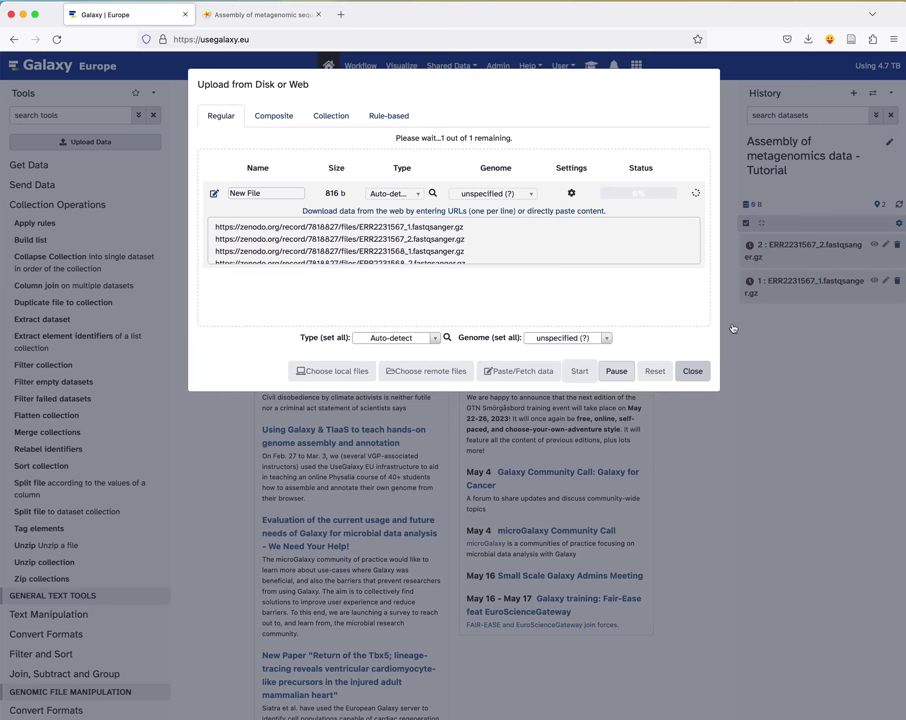
{"action": "left_click", "coordinate": [706, 367]}
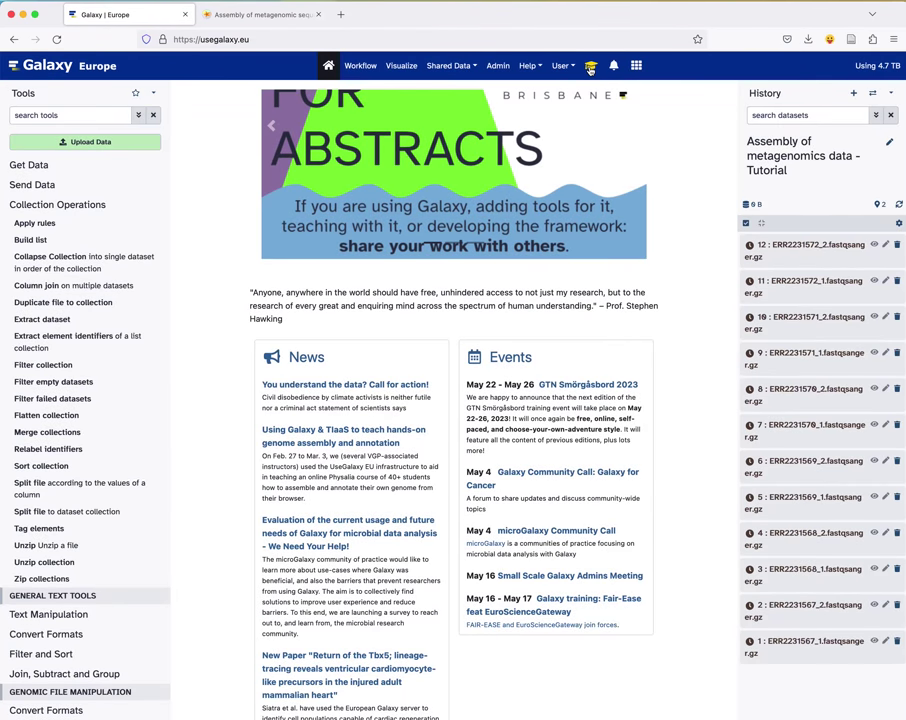
Step: Copy the Zenodo raw-read URL block from the tutorial overlay and close the overlay
{"action": "left_click", "coordinate": [590, 67]}
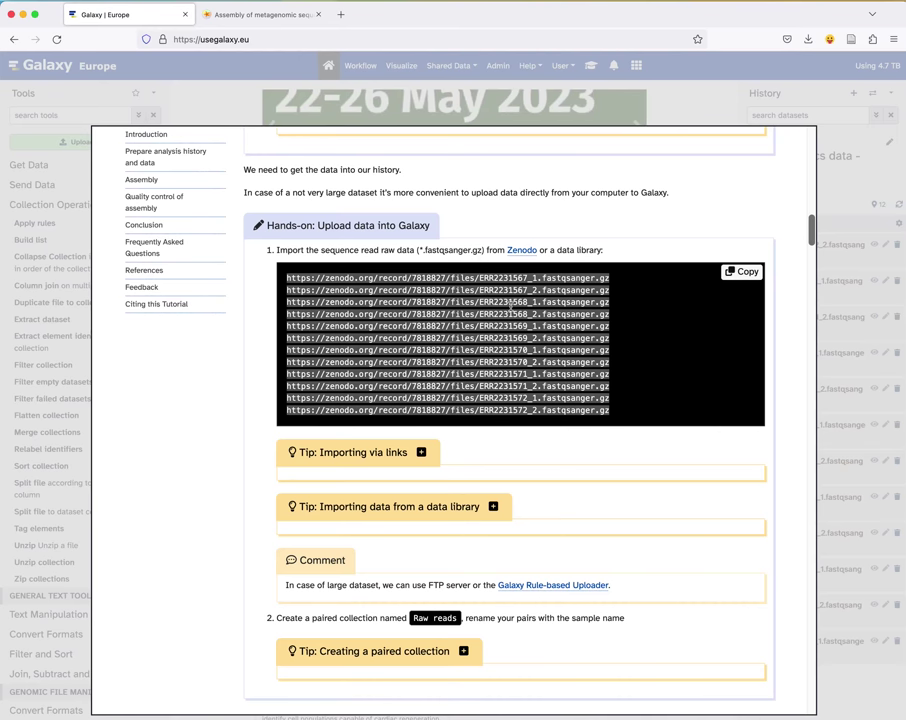
{"action": "left_click", "coordinate": [743, 271]}
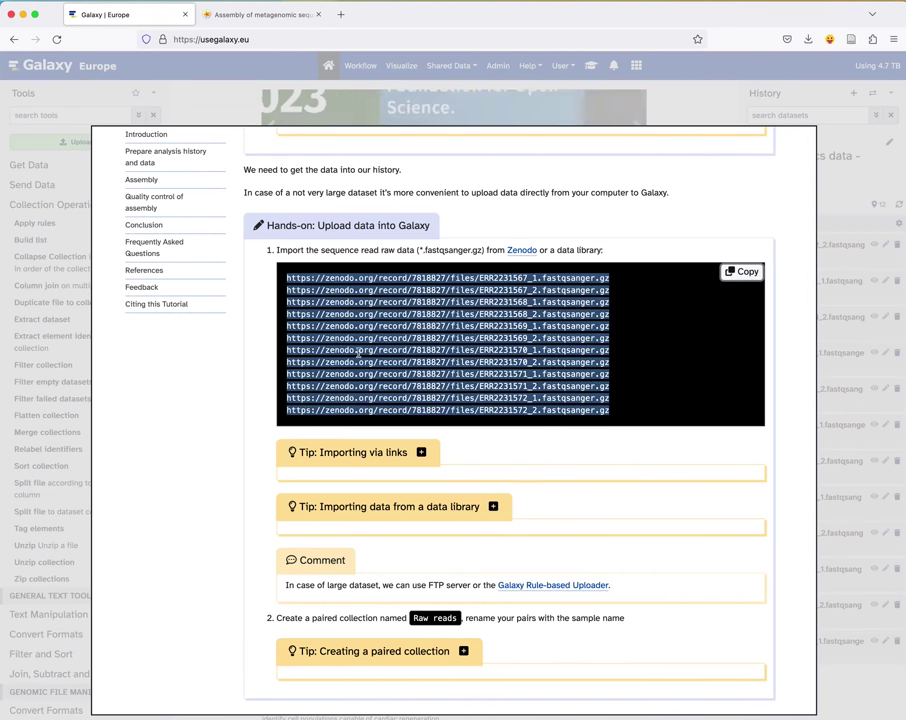
{"action": "left_click", "coordinate": [684, 81]}
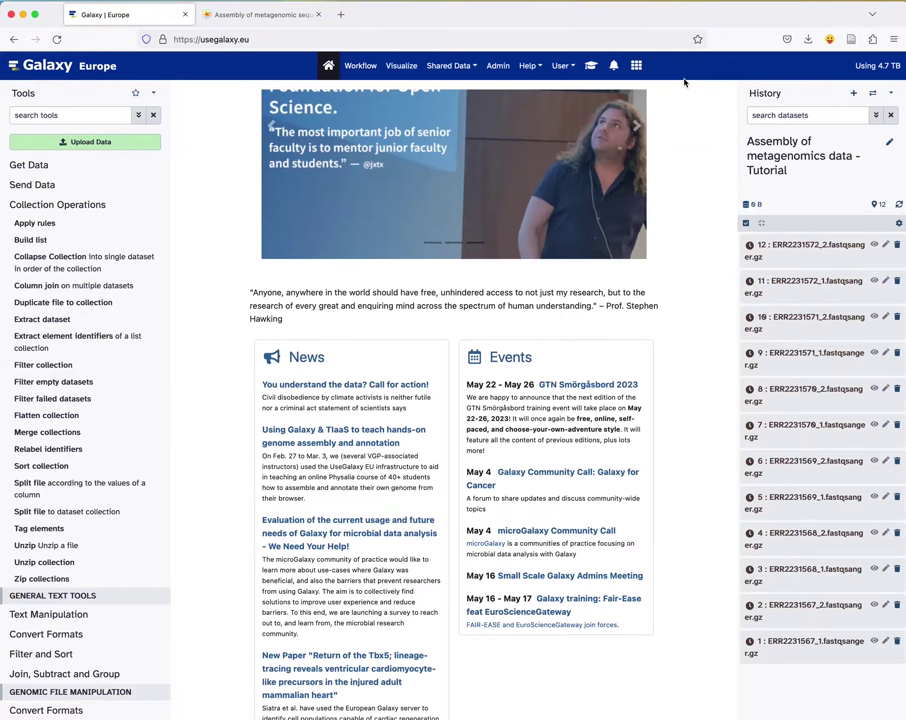
Step: Paste the twelve Zenodo URLs into a new Paste/Fetch entry, then close without re-uploading
{"action": "left_click", "coordinate": [104, 141]}
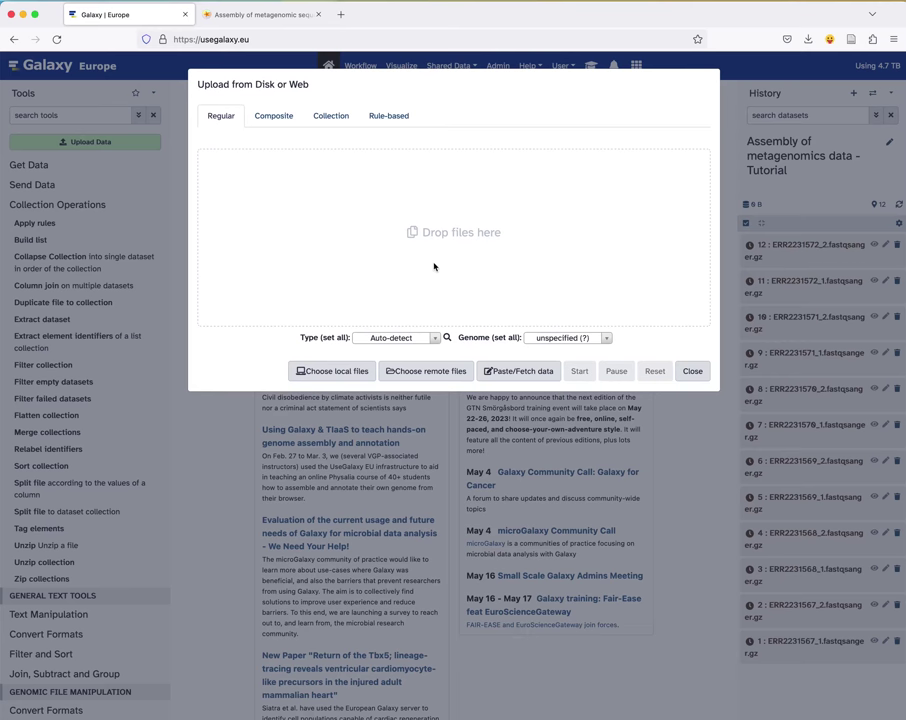
{"action": "left_click", "coordinate": [532, 372]}
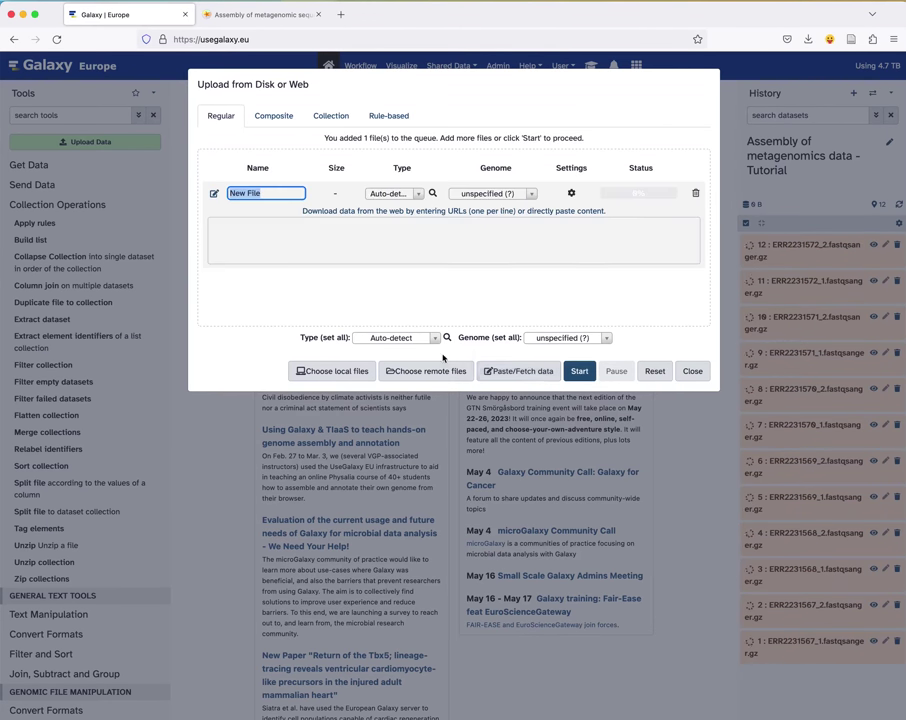
{"action": "left_click", "coordinate": [352, 240]}
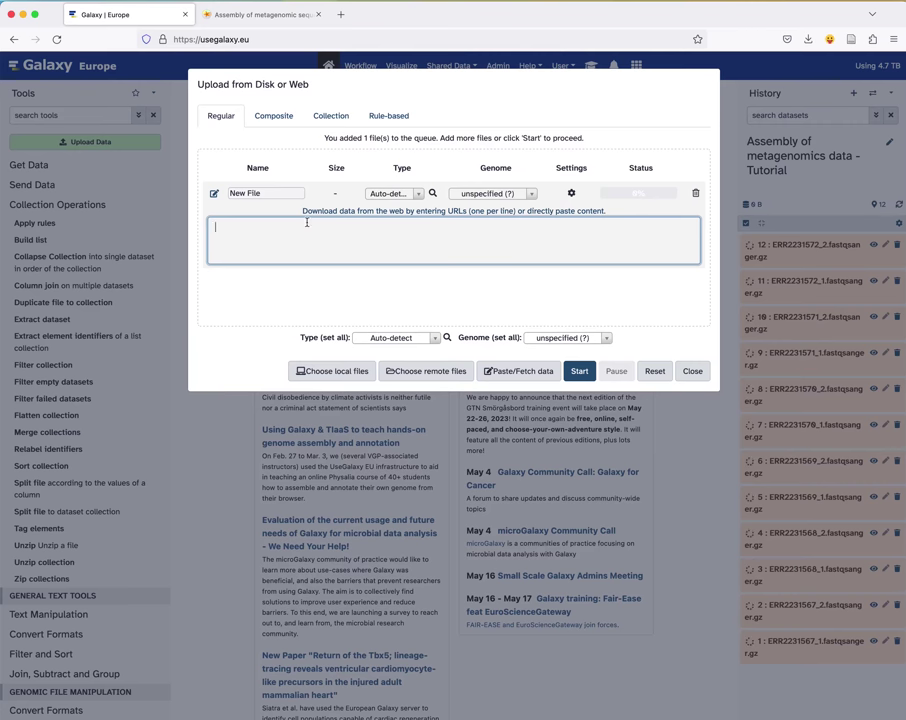
{"action": "right_click", "coordinate": [314, 241]}
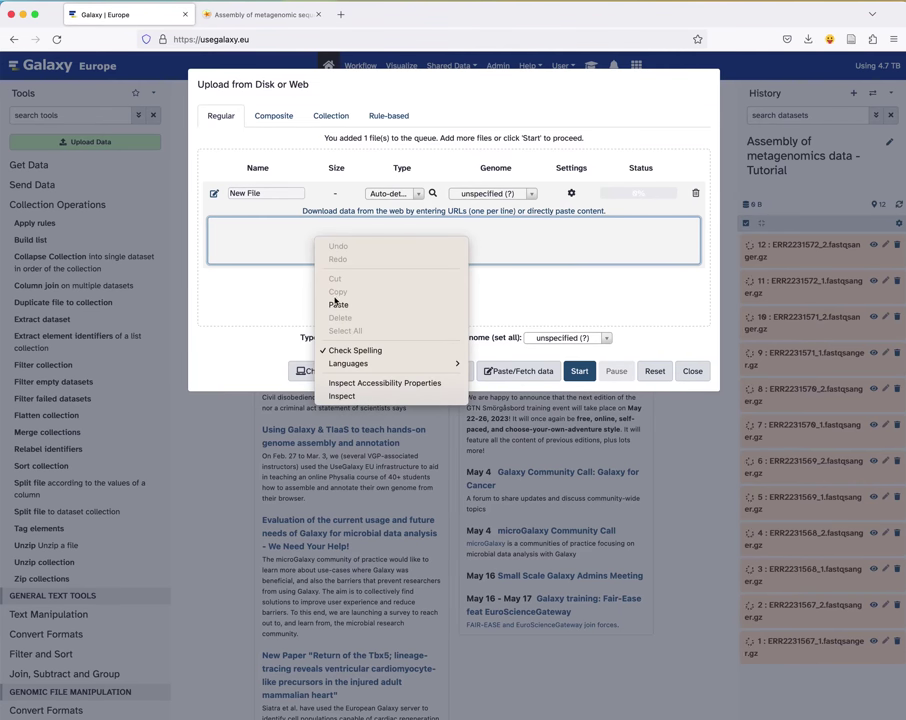
{"action": "left_click", "coordinate": [338, 304]}
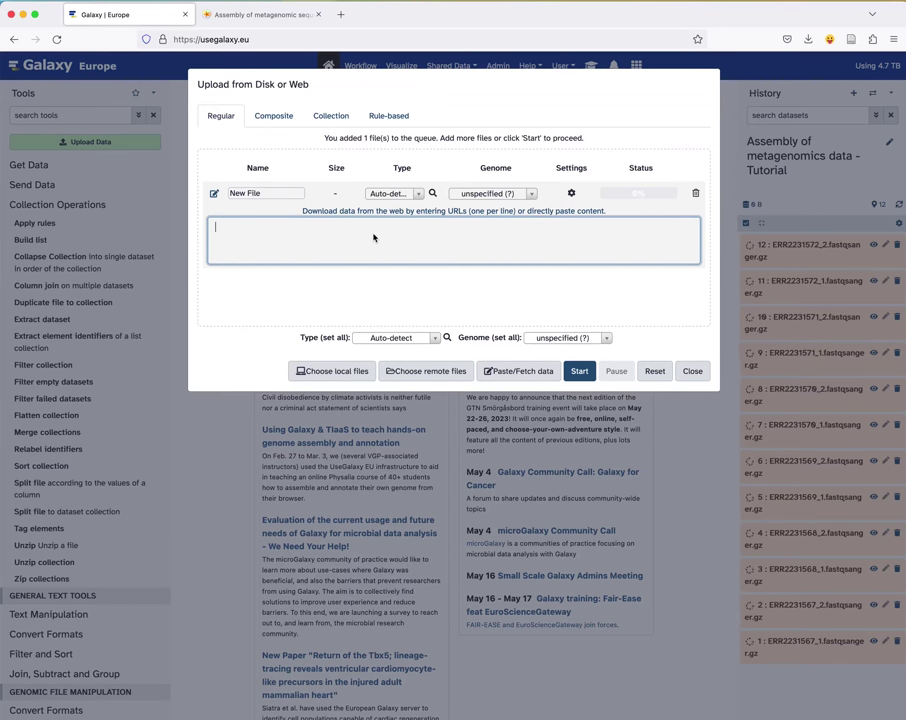
{"action": "key", "text": "super+v"}
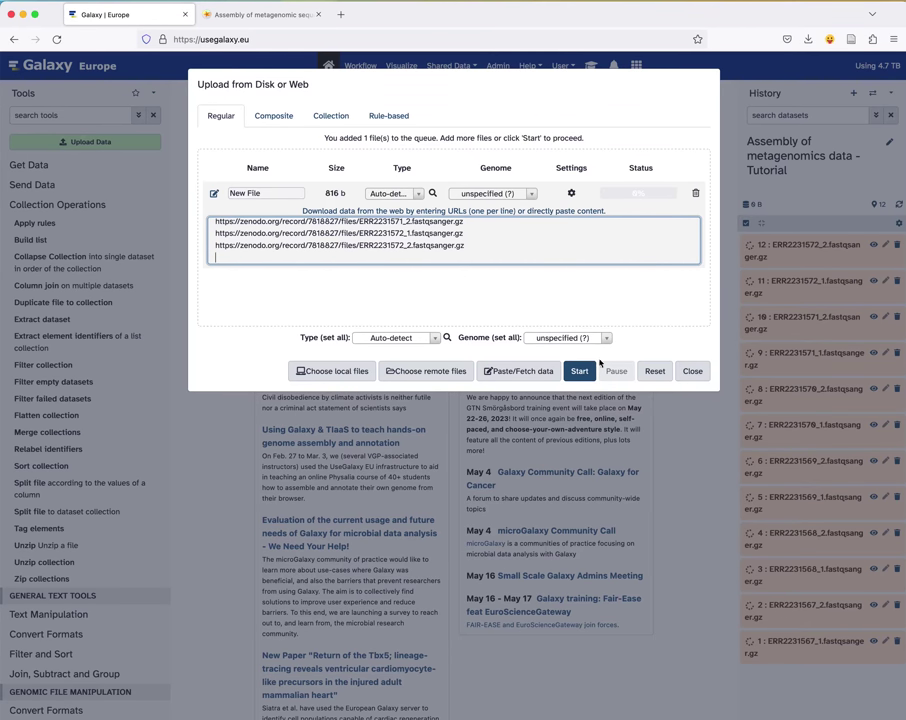
{"action": "left_click", "coordinate": [693, 376]}
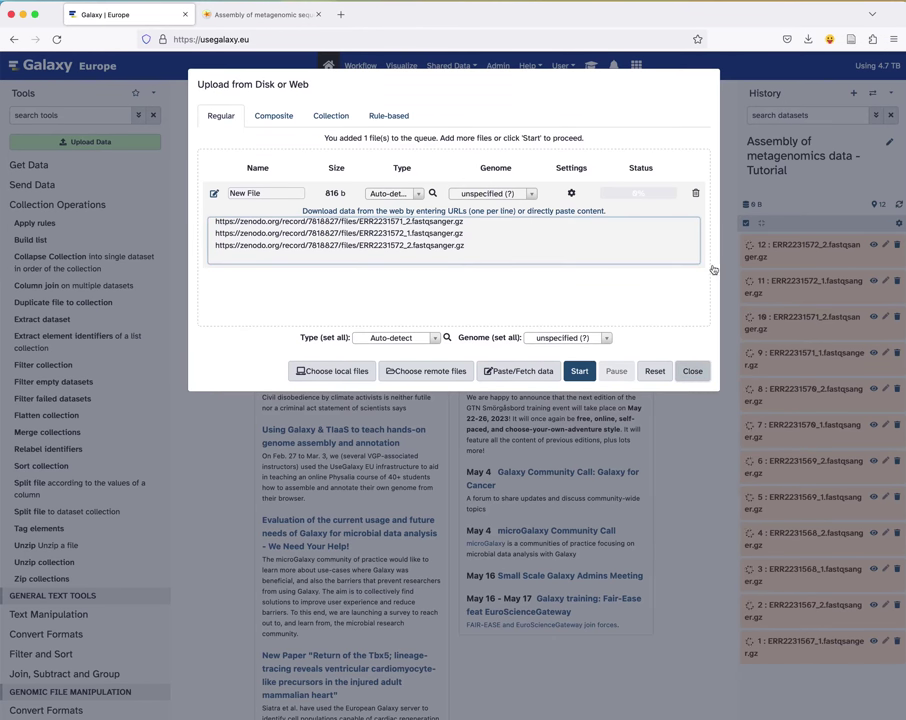
{"action": "left_click", "coordinate": [690, 370]}
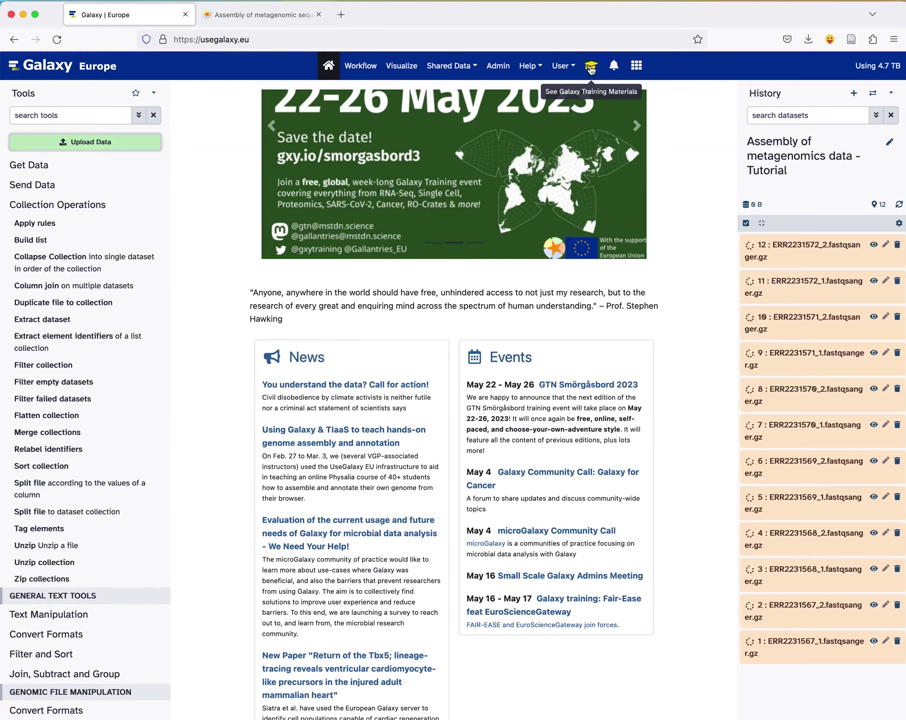
{"action": "left_click", "coordinate": [590, 68]}
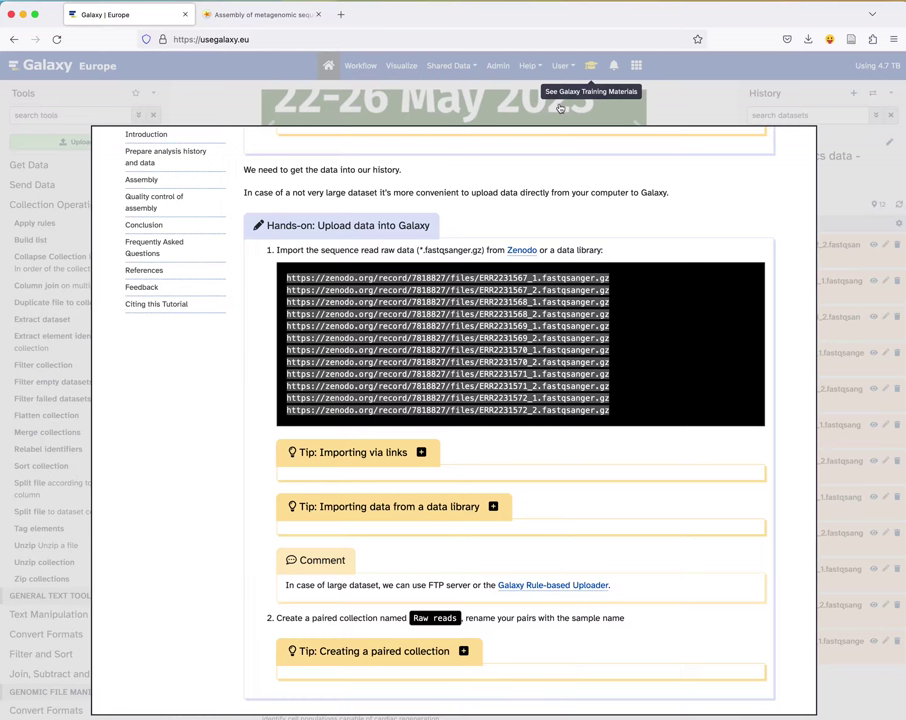
{"action": "scroll", "coordinate": [519, 383], "scroll_direction": "down", "scroll_amount": 3}
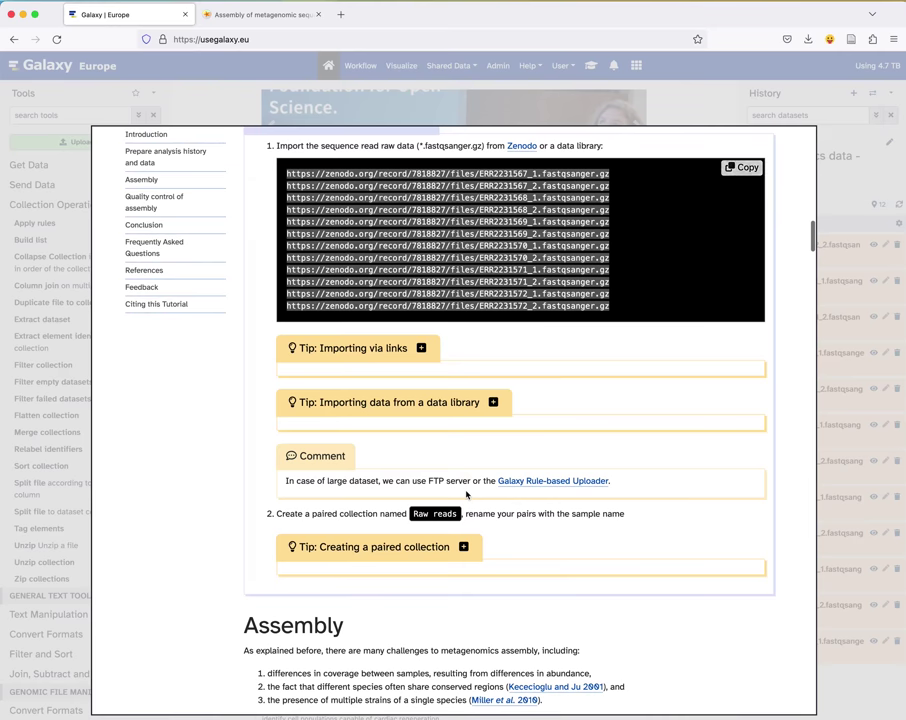
{"action": "scroll", "coordinate": [340, 505], "scroll_direction": "down", "scroll_amount": 1}
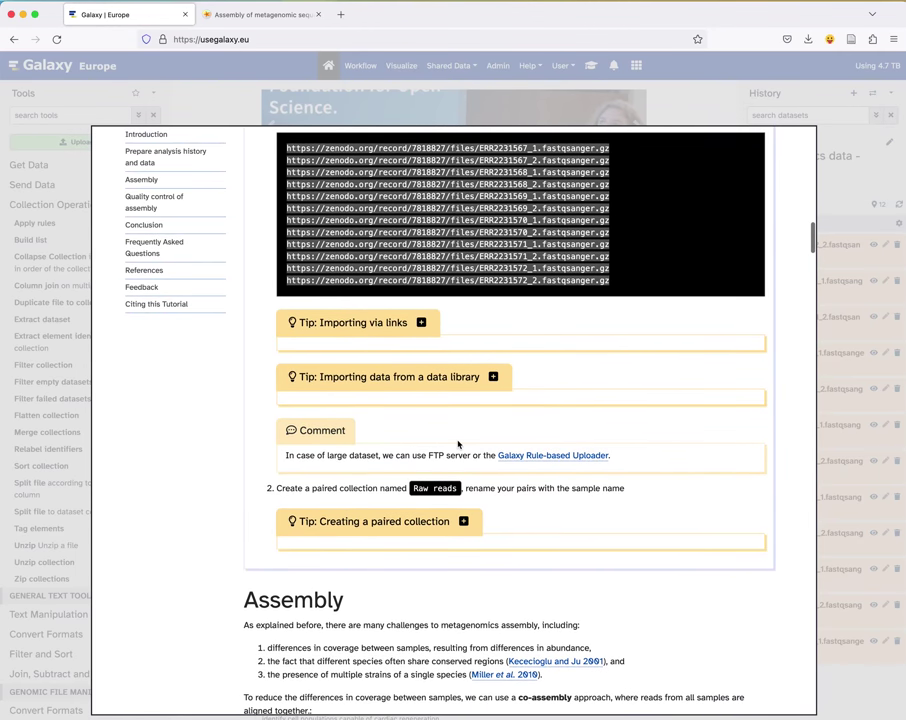
{"action": "scroll", "coordinate": [570, 280], "scroll_direction": "up", "scroll_amount": 1}
{"action": "left_click", "coordinate": [687, 112]}
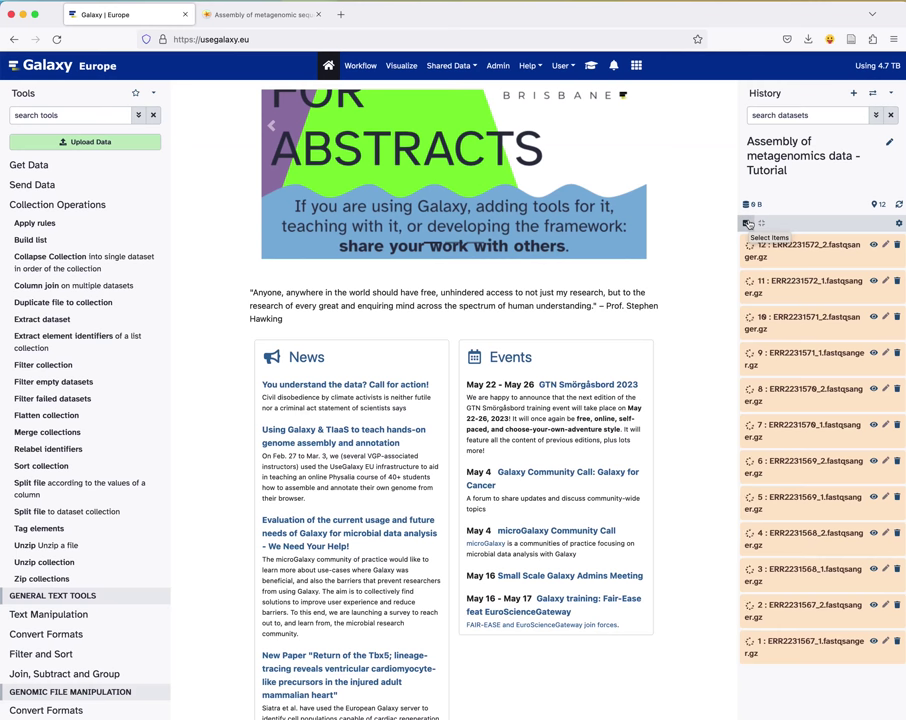
{"action": "left_click", "coordinate": [749, 224]}
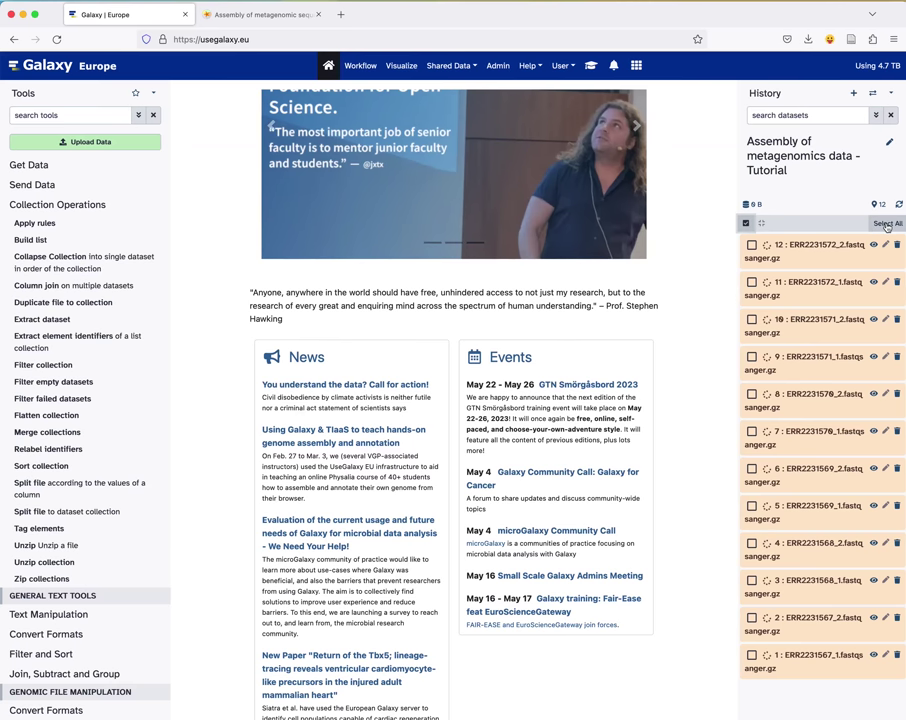
Step: Select all 12 read datasets in the history and choose Build List of Dataset Pairs
{"action": "left_click", "coordinate": [886, 224]}
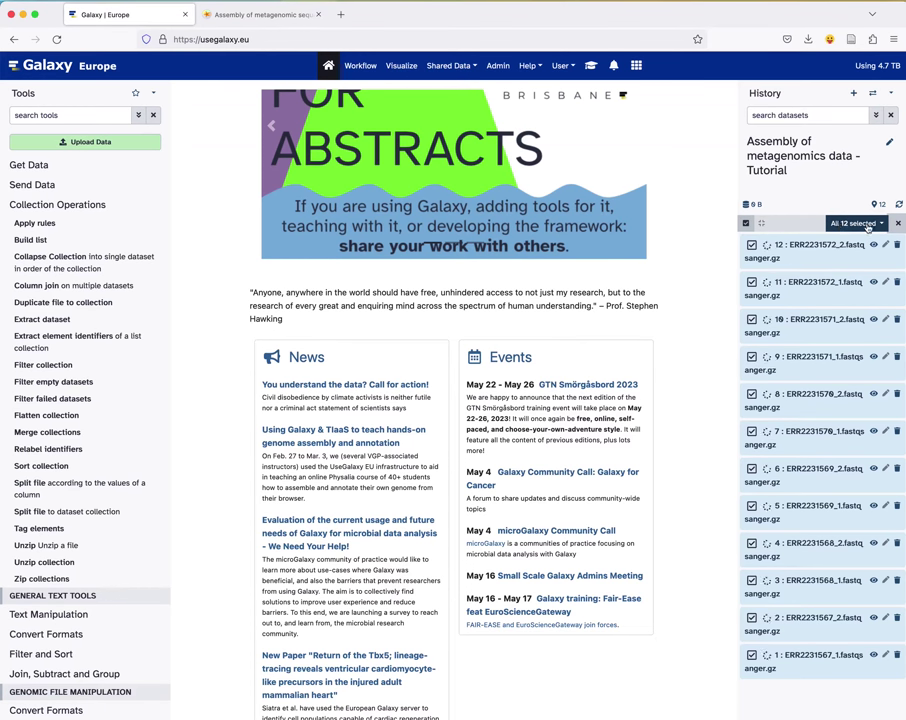
{"action": "left_click", "coordinate": [884, 226]}
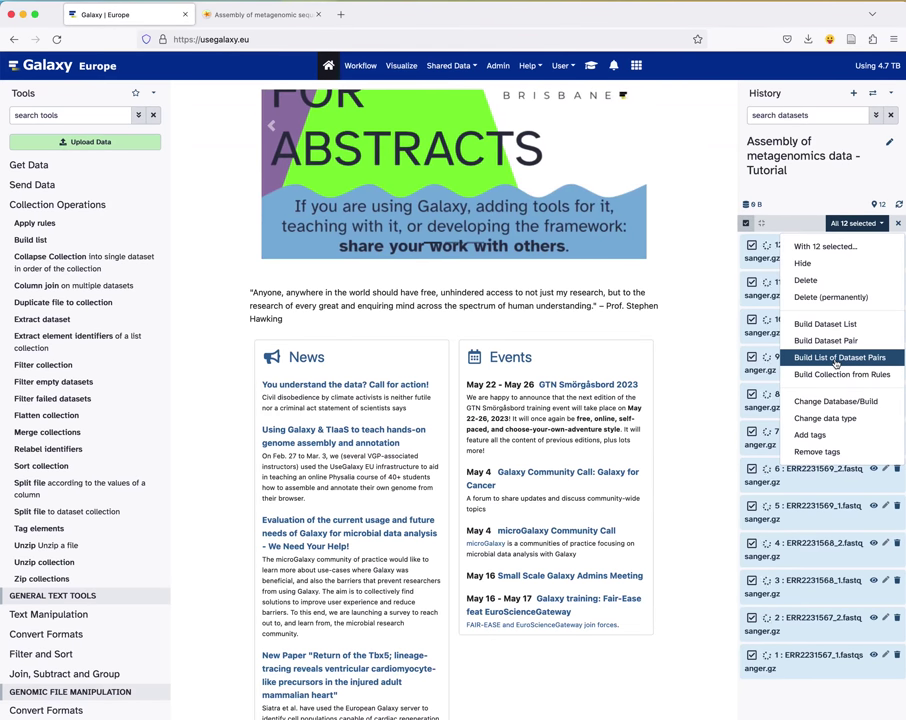
{"action": "left_click", "coordinate": [842, 182]}
{"action": "left_click", "coordinate": [745, 224]}
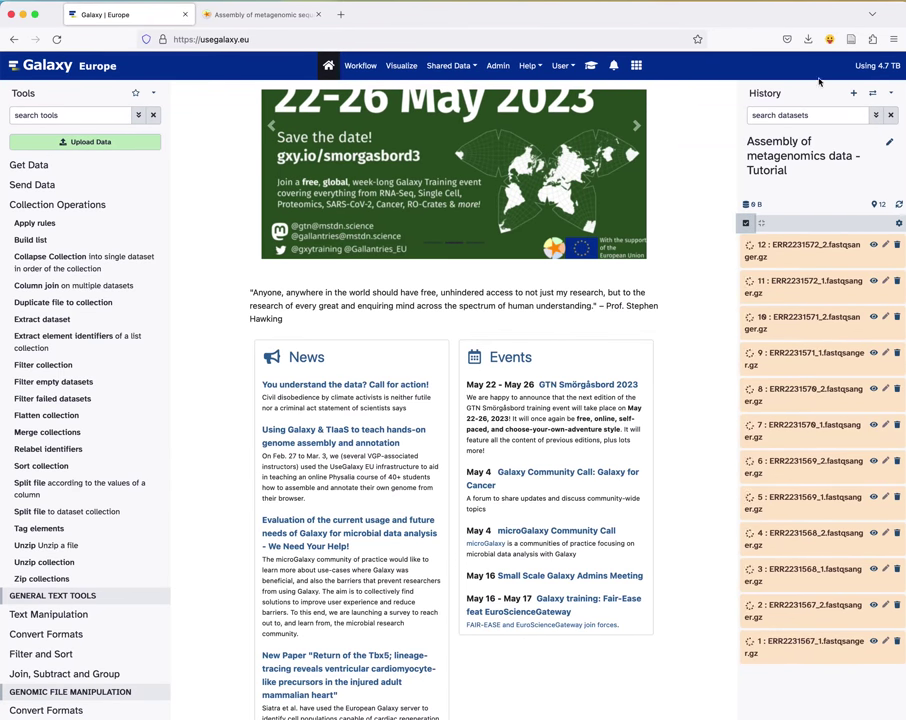
{"action": "left_click", "coordinate": [746, 224]}
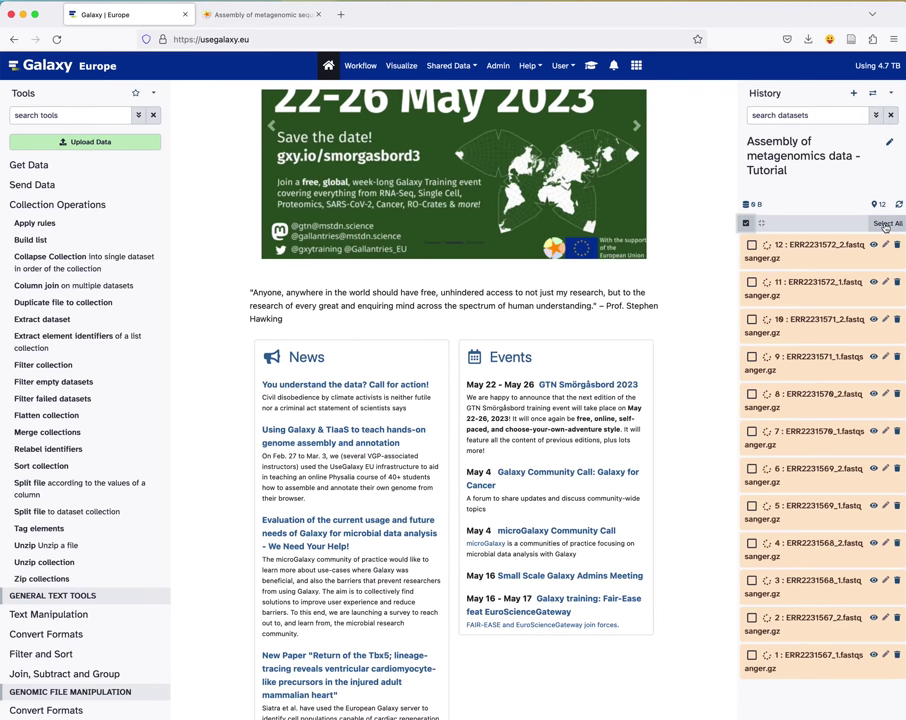
{"action": "left_click", "coordinate": [884, 224]}
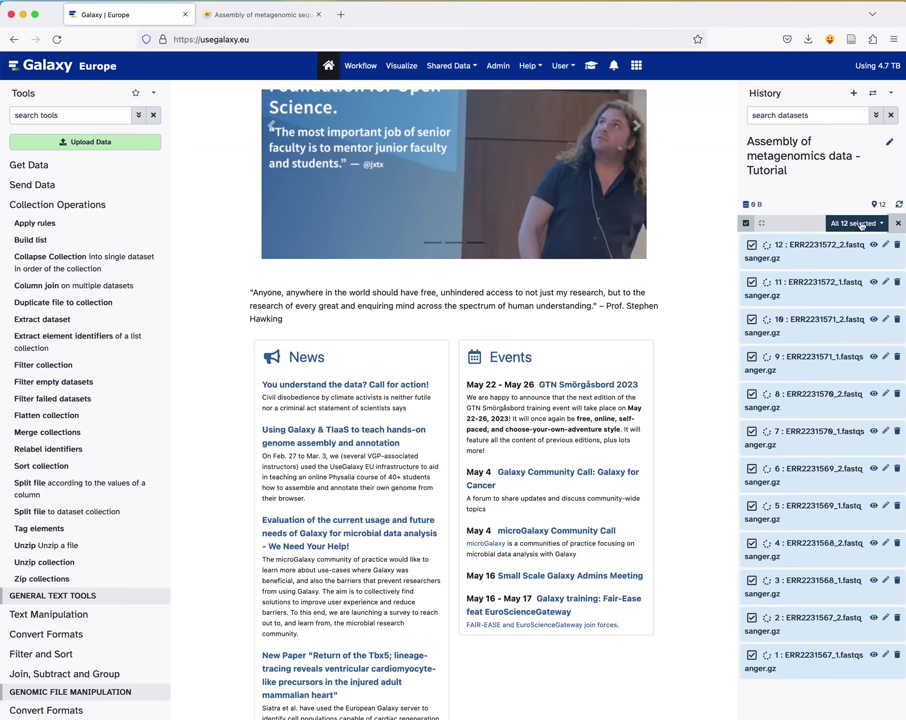
{"action": "left_click", "coordinate": [861, 224]}
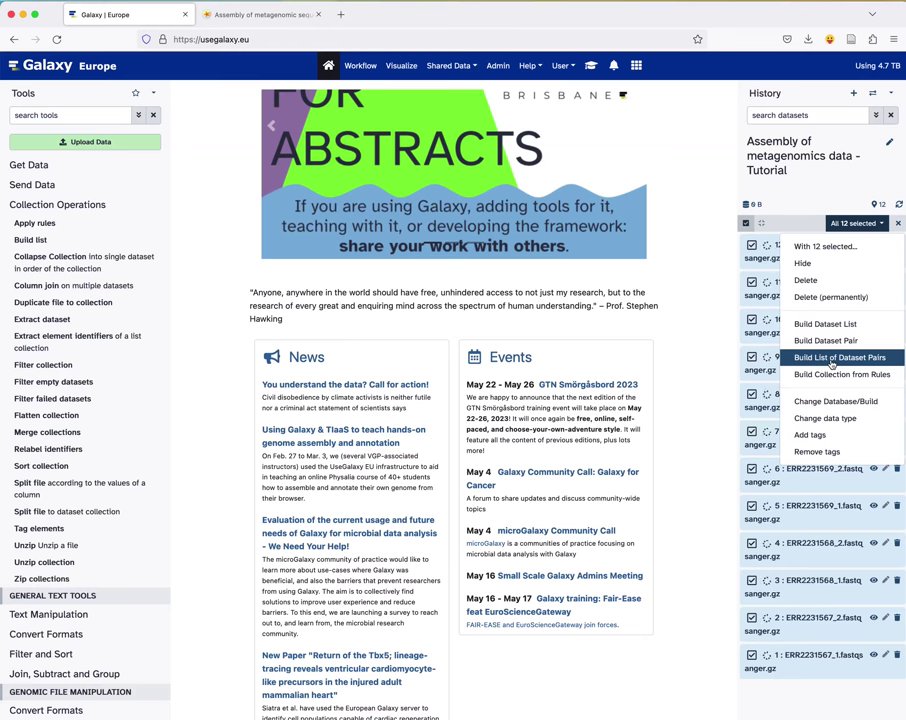
{"action": "left_click", "coordinate": [831, 358]}
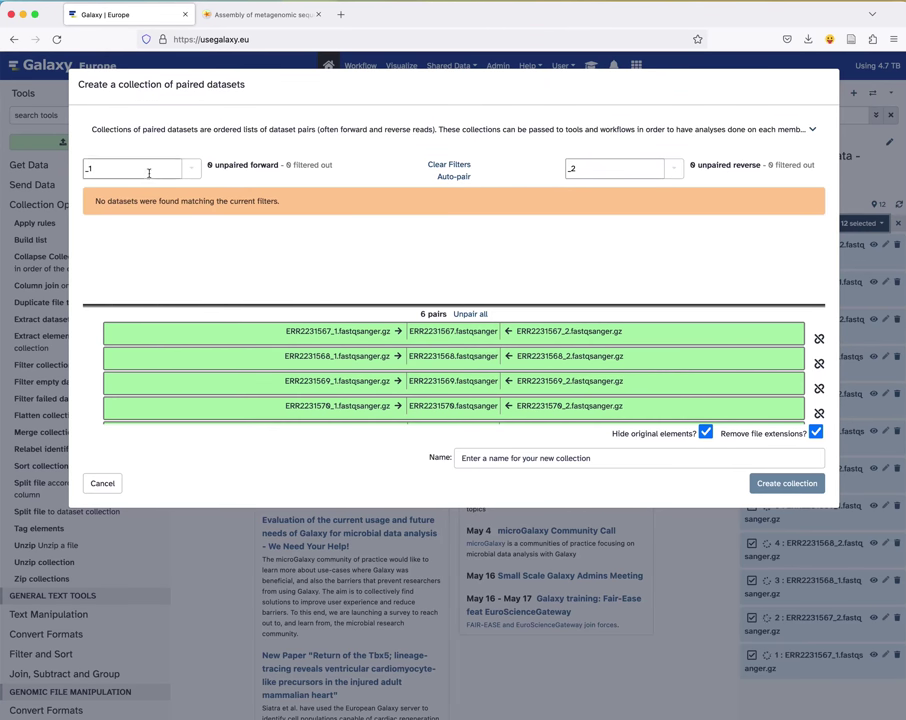
Step: Use the _1/_2 pairing filters and rename the first three pairs ERR2231567, ERR2231568, ERR2231569
{"action": "double_click", "coordinate": [82, 169]}
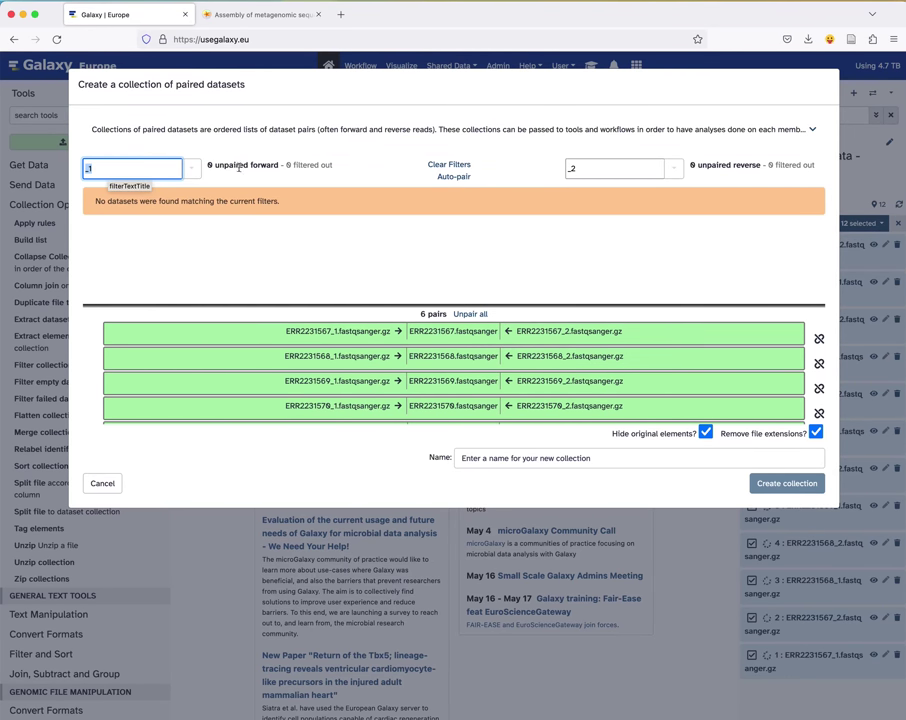
{"action": "double_click", "coordinate": [621, 168]}
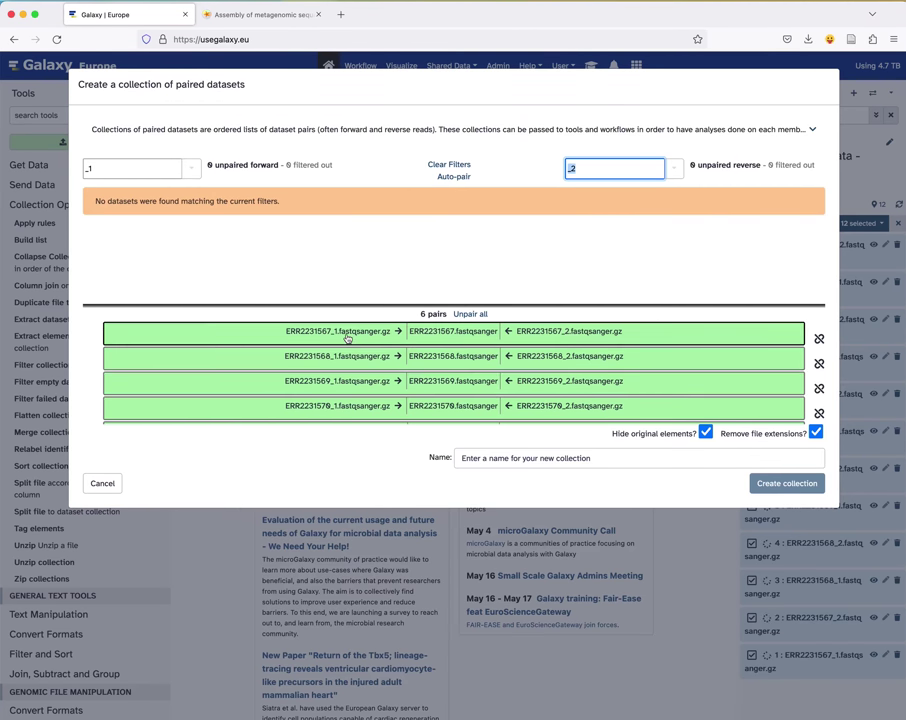
{"action": "double_click", "coordinate": [466, 336]}
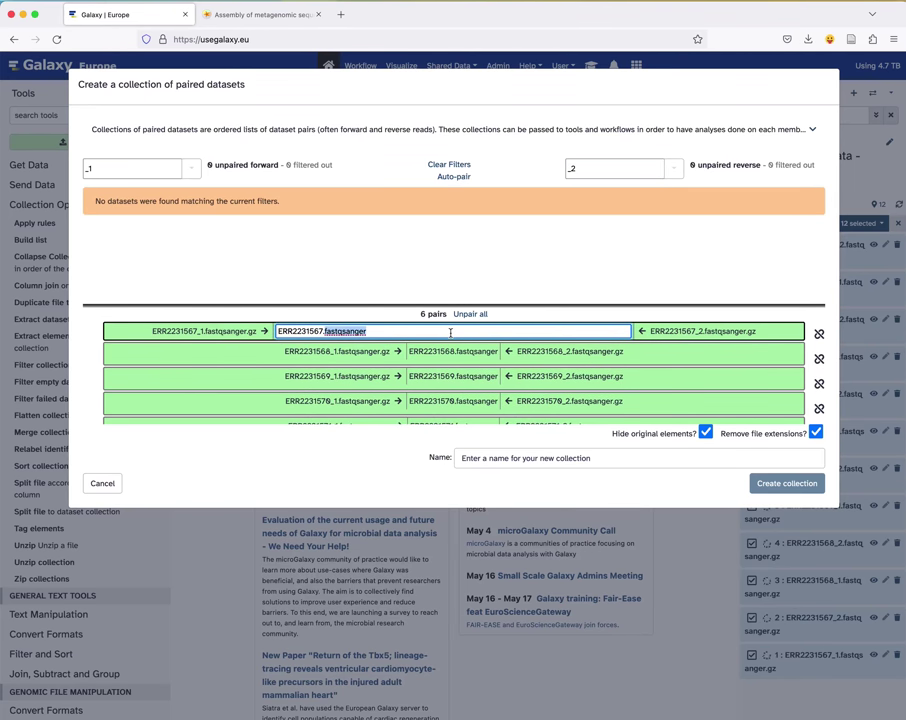
{"action": "key", "text": "BackSpace"}
{"action": "key", "text": "BackSpace"}
{"action": "key", "text": "Return"}
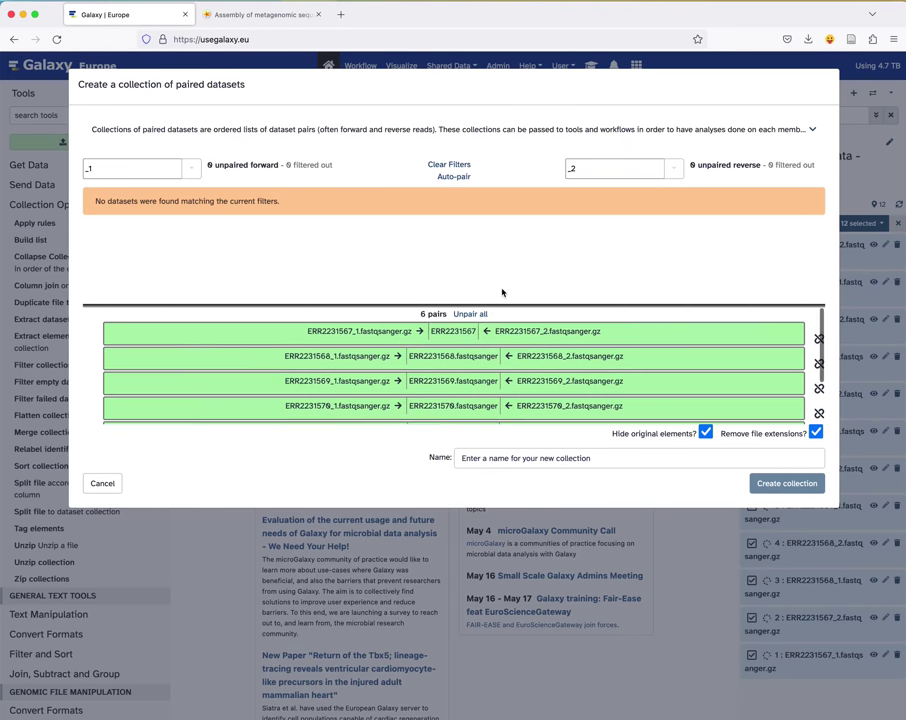
{"action": "double_click", "coordinate": [481, 355]}
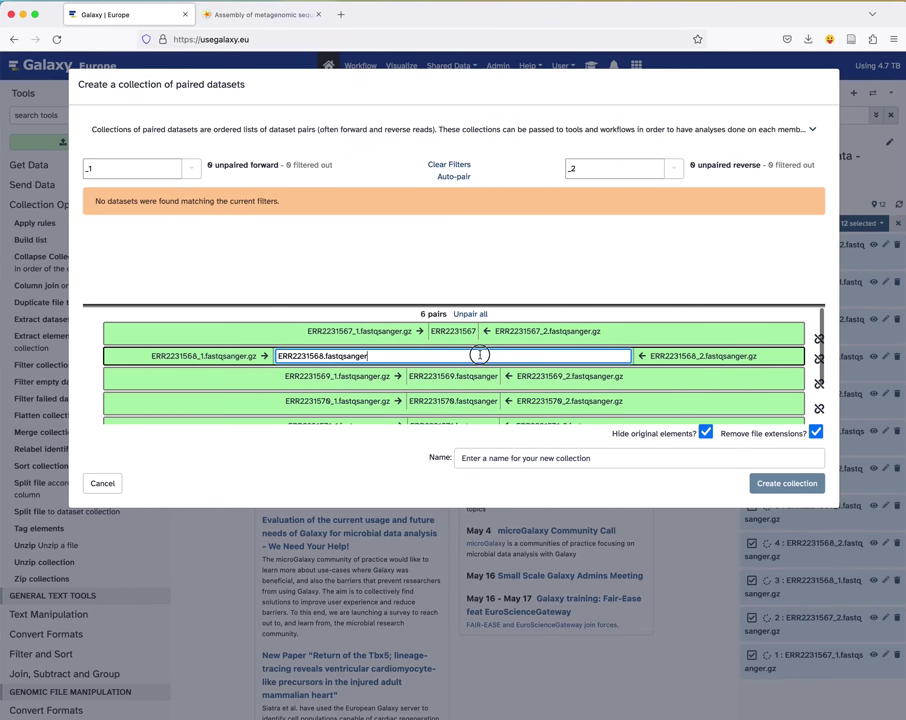
{"action": "double_click", "coordinate": [481, 354]}
{"action": "key", "text": "BackSpace"}
{"action": "key", "text": "BackSpace"}
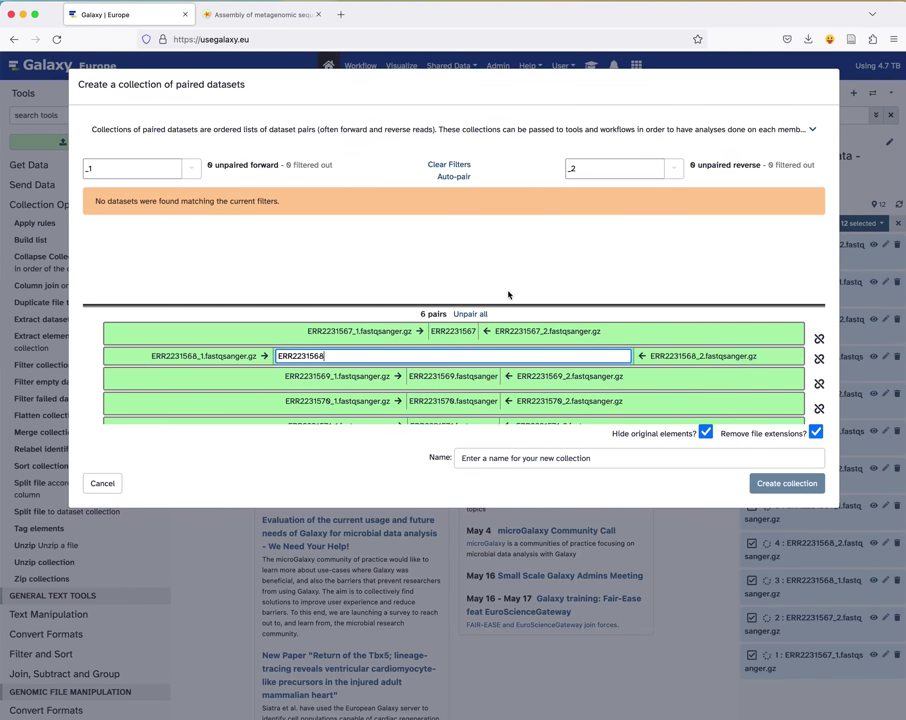
{"action": "key", "text": "Return"}
{"action": "double_click", "coordinate": [483, 380]}
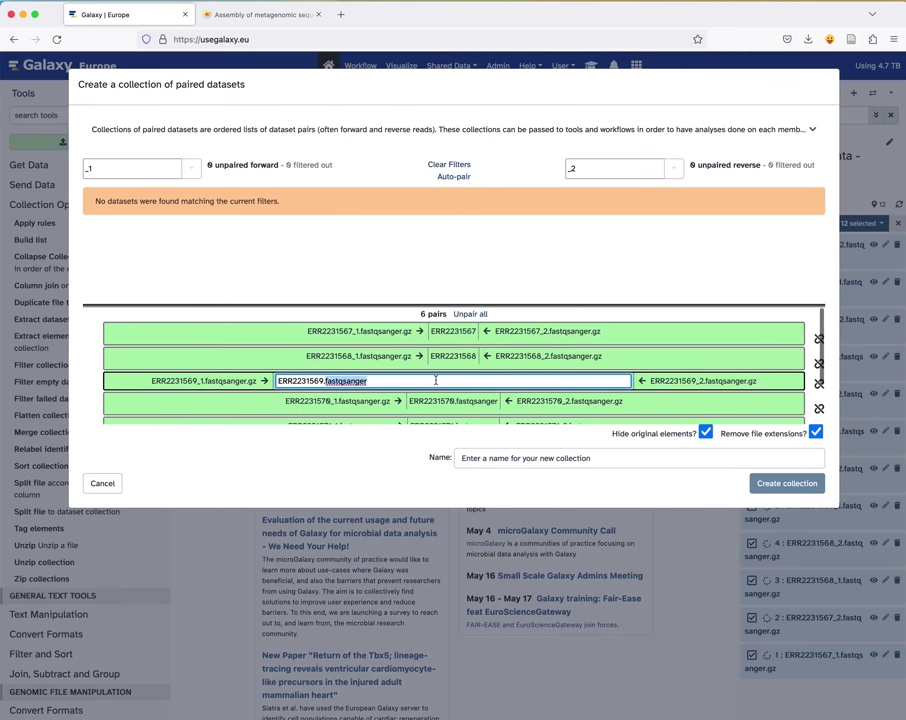
{"action": "key", "text": "BackSpace"}
{"action": "key", "text": "BackSpace"}
{"action": "key", "text": "Return"}
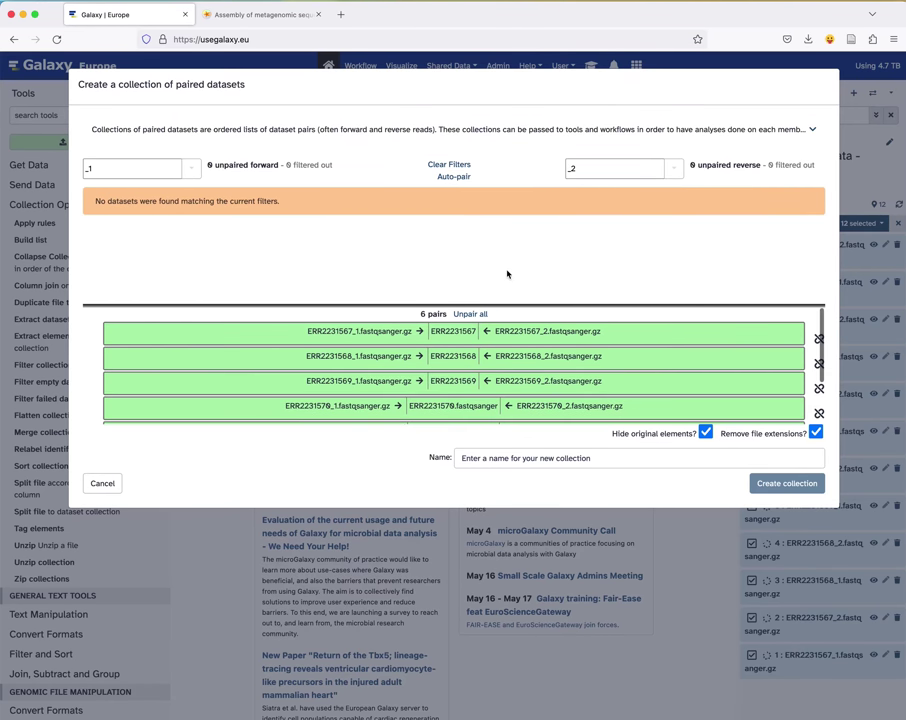
Step: Strip the fastqsanger suffix from the remaining pairs, leaving ERR2231570, ERR2231571 and ERR2231572
{"action": "scroll", "coordinate": [490, 350], "scroll_direction": "down", "scroll_amount": 2}
{"action": "left_click", "coordinate": [480, 356]}
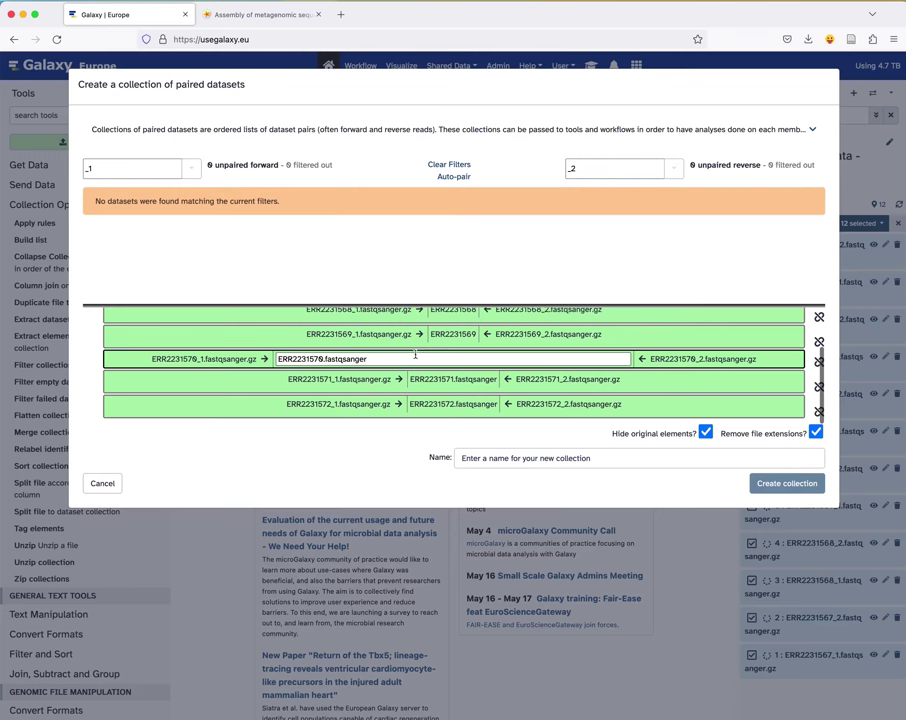
{"action": "double_click", "coordinate": [406, 359]}
{"action": "key", "text": "BackSpace"}
{"action": "key", "text": "BackSpace"}
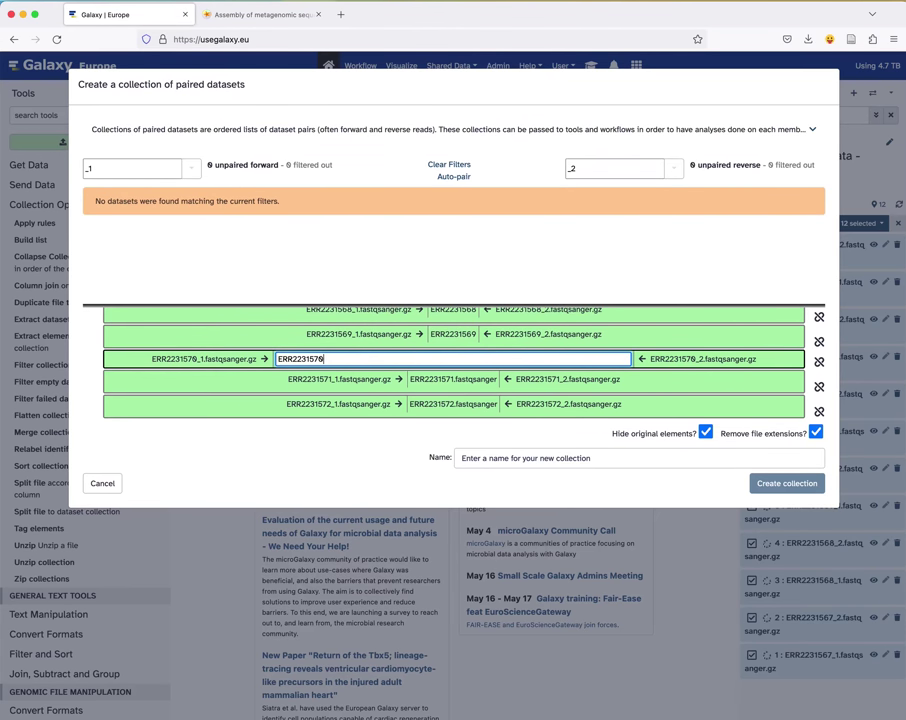
{"action": "left_click", "coordinate": [450, 380]}
{"action": "double_click", "coordinate": [451, 385]}
{"action": "key", "text": "BackSpace"}
{"action": "key", "text": "BackSpace"}
{"action": "left_click", "coordinate": [452, 404]}
{"action": "double_click", "coordinate": [452, 408]}
{"action": "key", "text": "BackSpace"}
{"action": "key", "text": "BackSpace"}
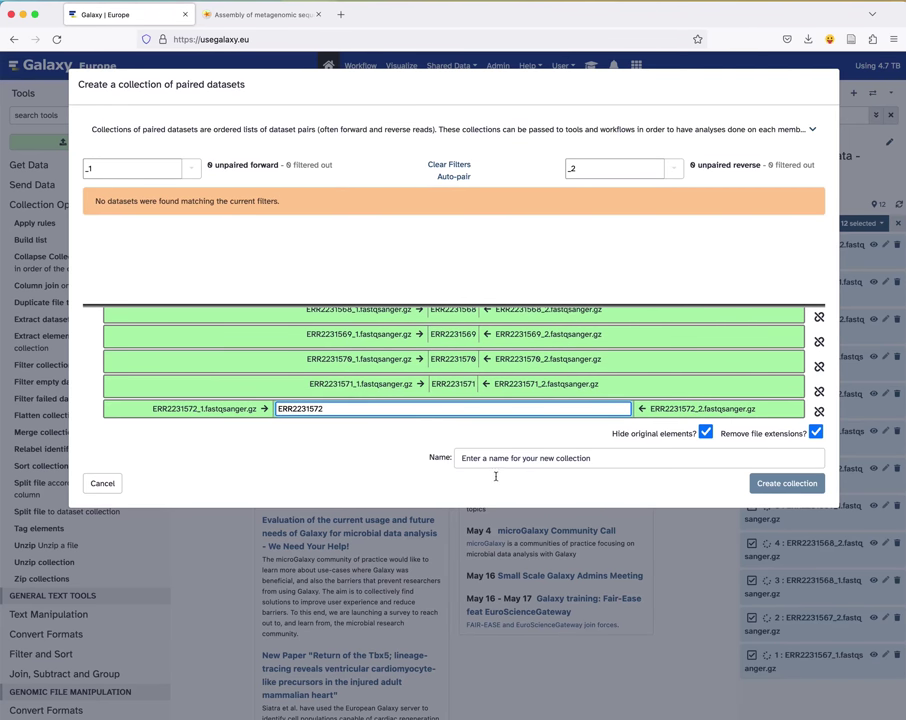
{"action": "left_click", "coordinate": [489, 373]}
{"action": "scroll", "coordinate": [489, 373], "scroll_direction": "up", "scroll_amount": 3}
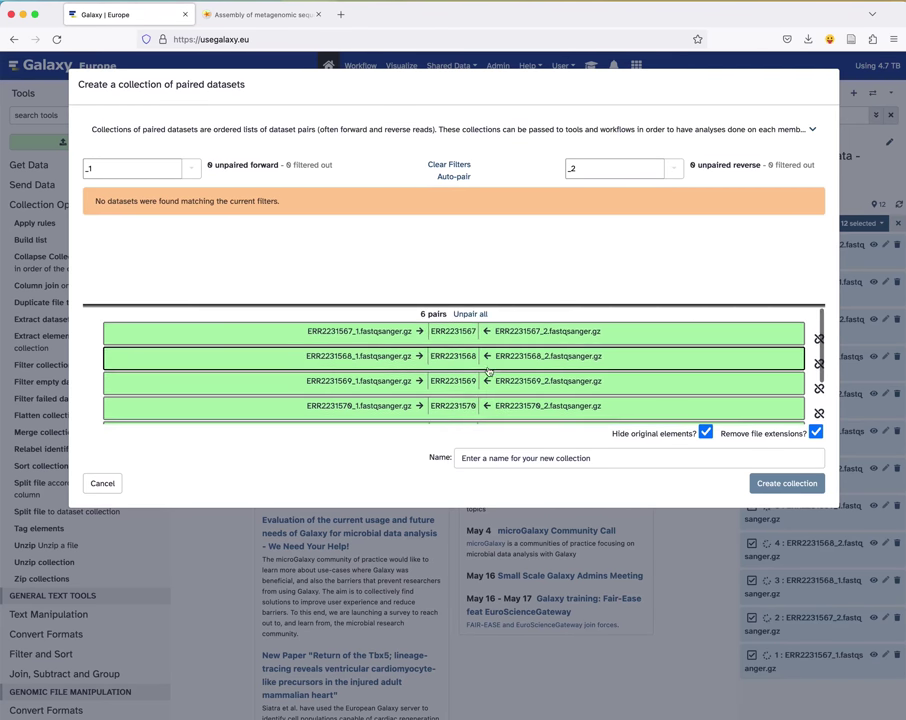
{"action": "scroll", "coordinate": [500, 373], "scroll_direction": "down", "scroll_amount": 3}
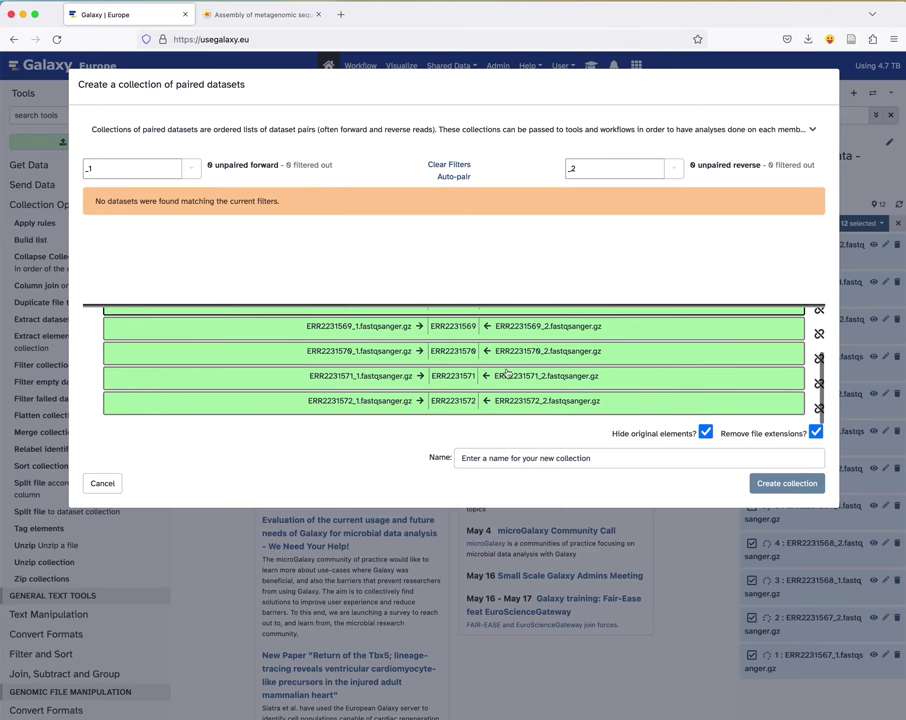
Step: Name the paired collection 'Raw reads', create it, and leave history selection mode
{"action": "left_click", "coordinate": [569, 458]}
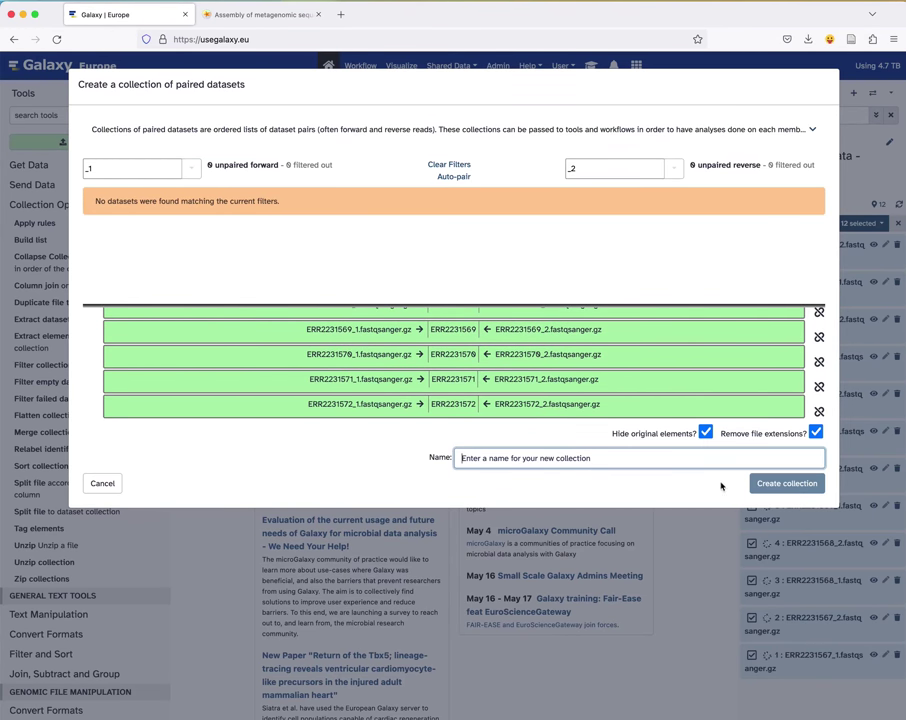
{"action": "type", "text": "Ra"}
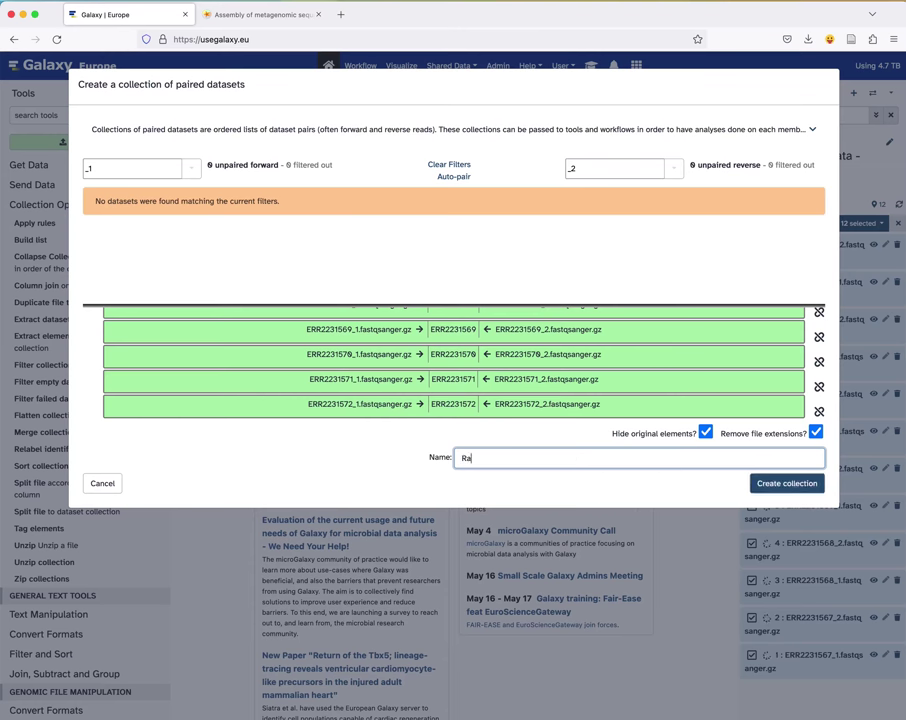
{"action": "type", "text": "w reads"}
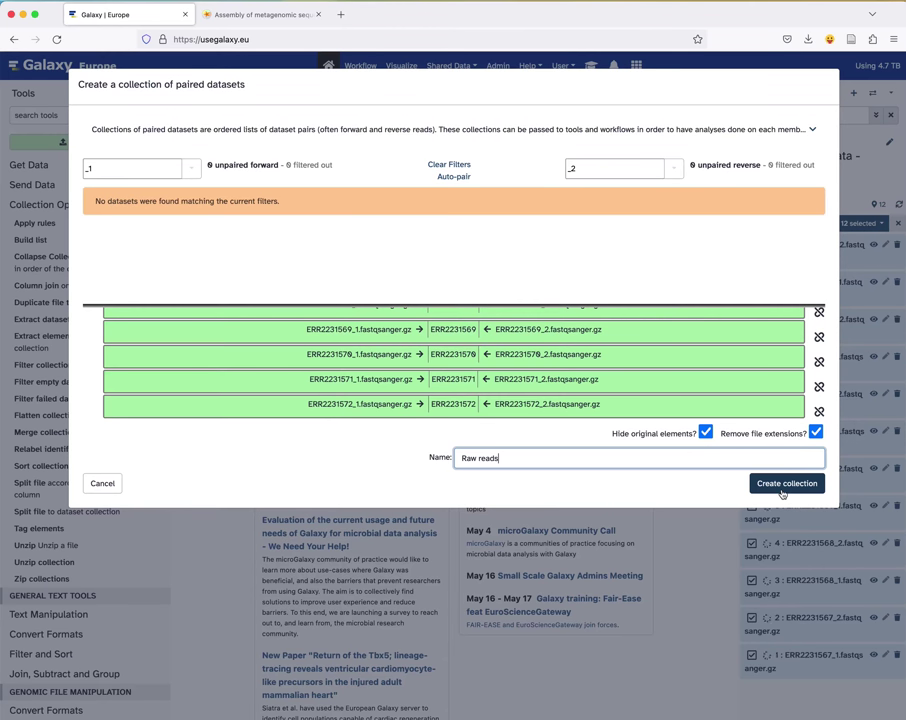
{"action": "left_click", "coordinate": [786, 483]}
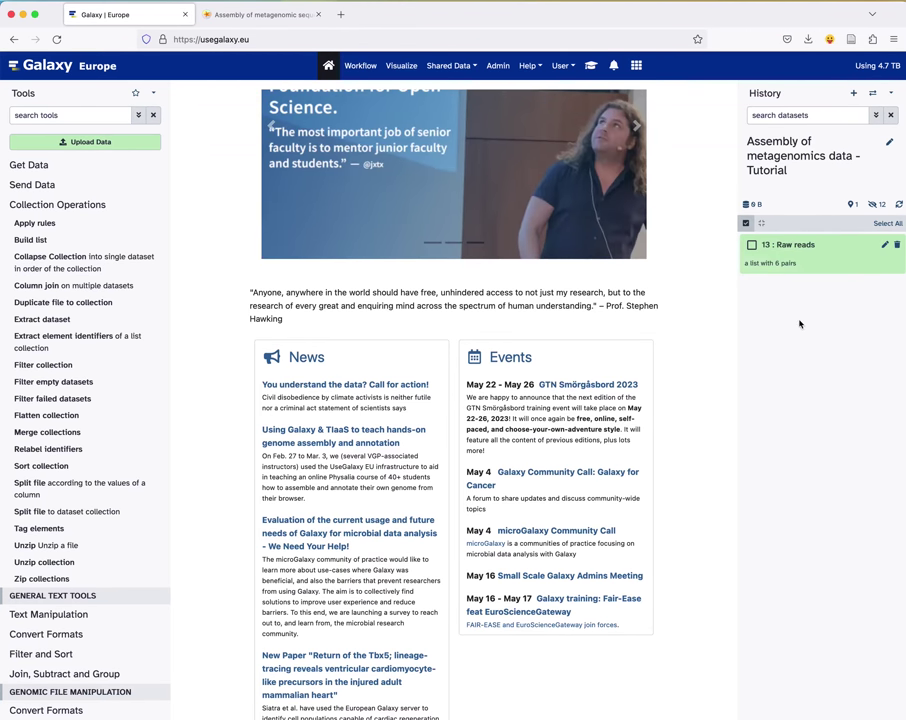
{"action": "left_click", "coordinate": [746, 225]}
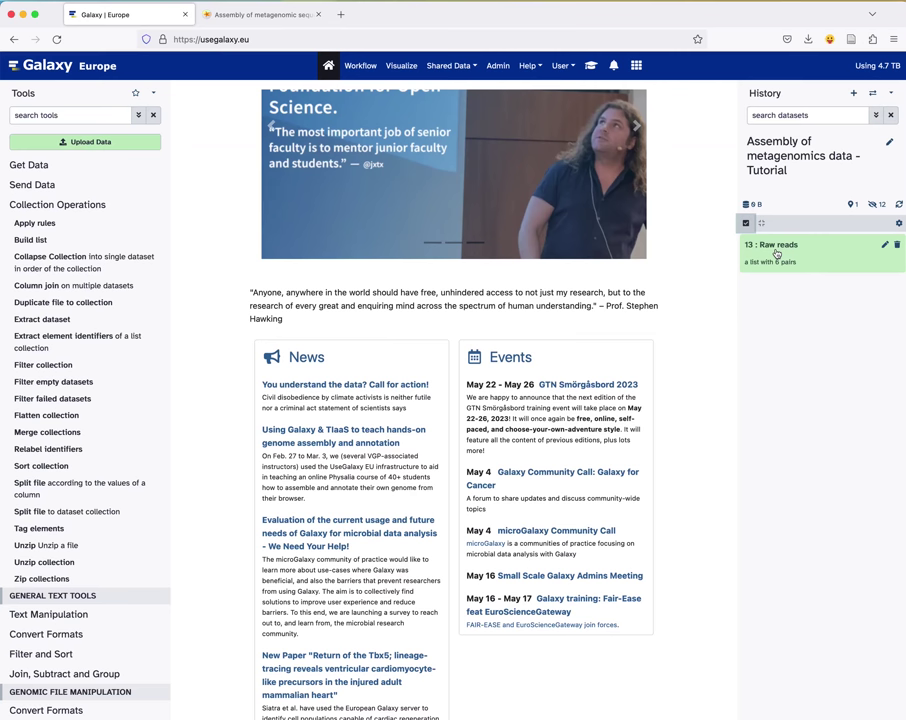
Step: Inspect the six pairs in Raw reads, including ERR2231567's reads, then return to the full history
{"action": "left_click", "coordinate": [776, 250]}
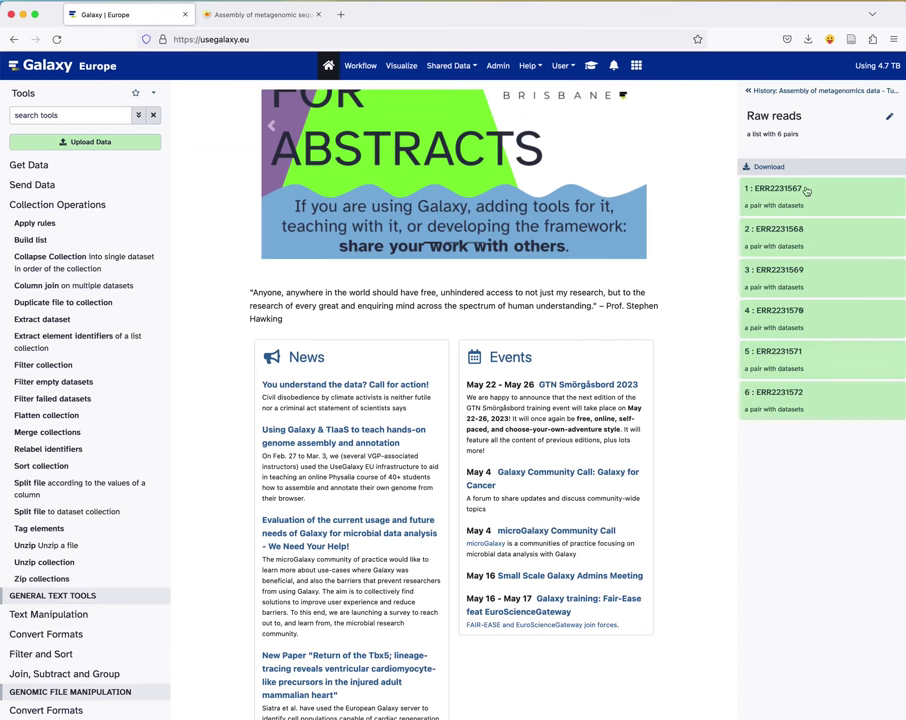
{"action": "left_click", "coordinate": [785, 197]}
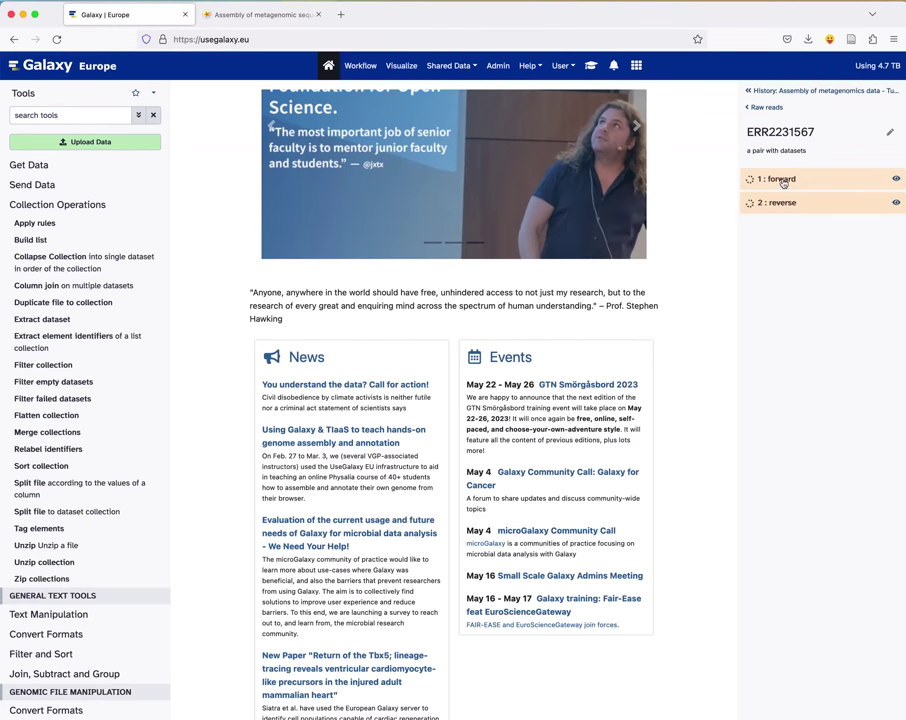
{"action": "double_click", "coordinate": [809, 136]}
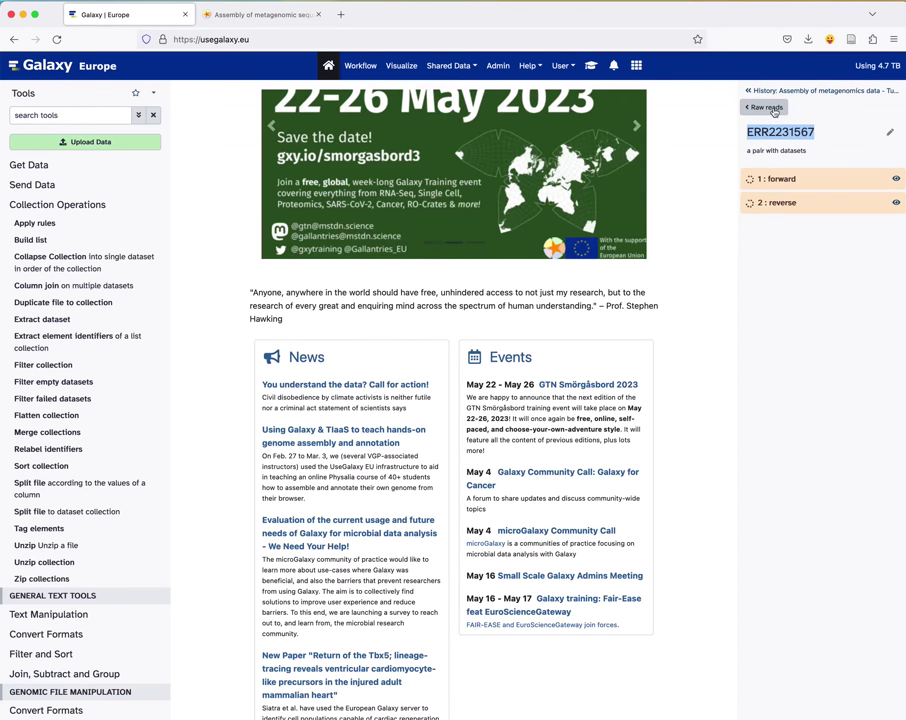
{"action": "left_click", "coordinate": [773, 110]}
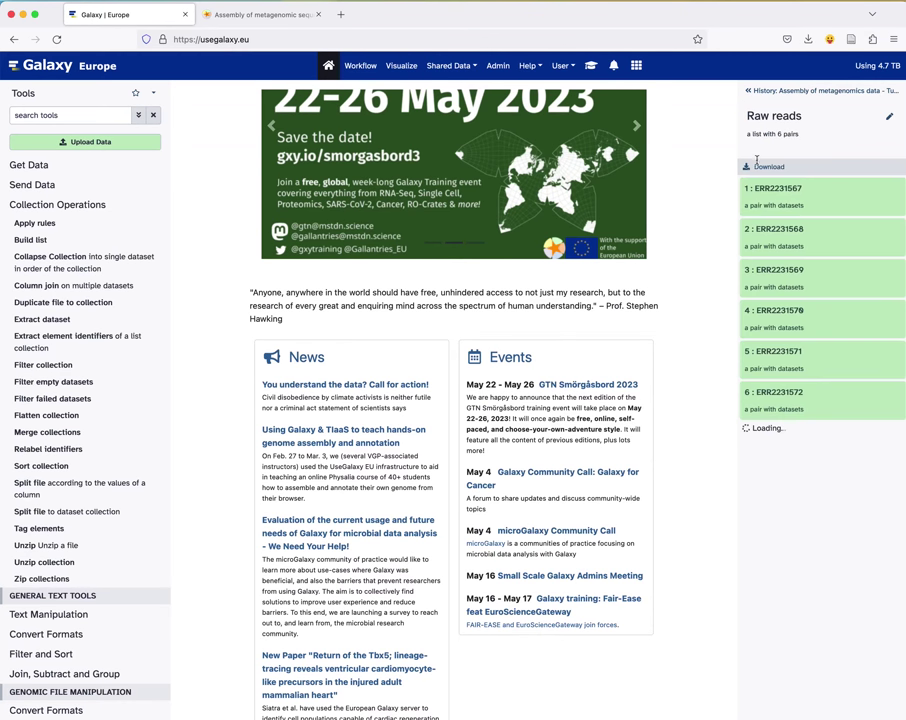
{"action": "left_click", "coordinate": [800, 97]}
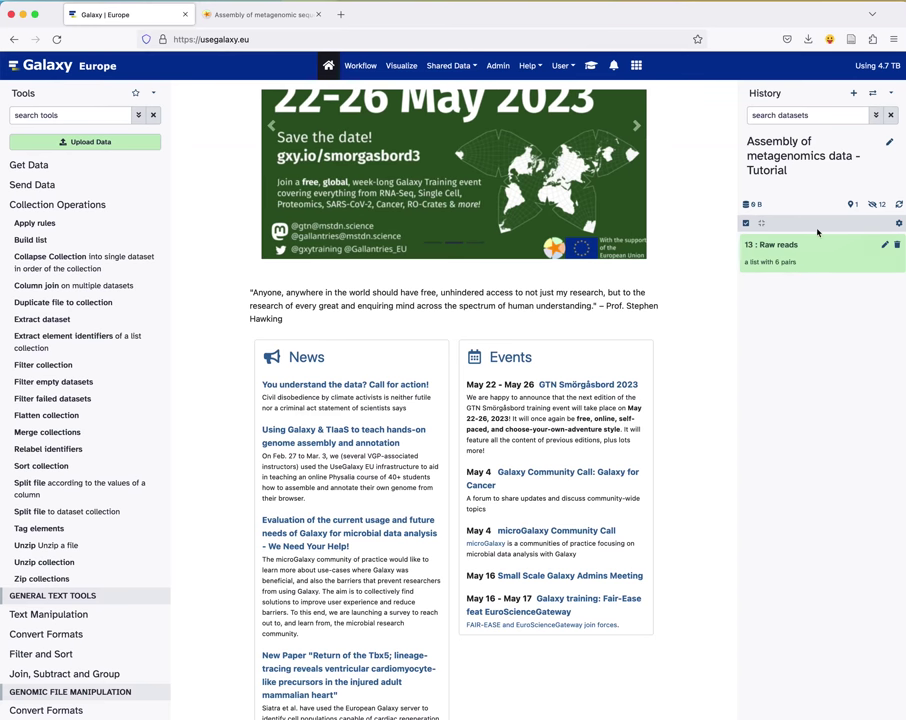
Step: Reopen the Training Materials tutorial and scroll down to its Assembly section
{"action": "left_click", "coordinate": [591, 73]}
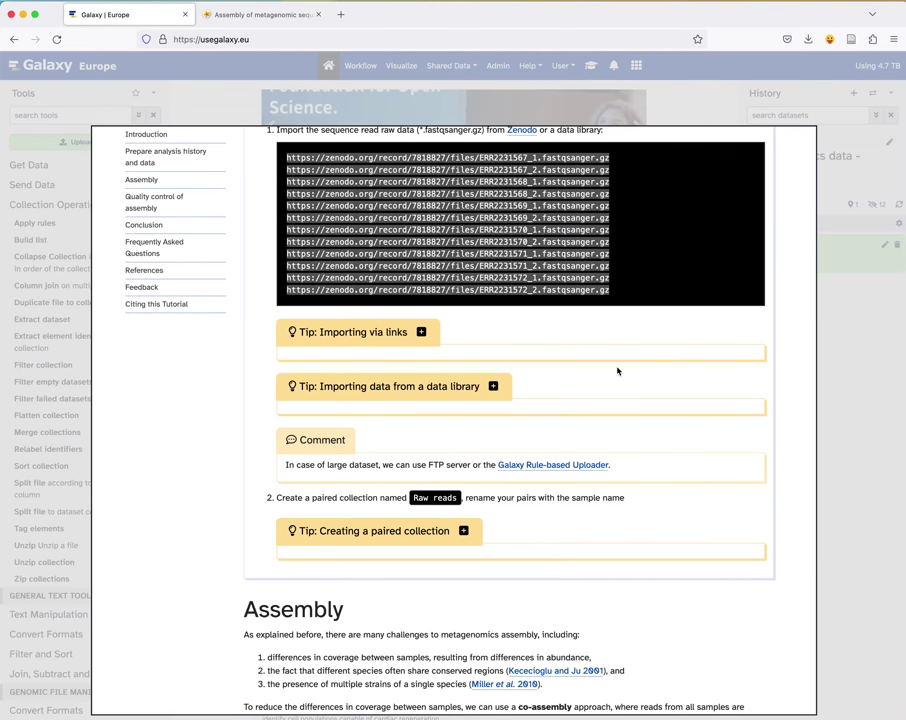
{"action": "scroll", "coordinate": [617, 371], "scroll_direction": "down", "scroll_amount": 4}
{"action": "scroll", "coordinate": [617, 371], "scroll_direction": "down", "scroll_amount": 4}
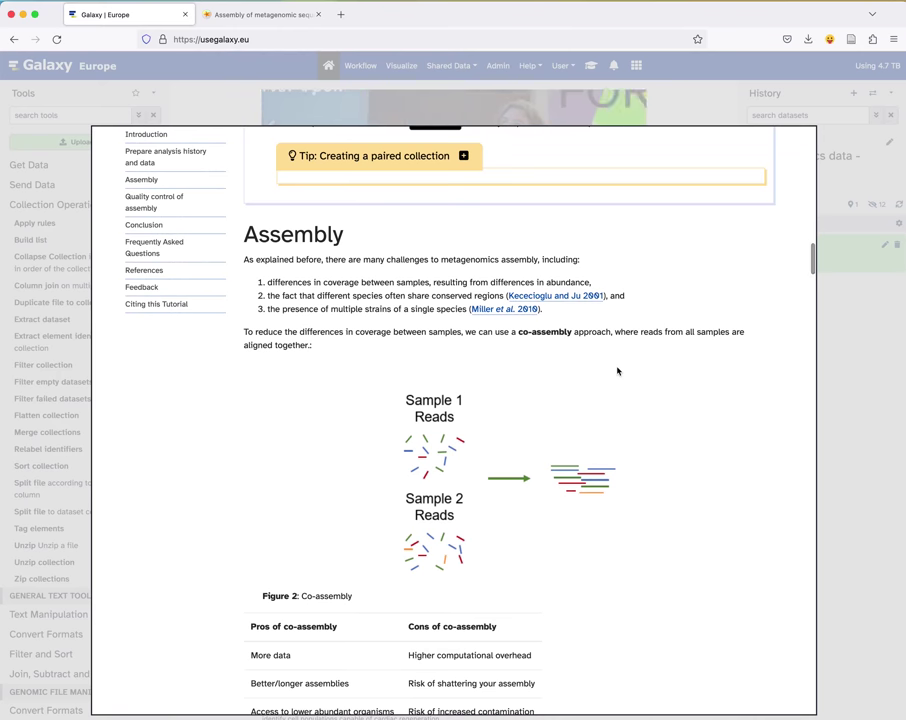
{"action": "scroll", "coordinate": [617, 371], "scroll_direction": "down", "scroll_amount": 1}
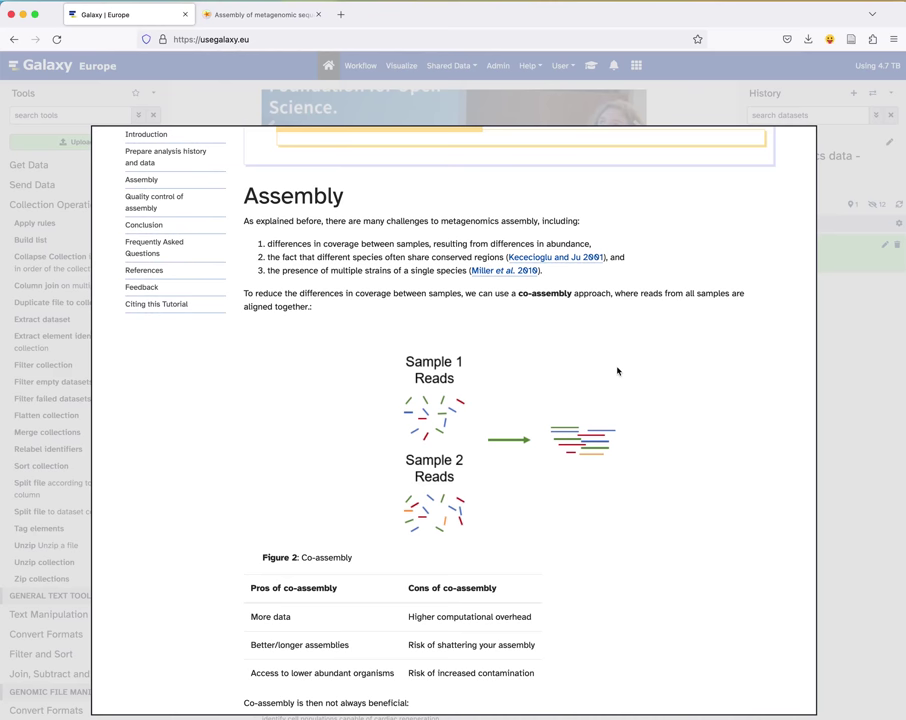
{"action": "scroll", "coordinate": [617, 371], "scroll_direction": "down", "scroll_amount": 1}
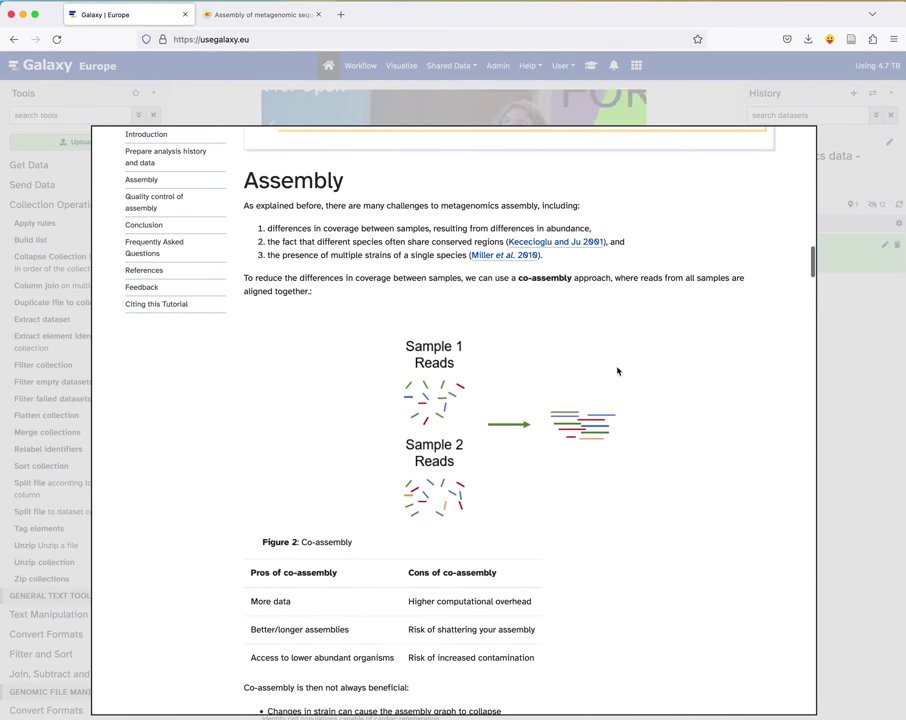
{"action": "scroll", "coordinate": [618, 371], "scroll_direction": "down", "scroll_amount": 3}
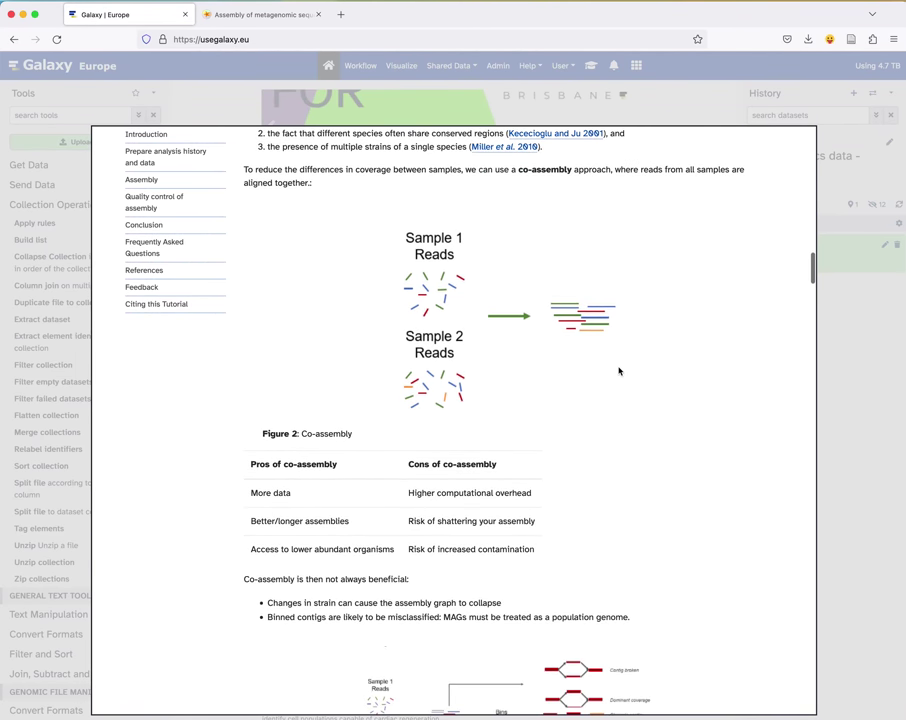
{"action": "scroll", "coordinate": [618, 371], "scroll_direction": "down", "scroll_amount": 2}
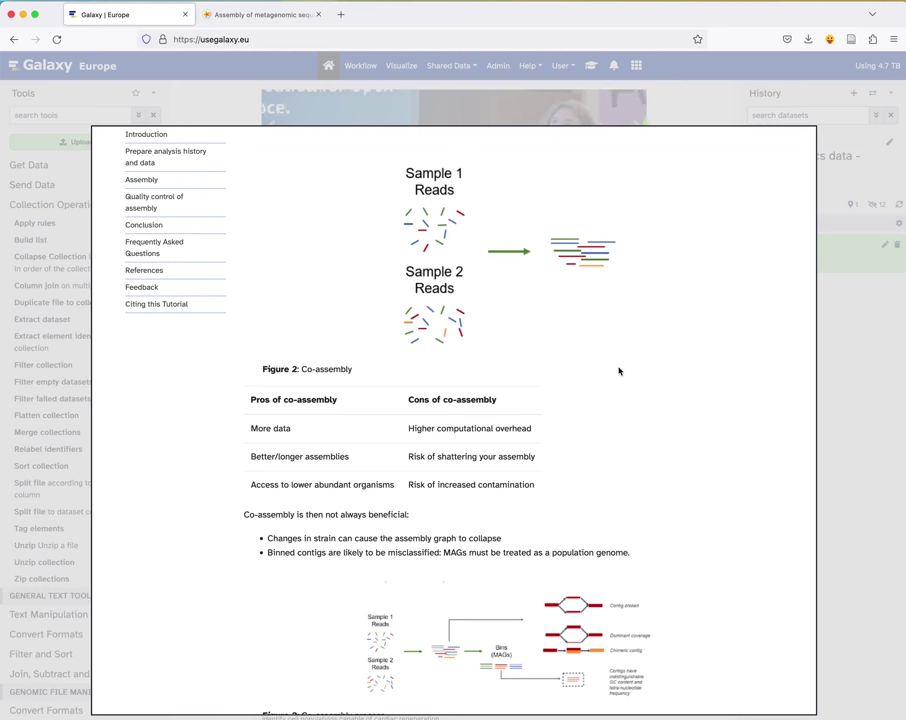
{"action": "scroll", "coordinate": [643, 444], "scroll_direction": "down", "scroll_amount": 1}
{"action": "scroll", "coordinate": [643, 444], "scroll_direction": "down", "scroll_amount": 1}
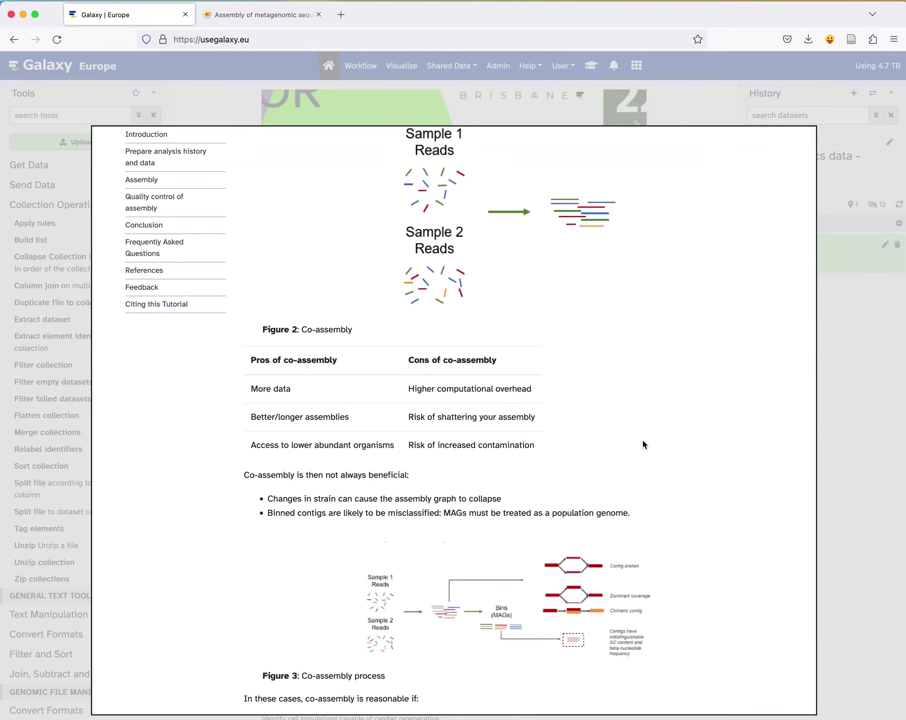
{"action": "scroll", "coordinate": [643, 444], "scroll_direction": "down", "scroll_amount": 2}
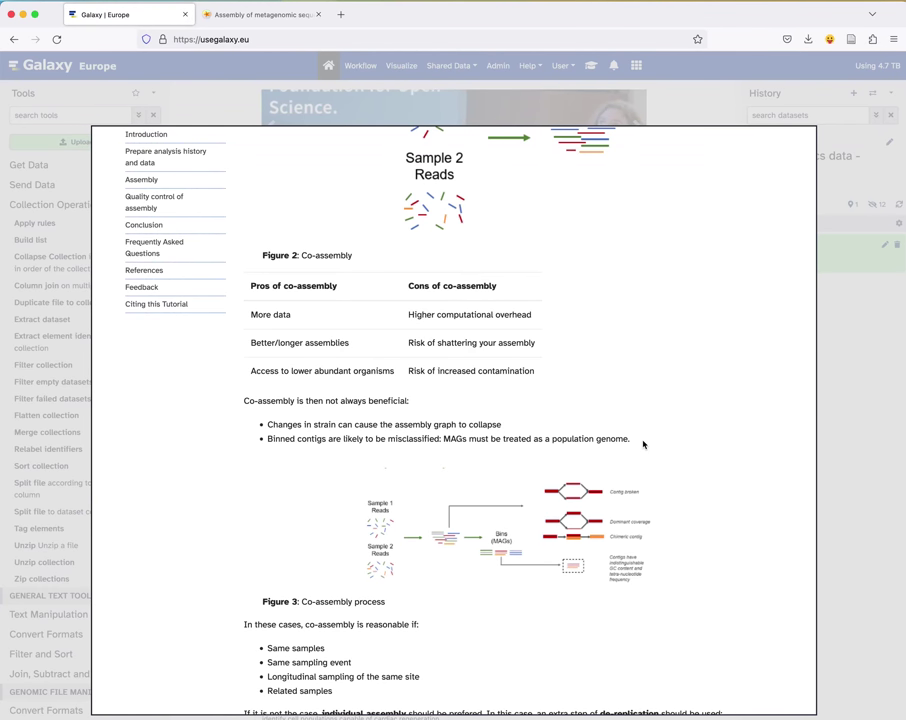
{"action": "scroll", "coordinate": [643, 444], "scroll_direction": "down", "scroll_amount": 3}
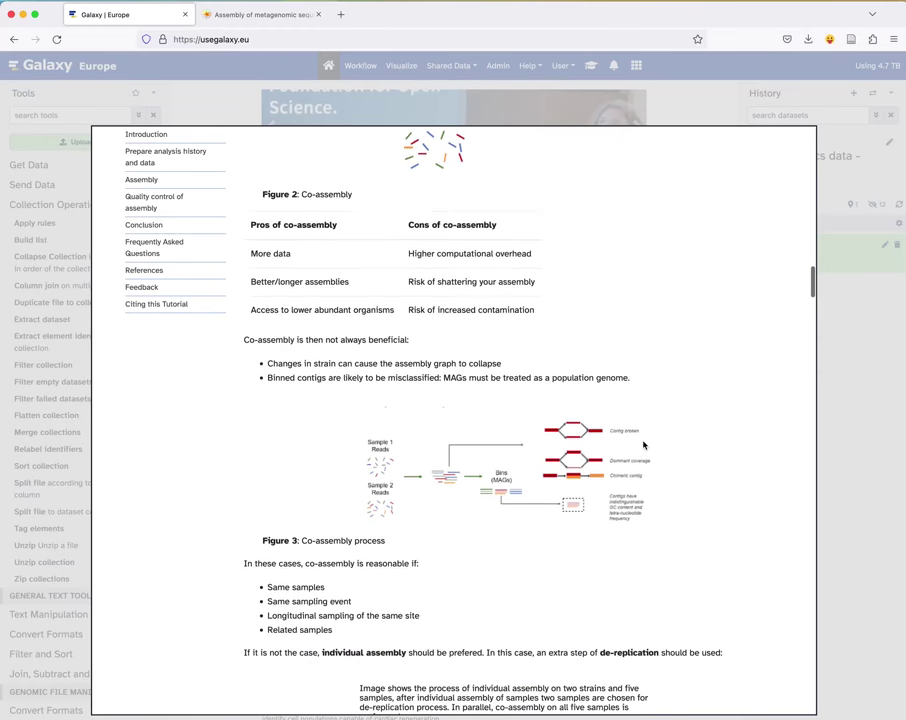
{"action": "scroll", "coordinate": [643, 444], "scroll_direction": "down", "scroll_amount": 2}
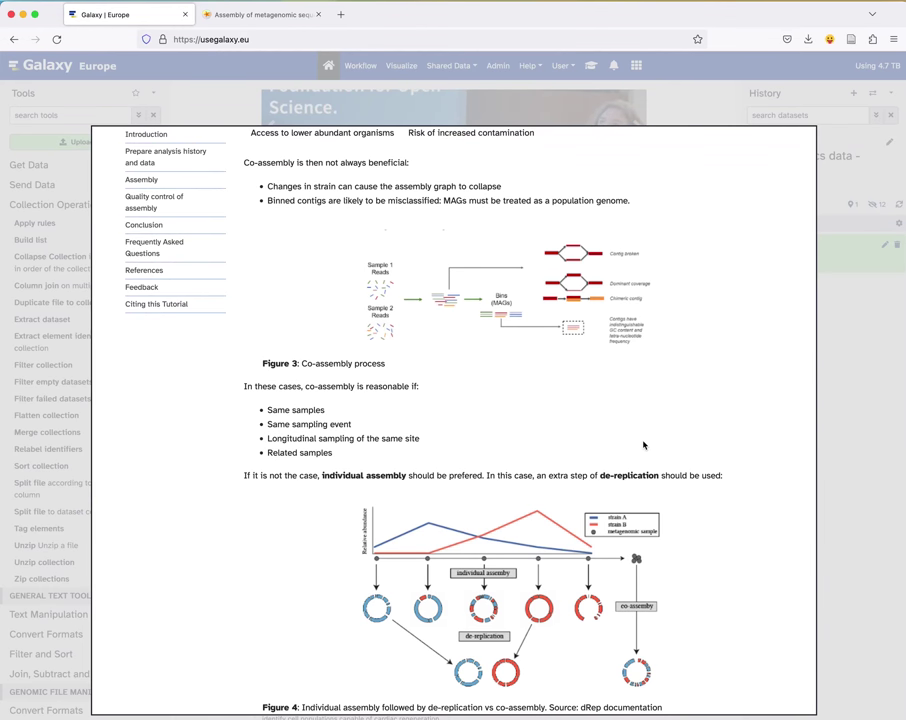
{"action": "scroll", "coordinate": [643, 445], "scroll_direction": "down", "scroll_amount": 1}
{"action": "scroll", "coordinate": [643, 445], "scroll_direction": "down", "scroll_amount": 2}
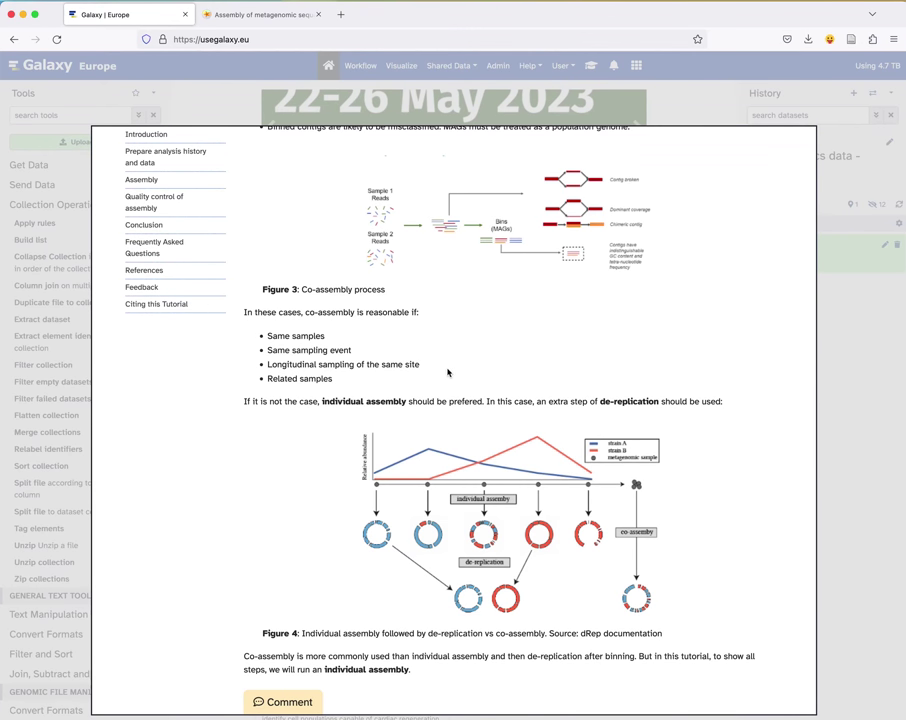
{"action": "scroll", "coordinate": [444, 366], "scroll_direction": "down", "scroll_amount": 2}
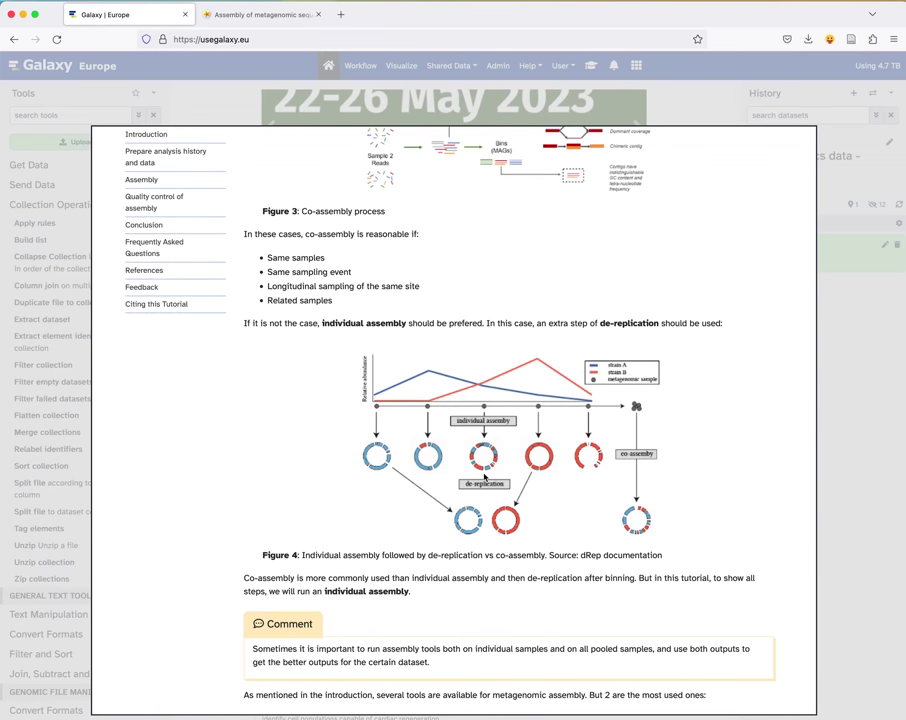
{"action": "scroll", "coordinate": [484, 477], "scroll_direction": "down", "scroll_amount": 2}
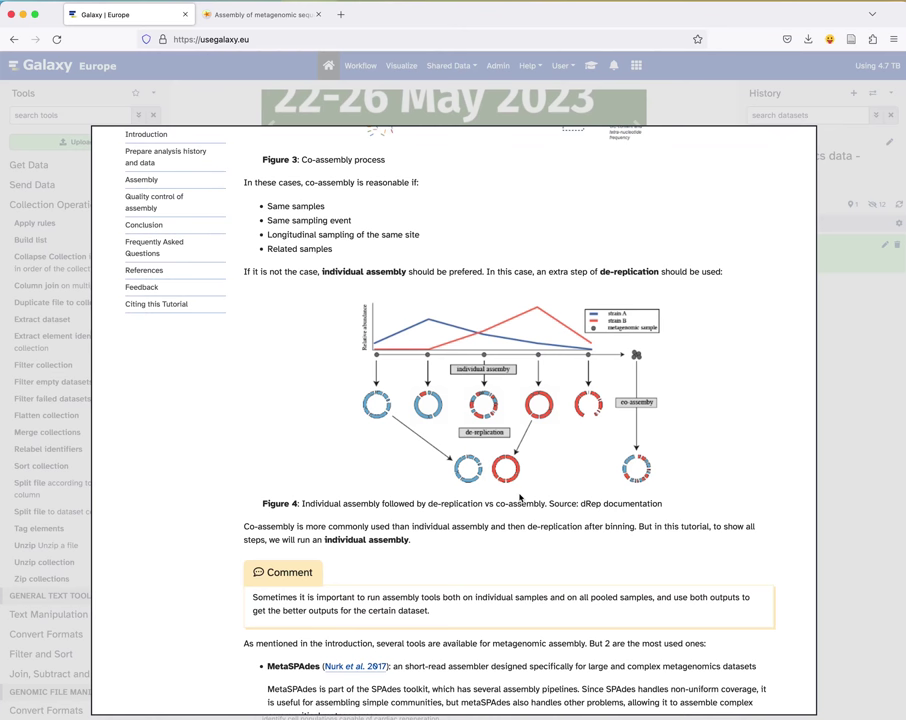
{"action": "scroll", "coordinate": [519, 497], "scroll_direction": "down", "scroll_amount": 1}
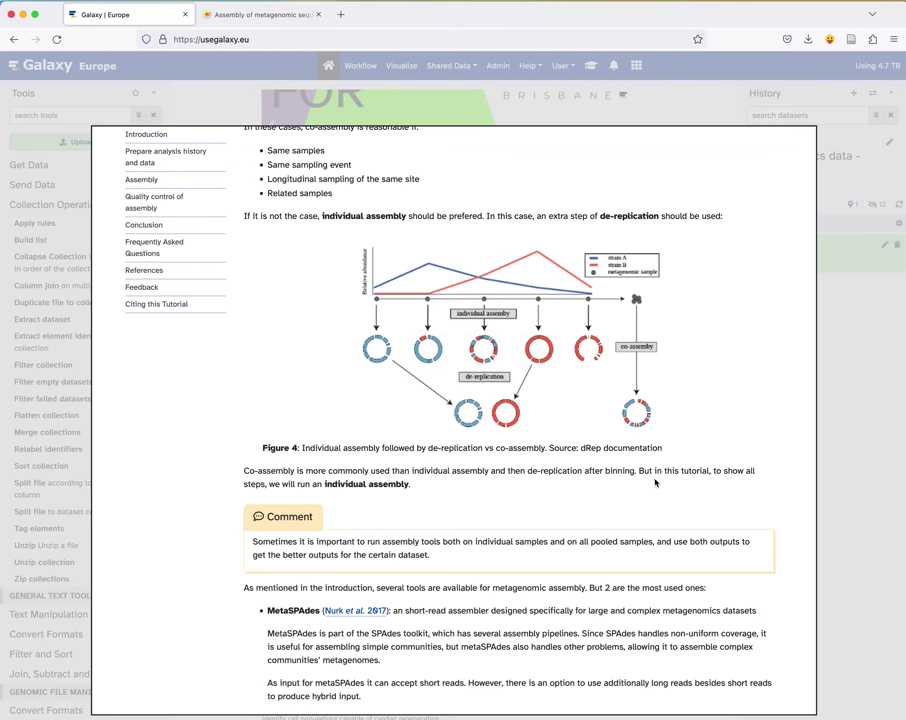
{"action": "scroll", "coordinate": [655, 483], "scroll_direction": "down", "scroll_amount": 2}
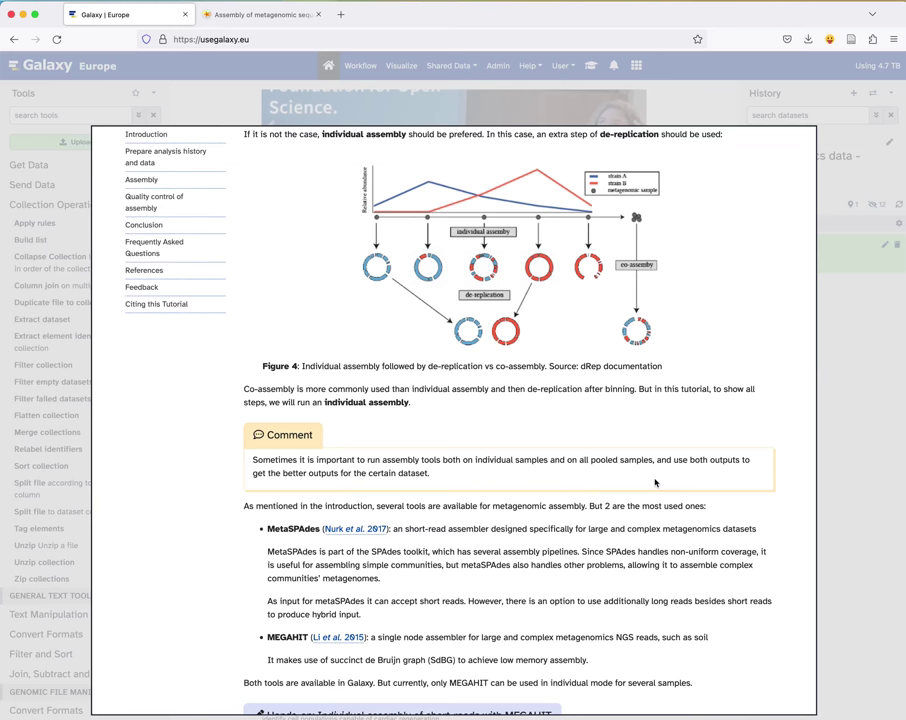
{"action": "scroll", "coordinate": [655, 483], "scroll_direction": "down", "scroll_amount": 1}
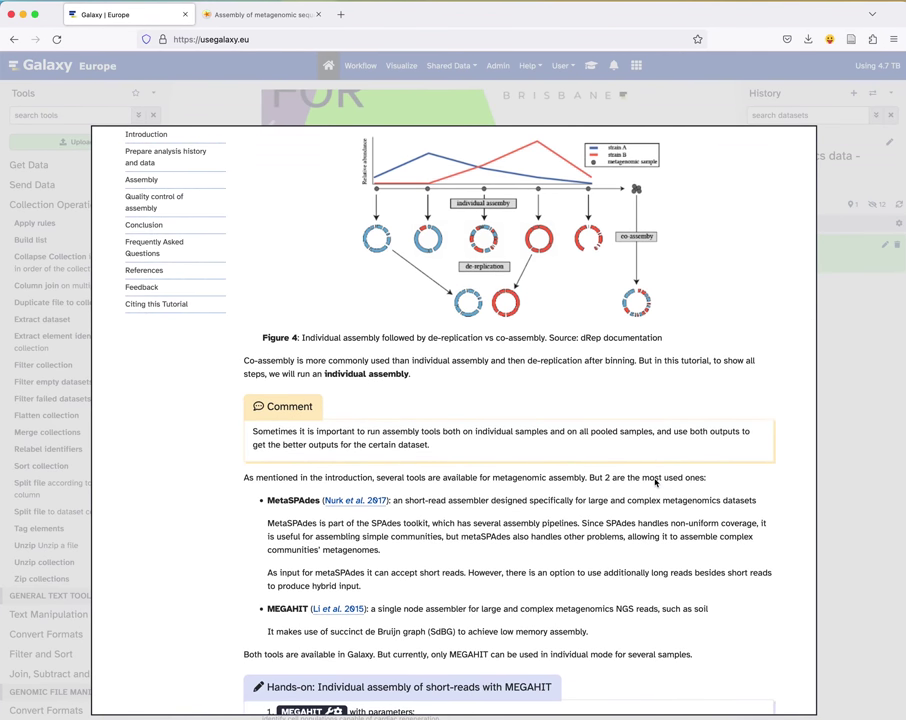
{"action": "scroll", "coordinate": [655, 483], "scroll_direction": "down", "scroll_amount": 2}
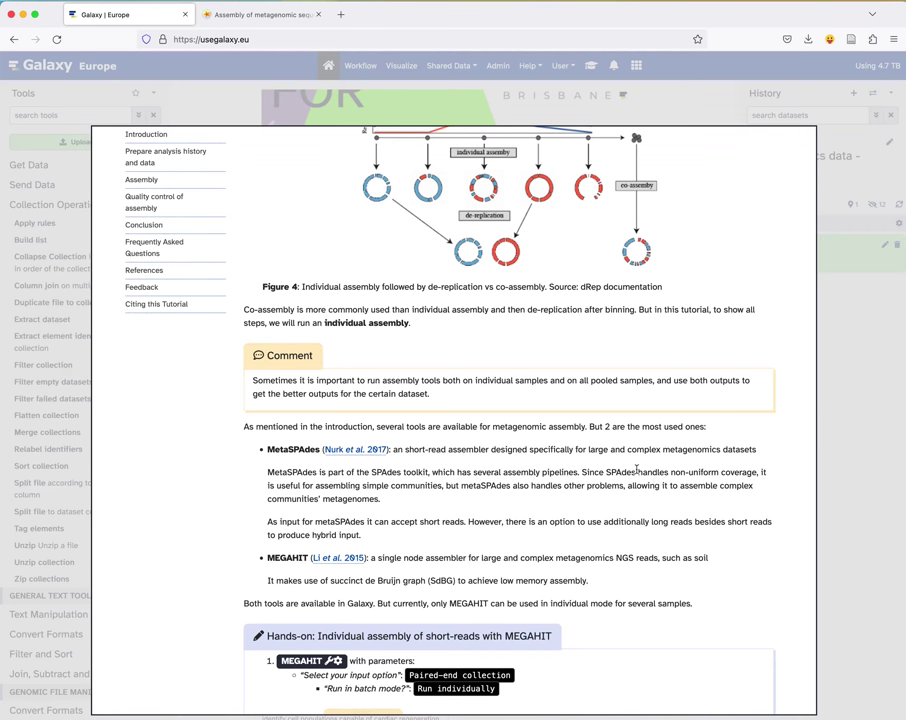
{"action": "scroll", "coordinate": [642, 475], "scroll_direction": "down", "scroll_amount": 2}
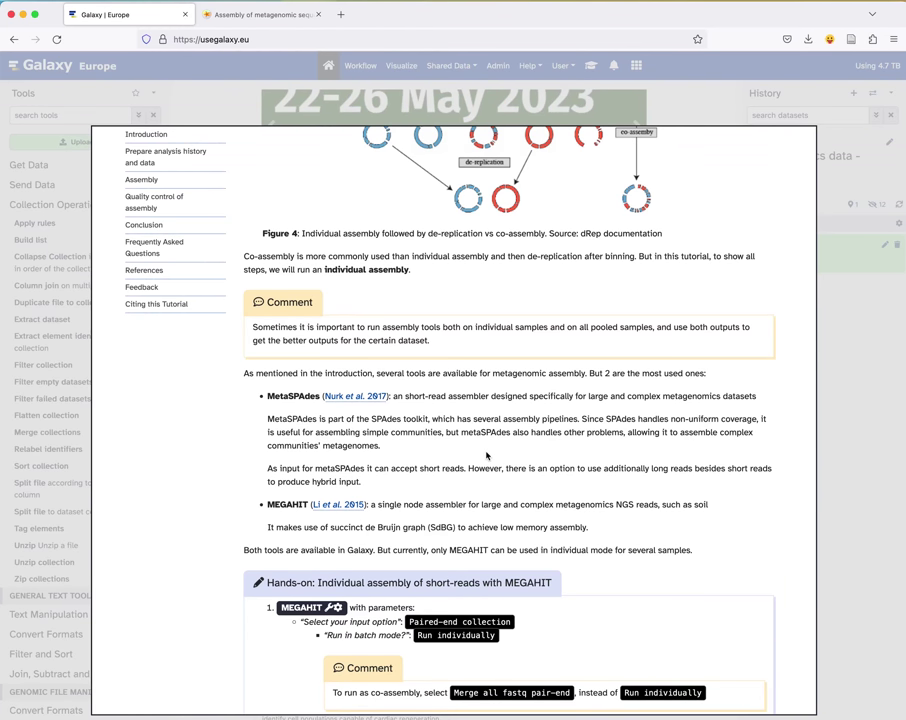
{"action": "scroll", "coordinate": [487, 456], "scroll_direction": "down", "scroll_amount": 1}
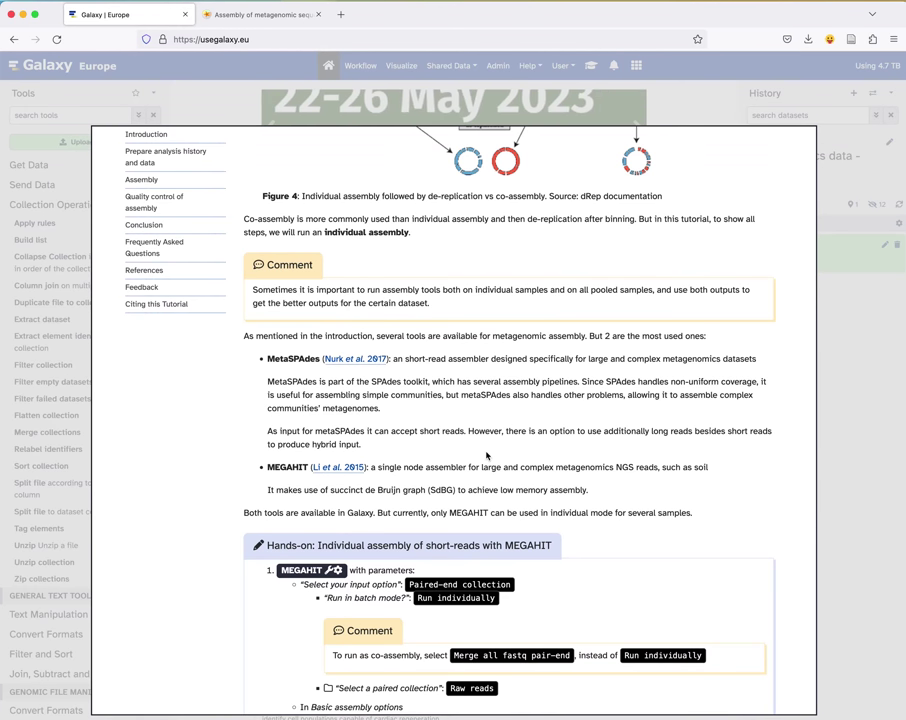
{"action": "scroll", "coordinate": [487, 455], "scroll_direction": "down", "scroll_amount": 2}
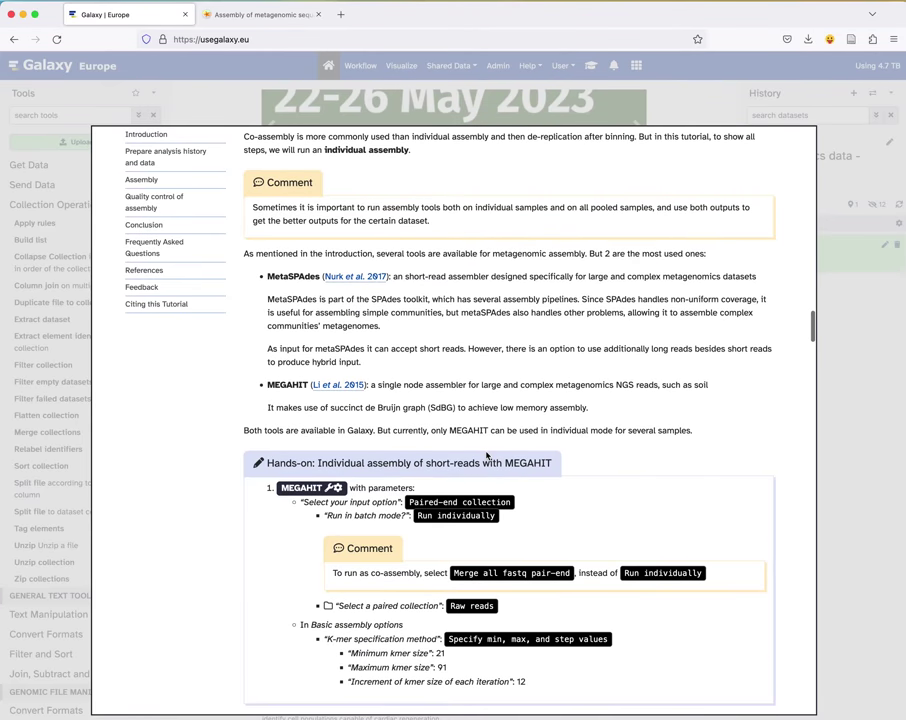
{"action": "scroll", "coordinate": [575, 433], "scroll_direction": "down", "scroll_amount": 1}
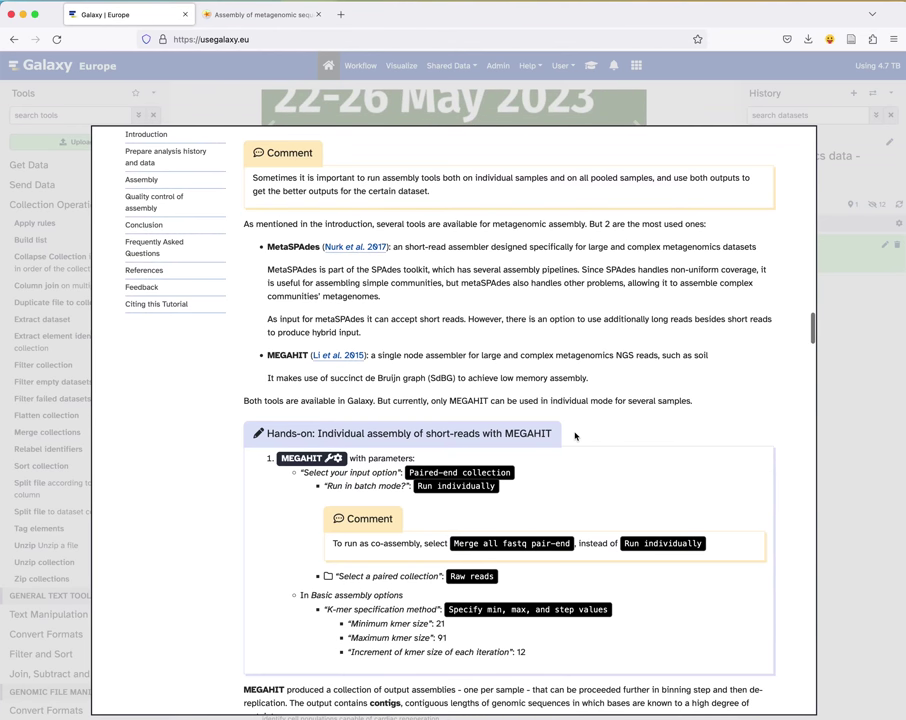
{"action": "scroll", "coordinate": [565, 300], "scroll_direction": "up", "scroll_amount": 1}
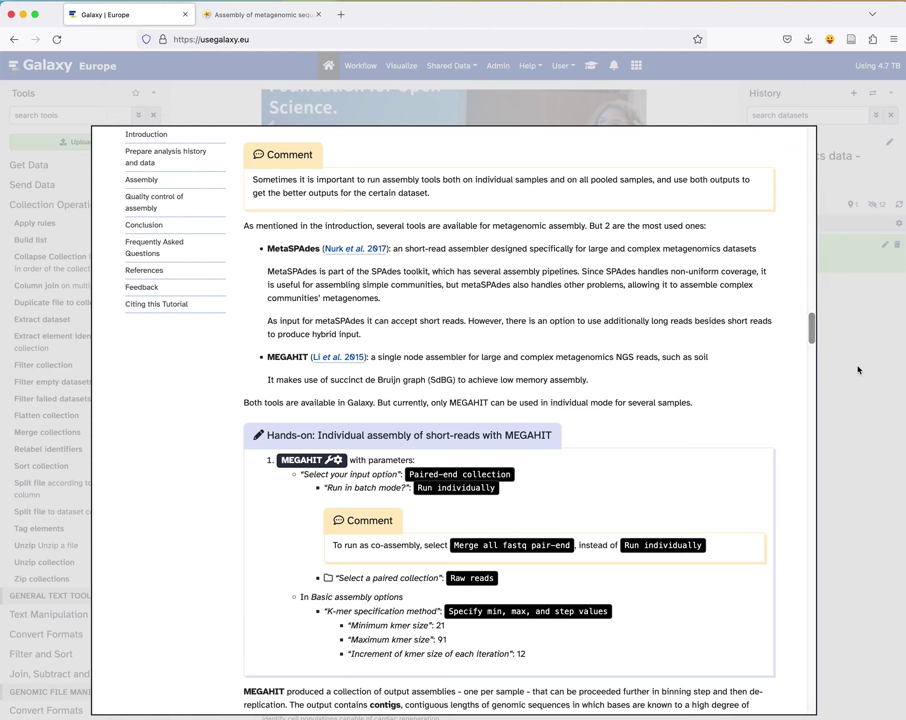
Step: Close the tutorial, view the ERR2231567 pair inside Raw reads, and briefly reopen the tutorial
{"action": "left_click", "coordinate": [855, 366]}
{"action": "left_click", "coordinate": [776, 245]}
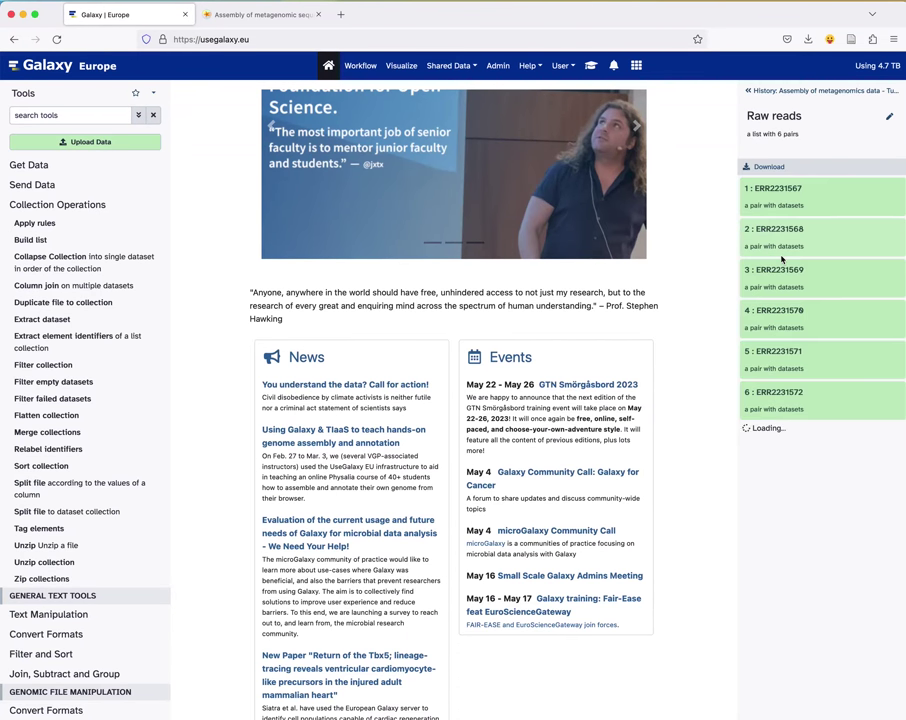
{"action": "left_click", "coordinate": [781, 195]}
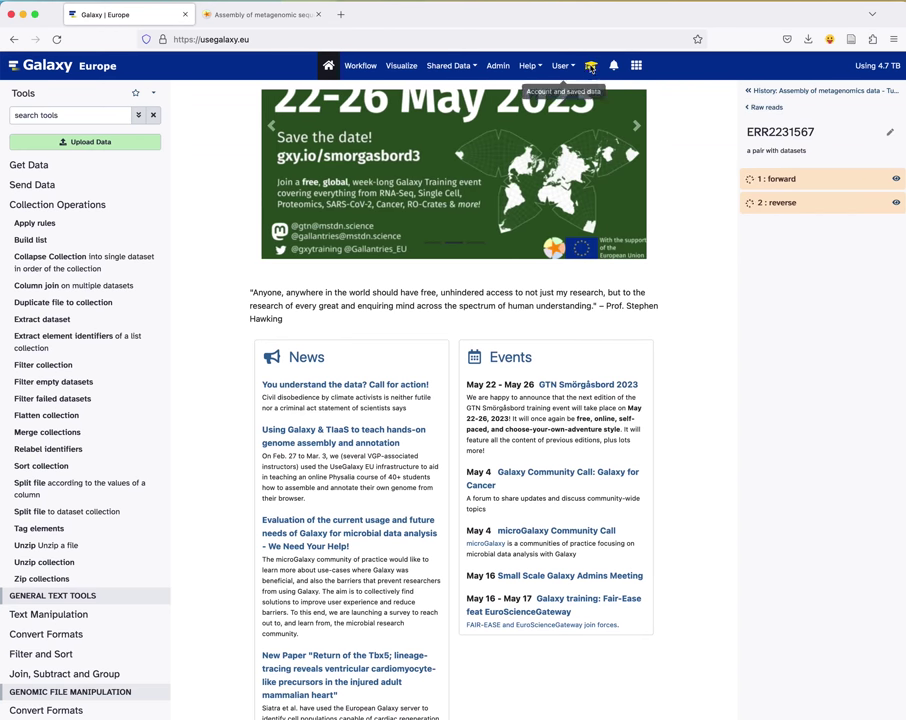
{"action": "left_click", "coordinate": [591, 67]}
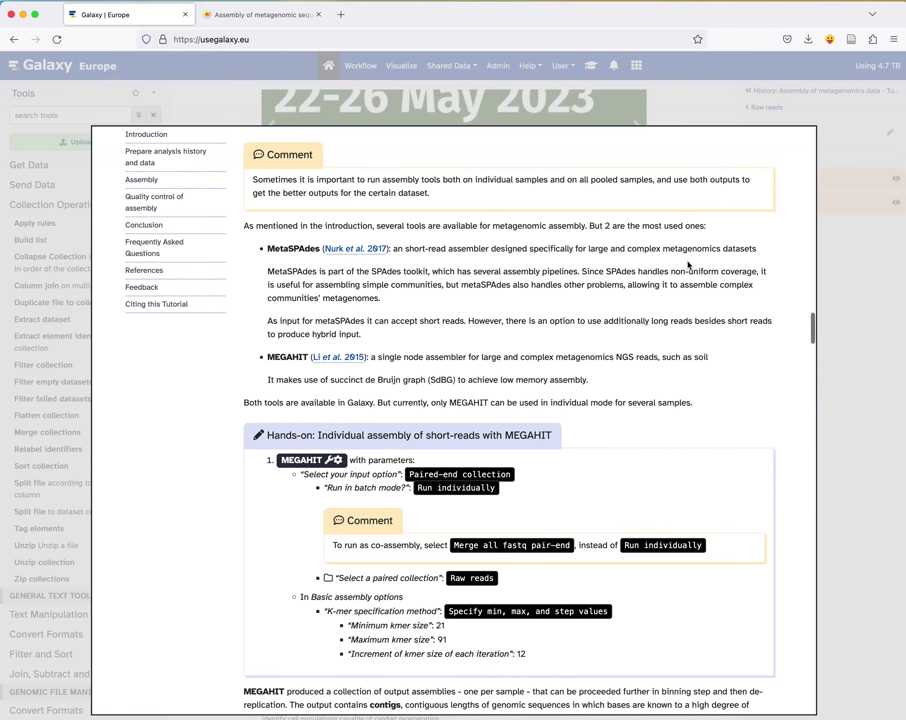
{"action": "scroll", "coordinate": [337, 418], "scroll_direction": "down", "scroll_amount": 1}
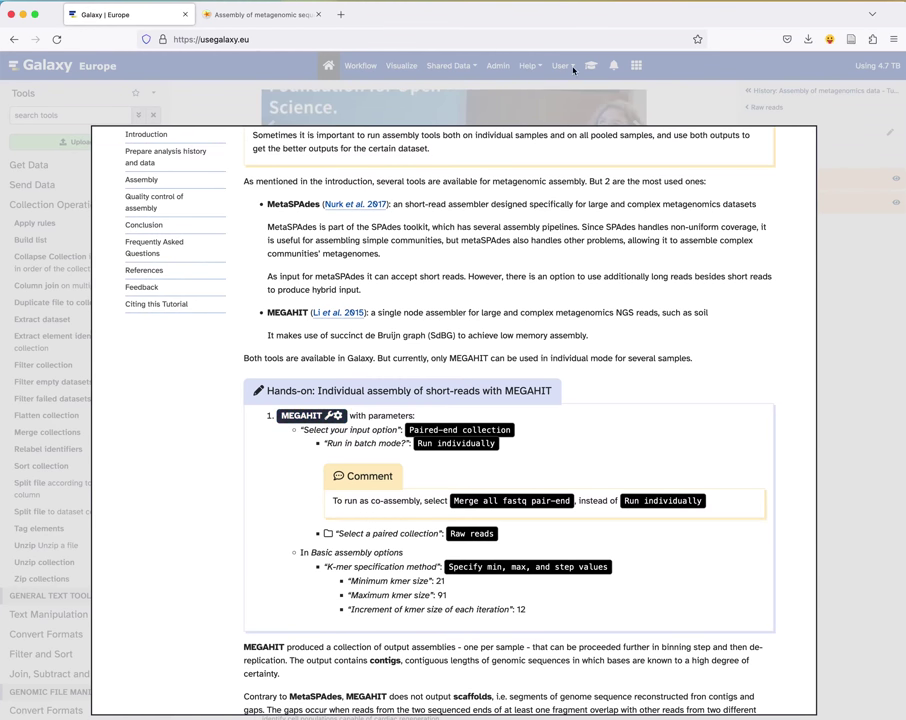
{"action": "left_click", "coordinate": [659, 91]}
Step: Search tools for 'megahit' and open MEGAHIT for metagenomics assembly from the tutorial's link
{"action": "left_click", "coordinate": [77, 108]}
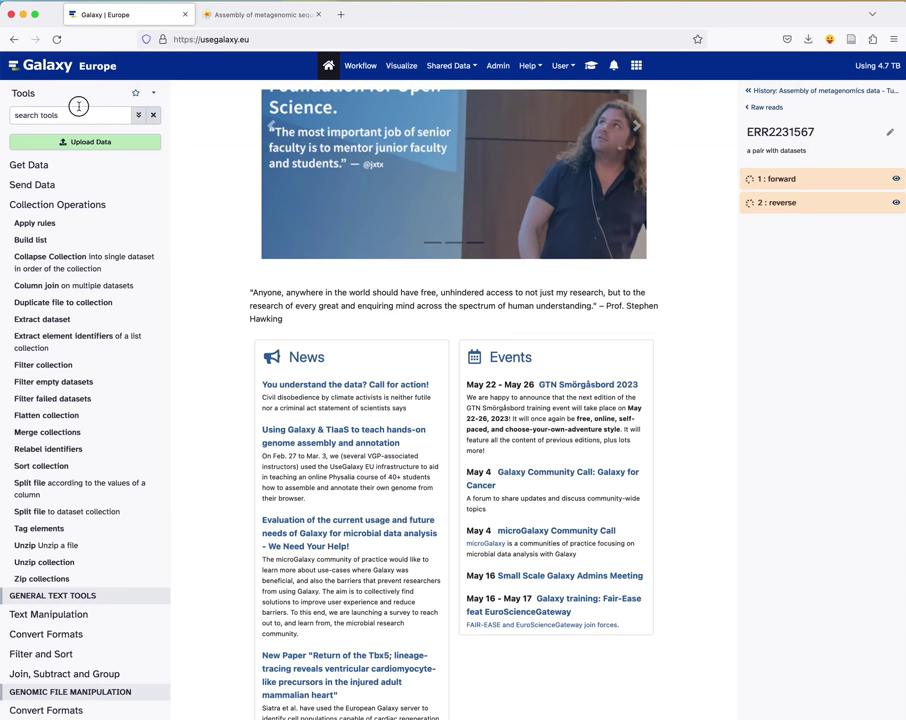
{"action": "type", "text": "meg"}
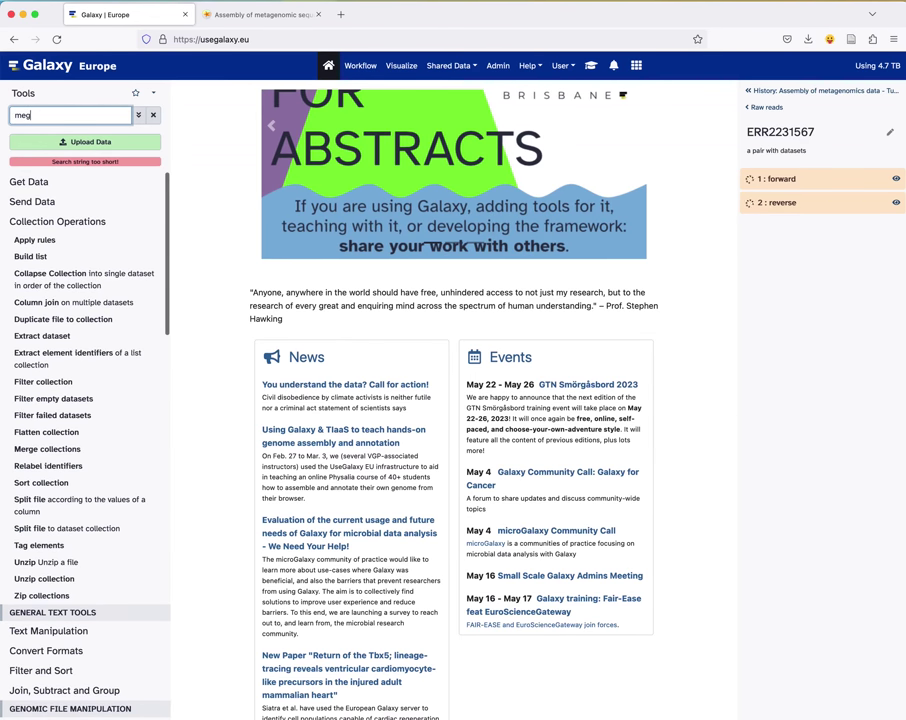
{"action": "type", "text": "ahit"}
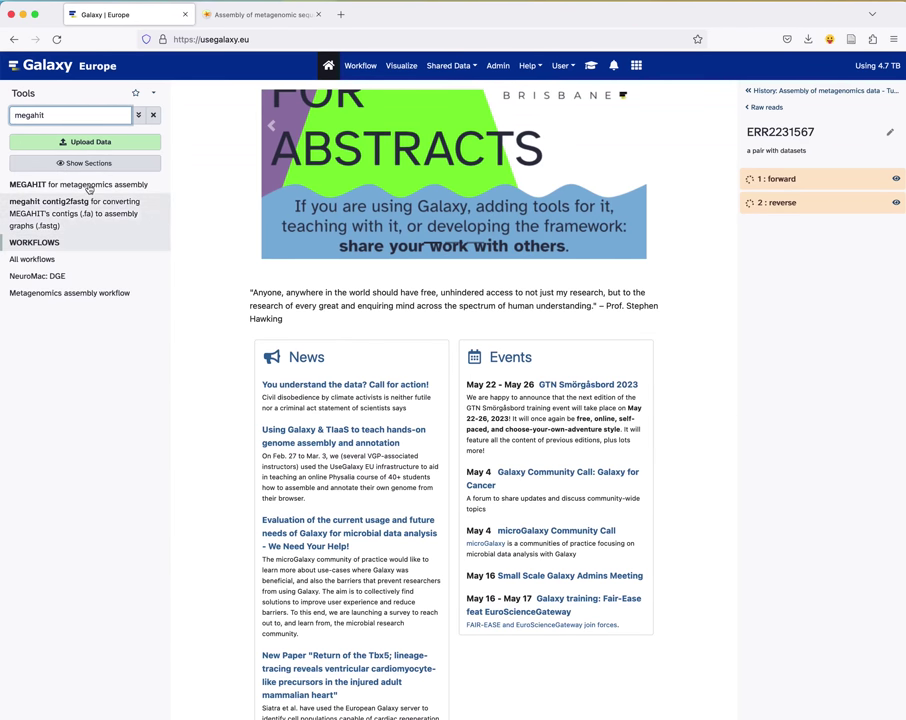
{"action": "left_click", "coordinate": [590, 66]}
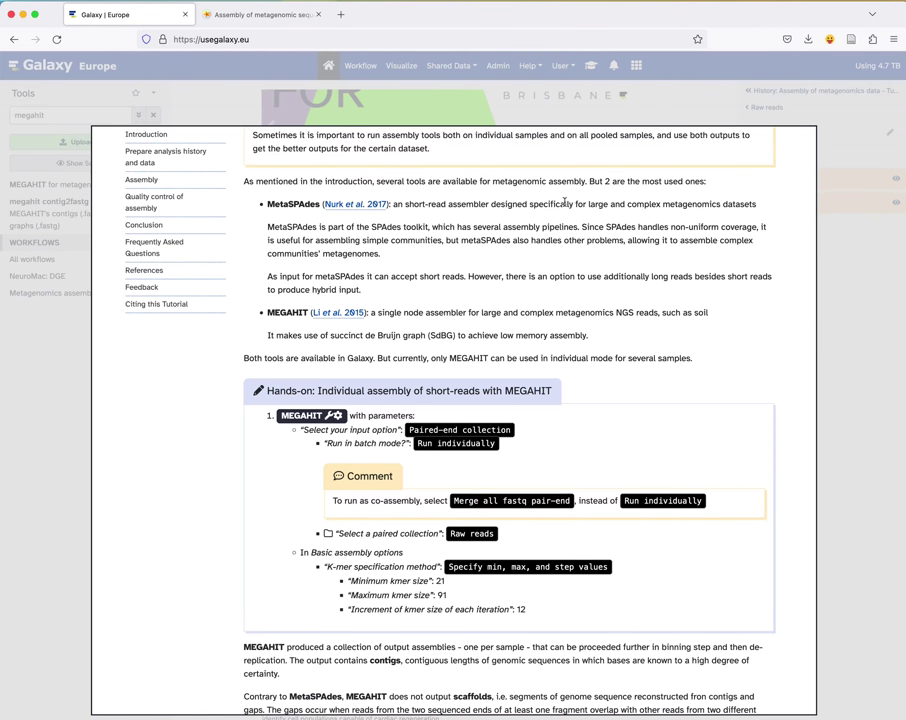
{"action": "left_click", "coordinate": [300, 415]}
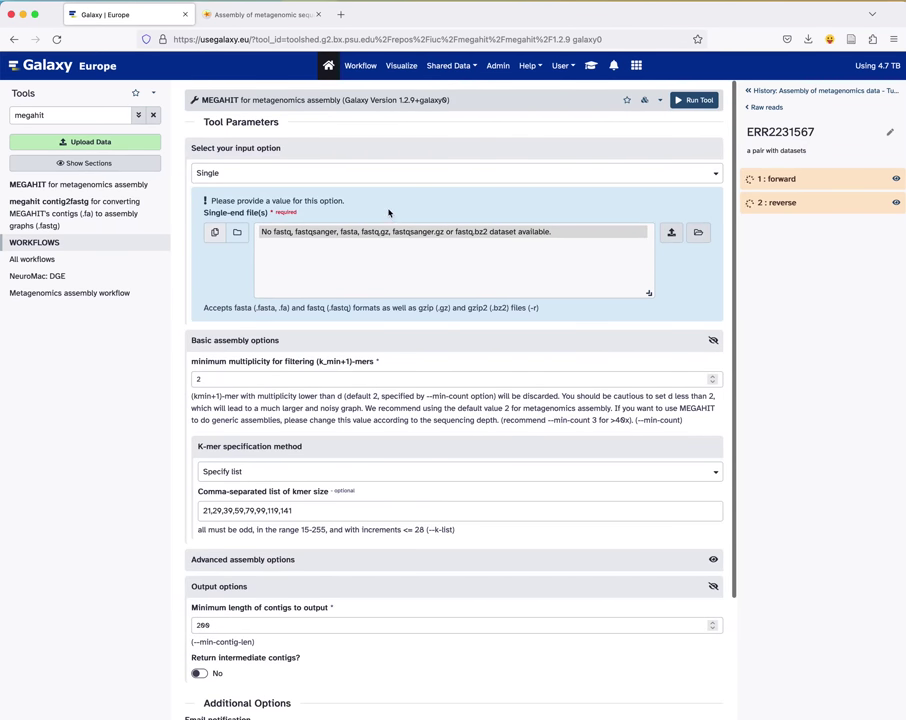
Step: Set MEGAHIT's input option to Paired-end collection
{"action": "left_click", "coordinate": [235, 176]}
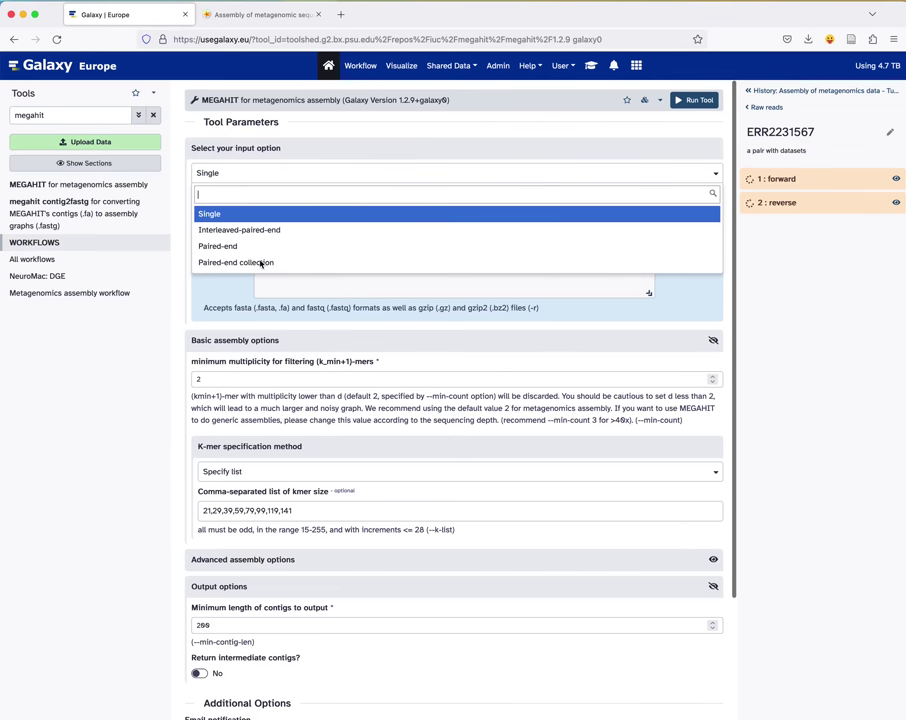
{"action": "left_click", "coordinate": [260, 263]}
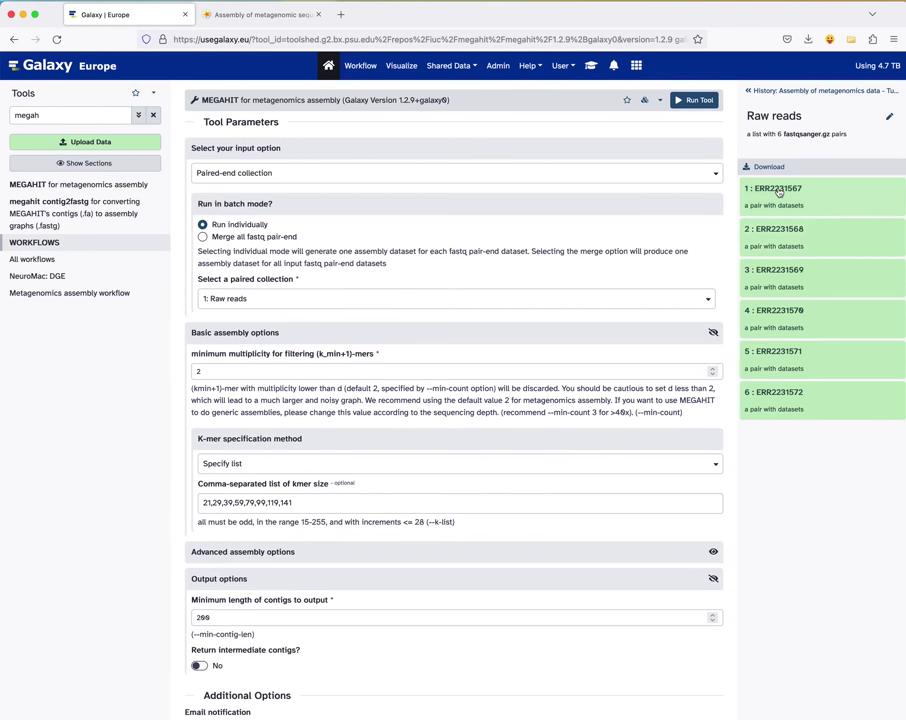
Step: Check ERR2231567's forward reads (262.4 MB fastqsanger.gz), then return to the full history list
{"action": "left_click", "coordinate": [777, 190]}
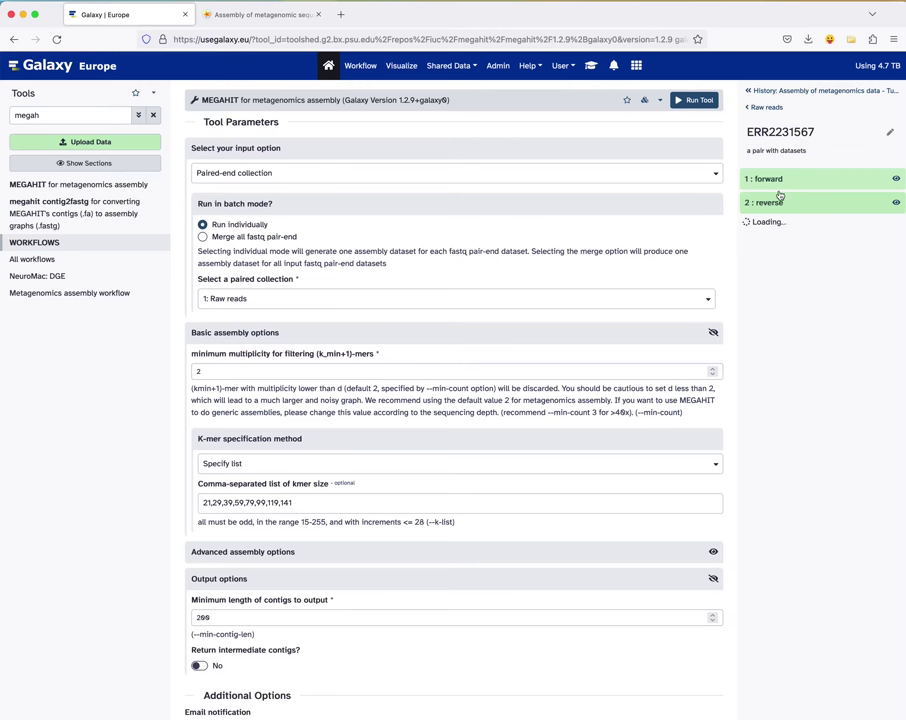
{"action": "left_click", "coordinate": [768, 180]}
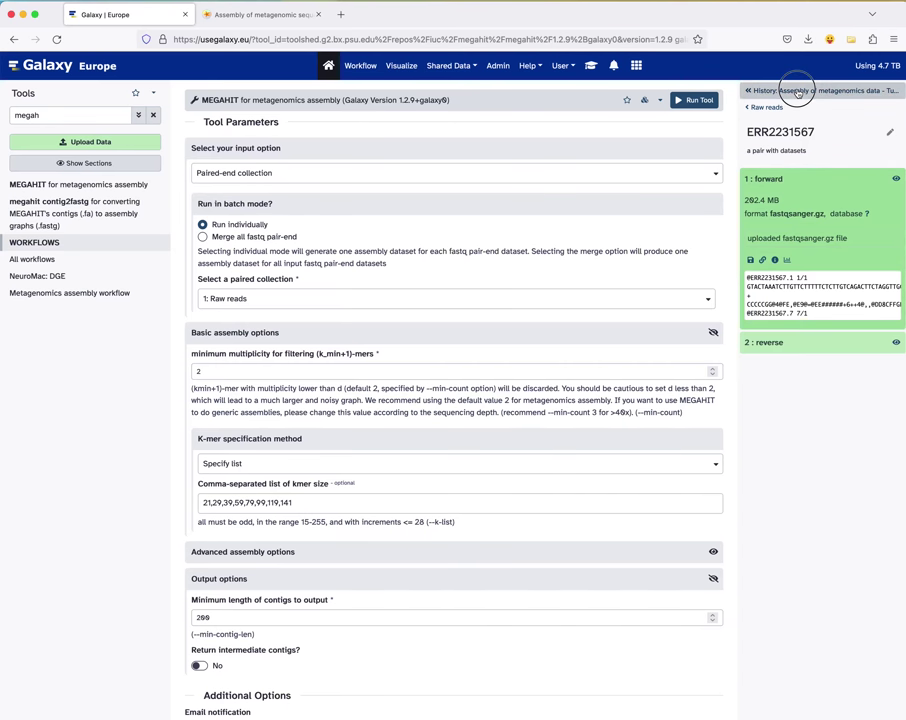
{"action": "left_click", "coordinate": [799, 90]}
{"action": "scroll", "coordinate": [239, 115], "scroll_direction": "down", "scroll_amount": 1}
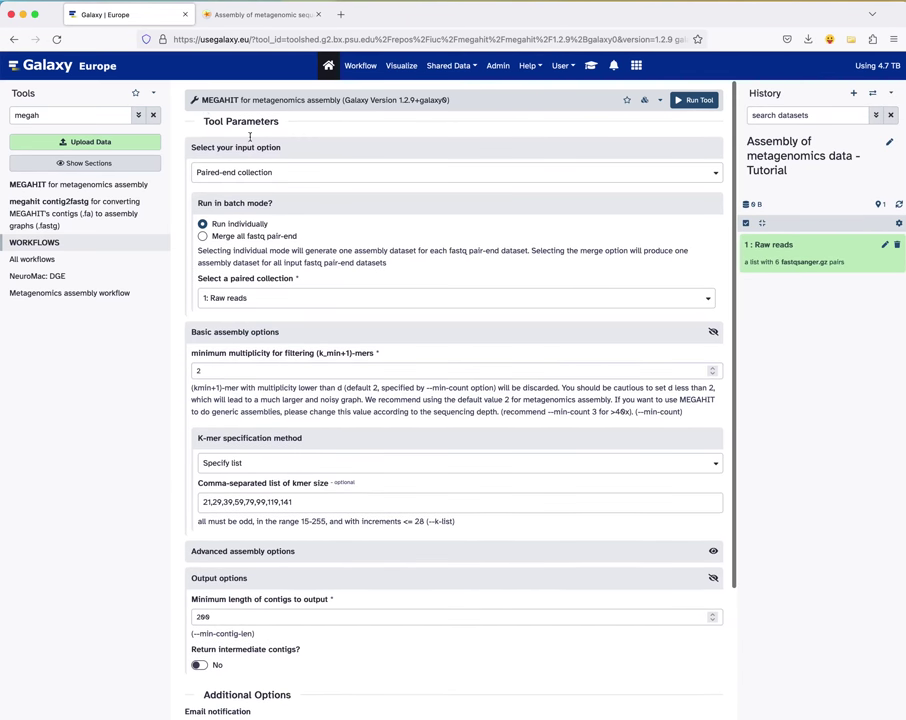
{"action": "triple_click", "coordinate": [263, 280]}
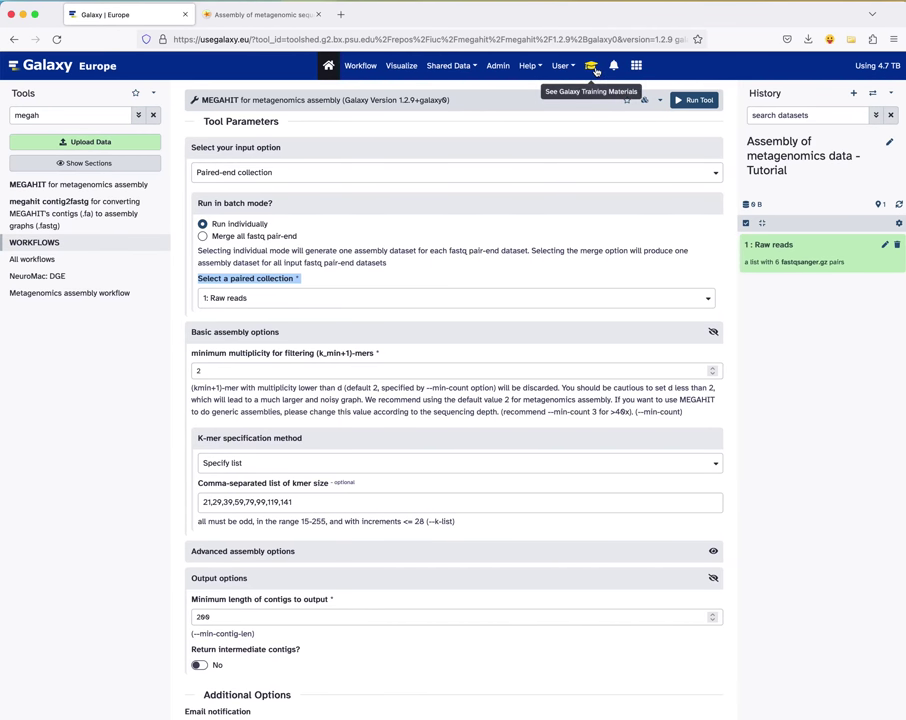
Step: Compare the MEGAHIT form's run-individually settings with the tutorial, then scroll to Basic assembly options
{"action": "triple_click", "coordinate": [239, 224]}
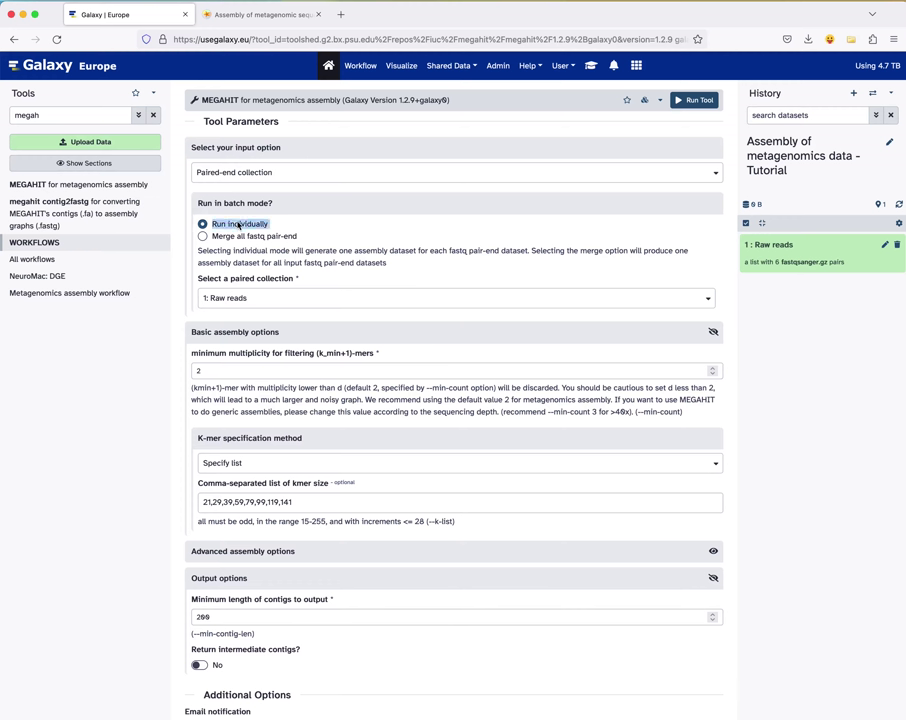
{"action": "left_click", "coordinate": [595, 69]}
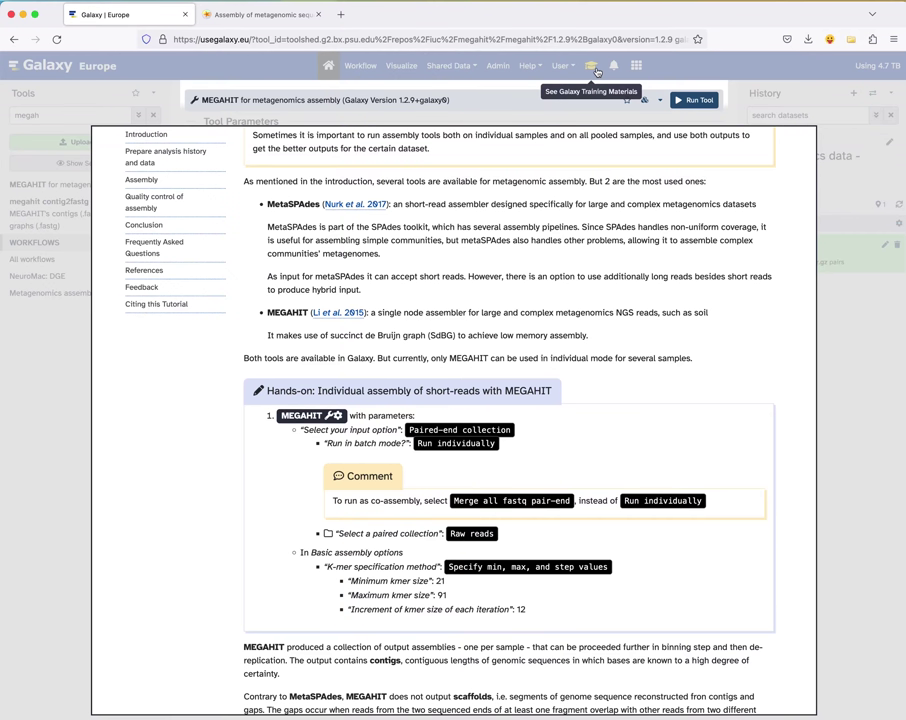
{"action": "scroll", "coordinate": [550, 320], "scroll_direction": "down", "scroll_amount": 3}
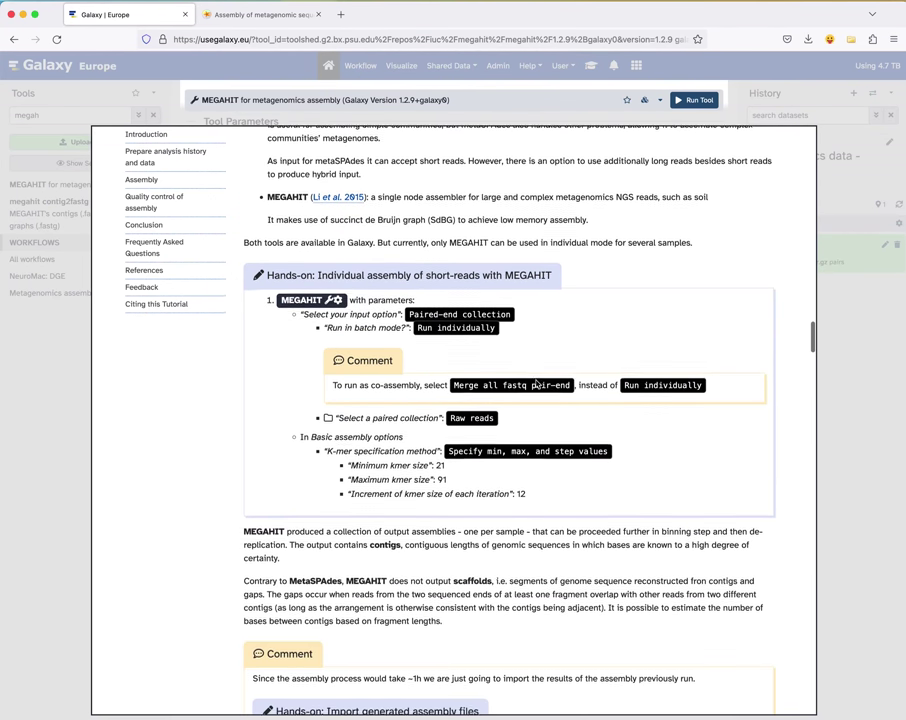
{"action": "left_click", "coordinate": [511, 114]}
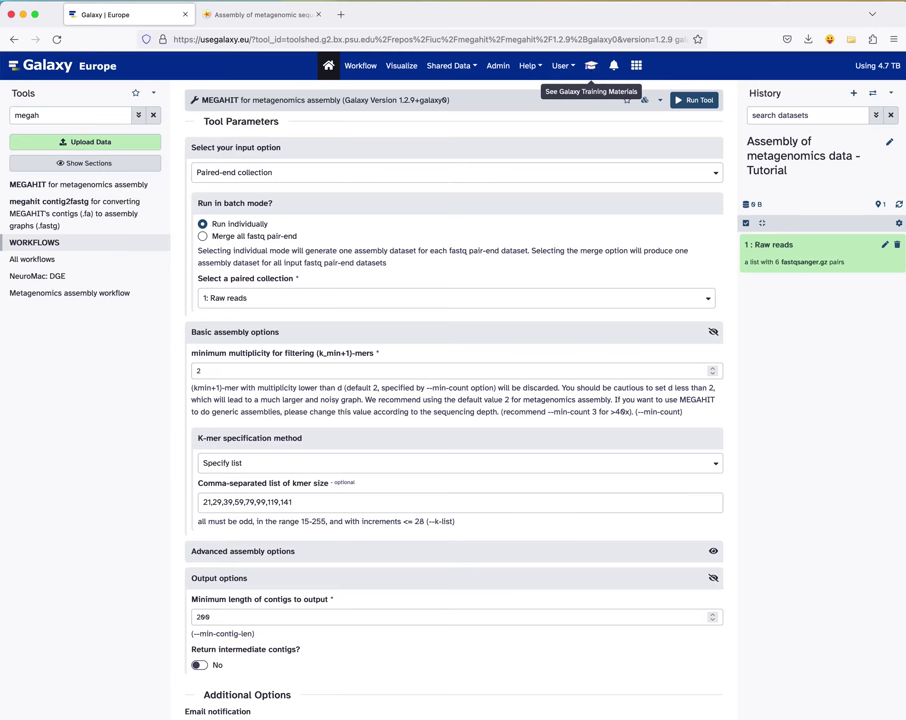
{"action": "left_click", "coordinate": [591, 67]}
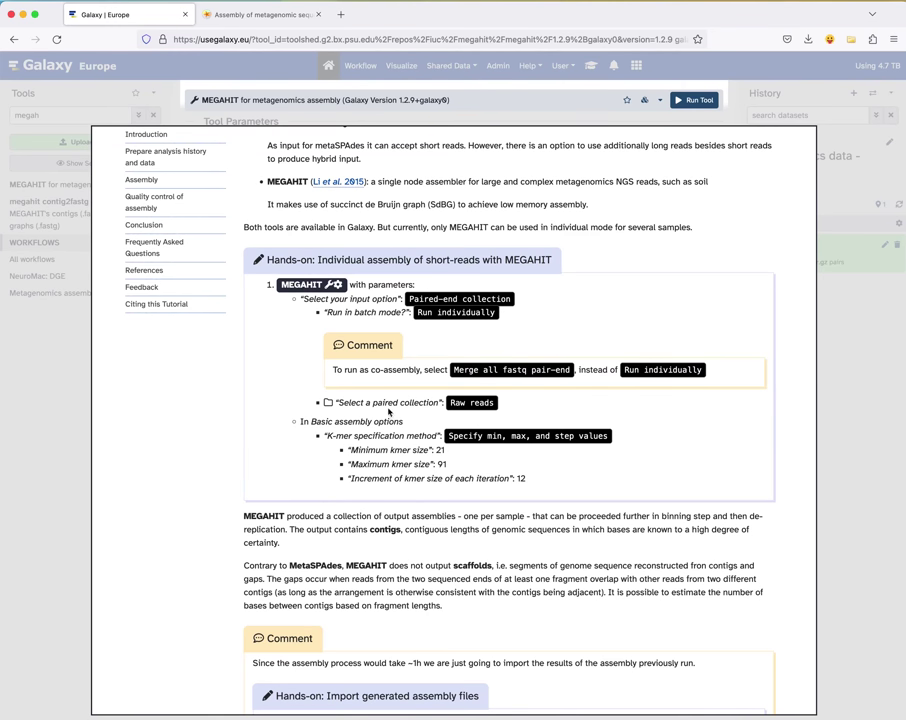
{"action": "scroll", "coordinate": [416, 471], "scroll_direction": "down", "scroll_amount": 1}
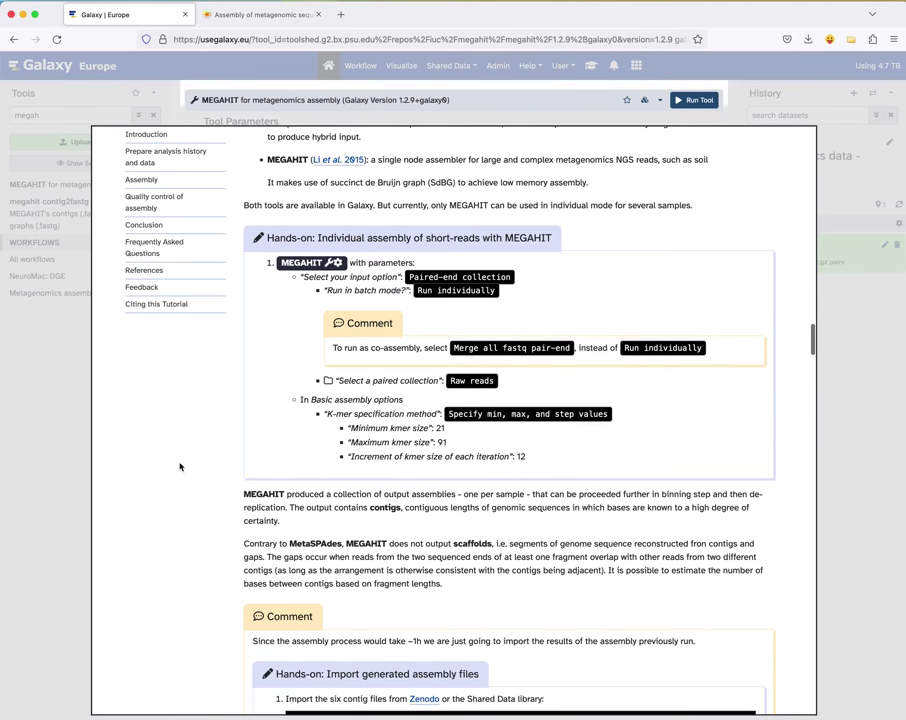
{"action": "left_click", "coordinate": [85, 467]}
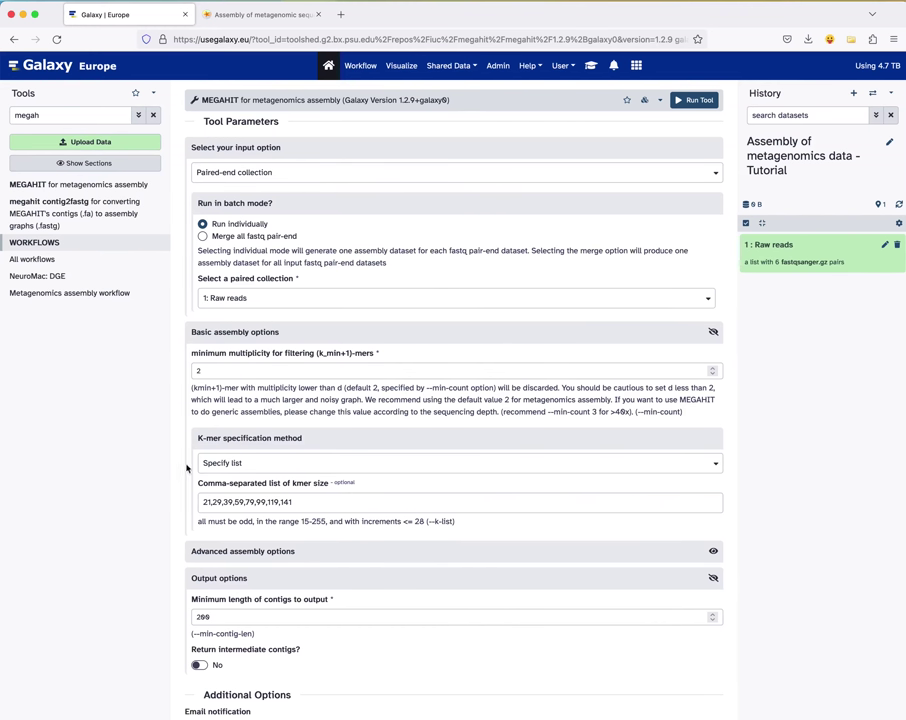
{"action": "scroll", "coordinate": [263, 480], "scroll_direction": "down", "scroll_amount": 2}
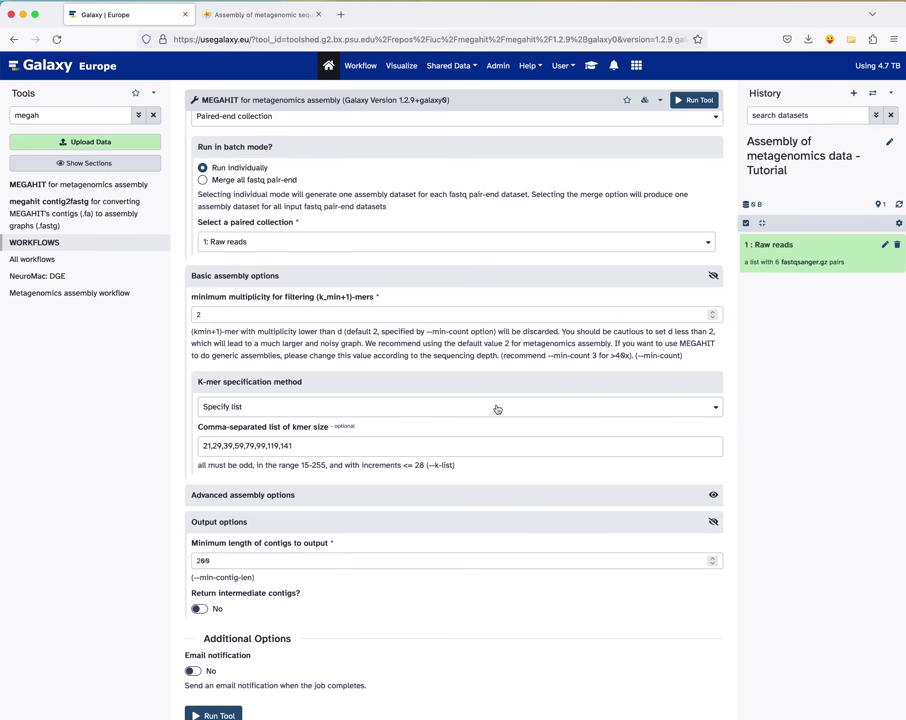
Step: Reopen the training tutorial over the MEGAHIT tool form
{"action": "left_click", "coordinate": [591, 65]}
{"action": "scroll", "coordinate": [497, 285], "scroll_direction": "up", "scroll_amount": 15}
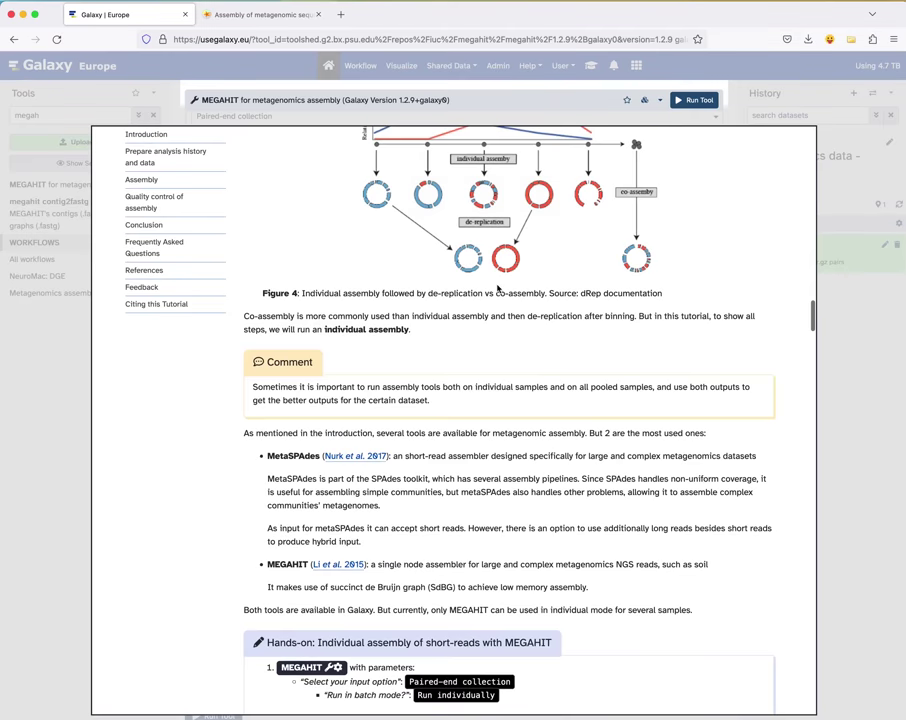
{"action": "scroll", "coordinate": [497, 285], "scroll_direction": "up", "scroll_amount": 10}
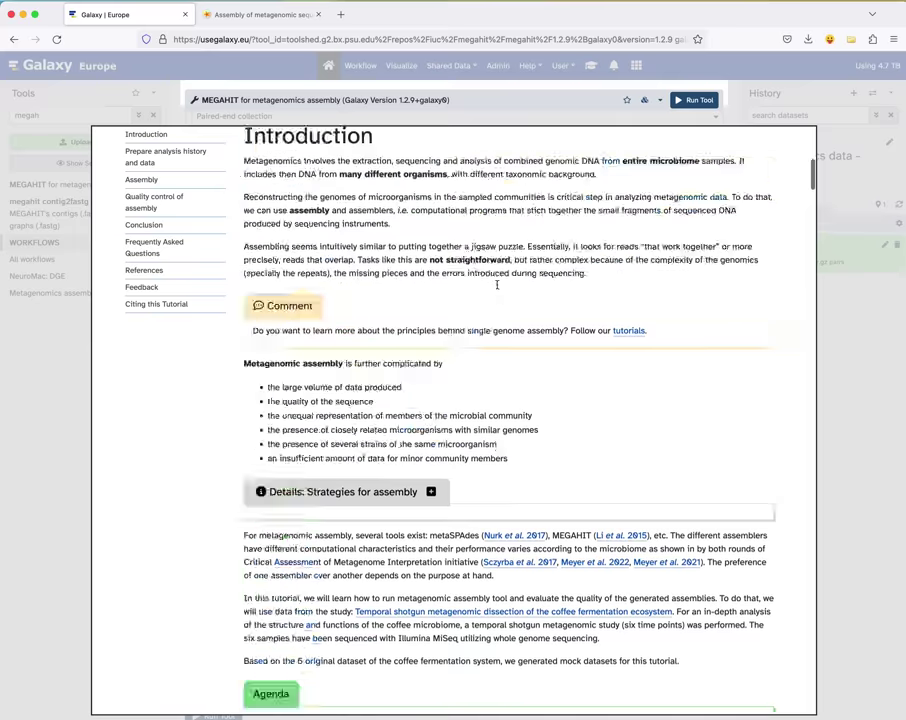
{"action": "scroll", "coordinate": [490, 284], "scroll_direction": "down", "scroll_amount": 5}
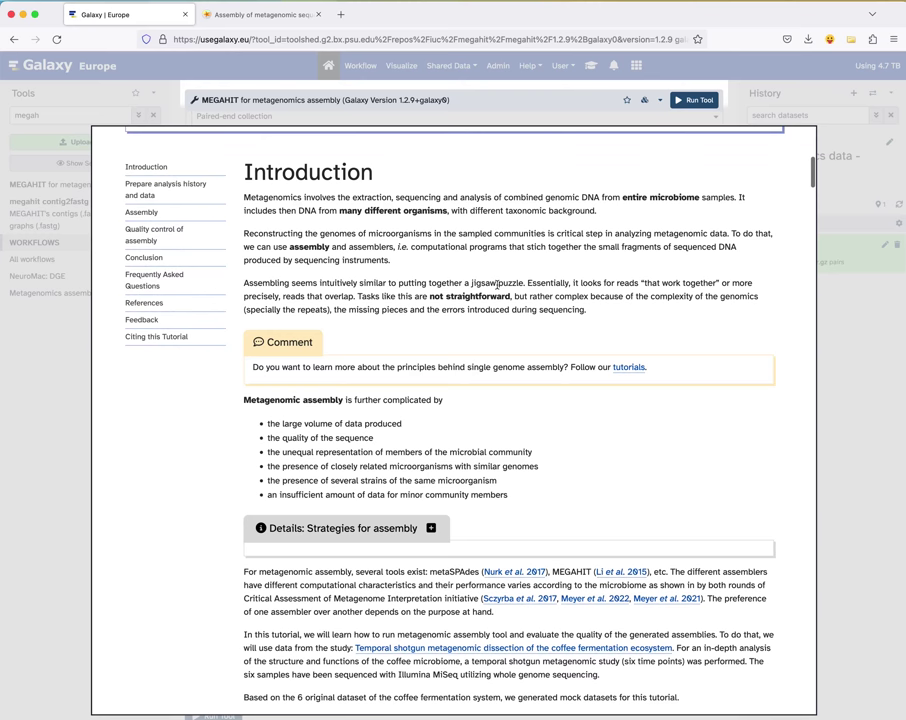
Step: Expand 'Details: Strategies for assembly' and find the MEGAHIT hands-on with k-mer sizes 21 to 91, step 12
{"action": "left_click", "coordinate": [440, 526]}
{"action": "scroll", "coordinate": [459, 521], "scroll_direction": "down", "scroll_amount": 3}
{"action": "scroll", "coordinate": [460, 521], "scroll_direction": "down", "scroll_amount": 2}
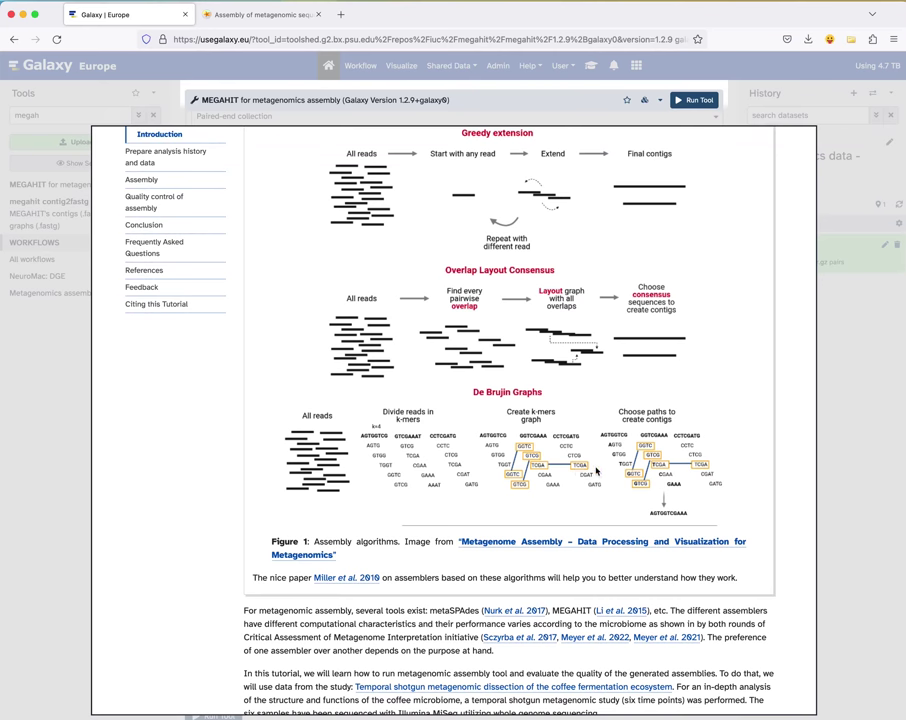
{"action": "scroll", "coordinate": [604, 470], "scroll_direction": "down", "scroll_amount": 5}
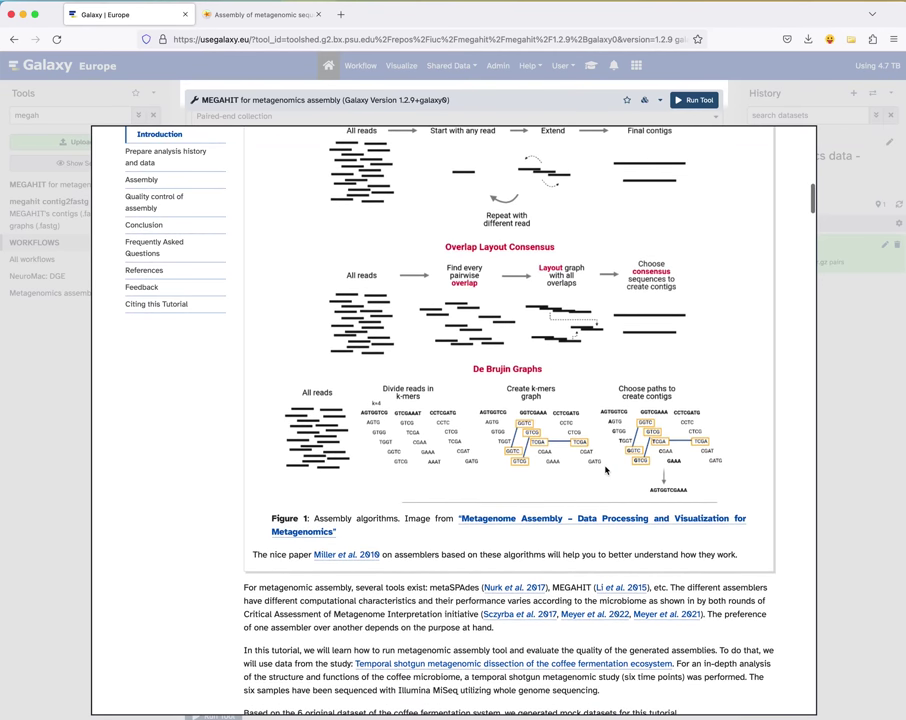
{"action": "scroll", "coordinate": [605, 470], "scroll_direction": "down", "scroll_amount": 20}
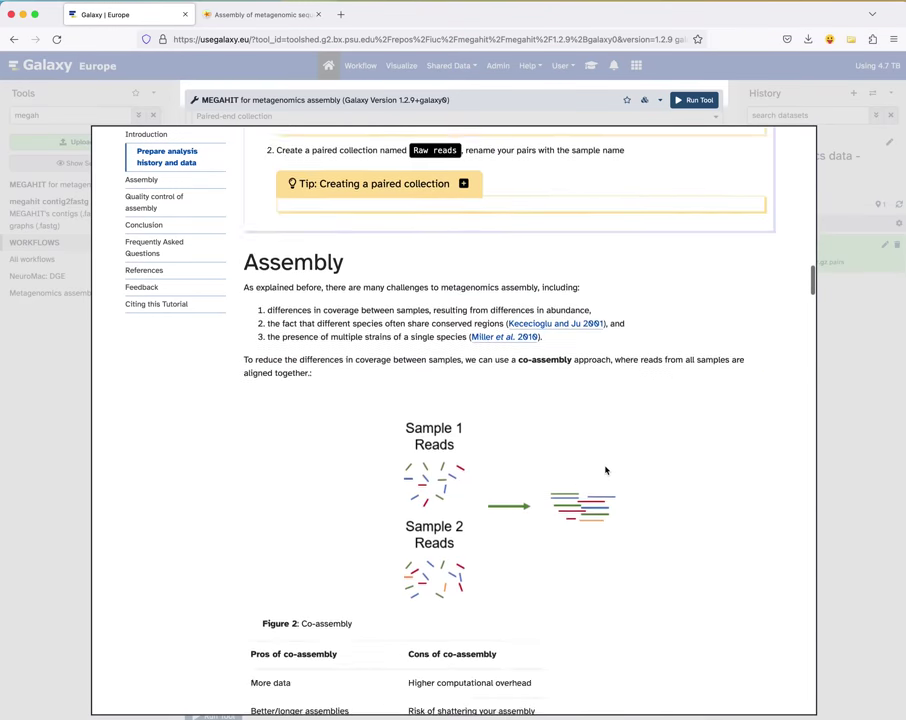
{"action": "scroll", "coordinate": [605, 470], "scroll_direction": "down", "scroll_amount": 2}
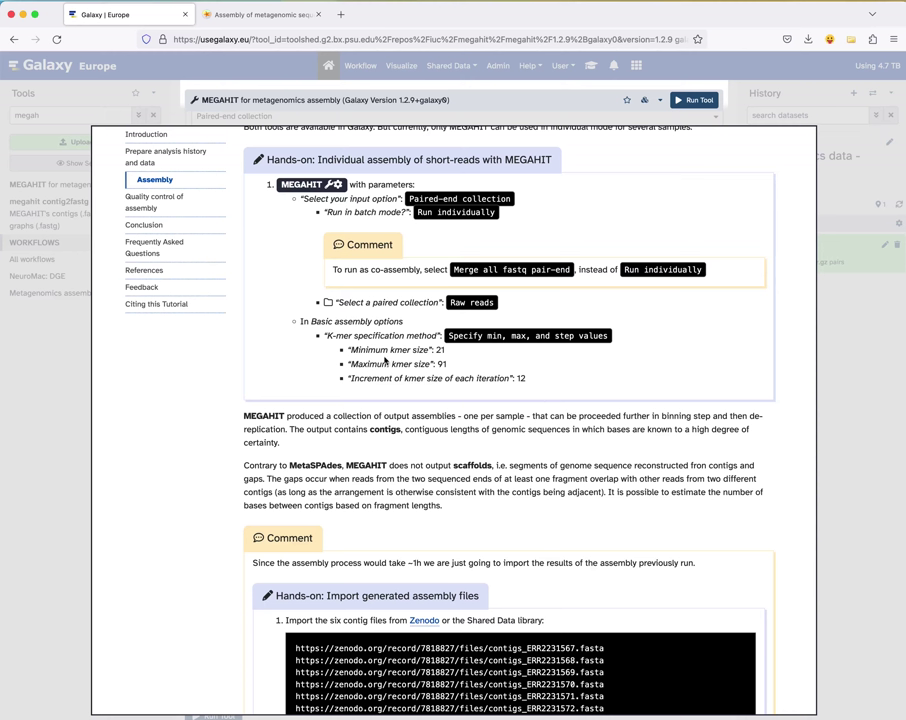
Step: Note the tutorial's k-mer minimum 21, maximum 91 and step 12, then close the tutorial overlay
{"action": "double_click", "coordinate": [439, 350]}
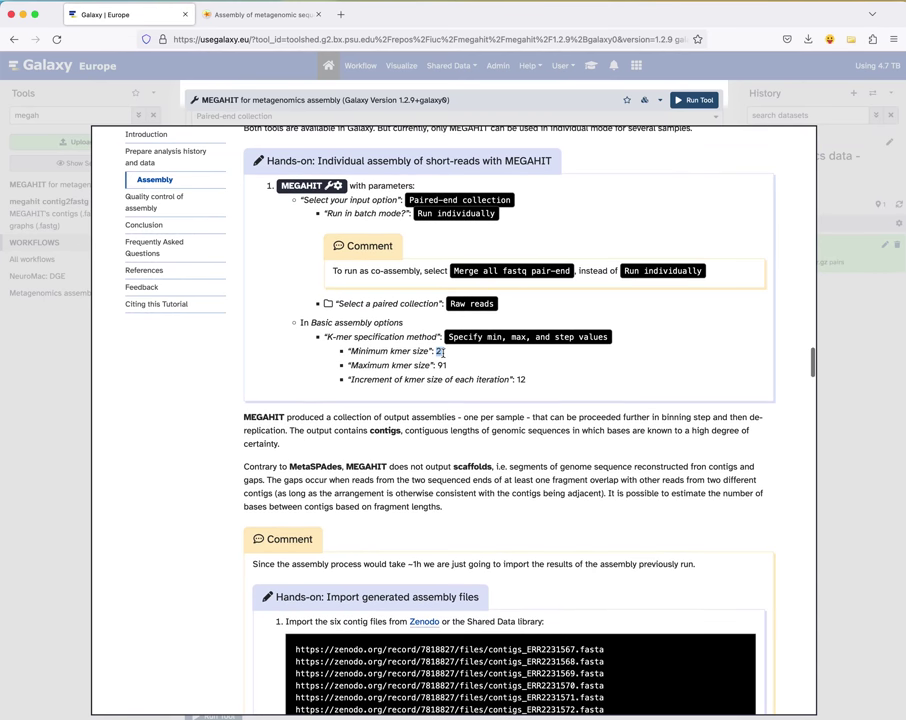
{"action": "scroll", "coordinate": [442, 350], "scroll_direction": "up", "scroll_amount": 1}
{"action": "double_click", "coordinate": [439, 357]}
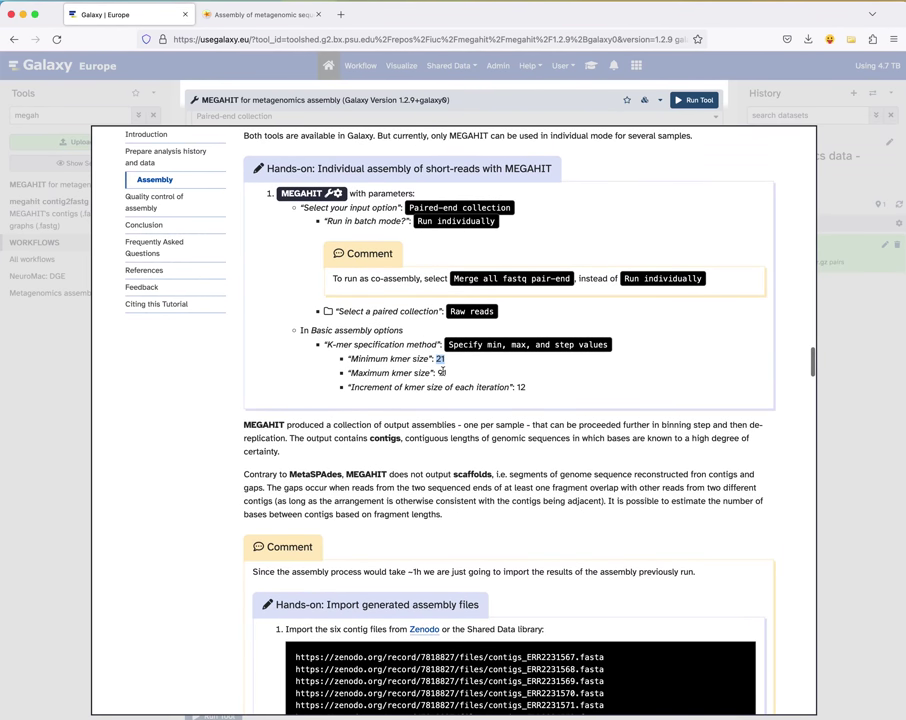
{"action": "double_click", "coordinate": [441, 372]}
{"action": "double_click", "coordinate": [520, 387]}
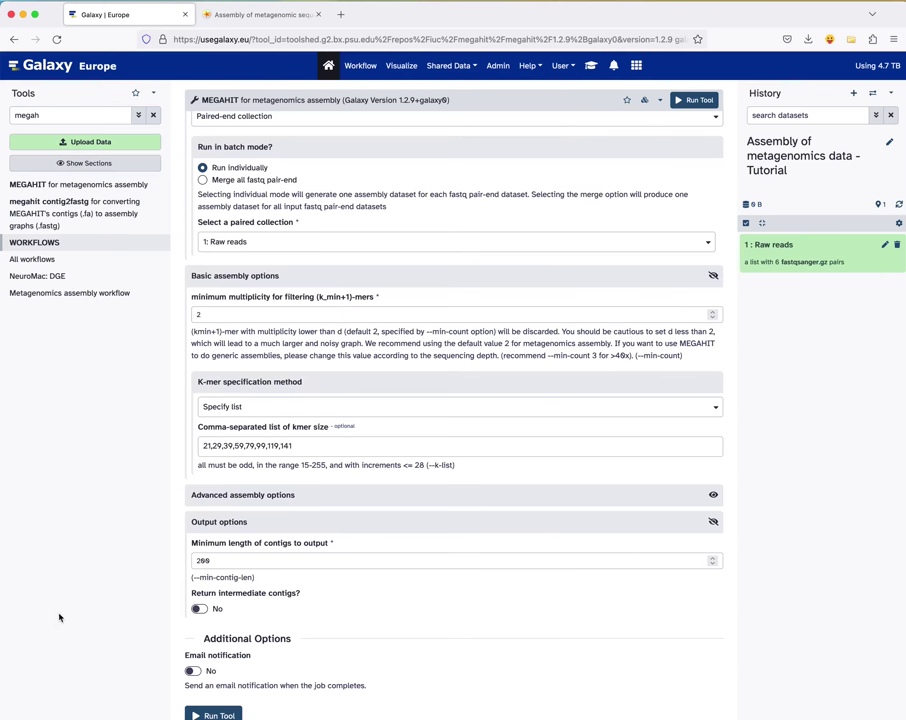
{"action": "left_click", "coordinate": [58, 617]}
Step: Switch k-mer specification to 'Specify min, max, and step values' and set maximum kmer size to 91
{"action": "left_click", "coordinate": [250, 412]}
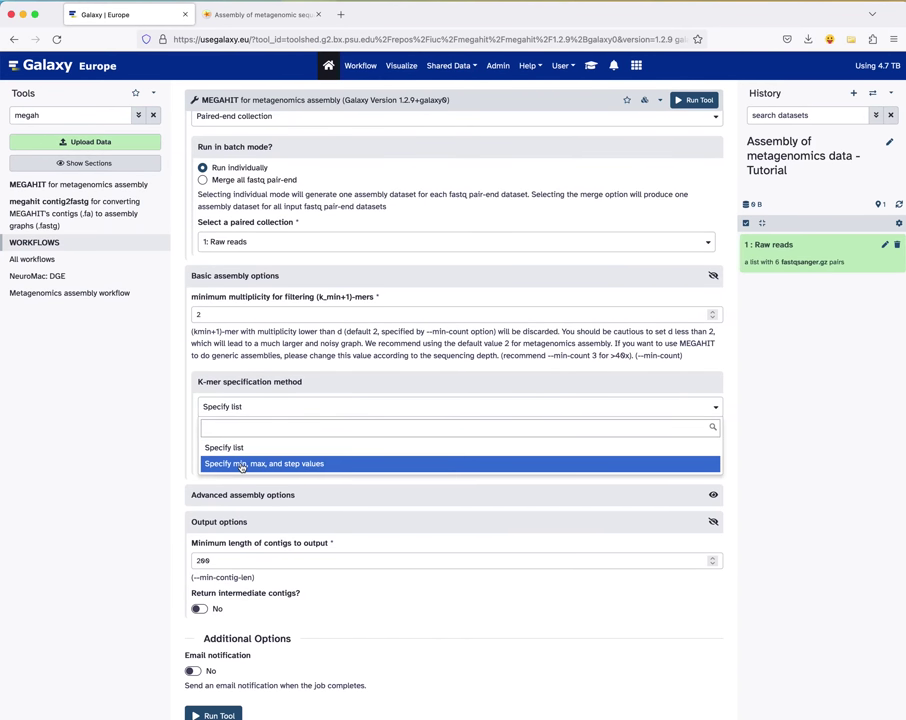
{"action": "left_click", "coordinate": [241, 467]}
{"action": "left_click", "coordinate": [250, 444]}
{"action": "left_click", "coordinate": [228, 518]}
{"action": "key", "text": "BackSpace"}
{"action": "key", "text": "BackSpace"}
{"action": "key", "text": "BackSpace"}
{"action": "type", "text": "91"}
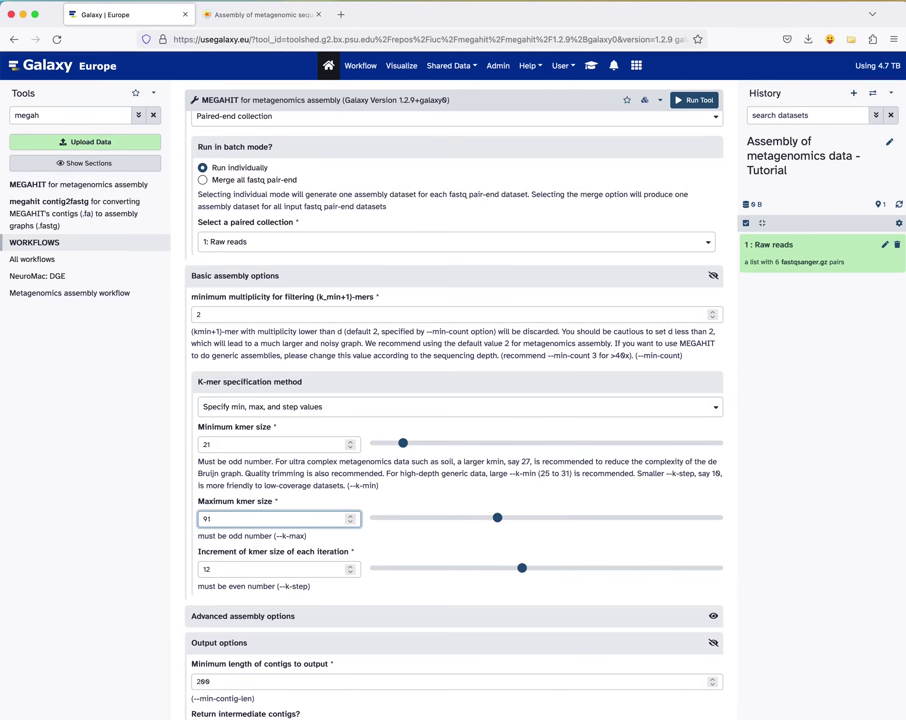
Step: Recheck the tutorial's assembly parameters, then return to the MEGAHIT form
{"action": "scroll", "coordinate": [257, 580], "scroll_direction": "down", "scroll_amount": 2}
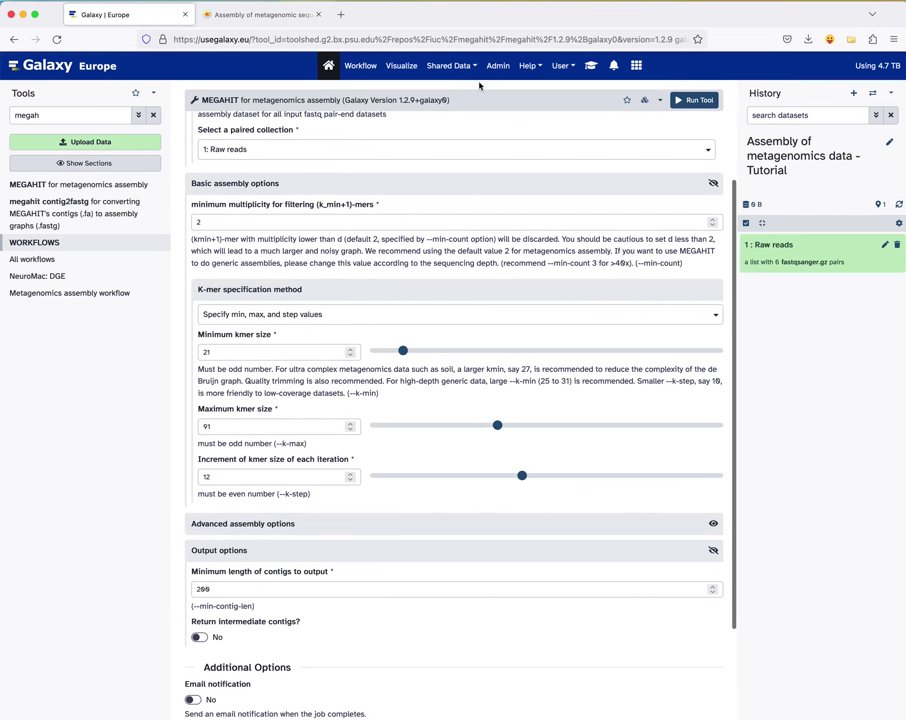
{"action": "left_click", "coordinate": [591, 65]}
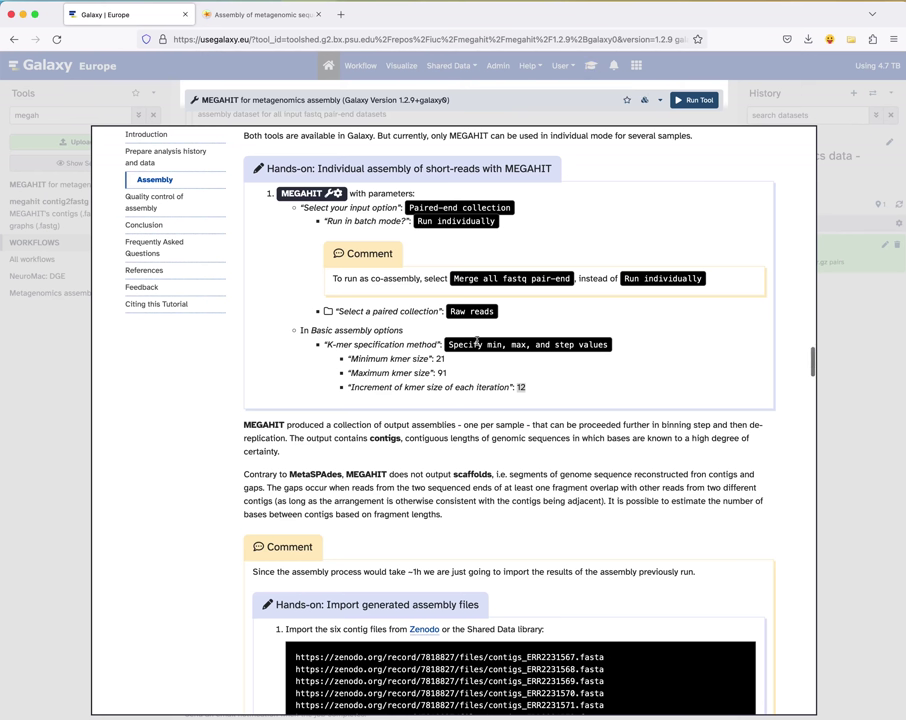
{"action": "left_click", "coordinate": [33, 291]}
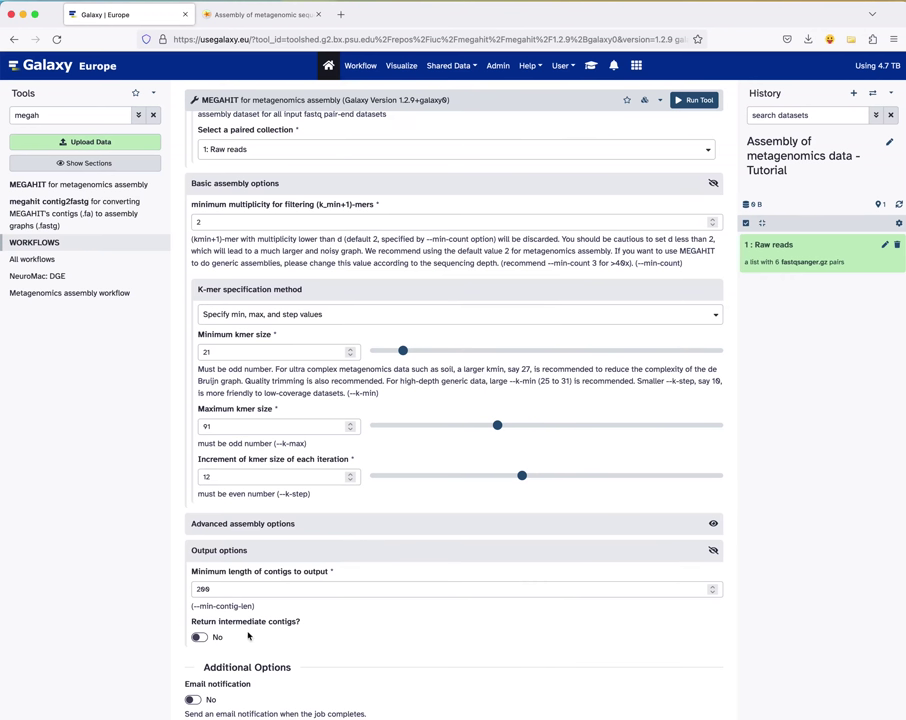
{"action": "scroll", "coordinate": [248, 636], "scroll_direction": "down", "scroll_amount": 3}
Step: Launch MEGAHIT on the Raw reads collection, queuing six assembly jobs
{"action": "left_click", "coordinate": [214, 630]}
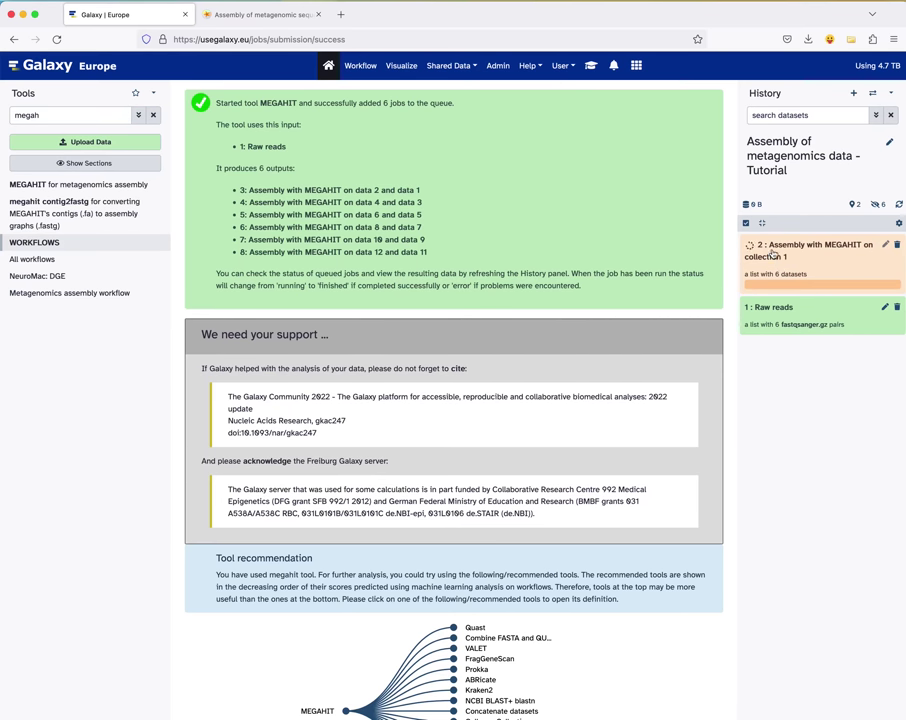
{"action": "left_click", "coordinate": [591, 67]}
{"action": "scroll", "coordinate": [592, 336], "scroll_direction": "down", "scroll_amount": 2}
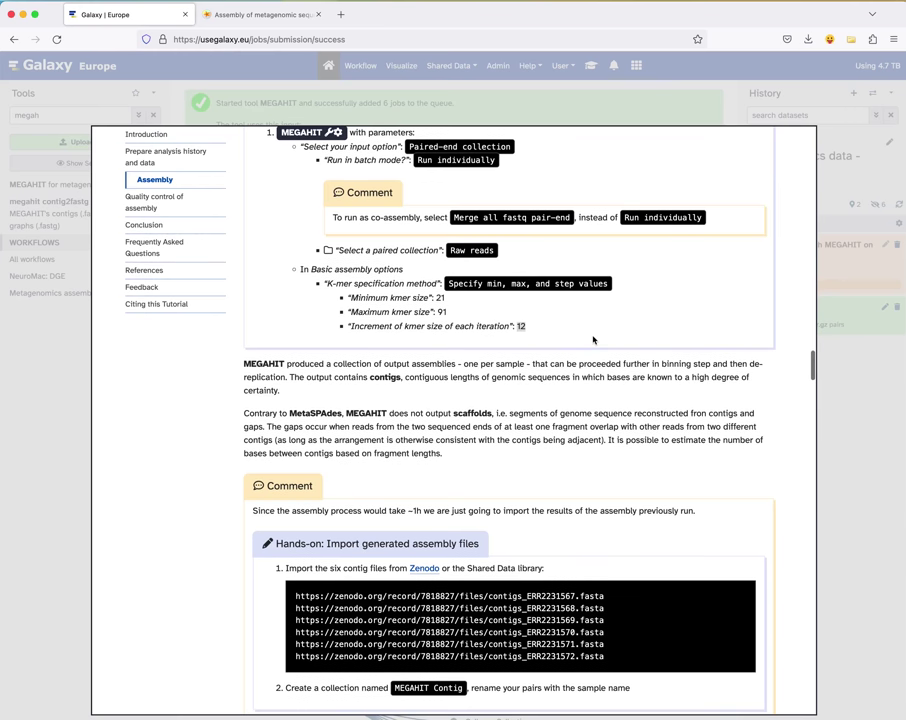
{"action": "left_click", "coordinate": [837, 338]}
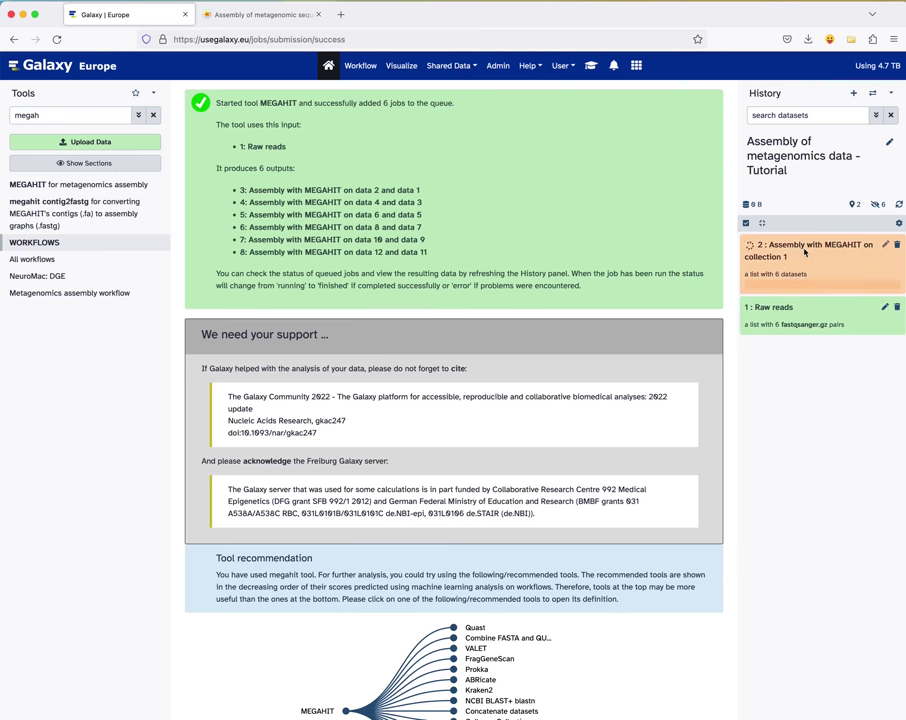
{"action": "left_click", "coordinate": [762, 237]}
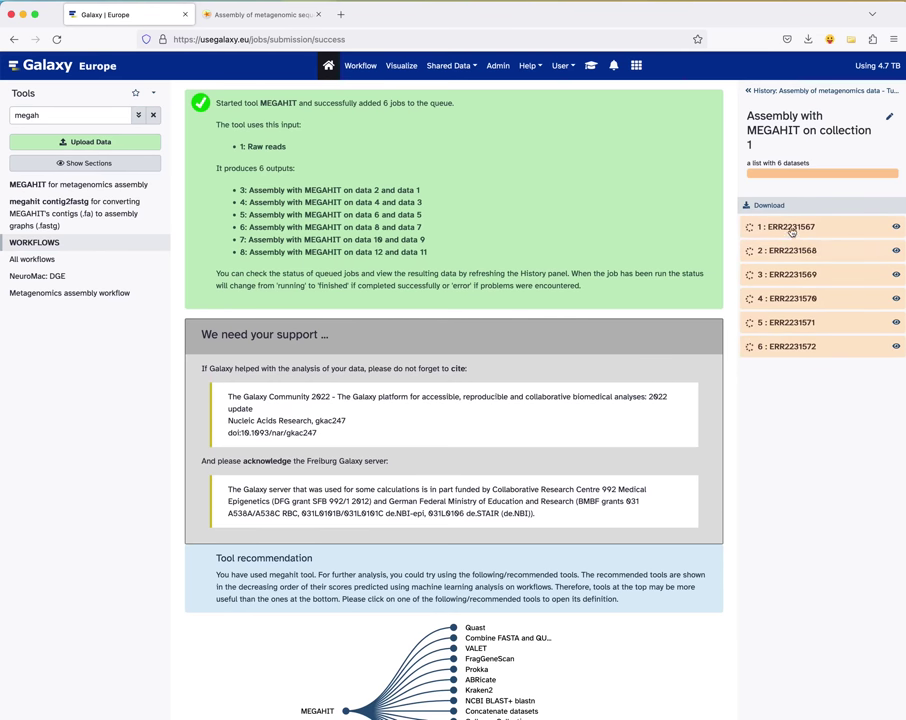
{"action": "left_click", "coordinate": [771, 345]}
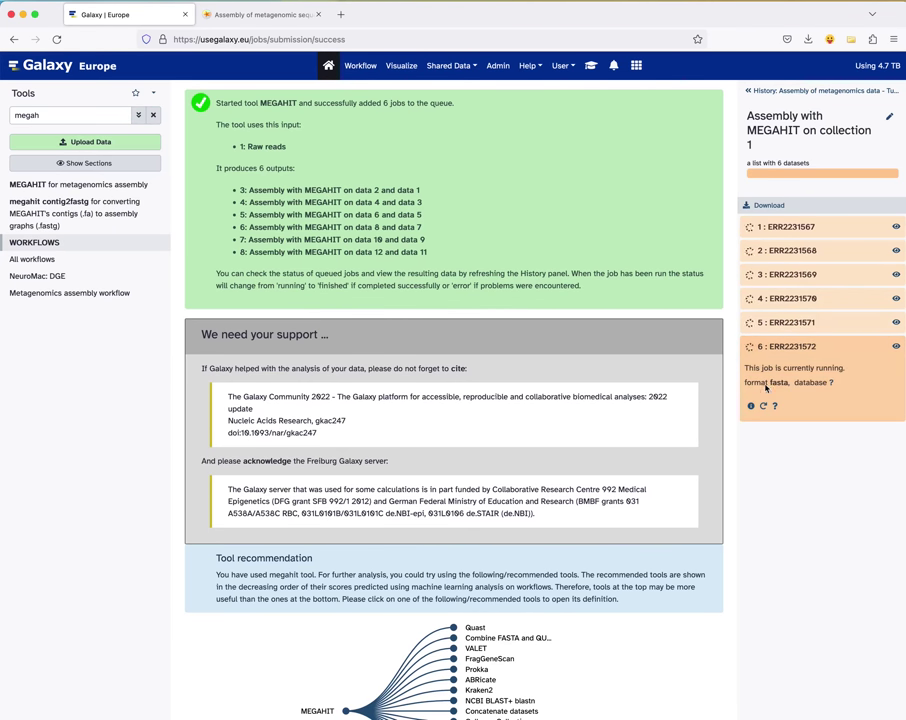
{"action": "left_click", "coordinate": [776, 94]}
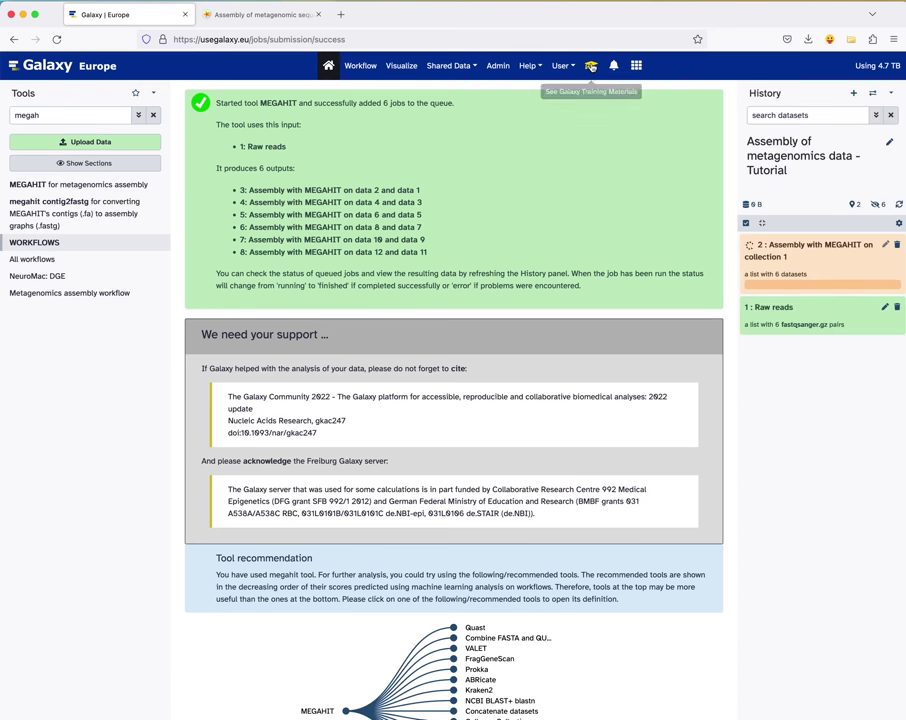
{"action": "left_click", "coordinate": [591, 66]}
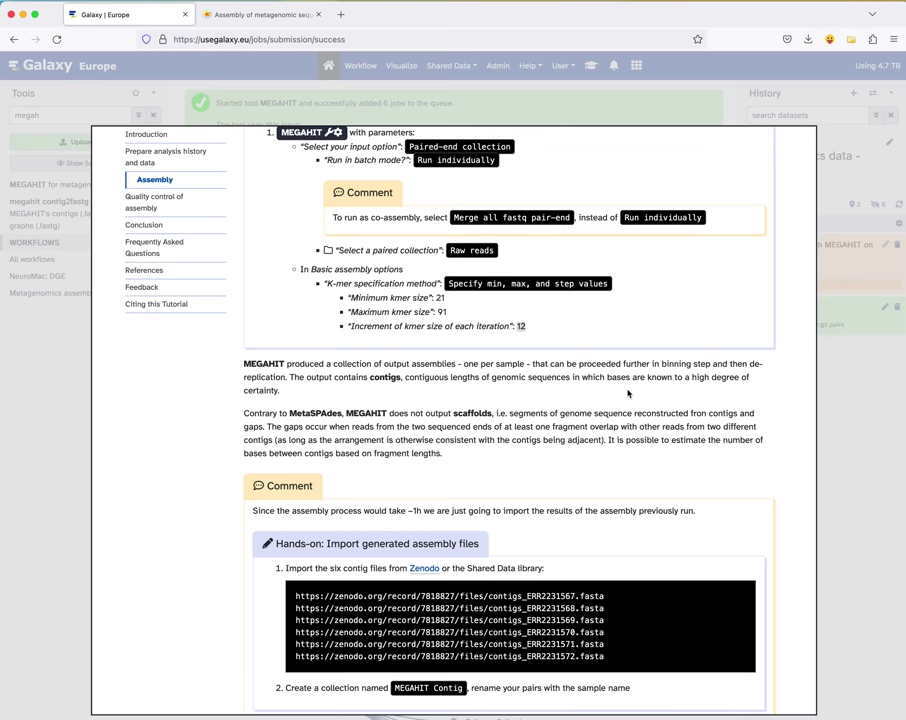
Step: Scroll the tutorial to the 'Import generated assembly files' hands-on listing six Zenodo contig URLs
{"action": "scroll", "coordinate": [628, 393], "scroll_direction": "down", "scroll_amount": 1}
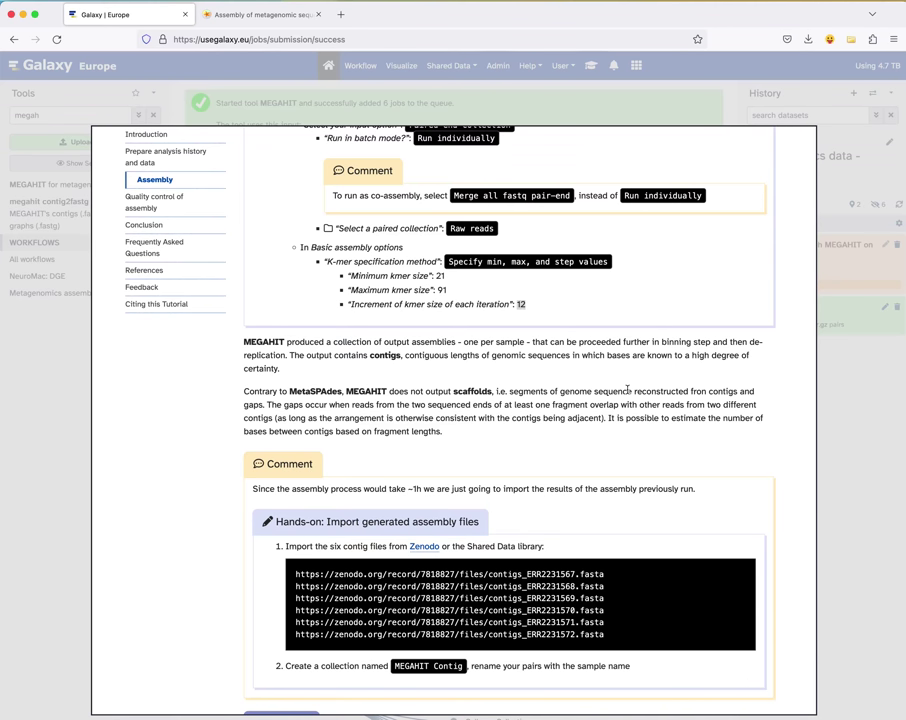
{"action": "scroll", "coordinate": [627, 390], "scroll_direction": "down", "scroll_amount": 1}
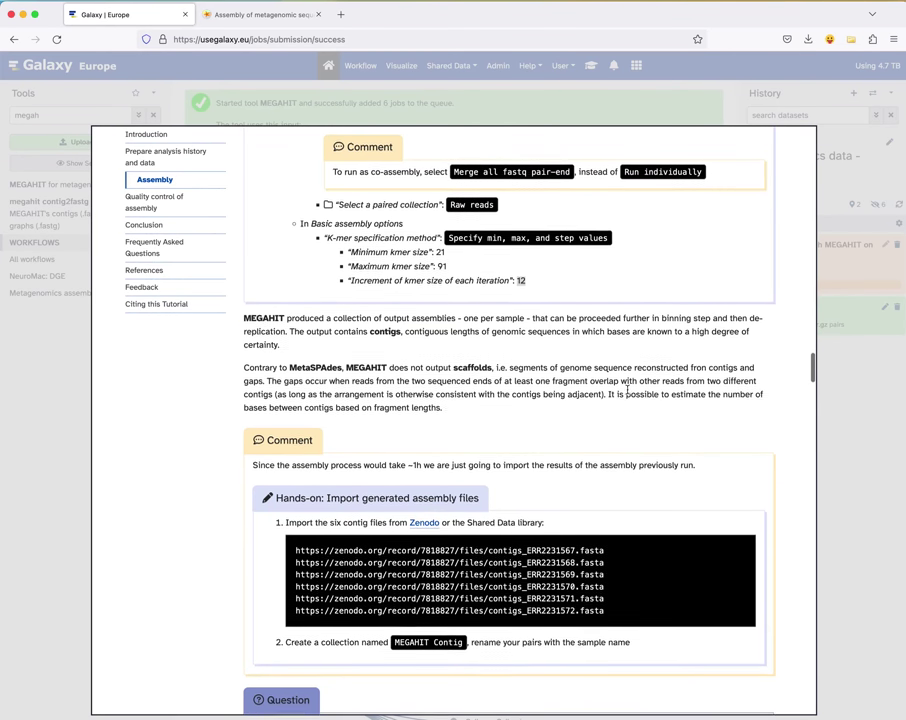
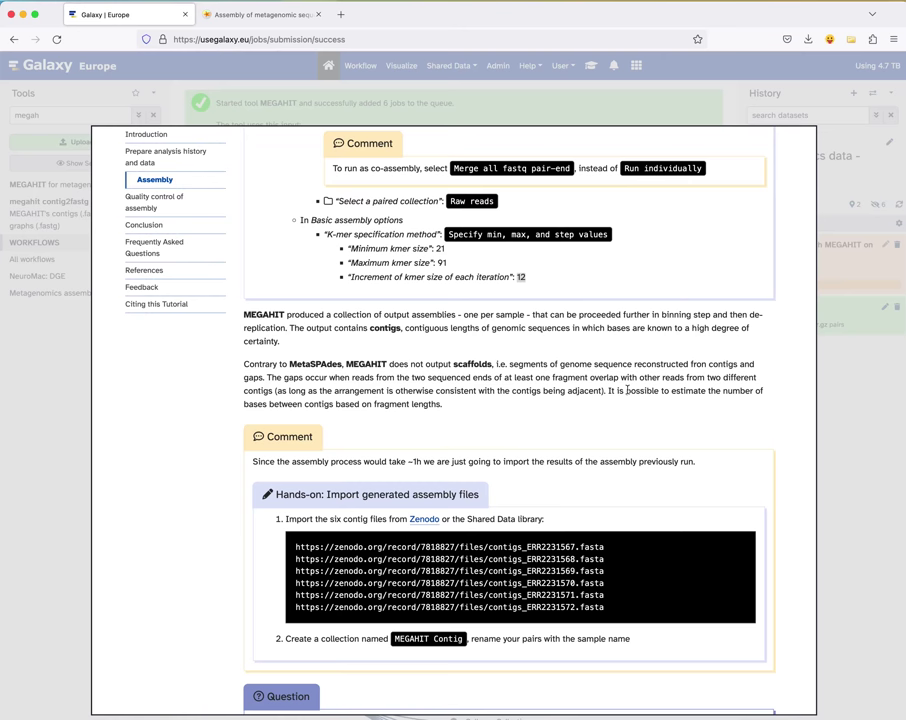
Step: Scroll the tutorial to the contig URL block and copy all six Zenodo URLs
{"action": "scroll", "coordinate": [627, 390], "scroll_direction": "down", "scroll_amount": 1}
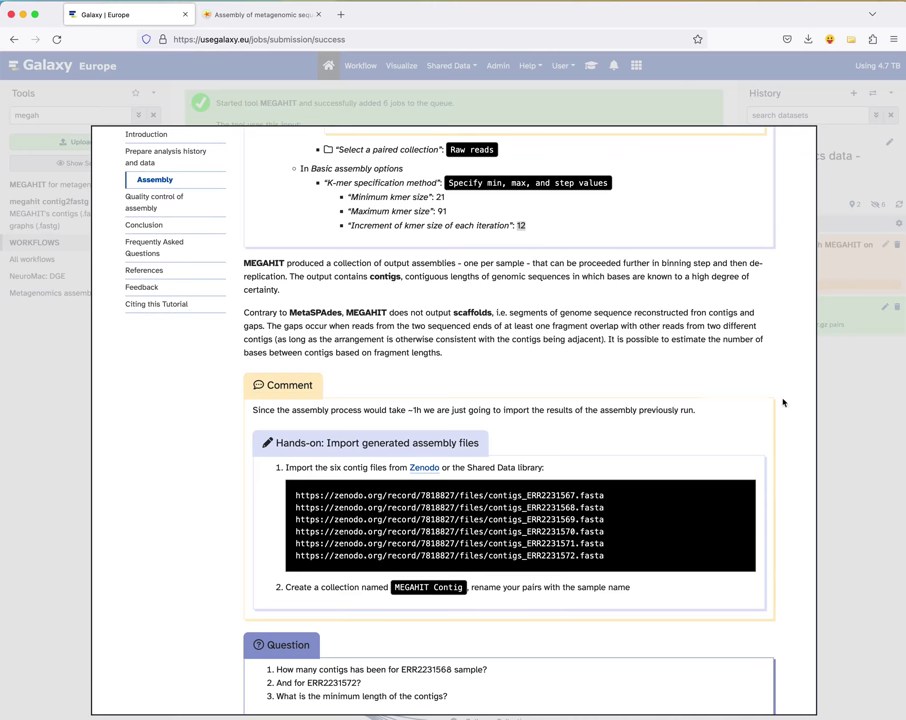
{"action": "scroll", "coordinate": [560, 410], "scroll_direction": "down", "scroll_amount": 1}
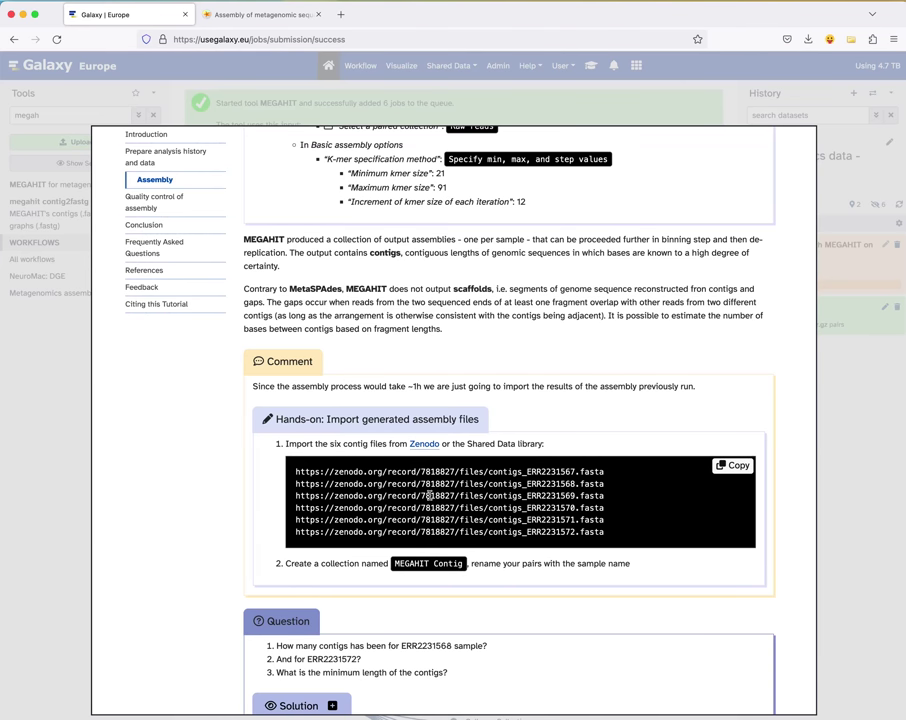
{"action": "scroll", "coordinate": [661, 459], "scroll_direction": "down", "scroll_amount": 1}
{"action": "left_click", "coordinate": [735, 399]}
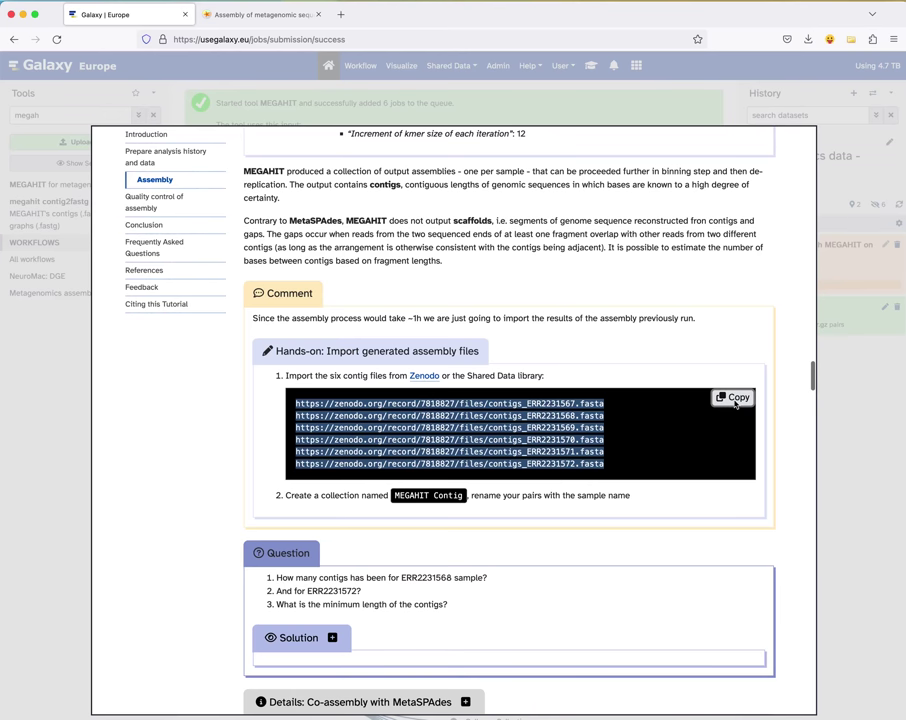
{"action": "left_click", "coordinate": [840, 404]}
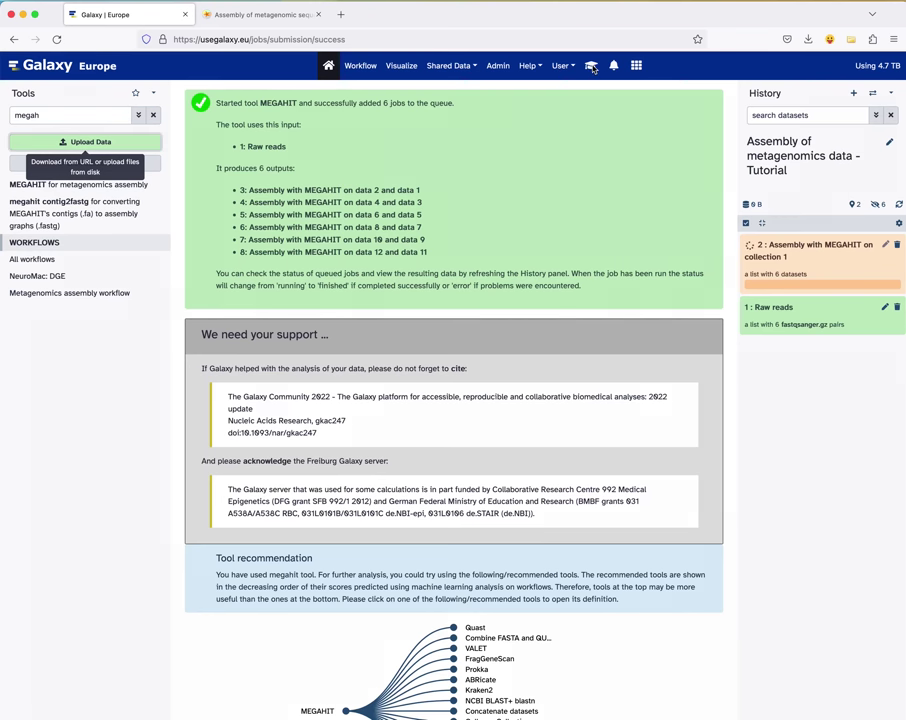
Step: Copy the six Zenodo contig URLs again and close the tutorial to return to the job page
{"action": "key", "text": "Return"}
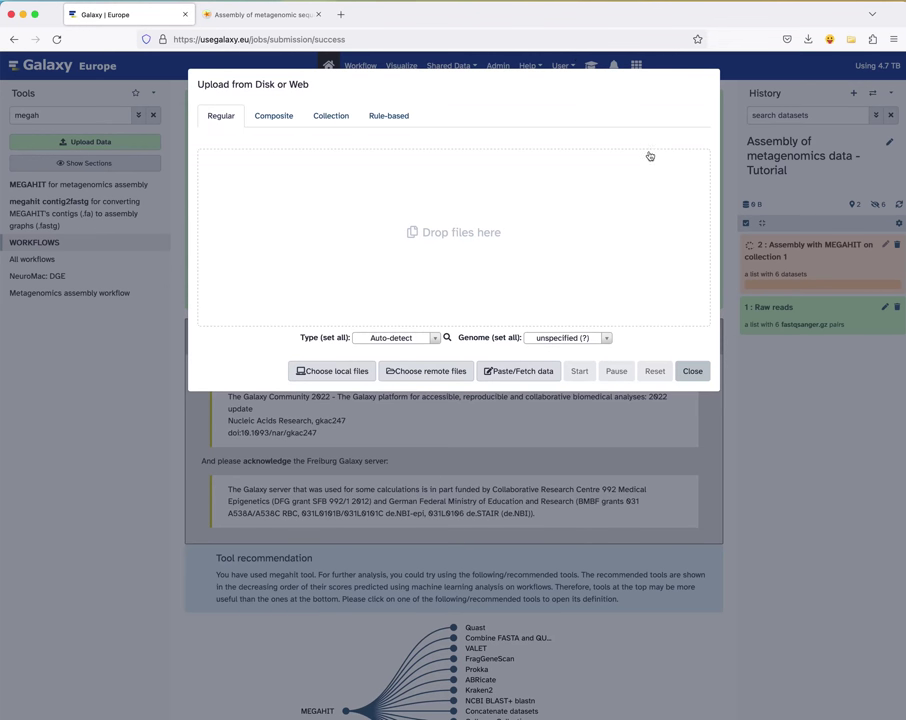
{"action": "left_click", "coordinate": [594, 62]}
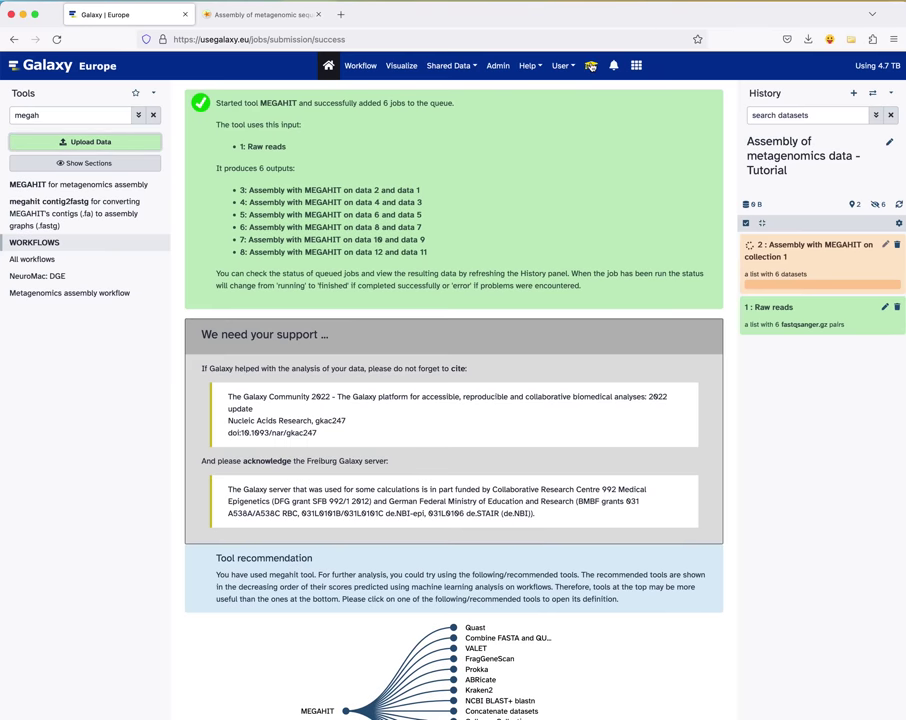
{"action": "left_click", "coordinate": [591, 65]}
{"action": "mouse_move", "coordinate": [617, 431]}
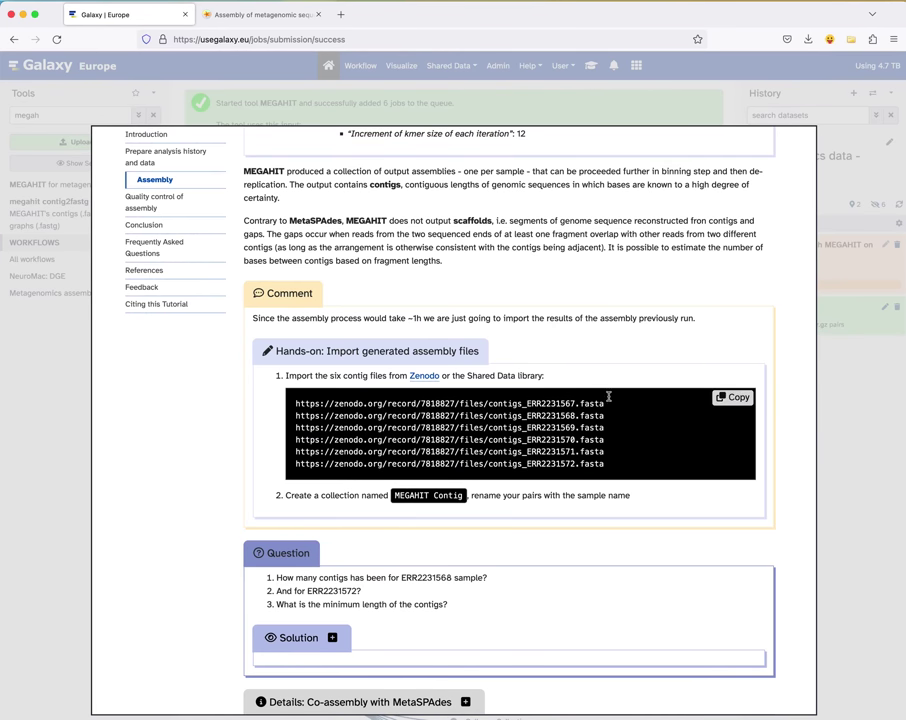
{"action": "left_click", "coordinate": [733, 397]}
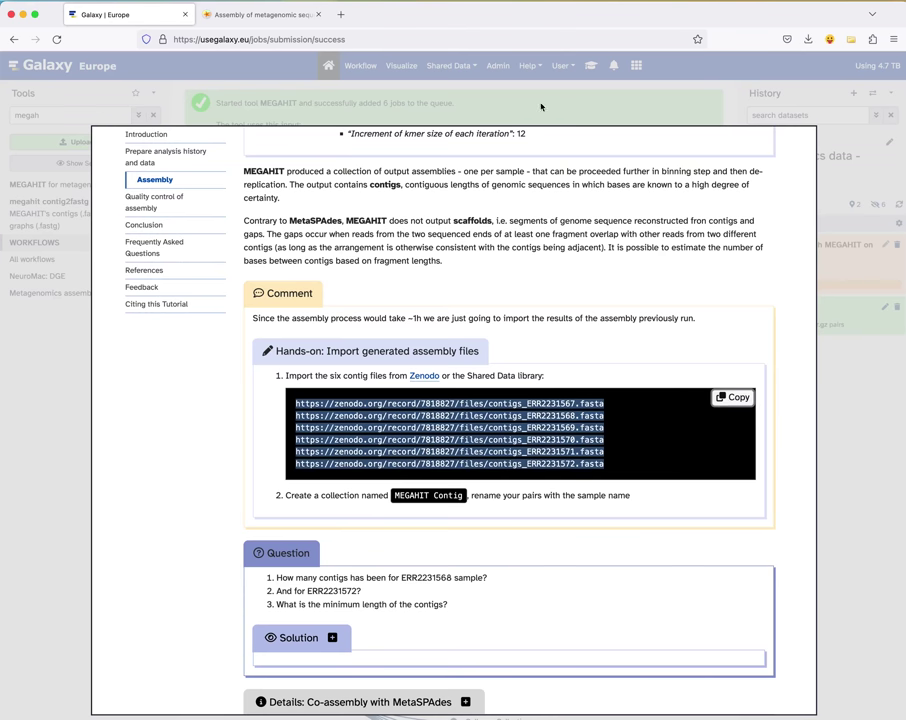
{"action": "left_click", "coordinate": [541, 107]}
{"action": "left_click", "coordinate": [590, 64]}
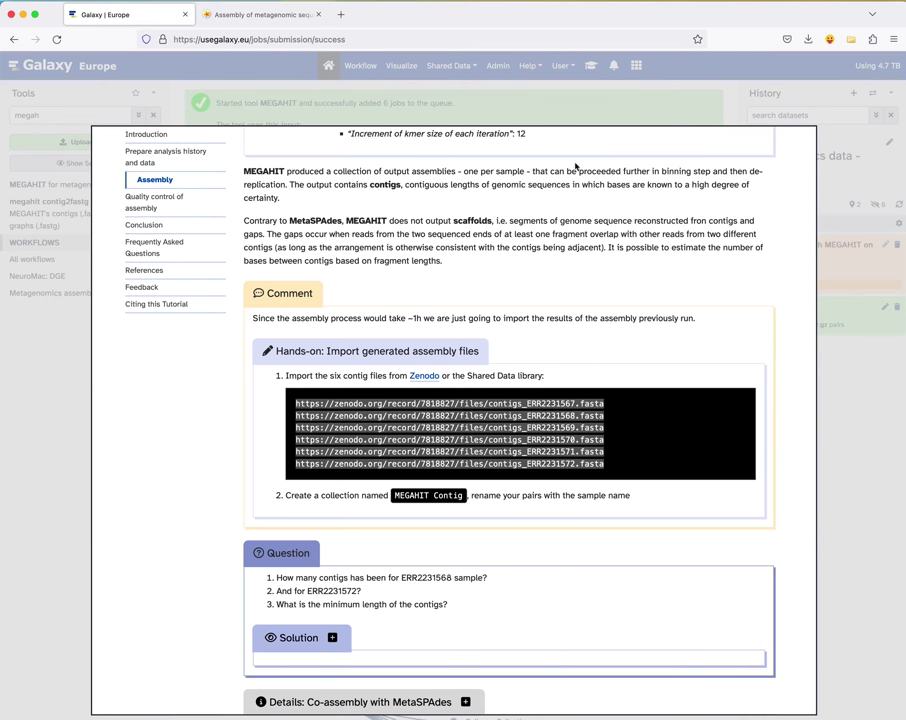
{"action": "left_click", "coordinate": [420, 97]}
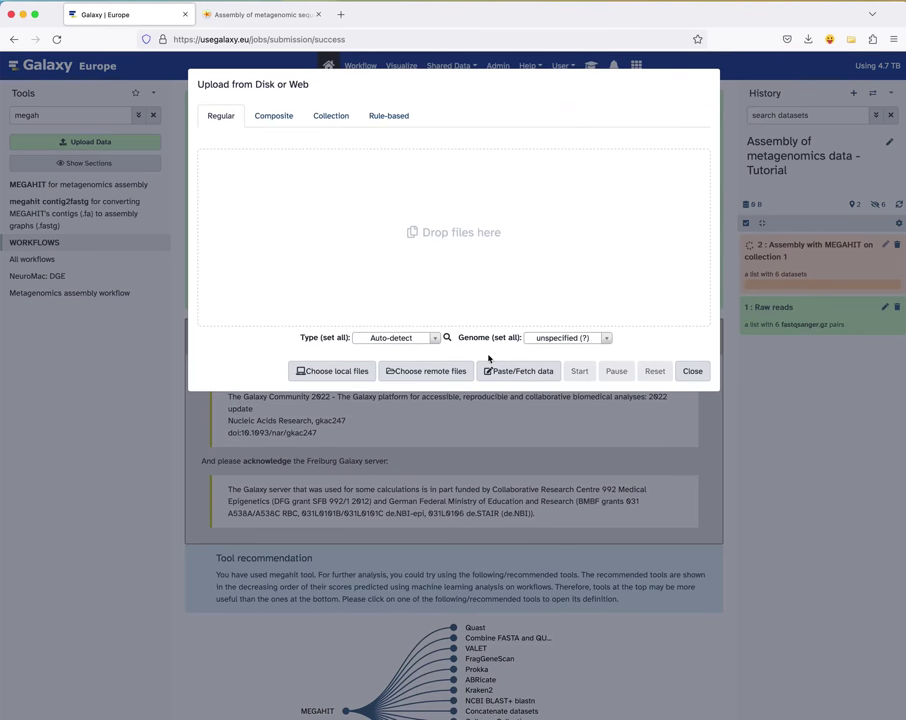
Step: Paste the six Zenodo contig URLs into a new upload entry and fetch them as history datasets 9–14
{"action": "left_click", "coordinate": [508, 371]}
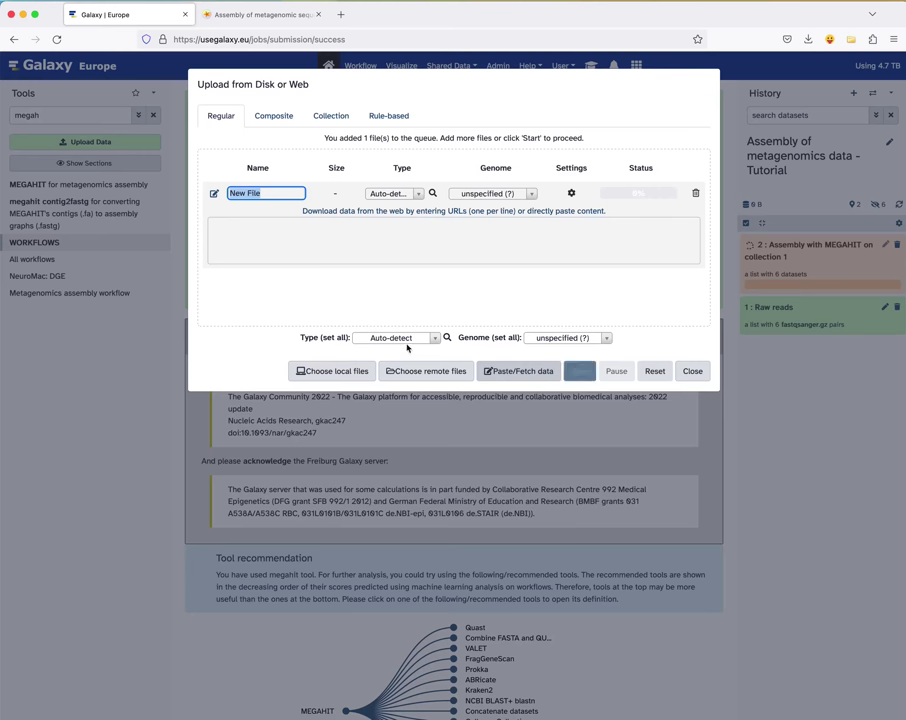
{"action": "right_click", "coordinate": [289, 247]}
{"action": "left_click", "coordinate": [314, 310]}
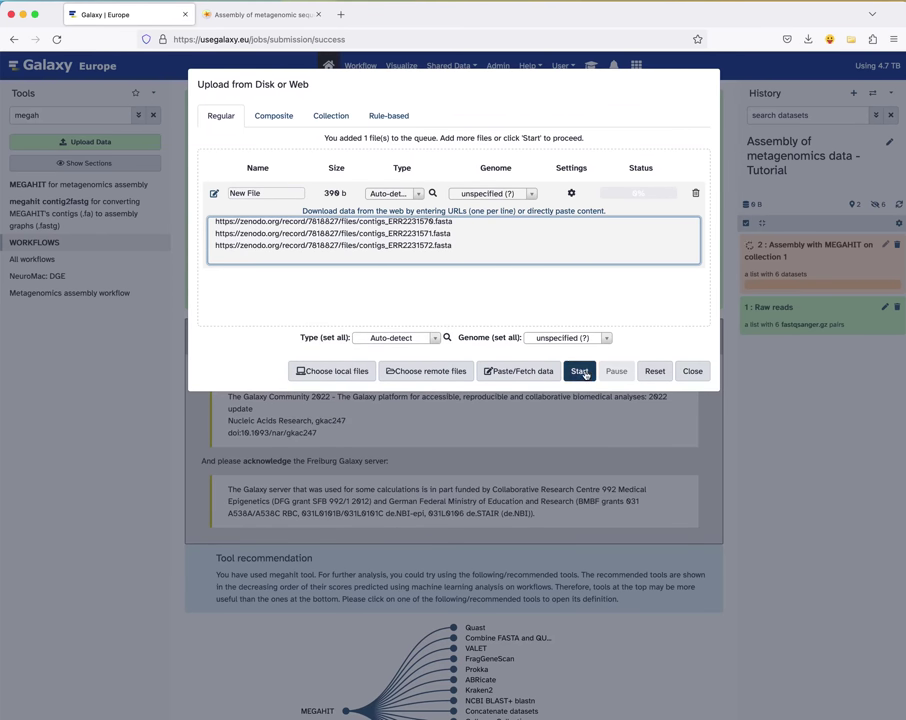
{"action": "left_click", "coordinate": [581, 372]}
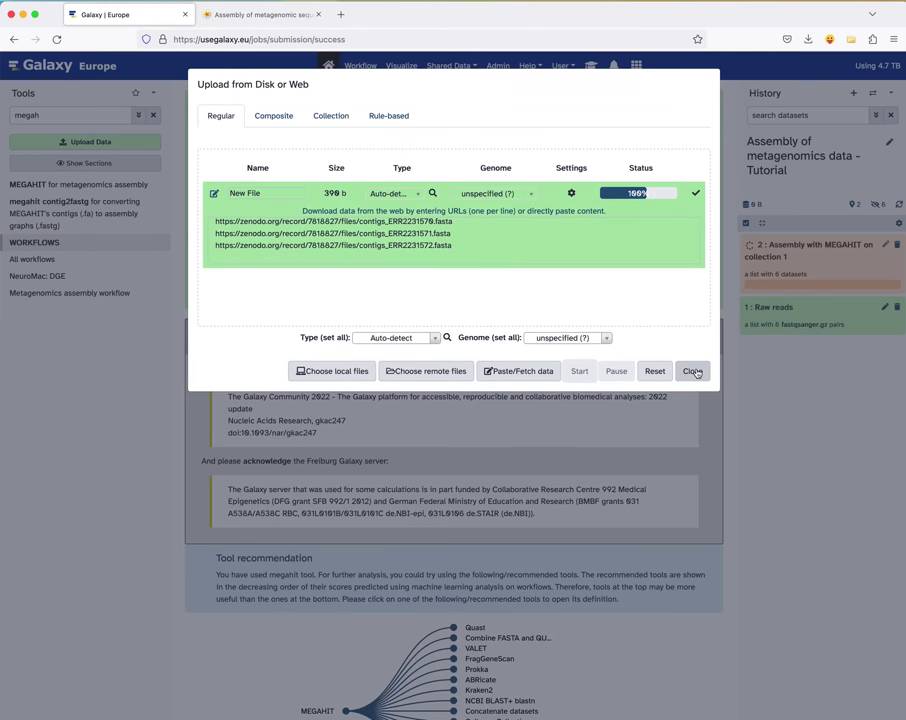
{"action": "left_click", "coordinate": [696, 372]}
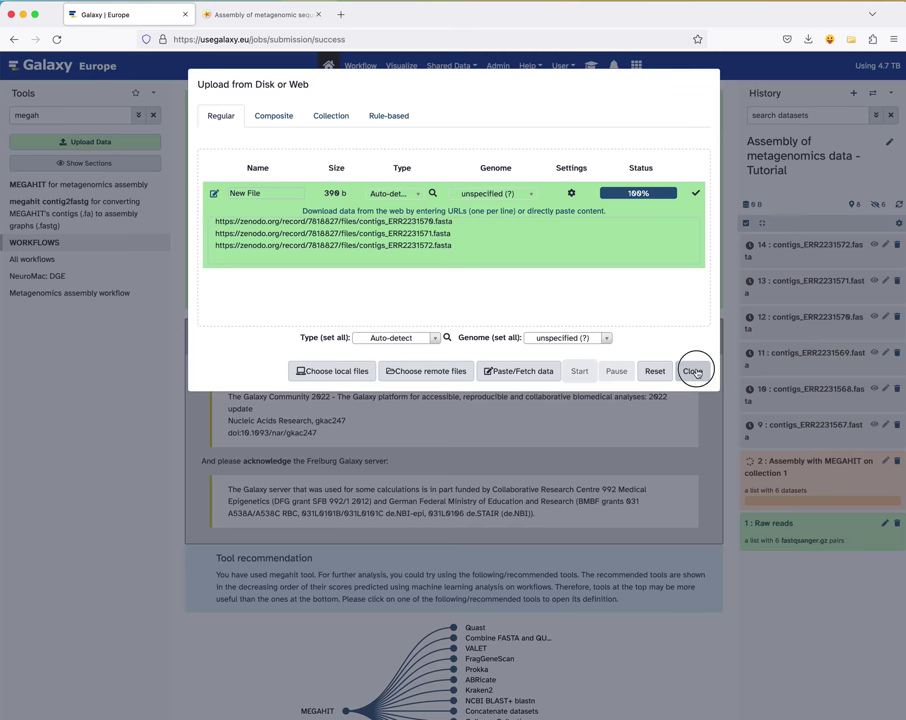
{"action": "left_click", "coordinate": [590, 68]}
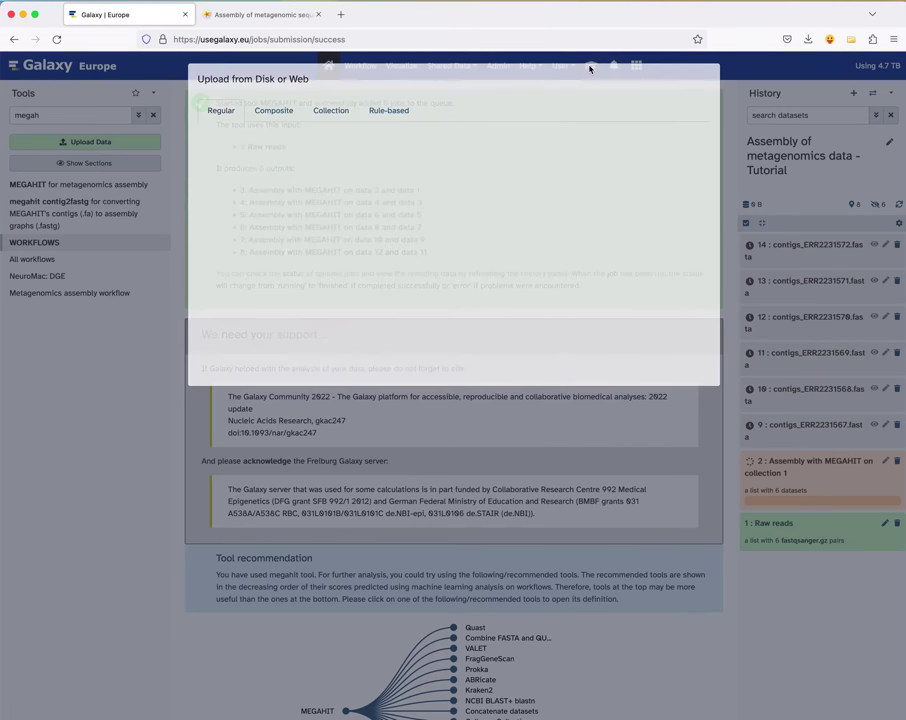
{"action": "left_click", "coordinate": [744, 224]}
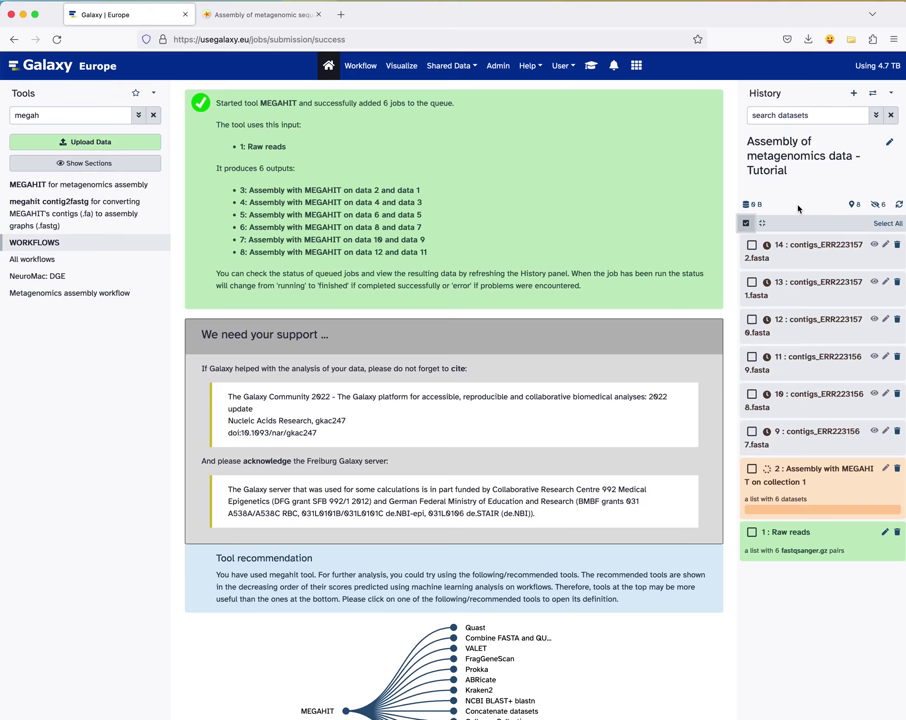
Step: Select history datasets 9–14 and build a dataset list from the six contig files
{"action": "left_click", "coordinate": [752, 245]}
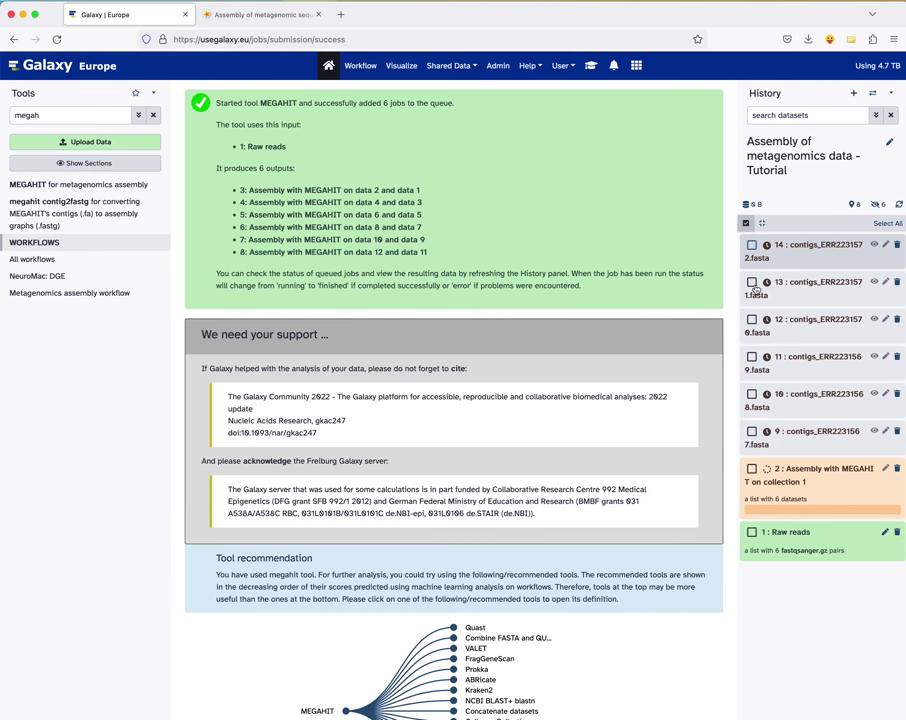
{"action": "left_click", "coordinate": [752, 283]}
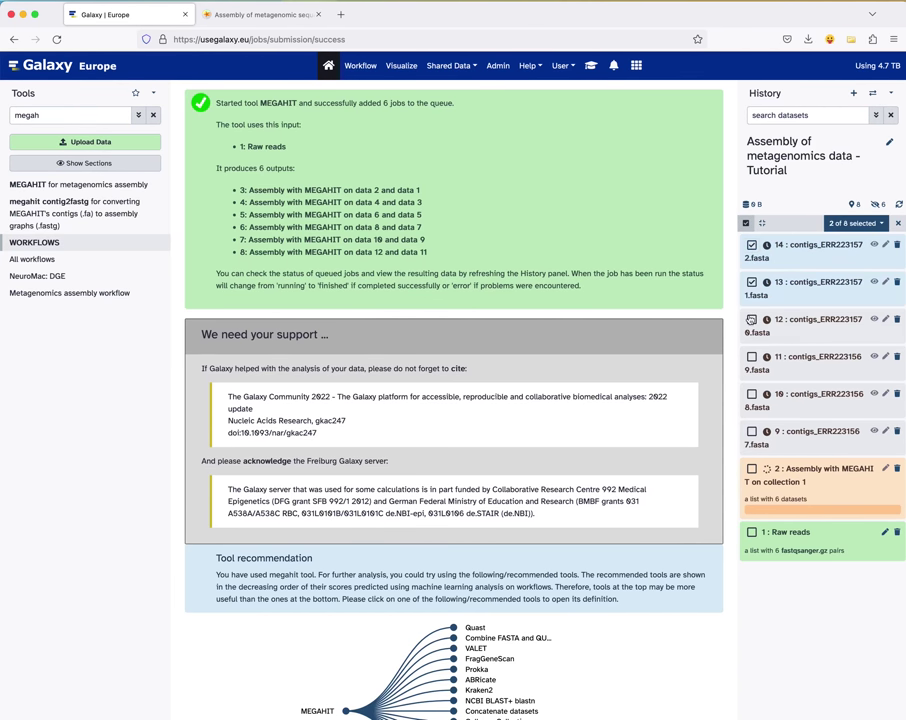
{"action": "left_click", "coordinate": [752, 320]}
{"action": "left_click", "coordinate": [752, 357]}
{"action": "left_click", "coordinate": [752, 394]}
{"action": "left_click", "coordinate": [752, 431]}
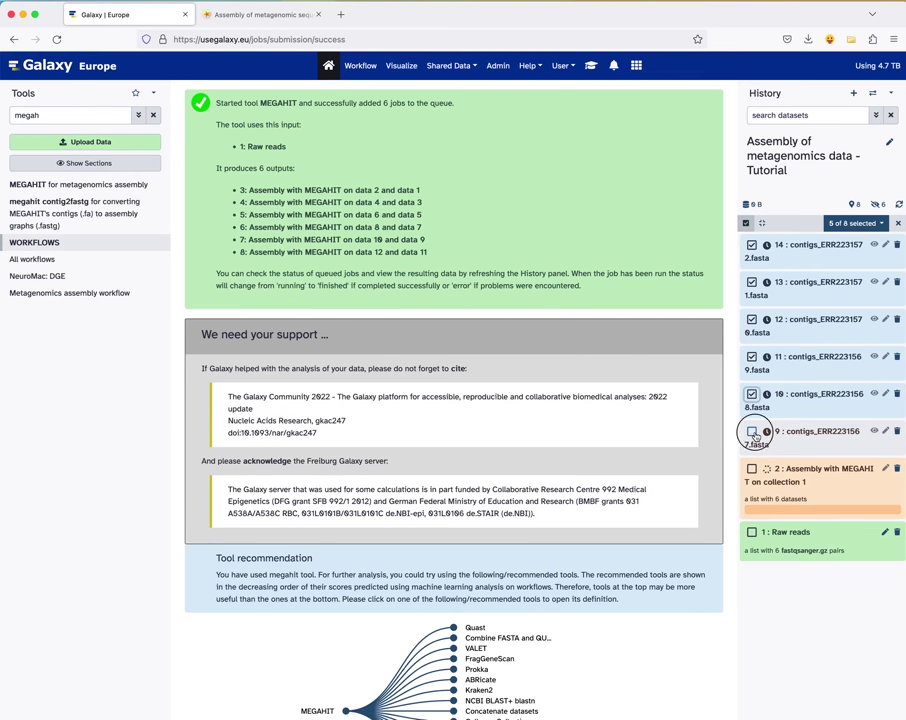
{"action": "left_click", "coordinate": [860, 223]}
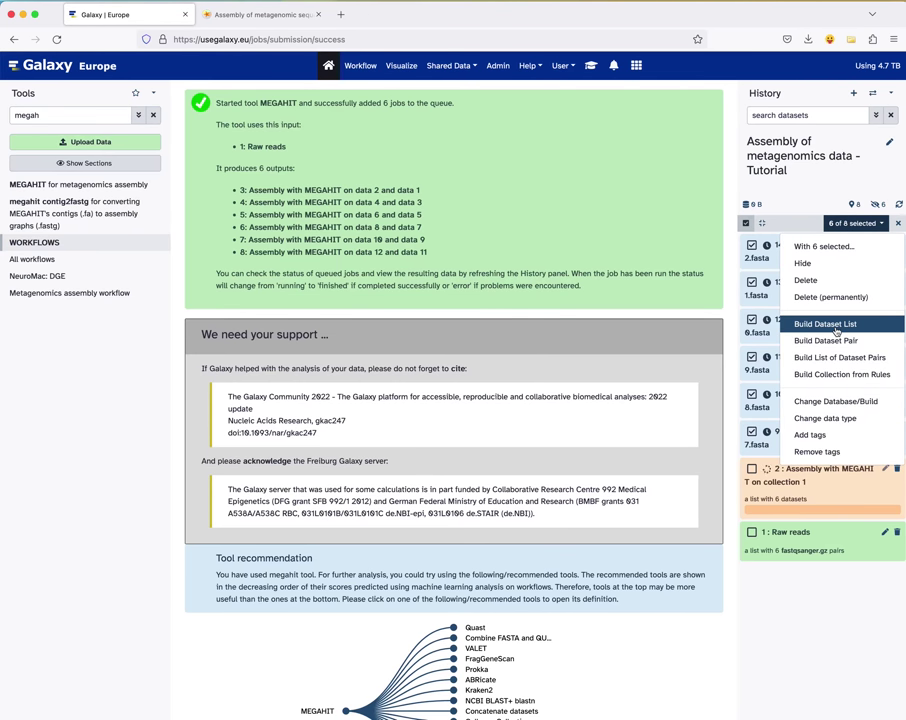
{"action": "key", "text": "Return"}
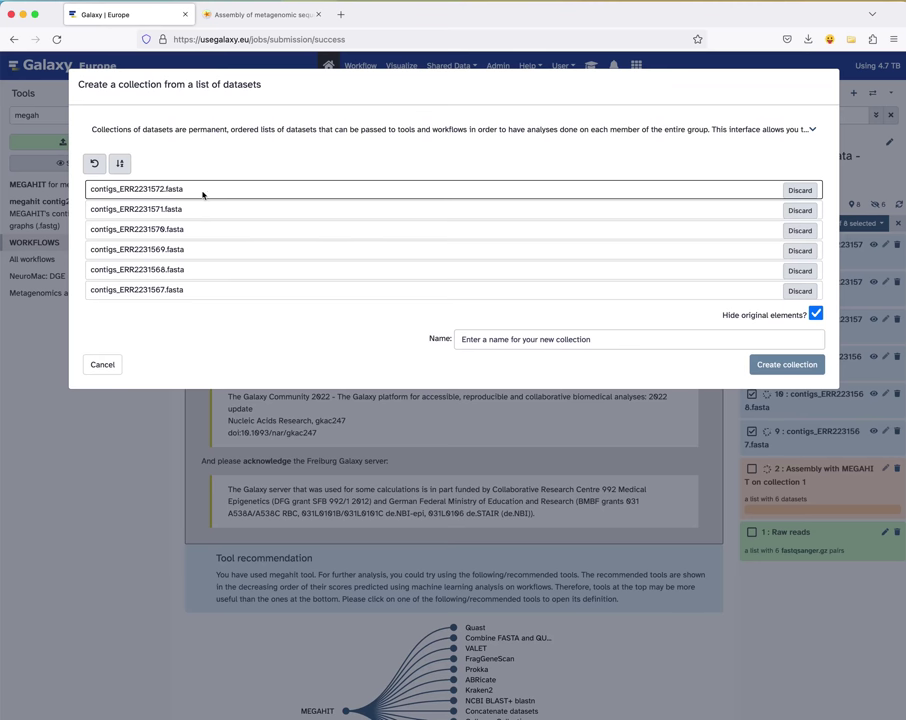
Step: Rename the first list element from contigs_ERR2231572.fasta to ERR2231572
{"action": "left_click", "coordinate": [674, 214]}
{"action": "left_click", "coordinate": [252, 190]}
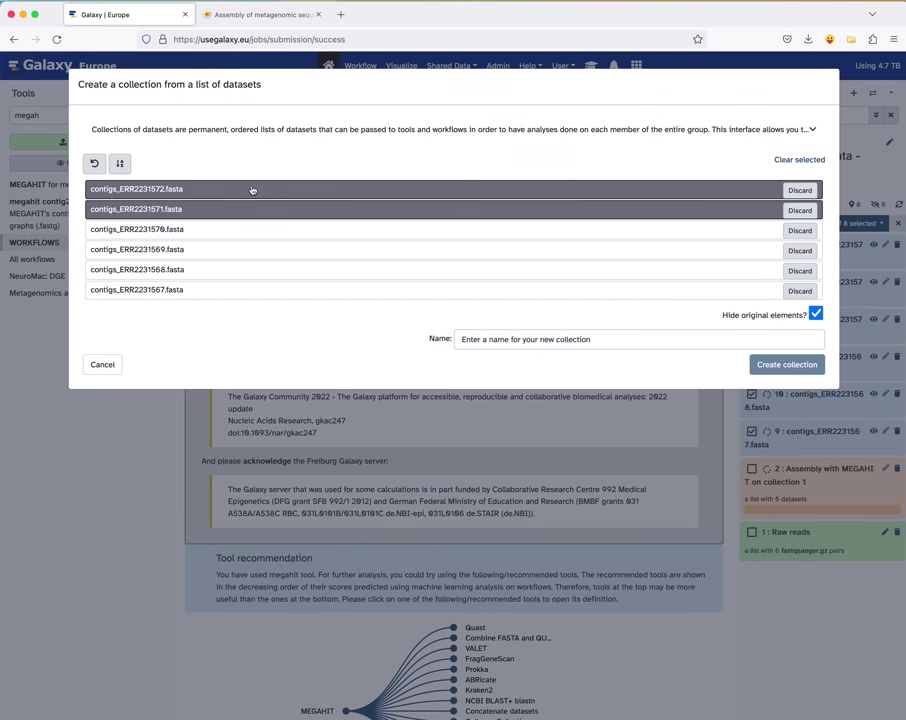
{"action": "left_click", "coordinate": [197, 194]}
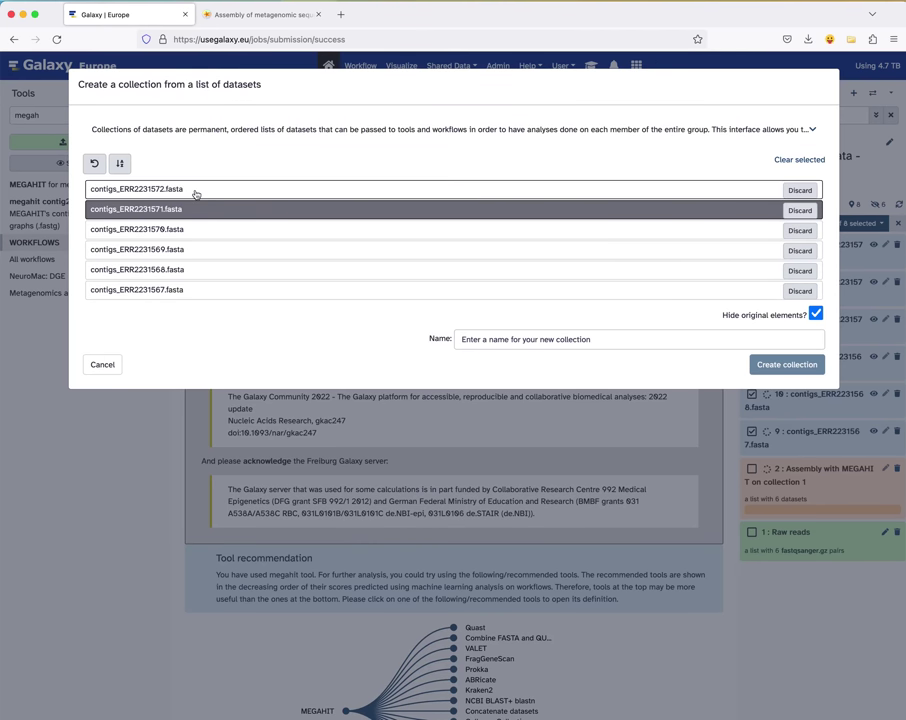
{"action": "double_click", "coordinate": [170, 189]}
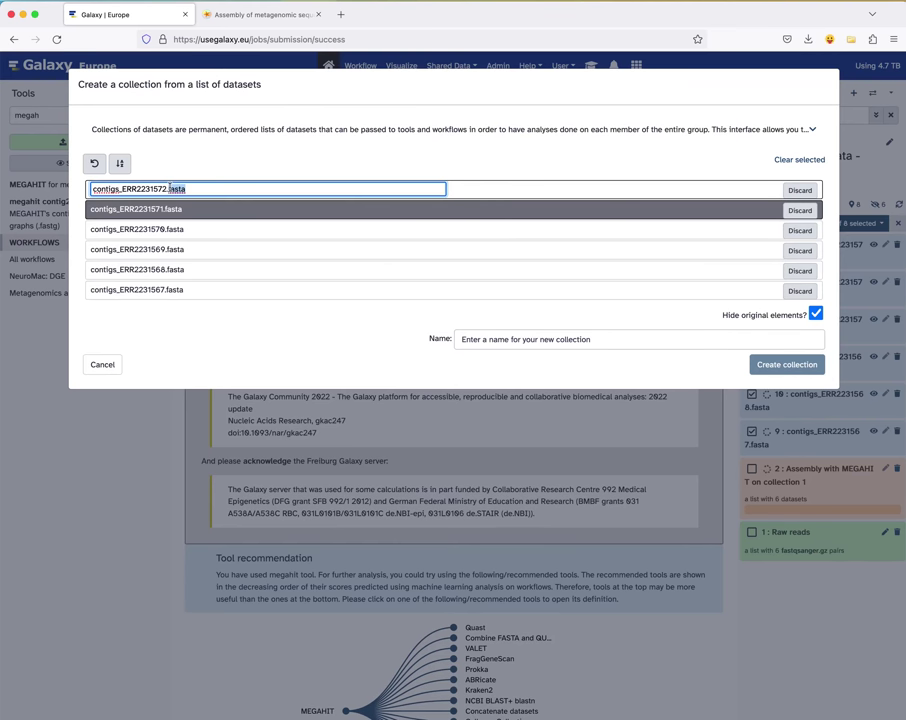
{"action": "key", "text": "BackSpace"}
{"action": "left_click_drag", "start_coordinate": [121, 189], "coordinate": [75, 189]}
{"action": "key", "text": "BackSpace"}
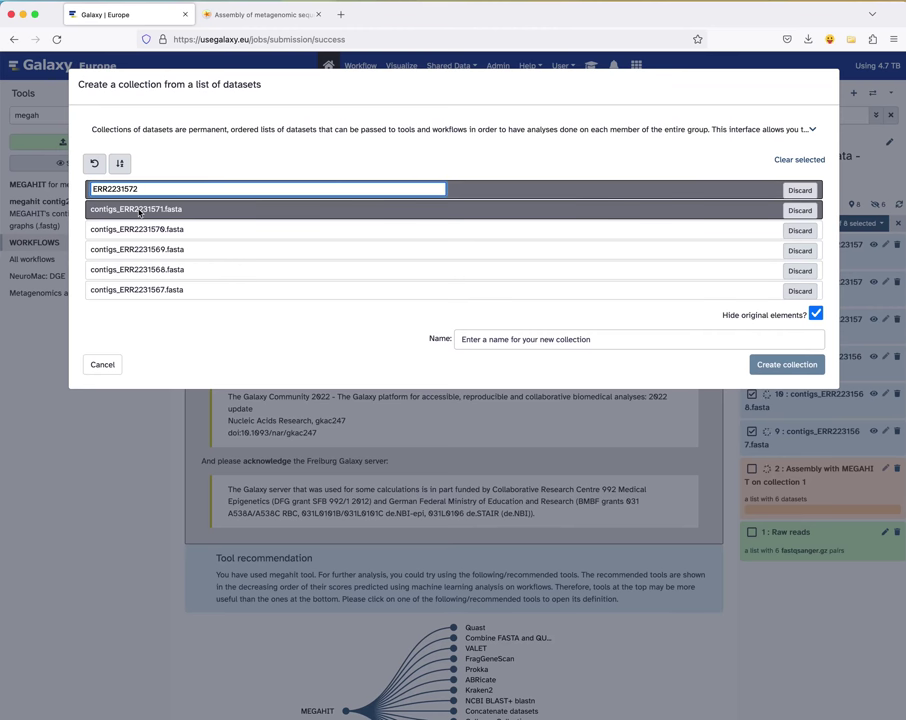
Step: Rename the next two elements to ERR2231571 and ERR2231570 by removing 'contigs_' and '.fasta'
{"action": "double_click", "coordinate": [126, 209]}
{"action": "left_click_drag", "start_coordinate": [120, 209], "coordinate": [77, 207]}
{"action": "key", "text": "BackSpace"}
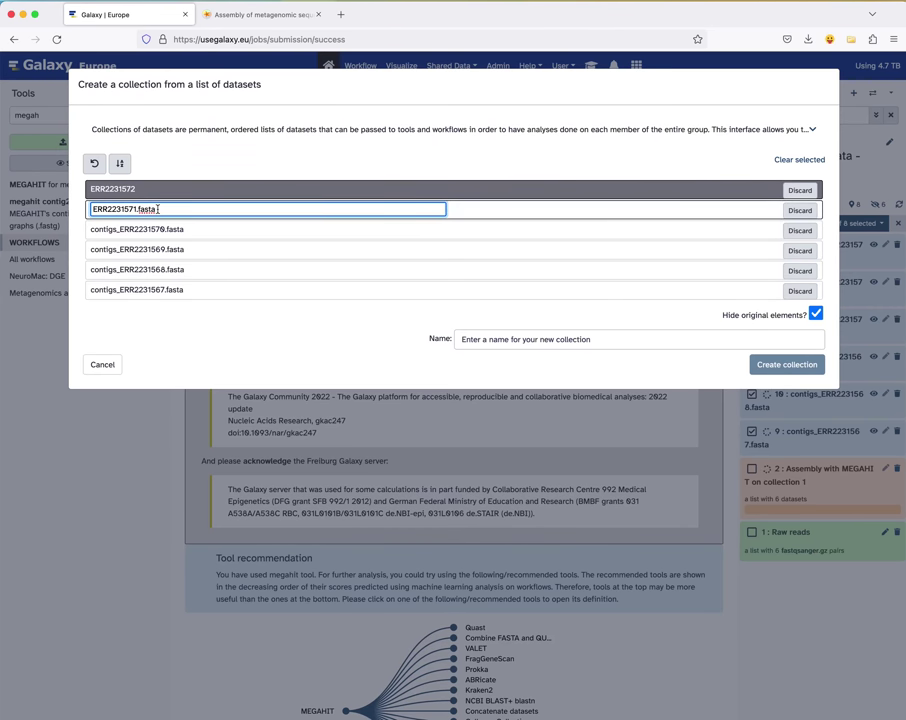
{"action": "left_click_drag", "start_coordinate": [157, 209], "coordinate": [136, 209]}
{"action": "key", "text": "BackSpace"}
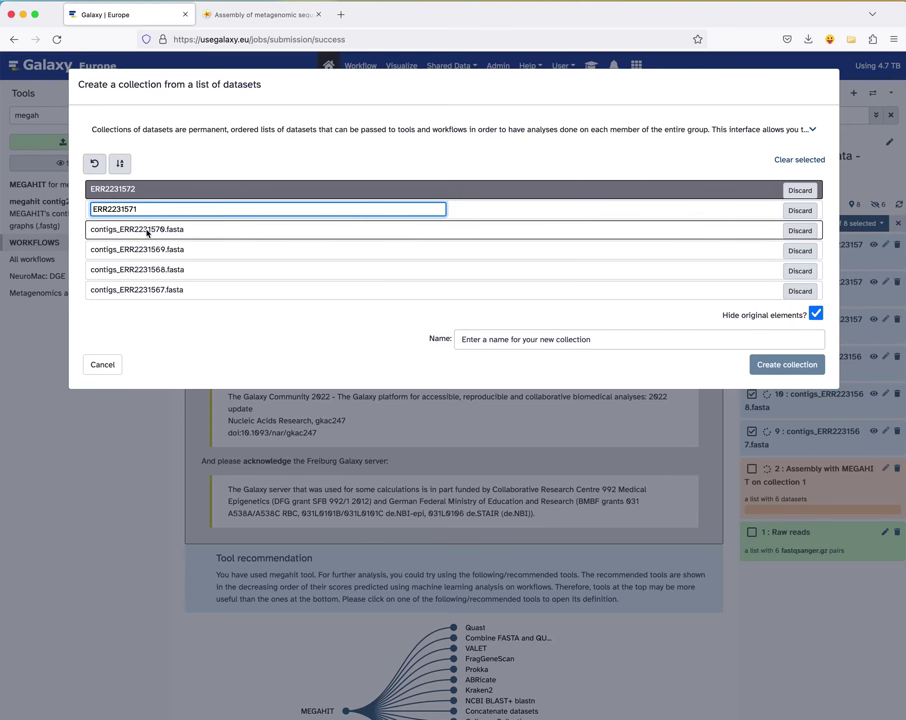
{"action": "double_click", "coordinate": [123, 230]}
{"action": "left_click_drag", "start_coordinate": [123, 230], "coordinate": [82, 227]}
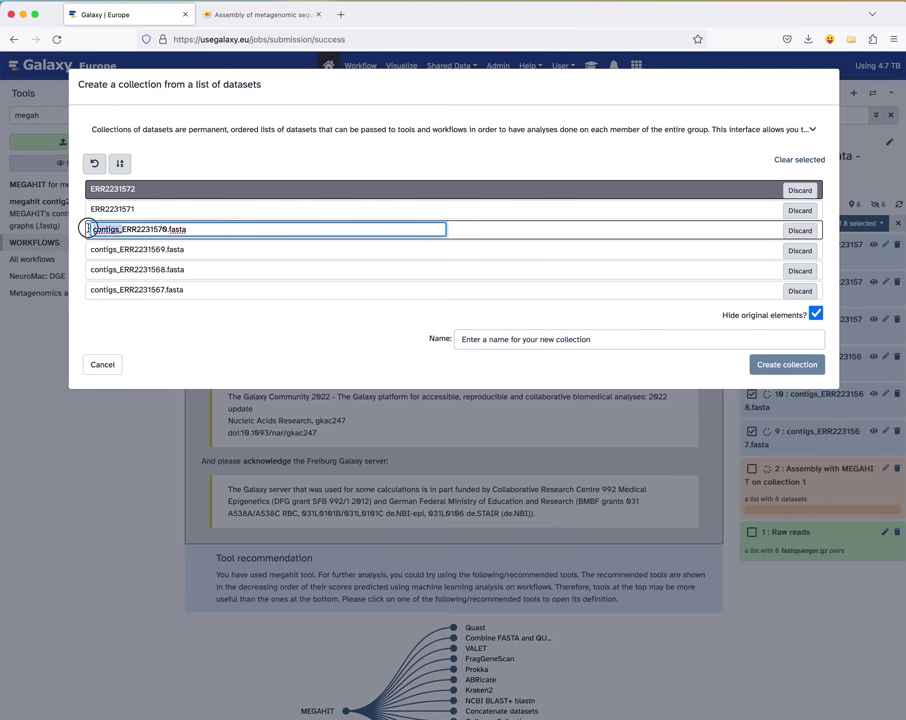
{"action": "key", "text": "BackSpace"}
{"action": "left_click_drag", "start_coordinate": [158, 230], "coordinate": [137, 230]}
{"action": "key", "text": "BackSpace"}
Step: Rename the remaining three elements to their sample IDs, ERR2231569 through ERR2231567
{"action": "double_click", "coordinate": [122, 251]}
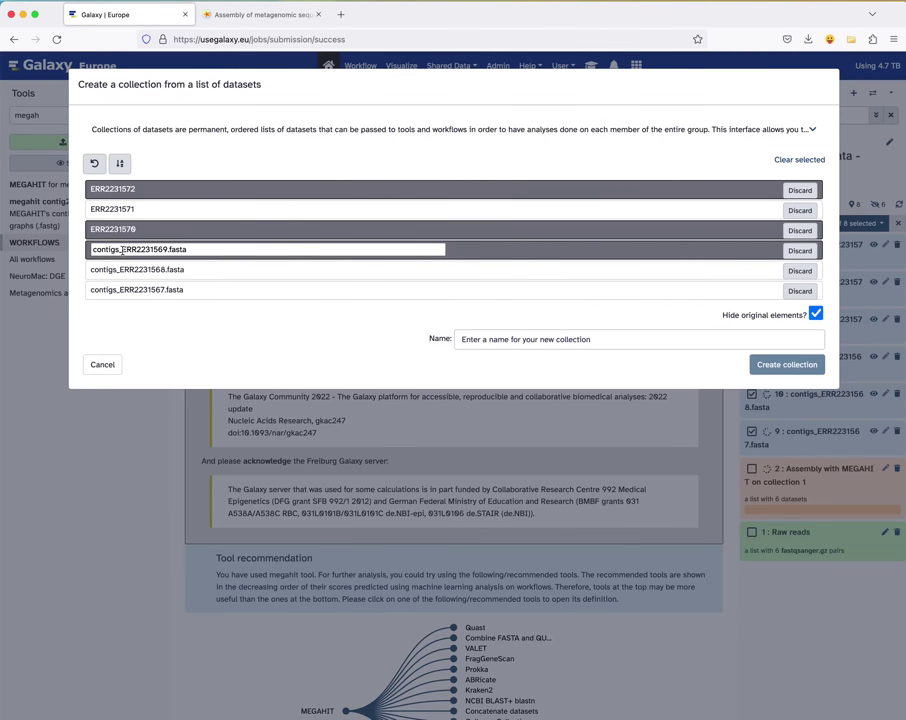
{"action": "left_click_drag", "start_coordinate": [81, 248], "coordinate": [130, 248]}
{"action": "key", "text": "BackSpace"}
{"action": "key", "text": "BackSpace"}
{"action": "double_click", "coordinate": [131, 268]}
{"action": "left_click_drag", "start_coordinate": [121, 268], "coordinate": [89, 268]}
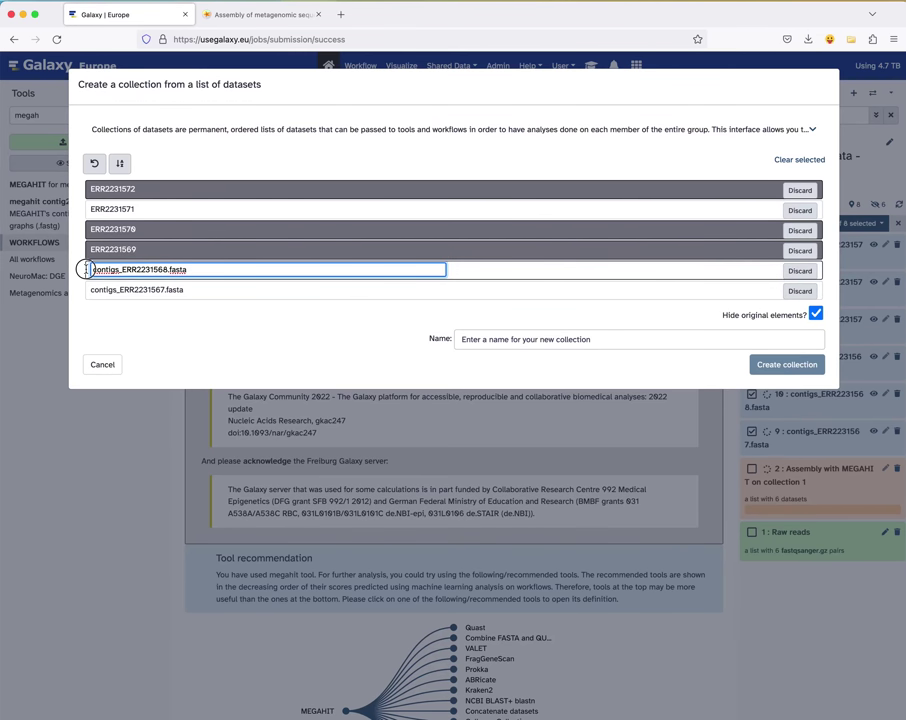
{"action": "key", "text": "BackSpace"}
{"action": "left_click_drag", "start_coordinate": [158, 270], "coordinate": [138, 270]}
{"action": "key", "text": "BackSpace"}
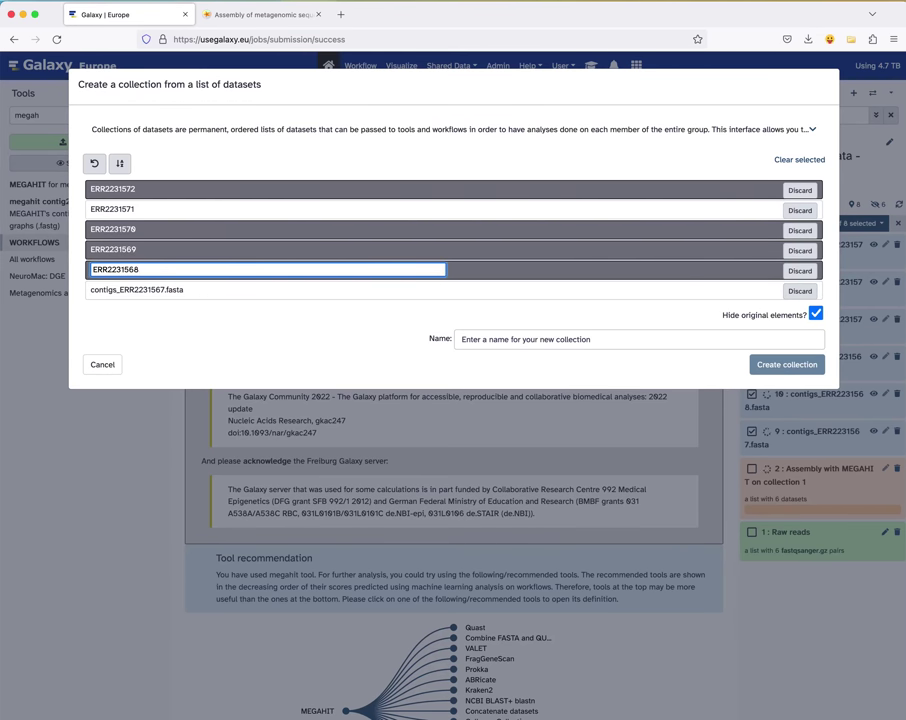
{"action": "double_click", "coordinate": [137, 289]}
{"action": "left_click_drag", "start_coordinate": [123, 290], "coordinate": [89, 290]}
{"action": "key", "text": "BackSpace"}
{"action": "left_click_drag", "start_coordinate": [157, 290], "coordinate": [137, 290]}
{"action": "key", "text": "BackSpace"}
Step: Keep ERR2231571 included, name the collection 'MEGAHIT output', and create it
{"action": "left_click", "coordinate": [544, 338]}
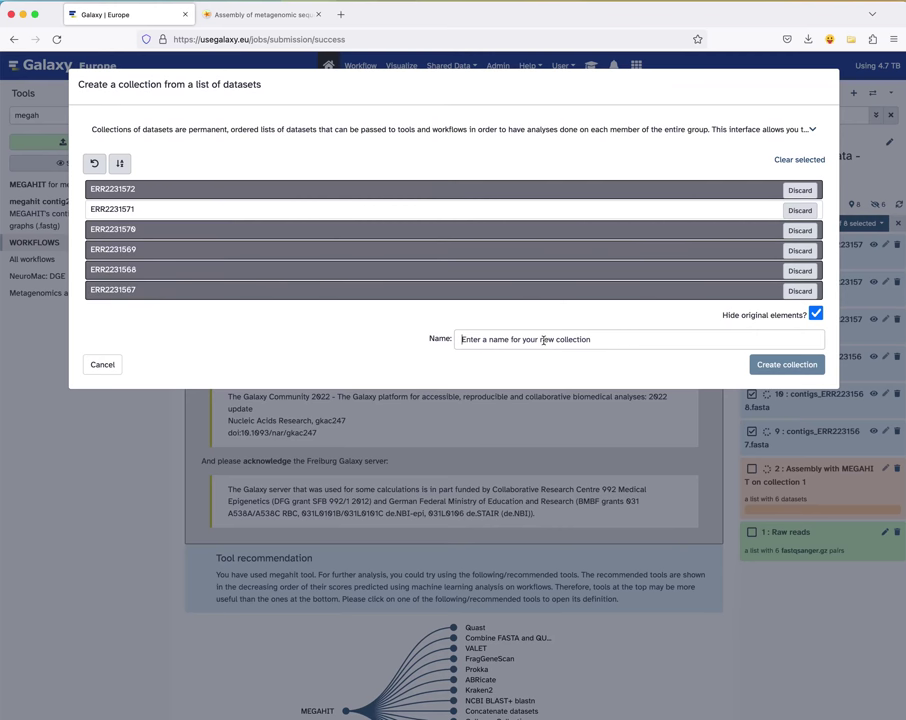
{"action": "left_click", "coordinate": [328, 222]}
{"action": "left_click", "coordinate": [460, 339]}
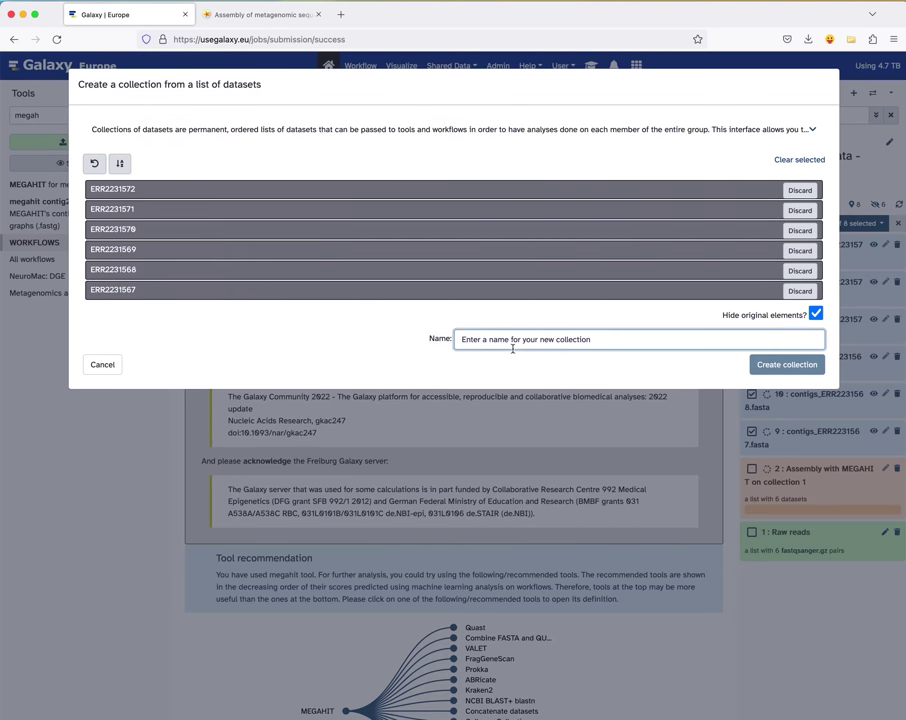
{"action": "type", "text": "MEGAHIT out"}
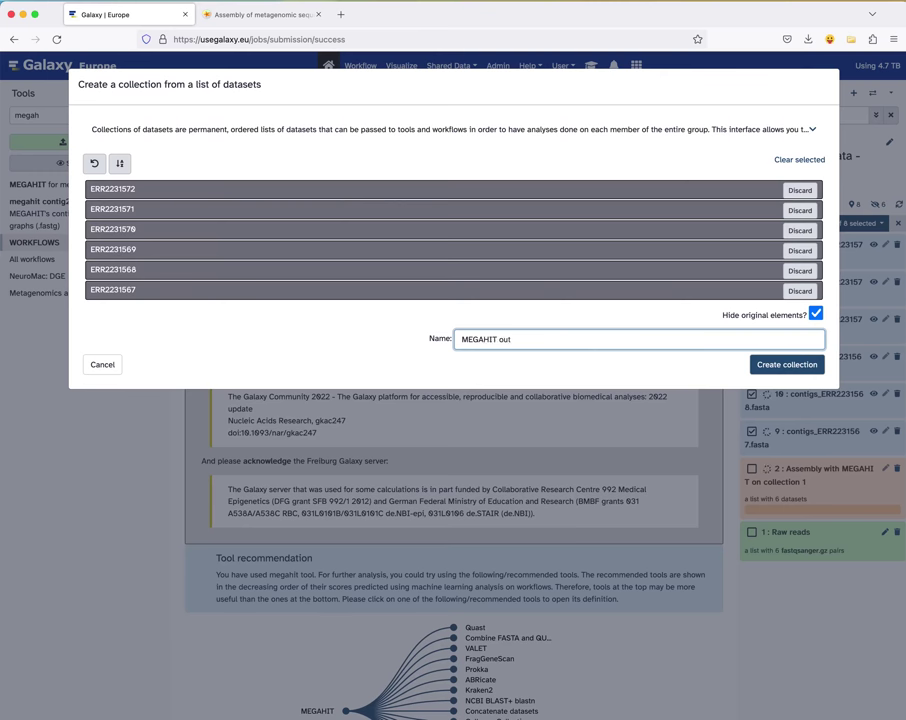
{"action": "type", "text": "put"}
{"action": "left_click", "coordinate": [760, 365]}
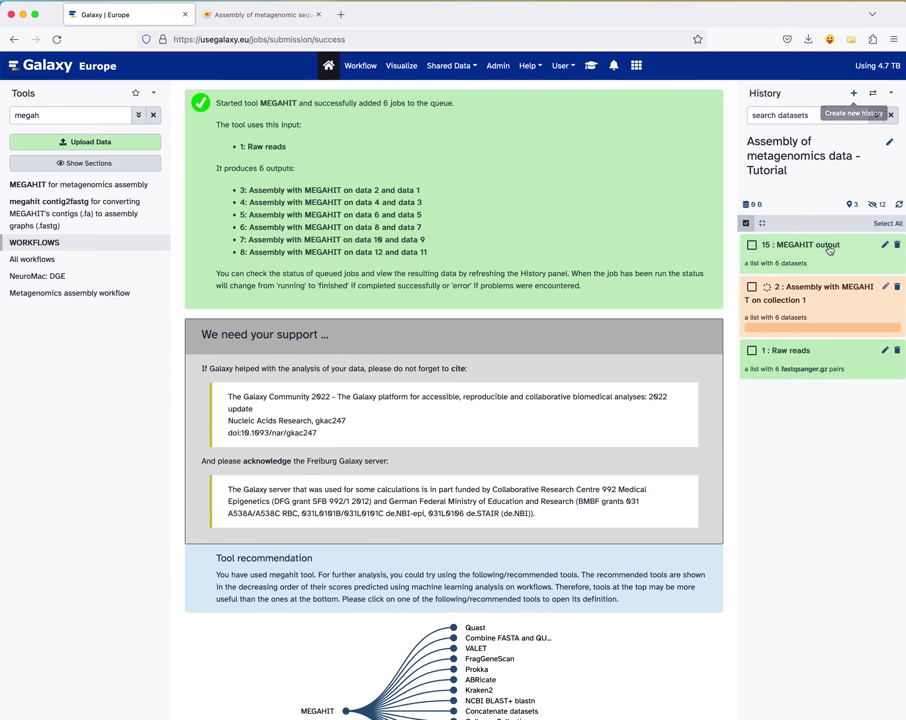
Step: Read the tutorial's contig-count question for samples ERR2231568 and ERR2231572
{"action": "left_click", "coordinate": [823, 245]}
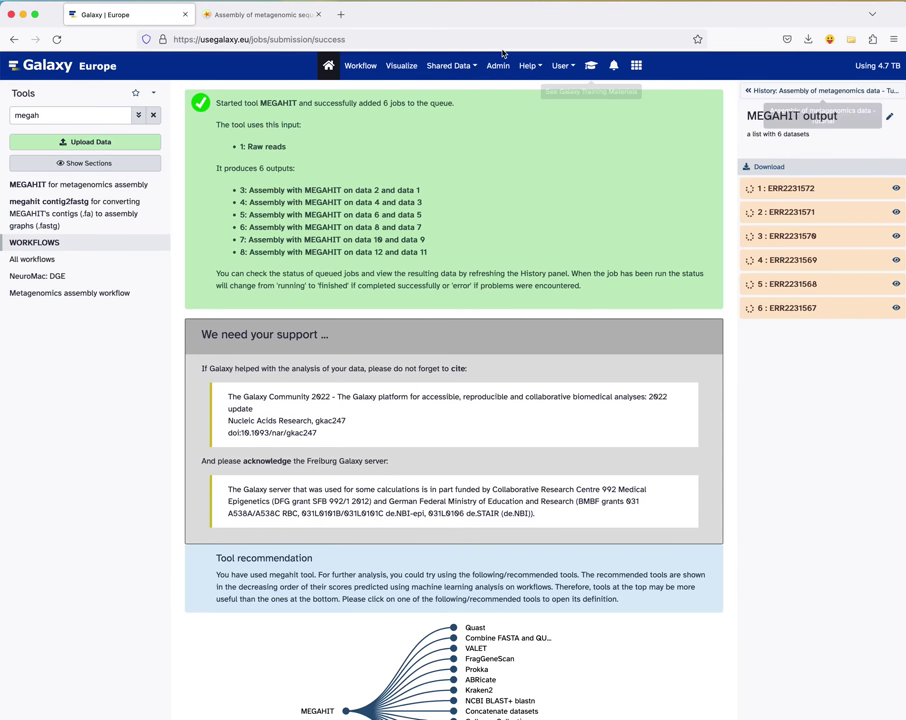
{"action": "left_click", "coordinate": [590, 66]}
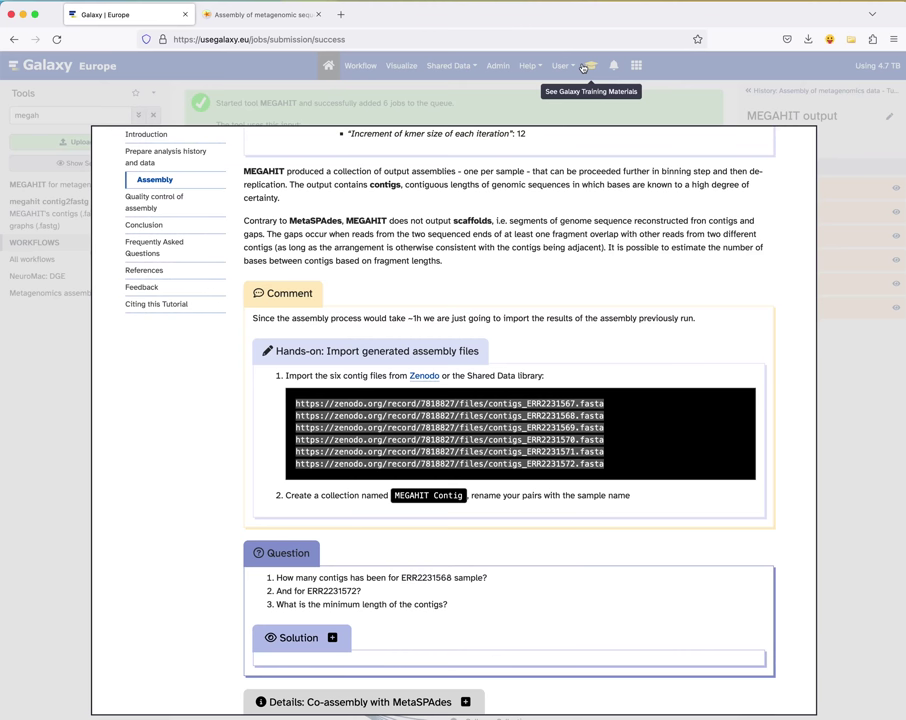
{"action": "scroll", "coordinate": [655, 280], "scroll_direction": "down", "scroll_amount": 2}
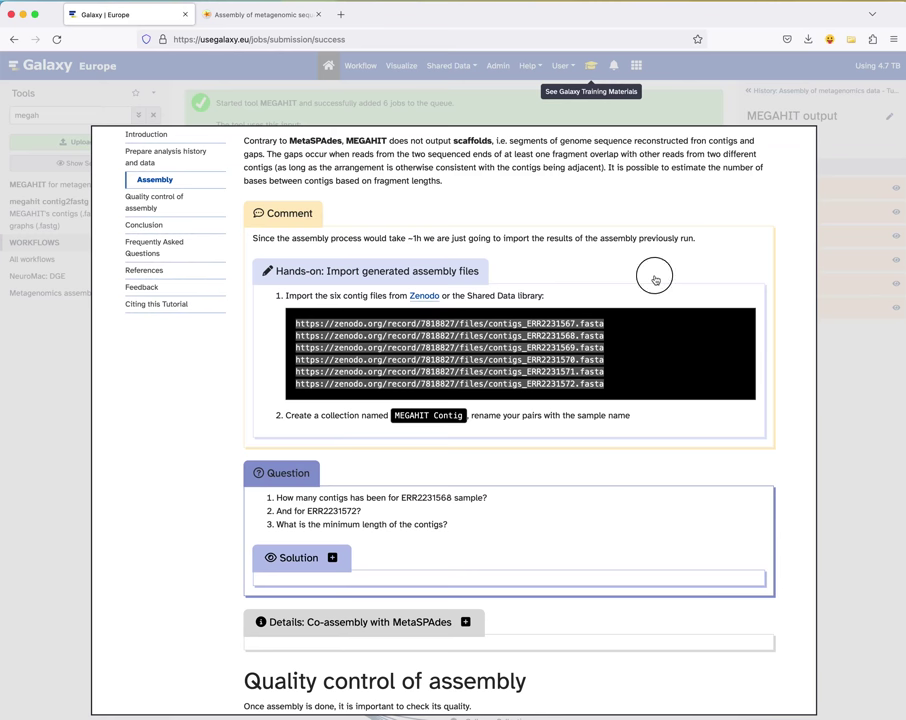
{"action": "scroll", "coordinate": [655, 280], "scroll_direction": "down", "scroll_amount": 3}
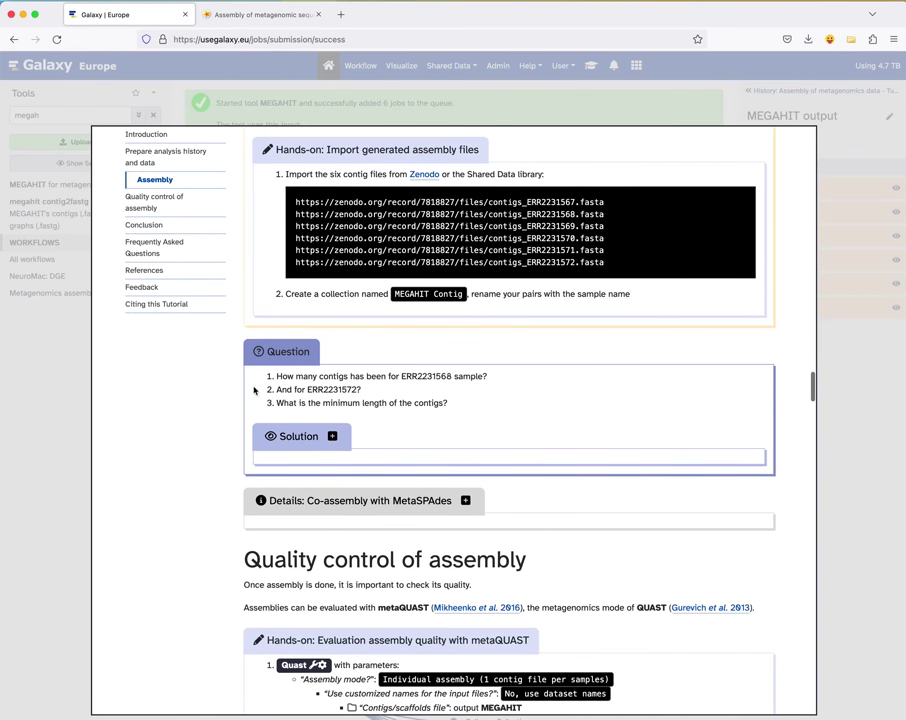
{"action": "left_click_drag", "start_coordinate": [281, 378], "coordinate": [425, 378]}
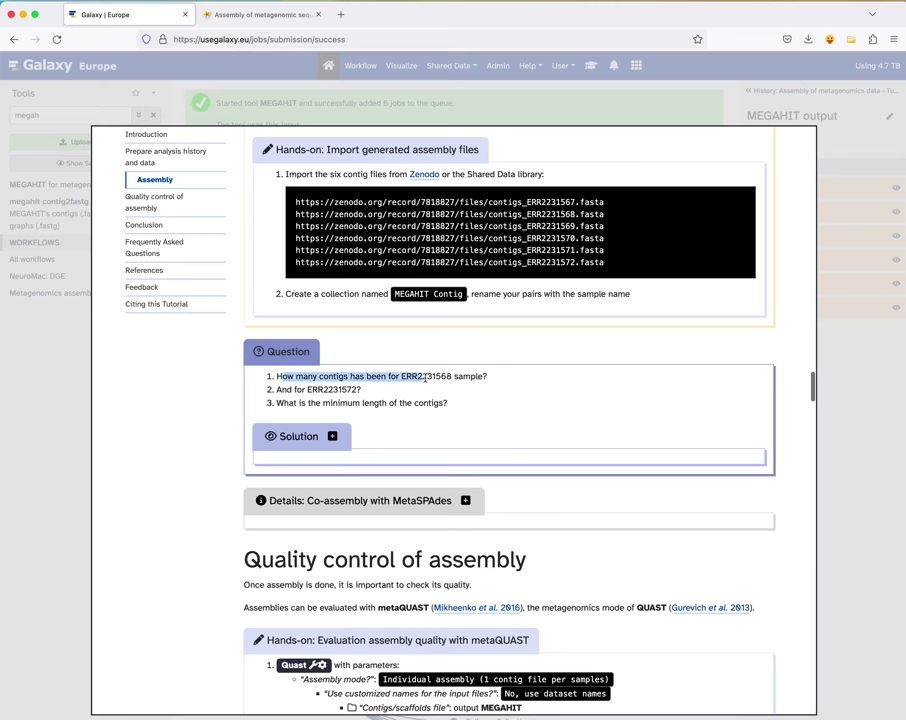
{"action": "left_click", "coordinate": [425, 377]}
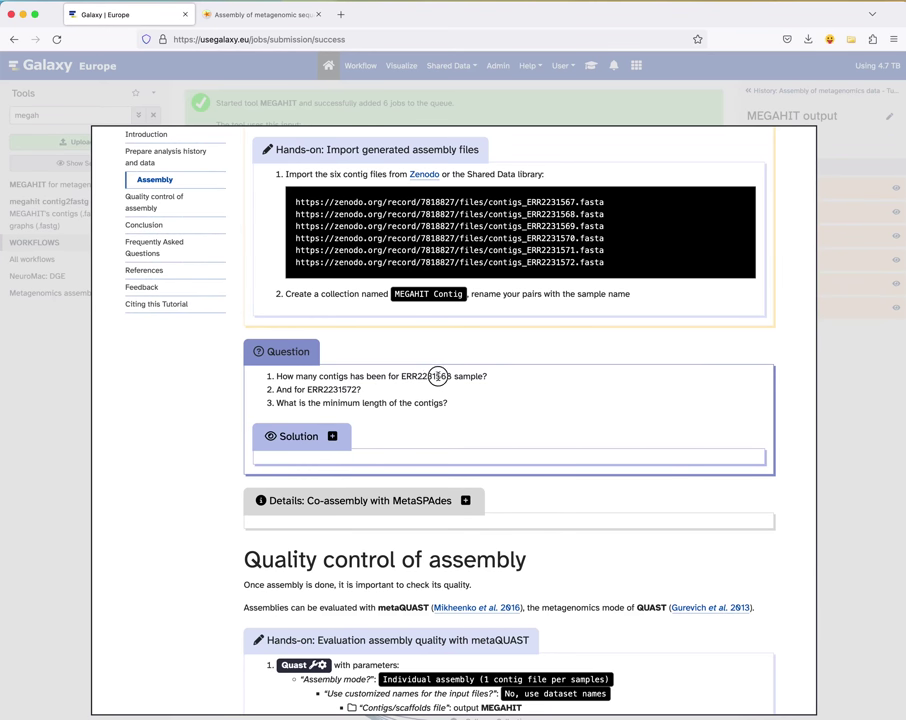
{"action": "double_click", "coordinate": [438, 376]}
{"action": "double_click", "coordinate": [343, 389]}
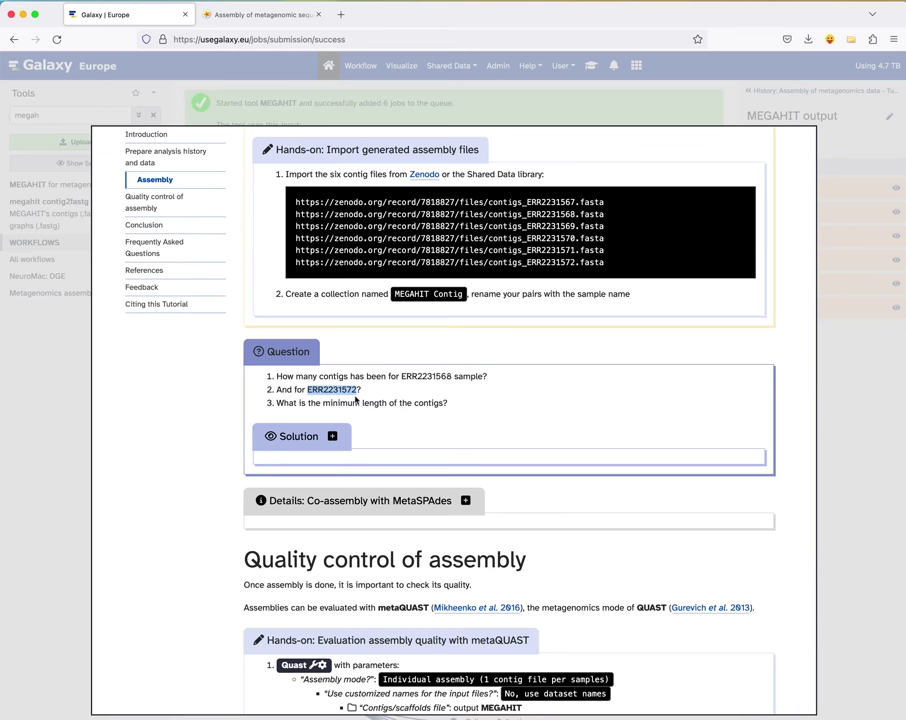
Step: Expand ERR2231572 and ERR2231568 in MEGAHIT output to show 122,526 and 228,719 sequences
{"action": "left_click", "coordinate": [819, 374]}
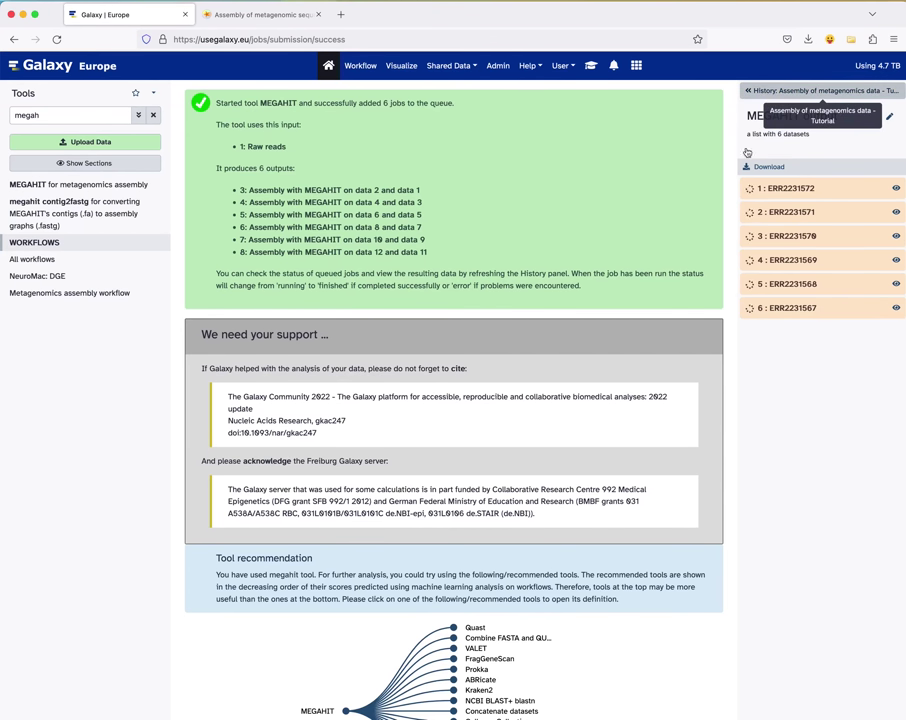
{"action": "left_click", "coordinate": [797, 90]}
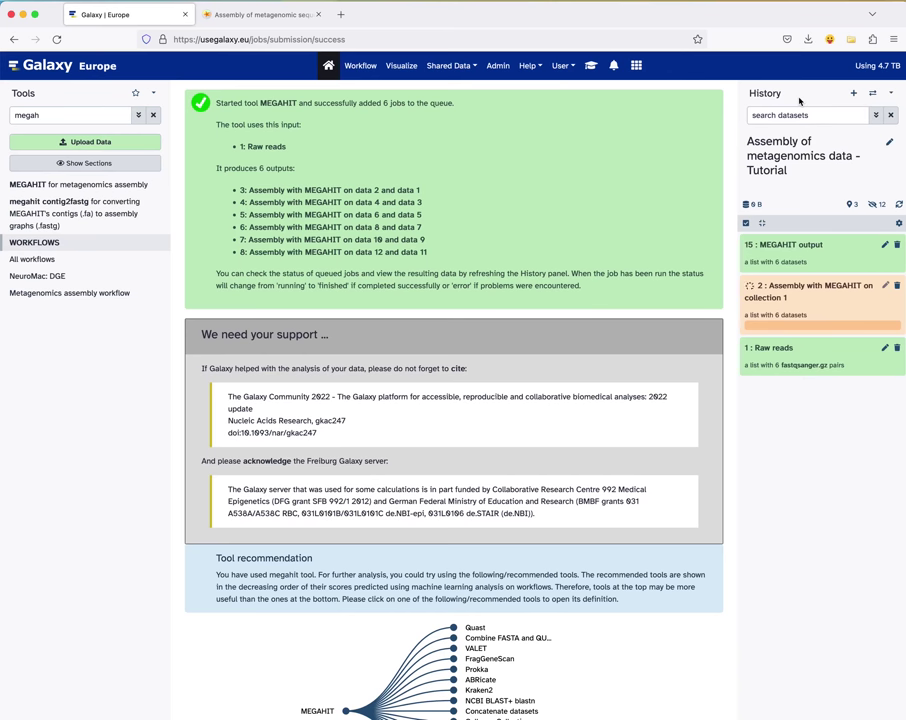
{"action": "left_click", "coordinate": [772, 248]}
{"action": "left_click", "coordinate": [789, 245]}
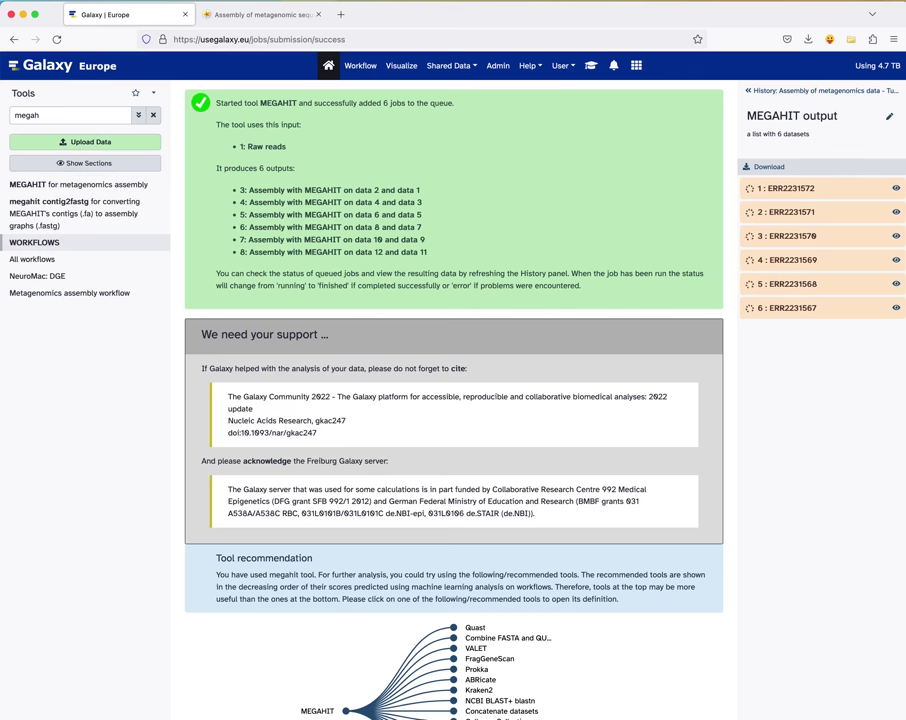
{"action": "left_click", "coordinate": [775, 90]}
{"action": "left_click", "coordinate": [781, 246]}
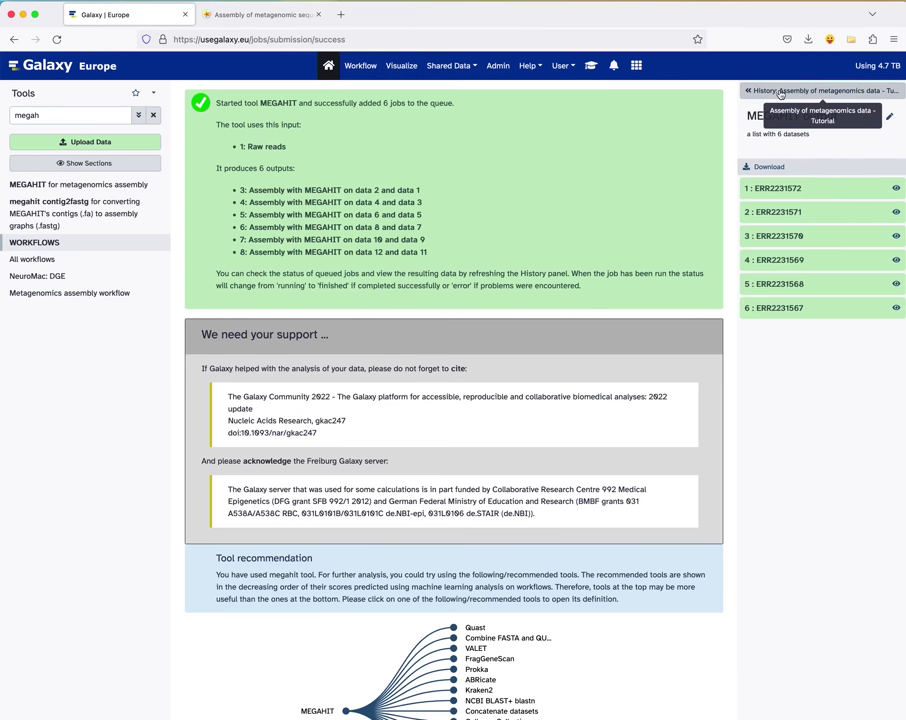
{"action": "left_click", "coordinate": [780, 92]}
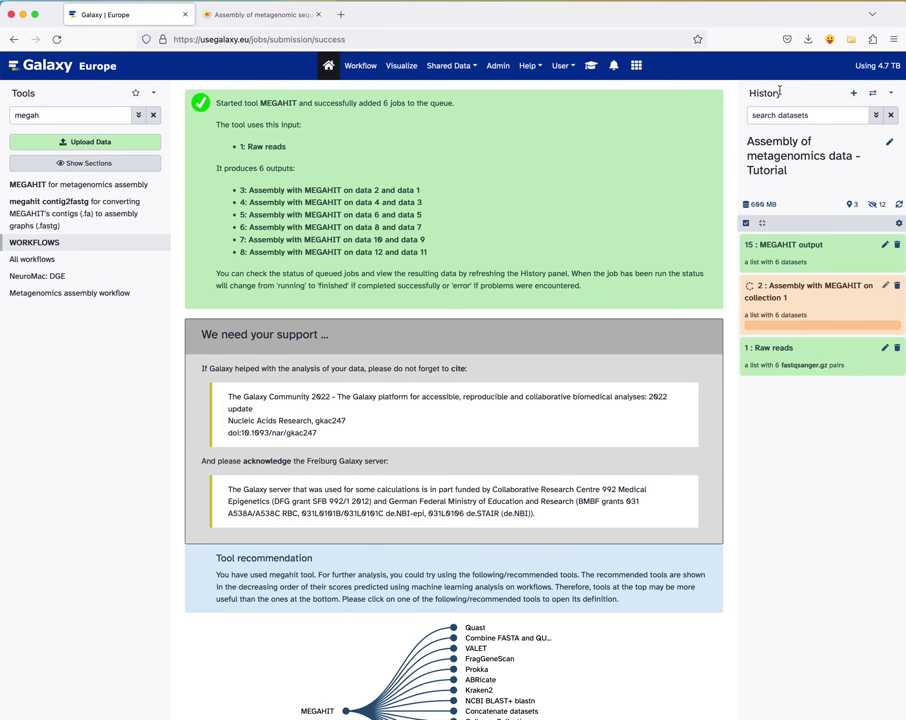
{"action": "left_click", "coordinate": [814, 252]}
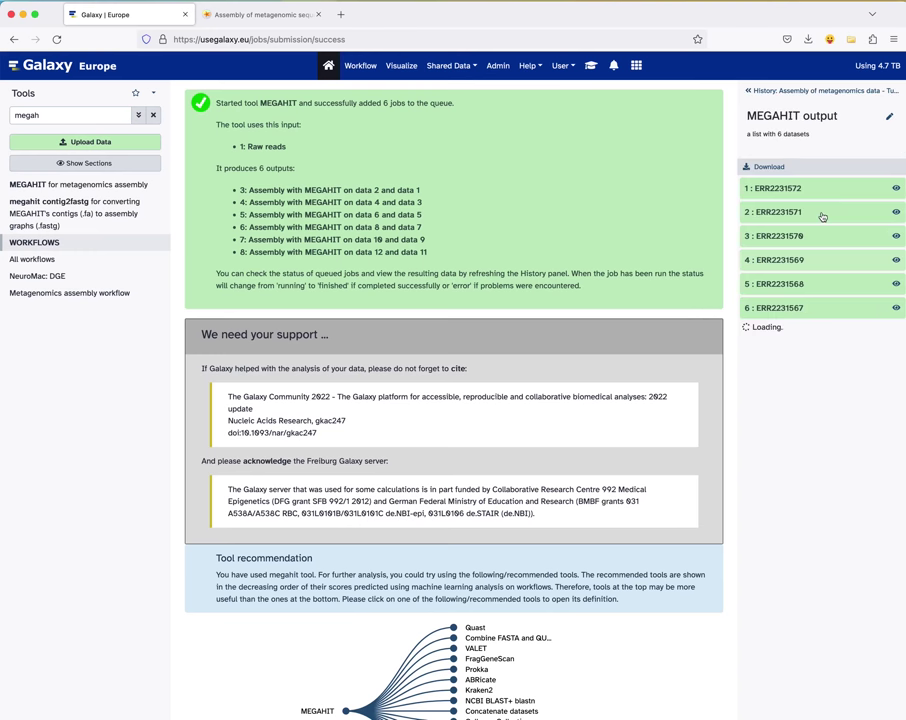
{"action": "left_click", "coordinate": [783, 188]}
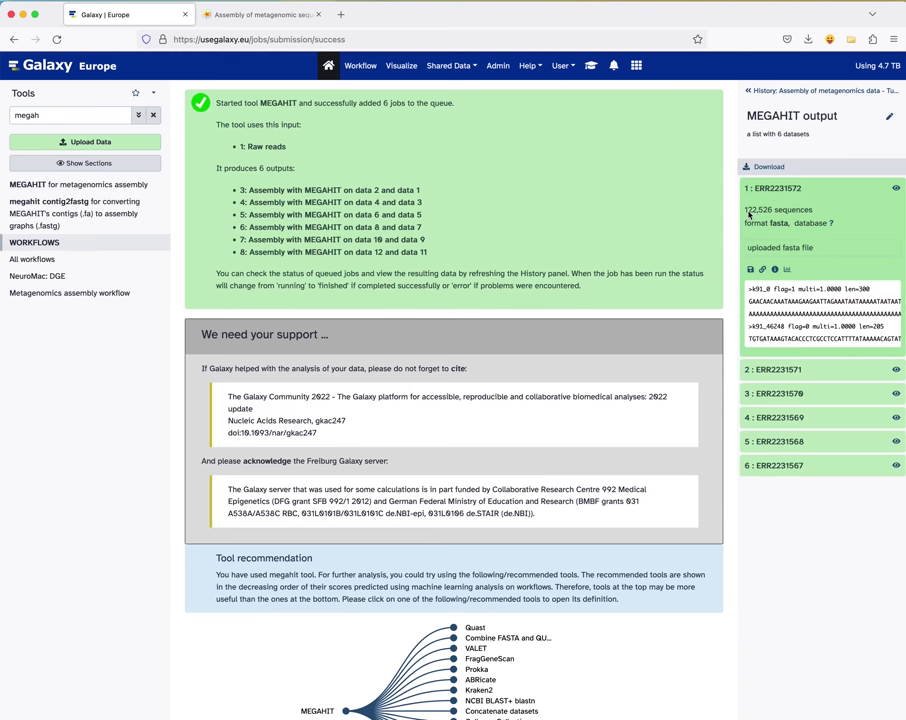
{"action": "left_click_drag", "start_coordinate": [745, 213], "coordinate": [774, 212]}
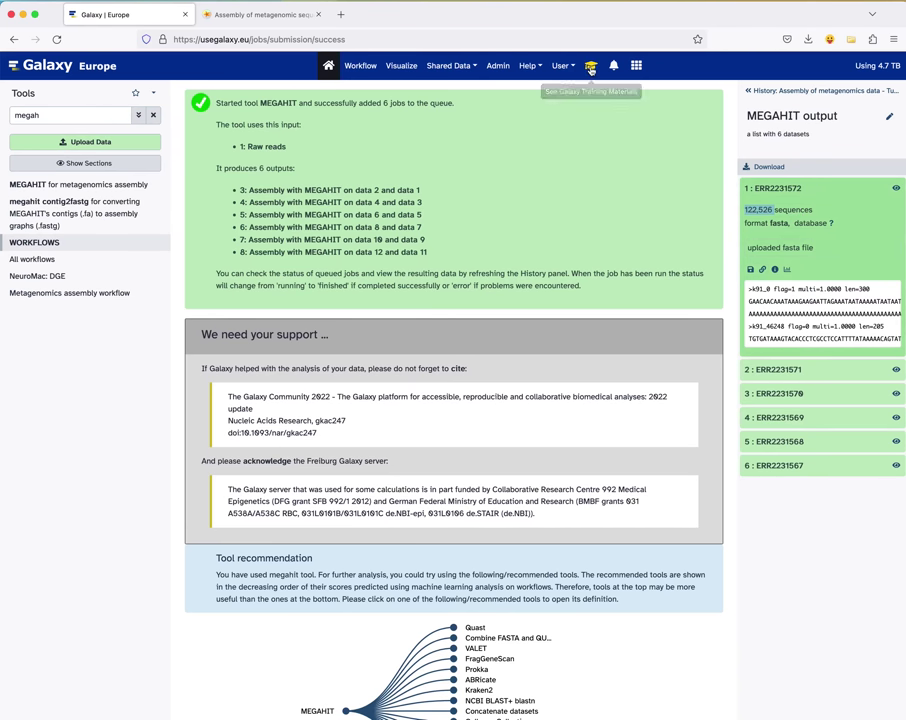
{"action": "left_click", "coordinate": [795, 442]}
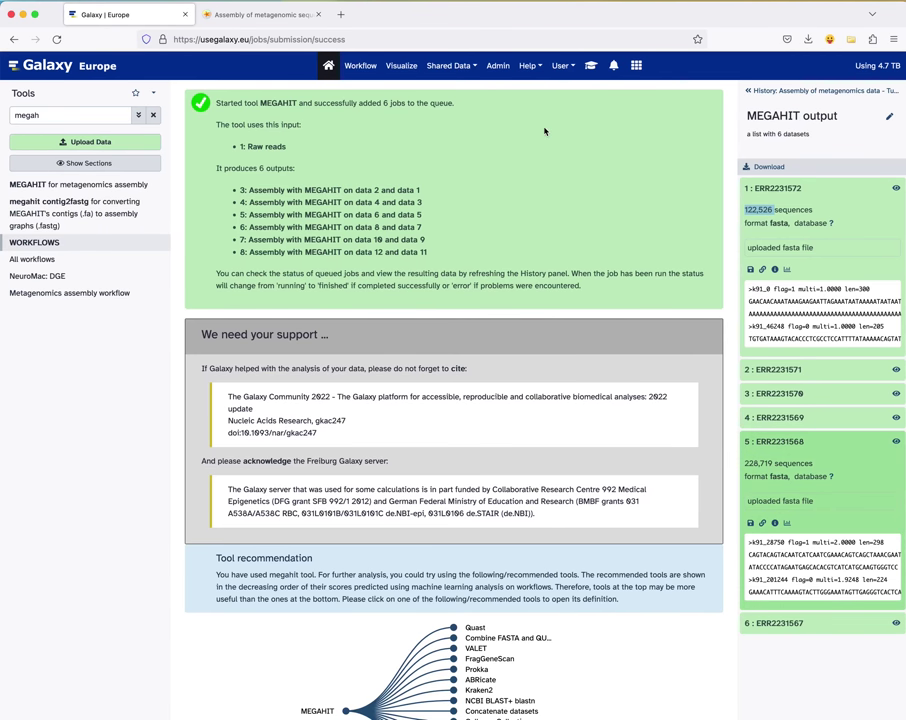
{"action": "left_click", "coordinate": [589, 68]}
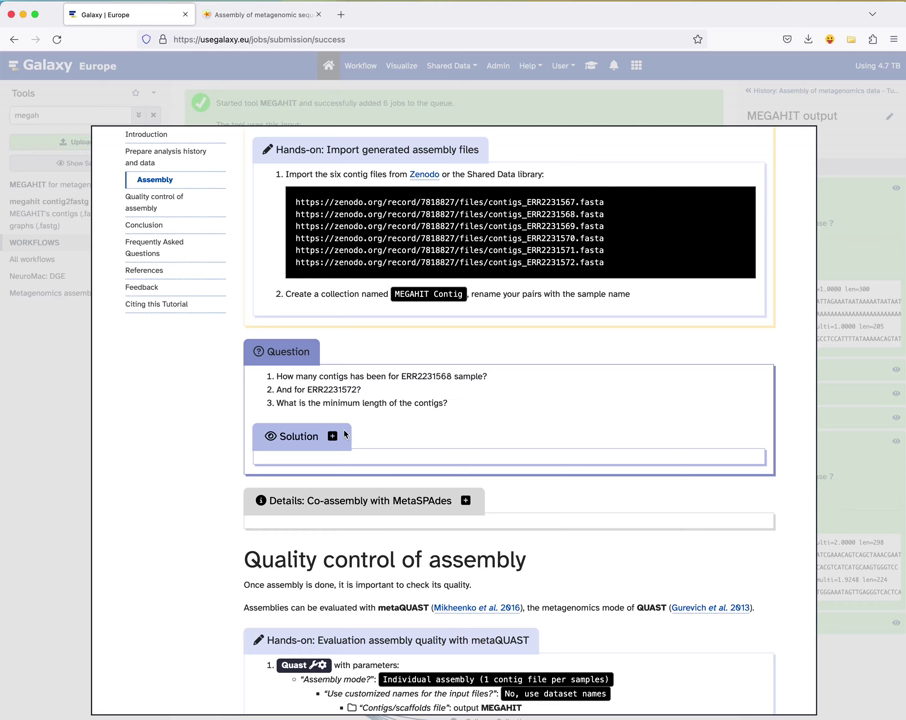
Step: Reveal the tutorial's contig-question solutions, then view the details of contigs_ERR2231568.fasta
{"action": "left_click", "coordinate": [877, 250]}
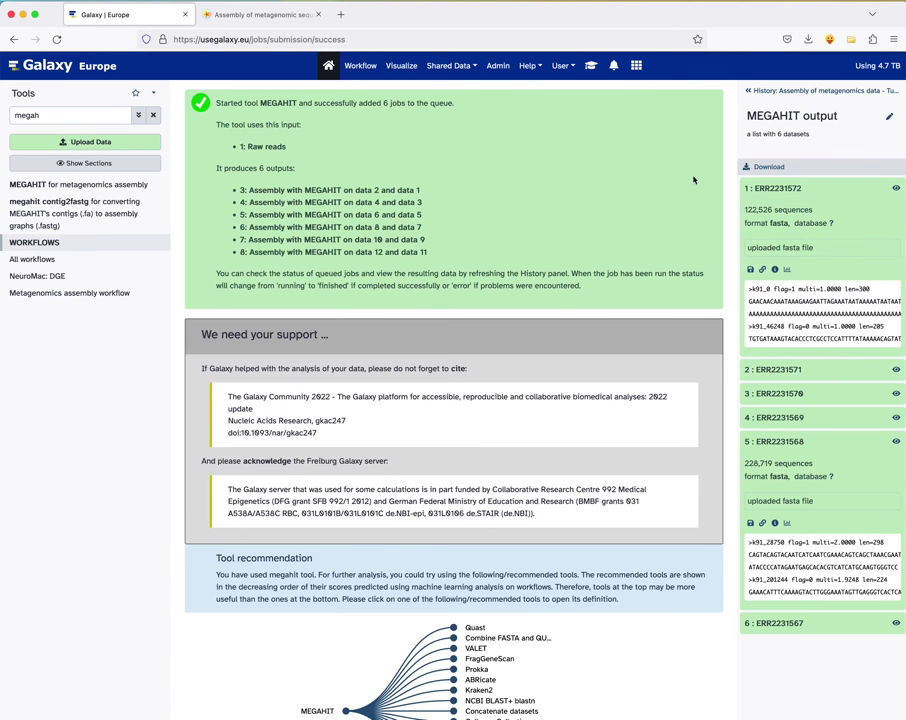
{"action": "left_click", "coordinate": [592, 66]}
{"action": "left_click", "coordinate": [333, 437]}
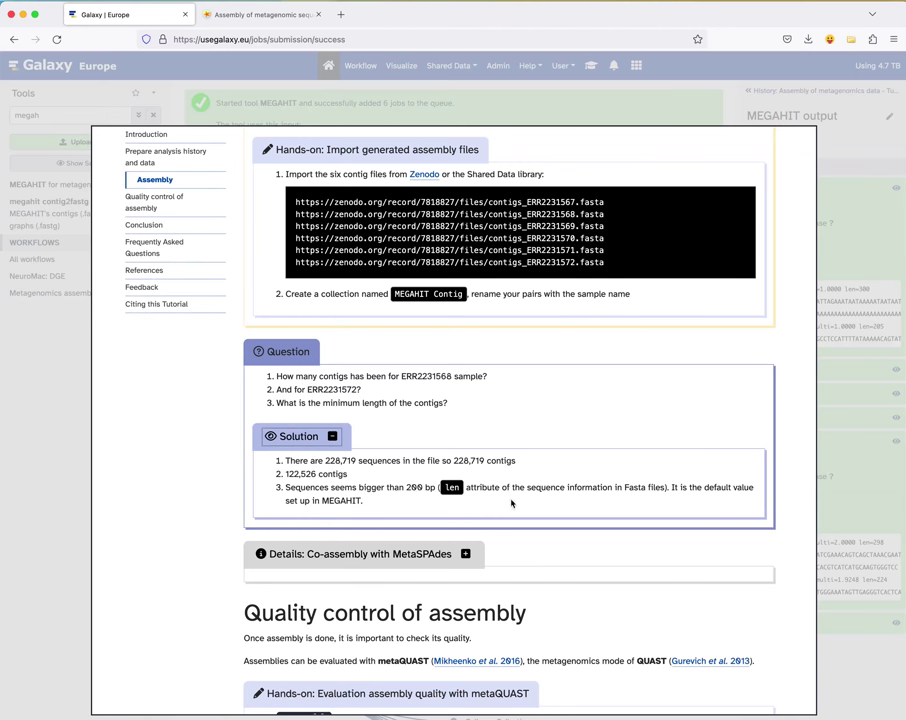
{"action": "left_click", "coordinate": [824, 520]}
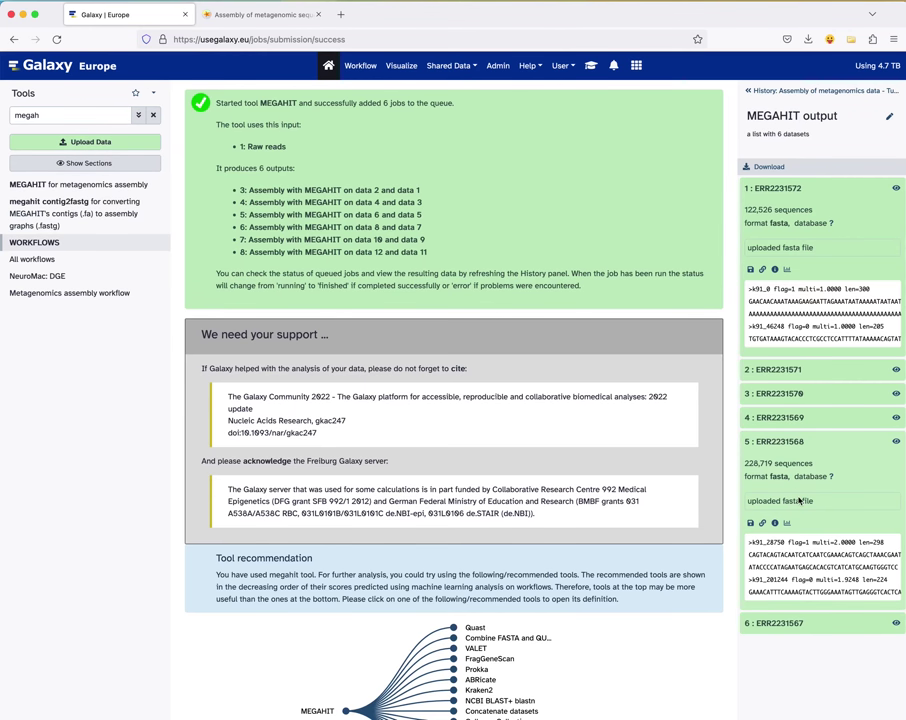
{"action": "left_click", "coordinate": [774, 522]}
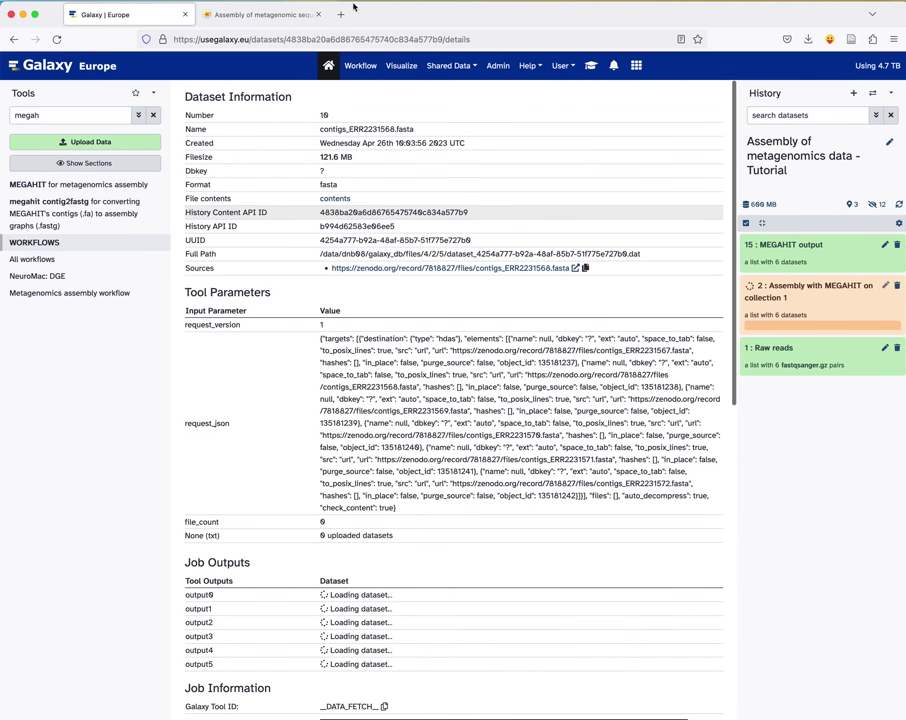
Step: Read the tutorial's Co-assembly with MetaSPAdes details in the training overlay
{"action": "left_click", "coordinate": [288, 14]}
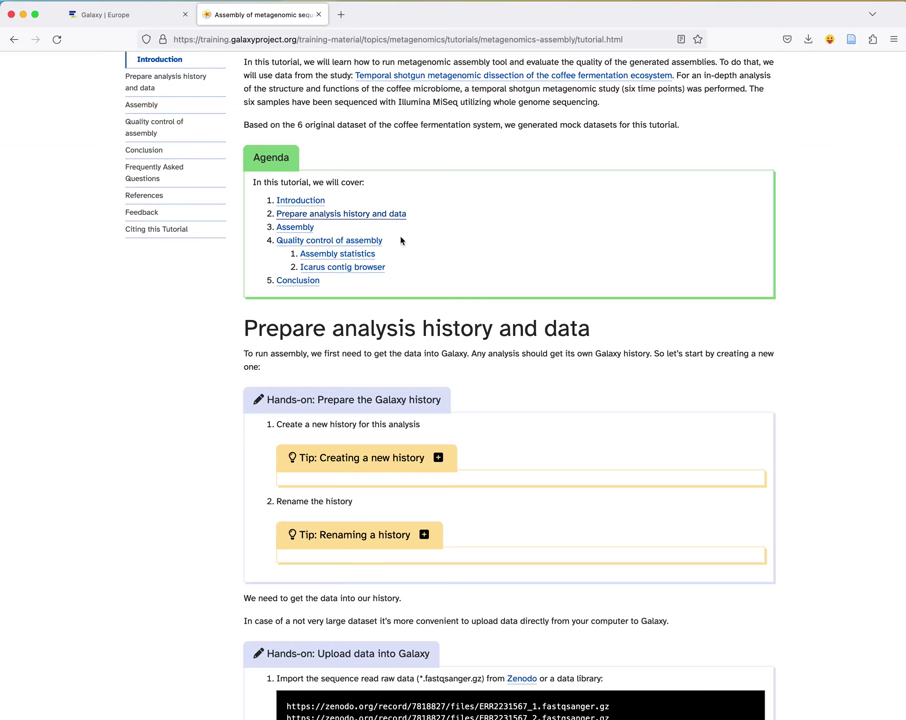
{"action": "scroll", "coordinate": [428, 238], "scroll_direction": "down", "scroll_amount": 5}
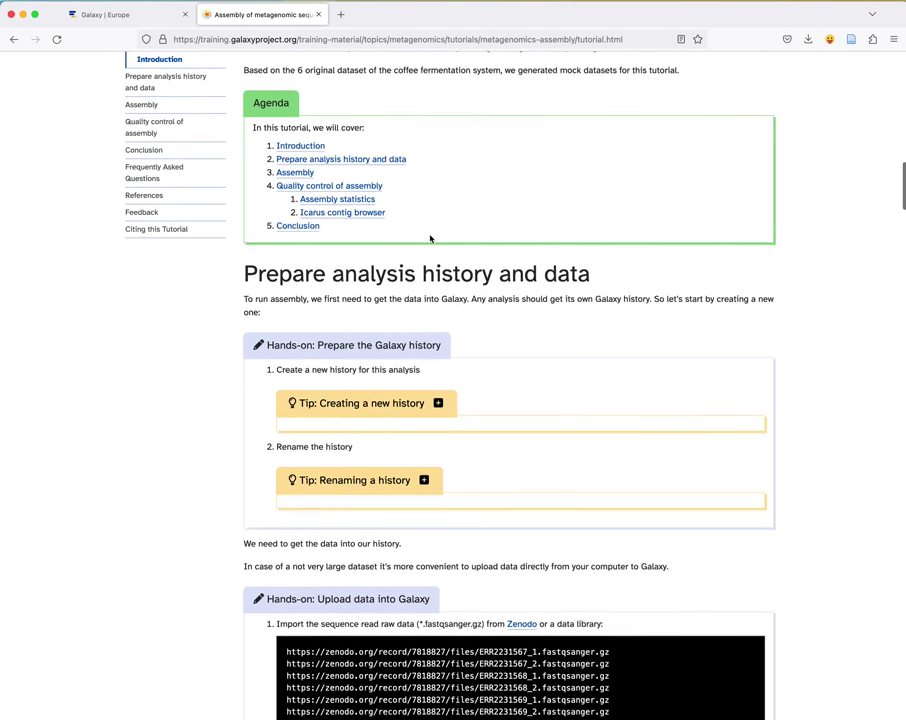
{"action": "left_click", "coordinate": [137, 16]}
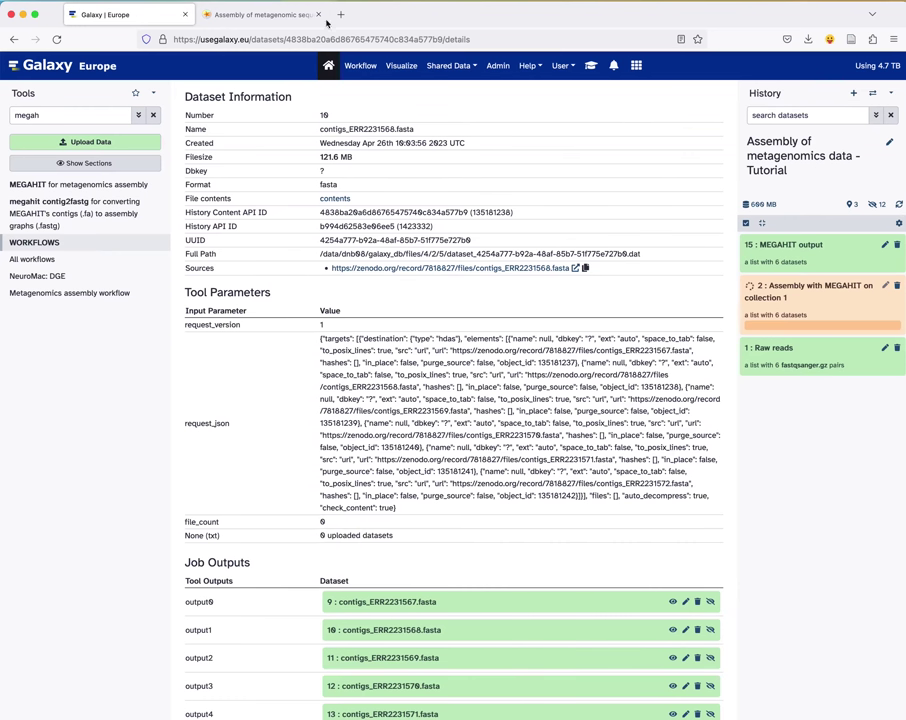
{"action": "left_click", "coordinate": [591, 65]}
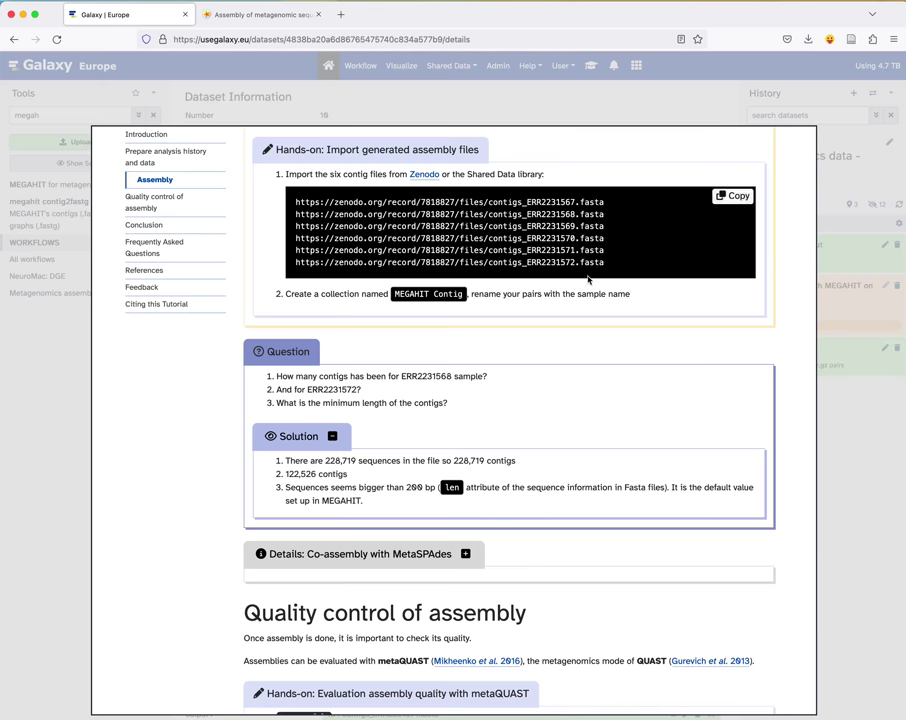
{"action": "scroll", "coordinate": [582, 277], "scroll_direction": "down", "scroll_amount": 4}
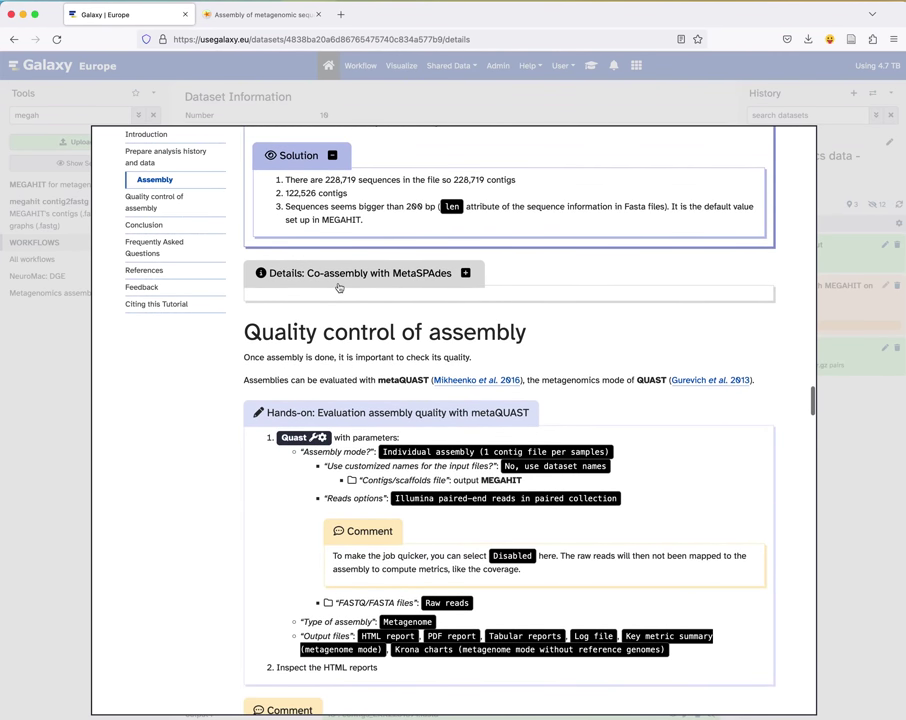
{"action": "left_click", "coordinate": [405, 277]}
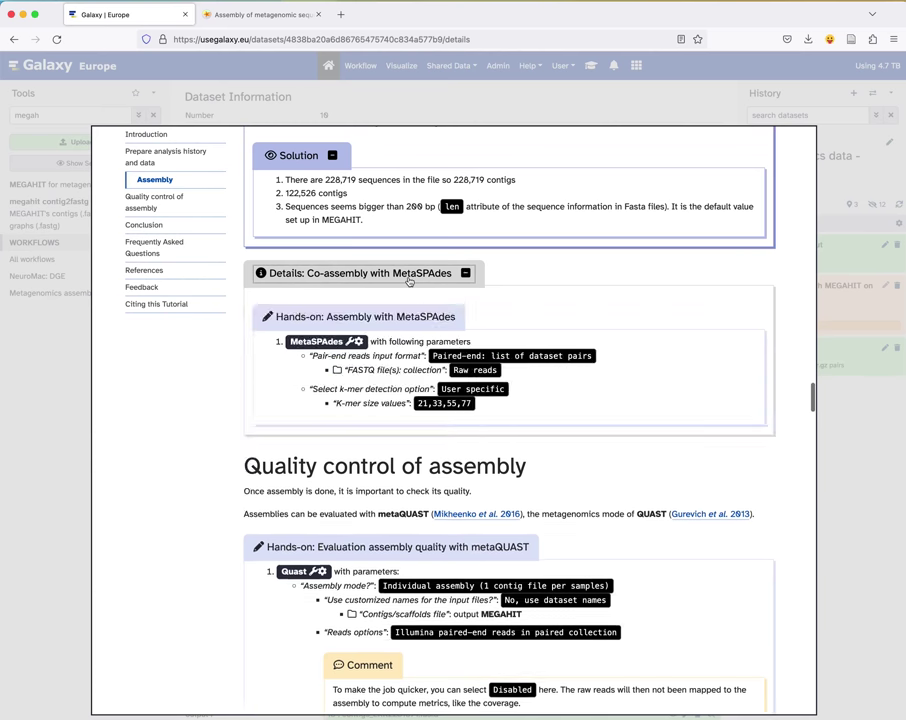
{"action": "left_click", "coordinate": [466, 273]}
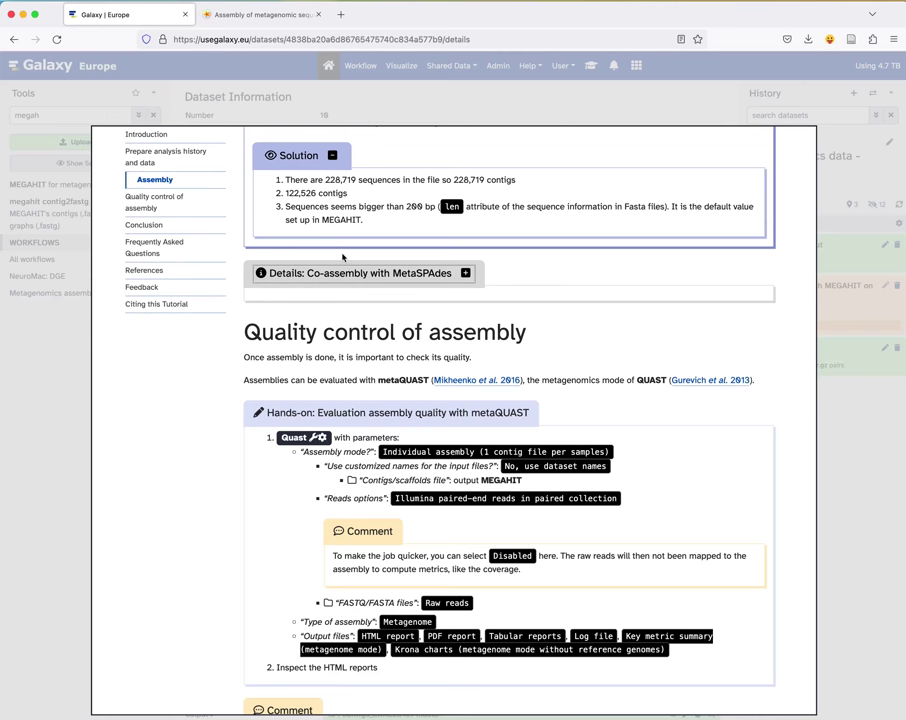
Step: Launch Quast from the tutorial's metaQUAST step and return to the dataset details
{"action": "scroll", "coordinate": [356, 354], "scroll_direction": "down", "scroll_amount": 2}
{"action": "scroll", "coordinate": [358, 354], "scroll_direction": "down", "scroll_amount": 1}
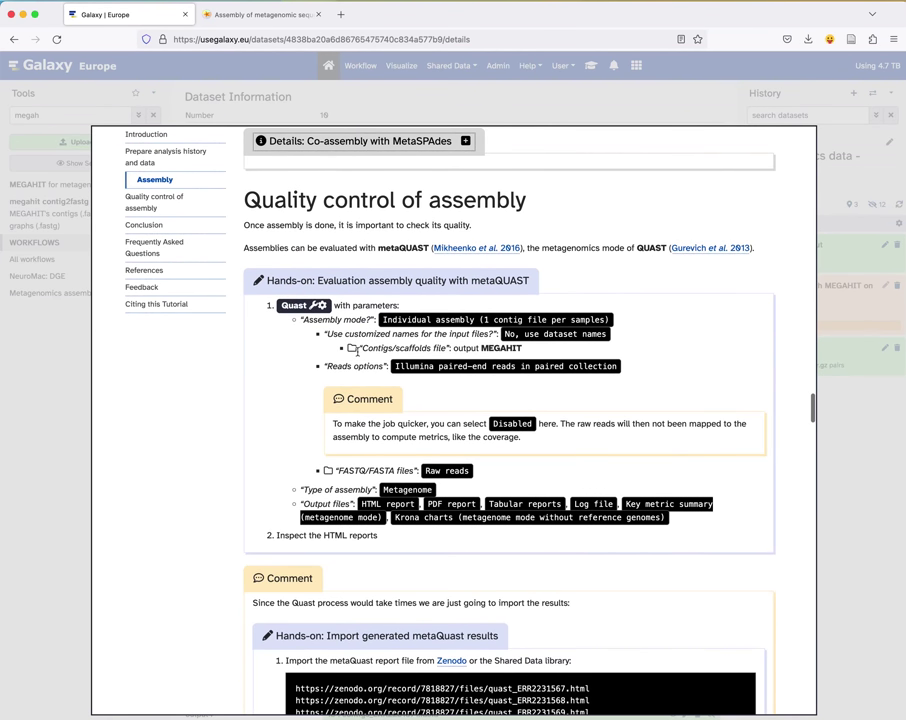
{"action": "left_click", "coordinate": [292, 306]}
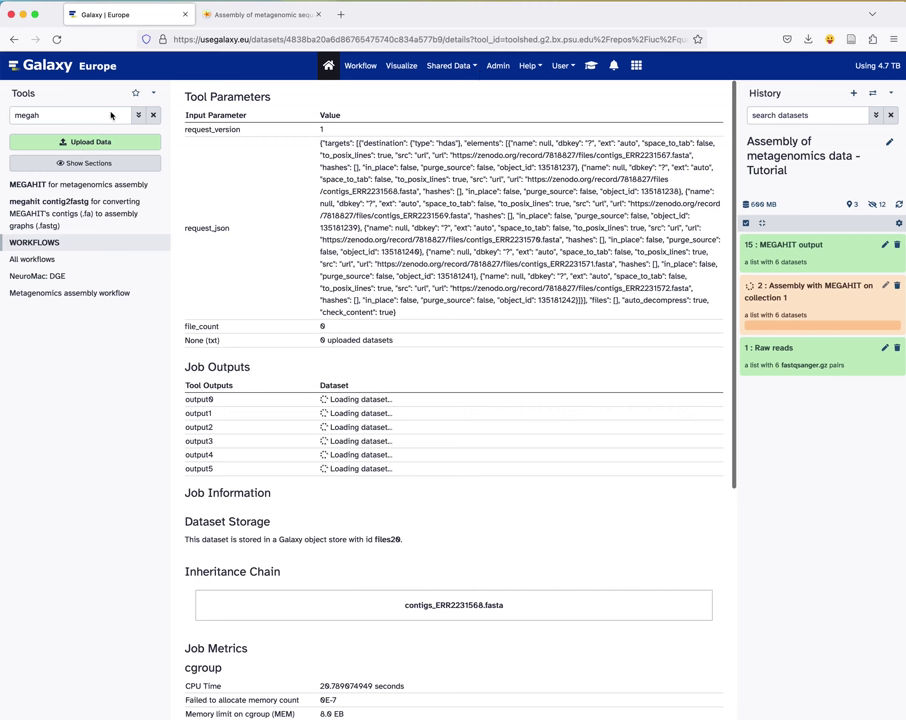
{"action": "left_click", "coordinate": [588, 67]}
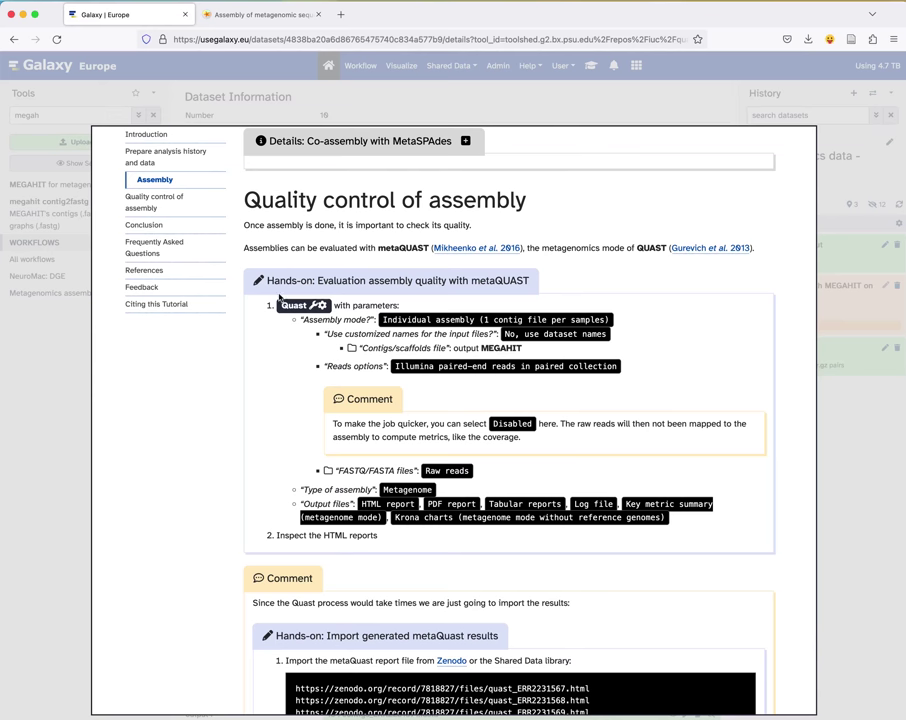
{"action": "left_click", "coordinate": [86, 163]}
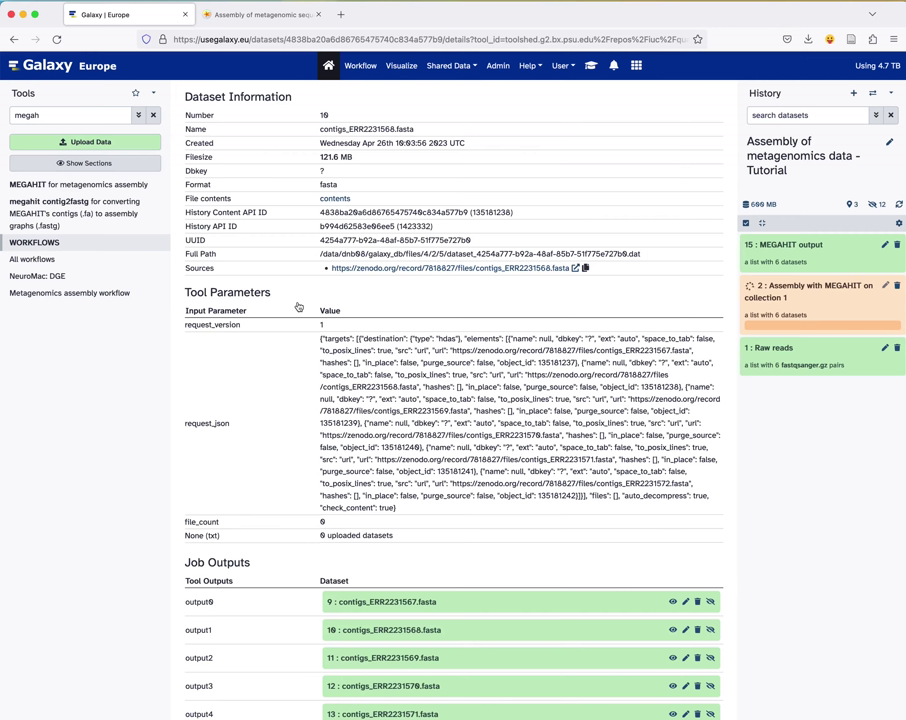
{"action": "double_click", "coordinate": [62, 117]}
Step: Open the Quast tool via a 'quast' search with Individual assembly mode and dataset names kept
{"action": "type", "text": "q"}
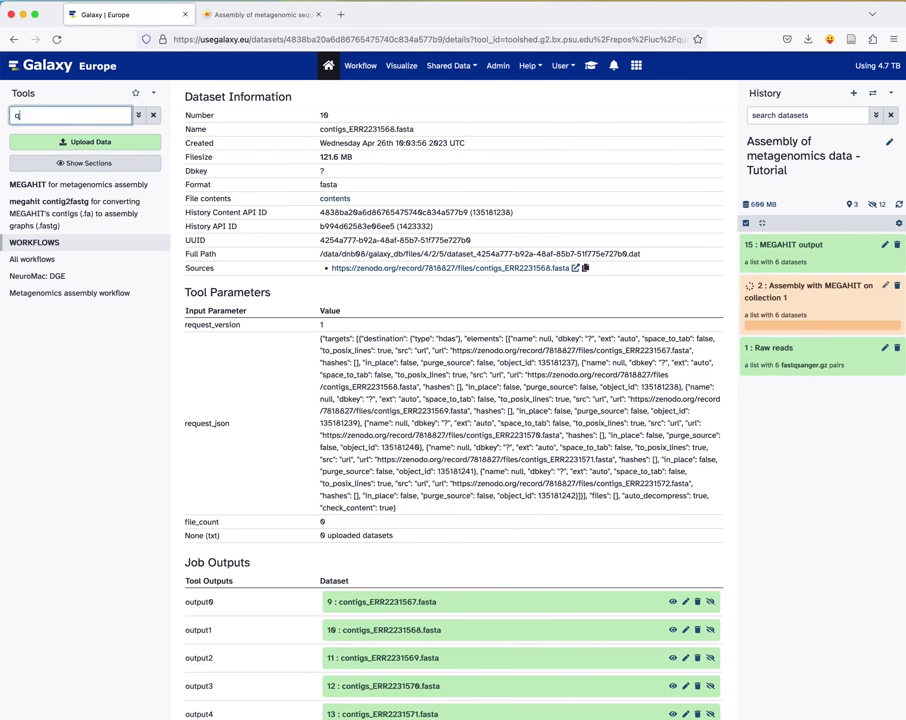
{"action": "type", "text": "uast"}
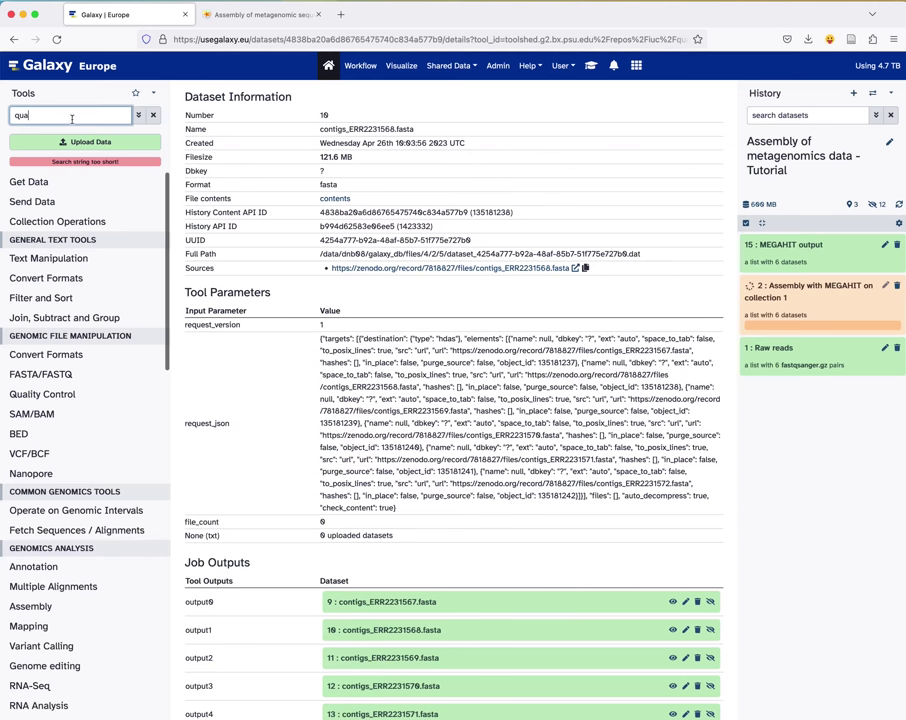
{"action": "left_click", "coordinate": [62, 186]}
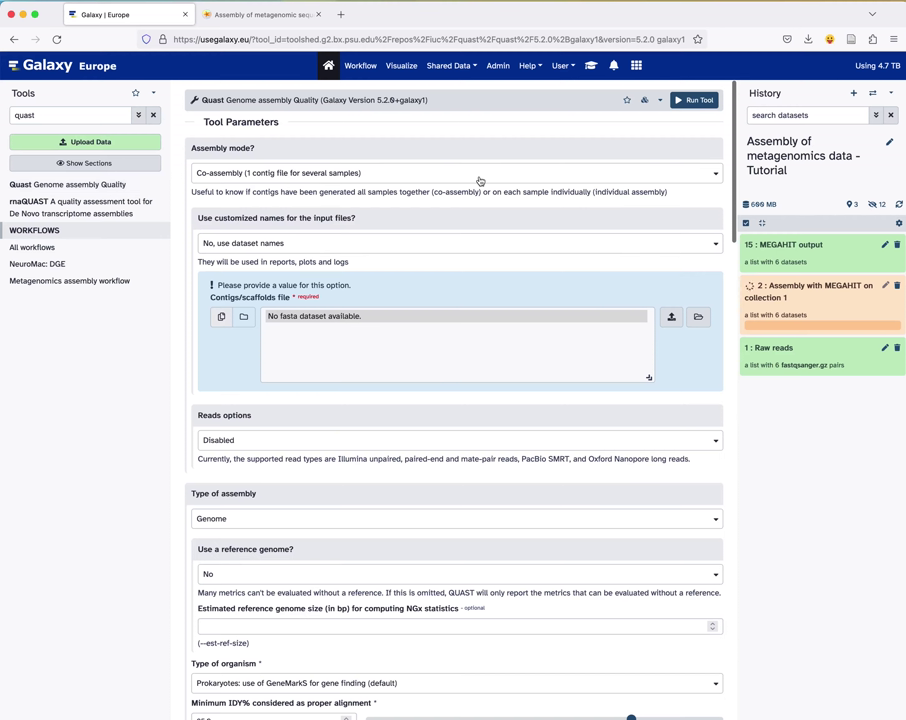
{"action": "left_click", "coordinate": [297, 176]}
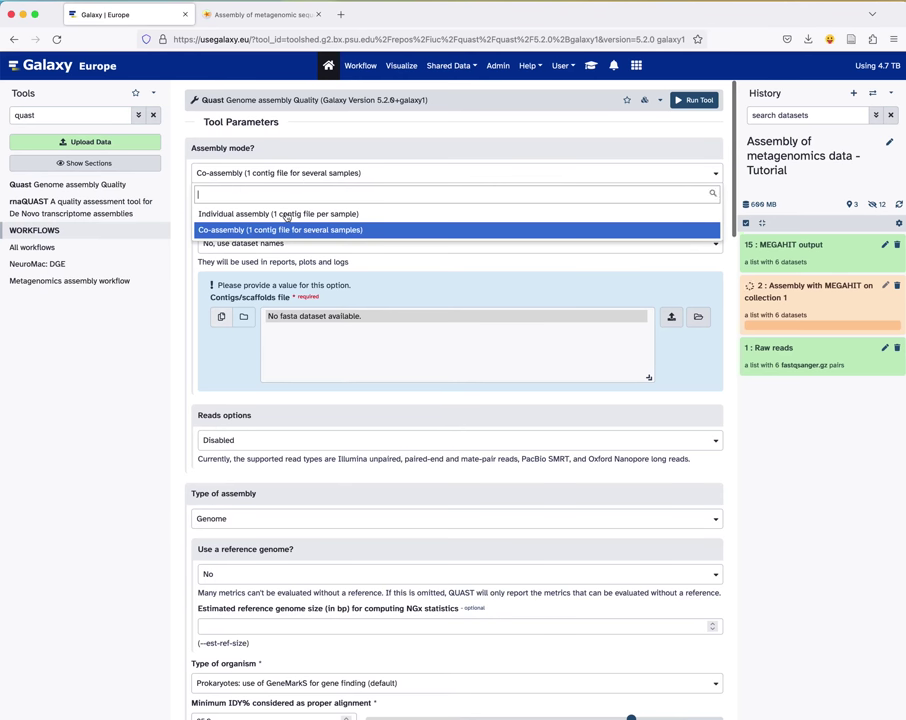
{"action": "left_click", "coordinate": [287, 214]}
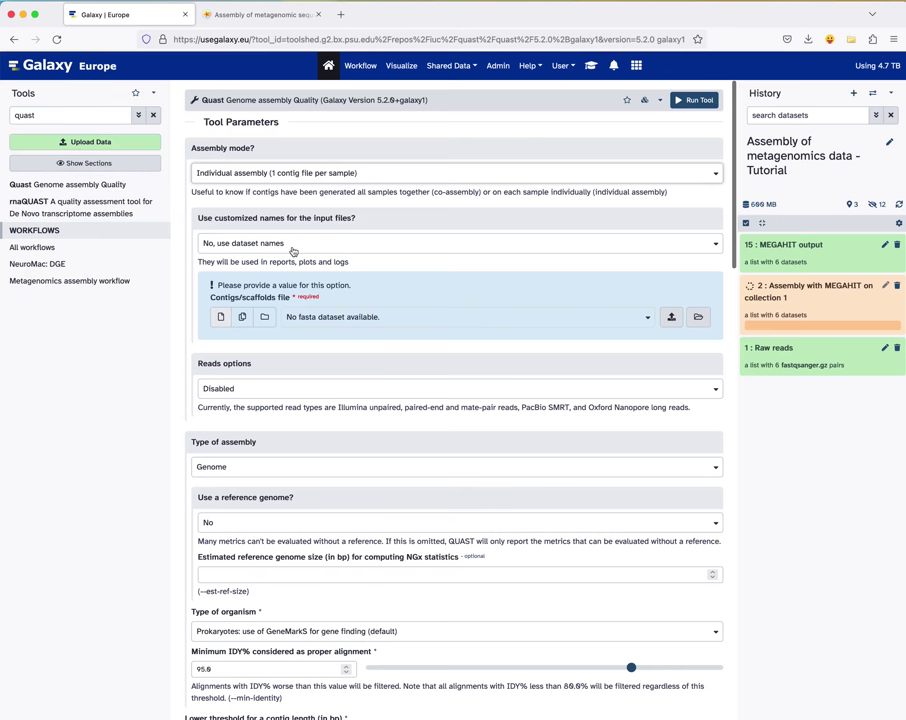
{"action": "left_click", "coordinate": [294, 247]}
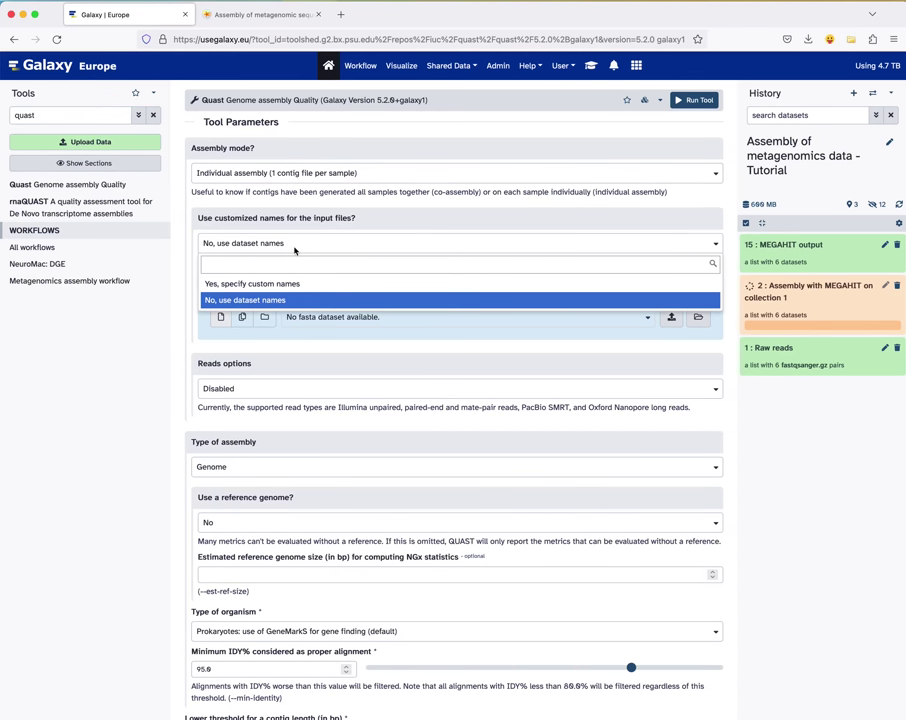
{"action": "left_click", "coordinate": [295, 249]}
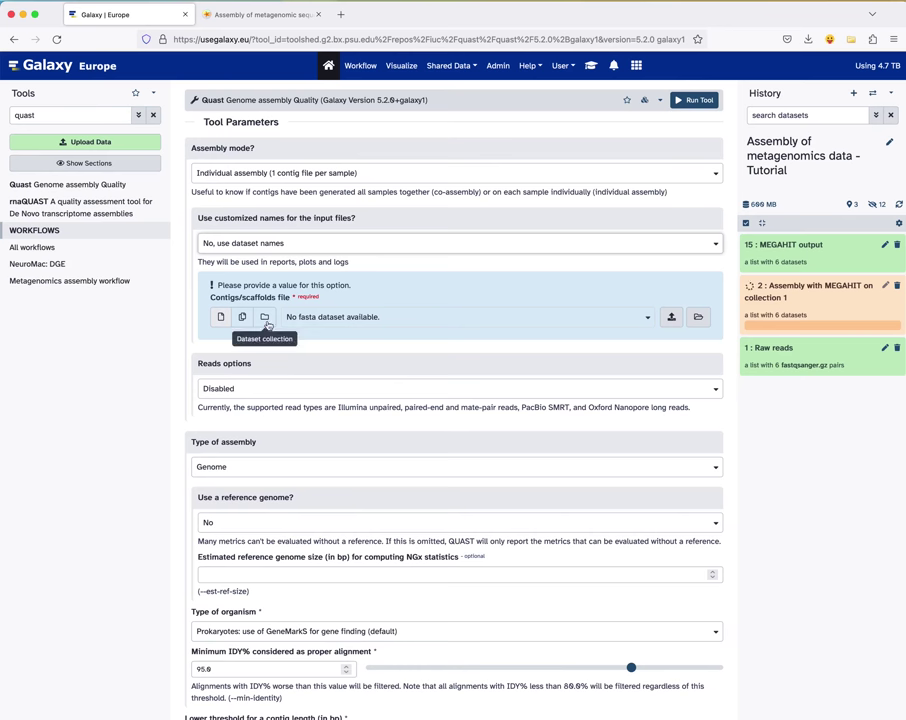
Step: Set the contigs input to the collection '2: Assembly with MEGAHIT on collection 1'
{"action": "left_click", "coordinate": [266, 326]}
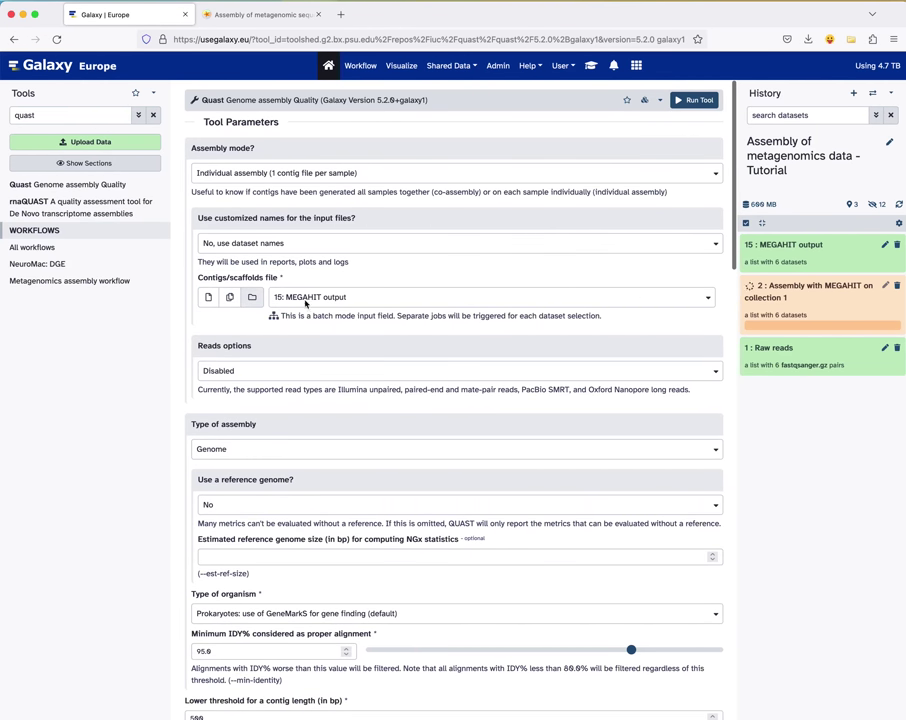
{"action": "left_click", "coordinate": [306, 300]}
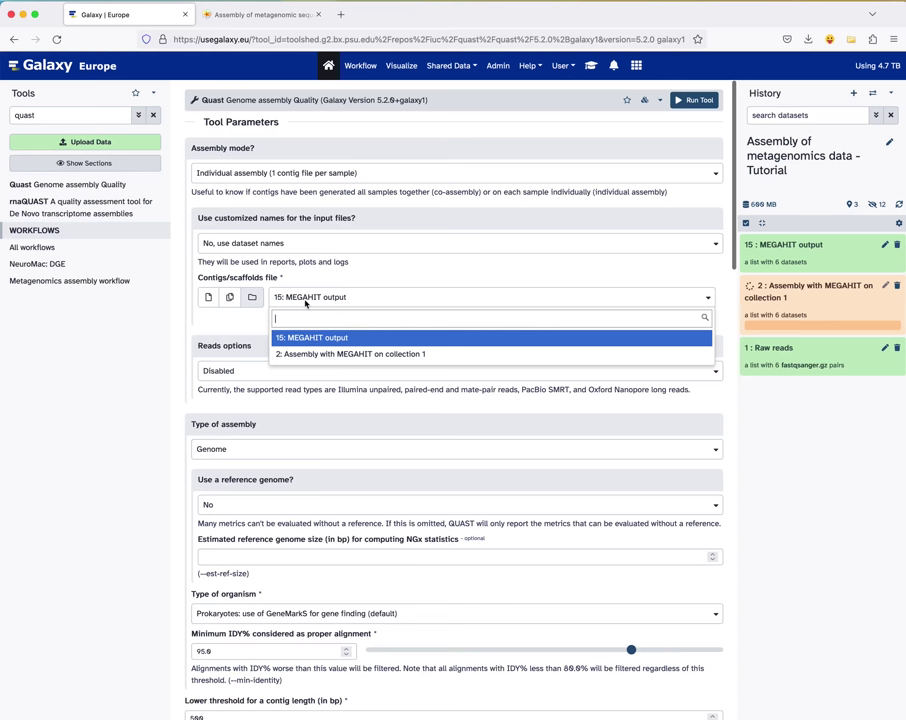
{"action": "left_click", "coordinate": [302, 355]}
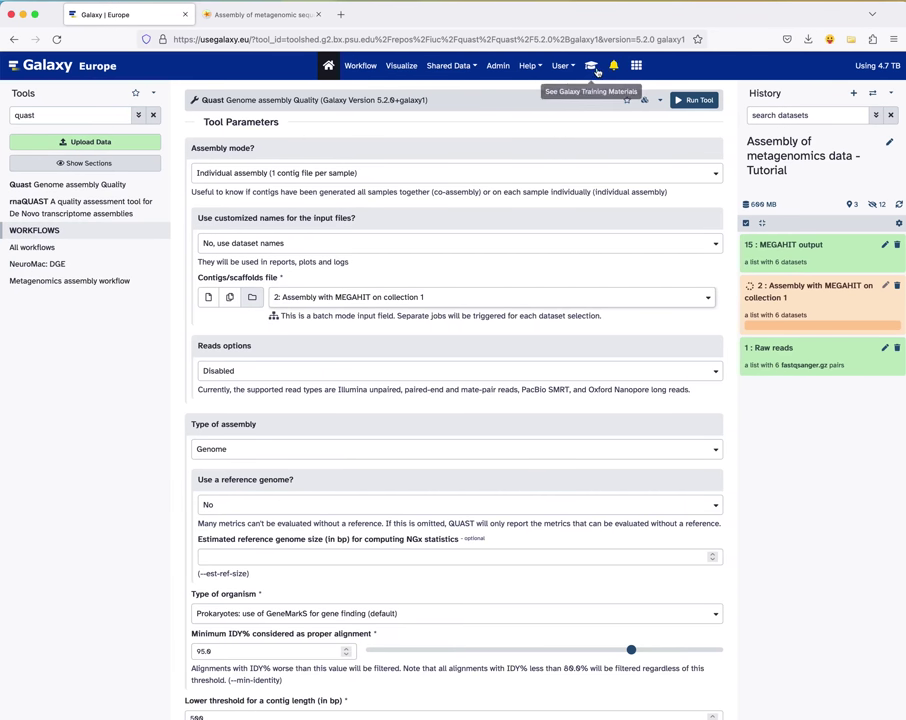
{"action": "left_click", "coordinate": [592, 67]}
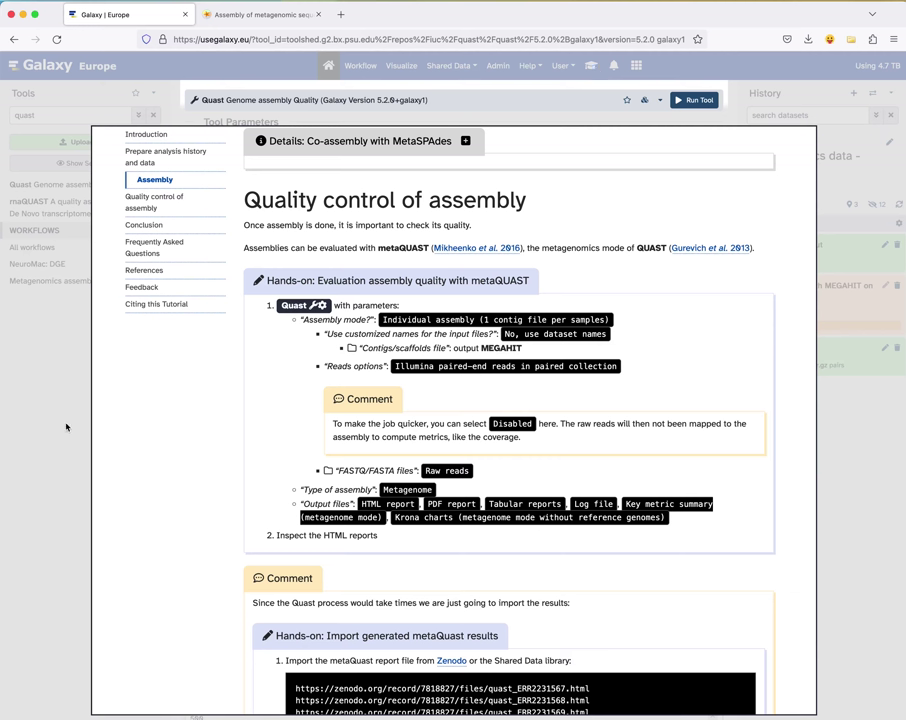
{"action": "left_click", "coordinate": [65, 422]}
{"action": "left_click", "coordinate": [220, 374]}
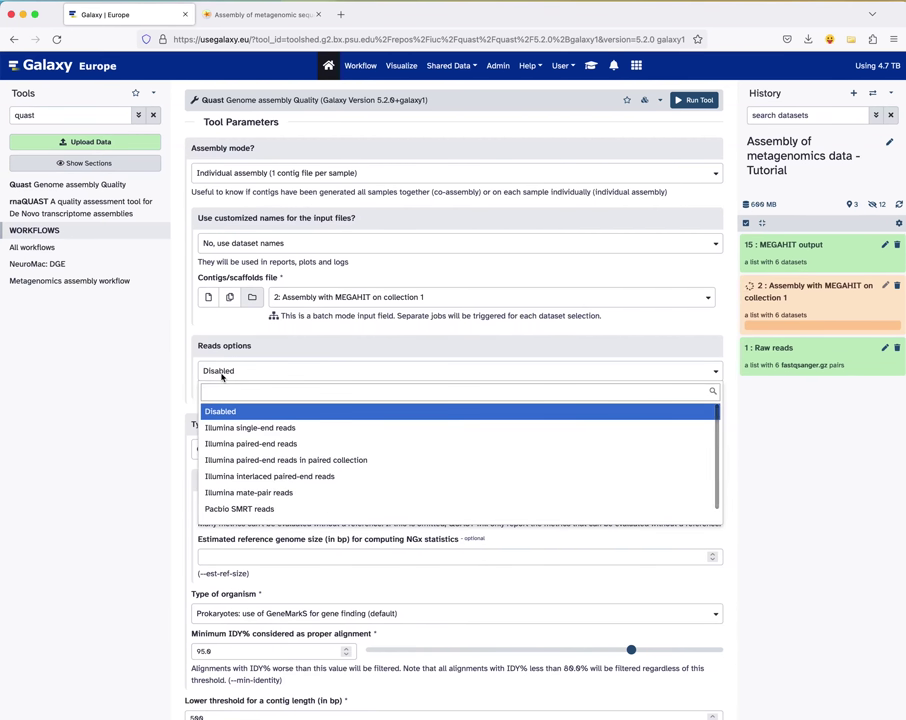
Step: Use Illumina paired-end reads in a paired collection and set the assembly type to Metagenome
{"action": "left_click", "coordinate": [252, 462]}
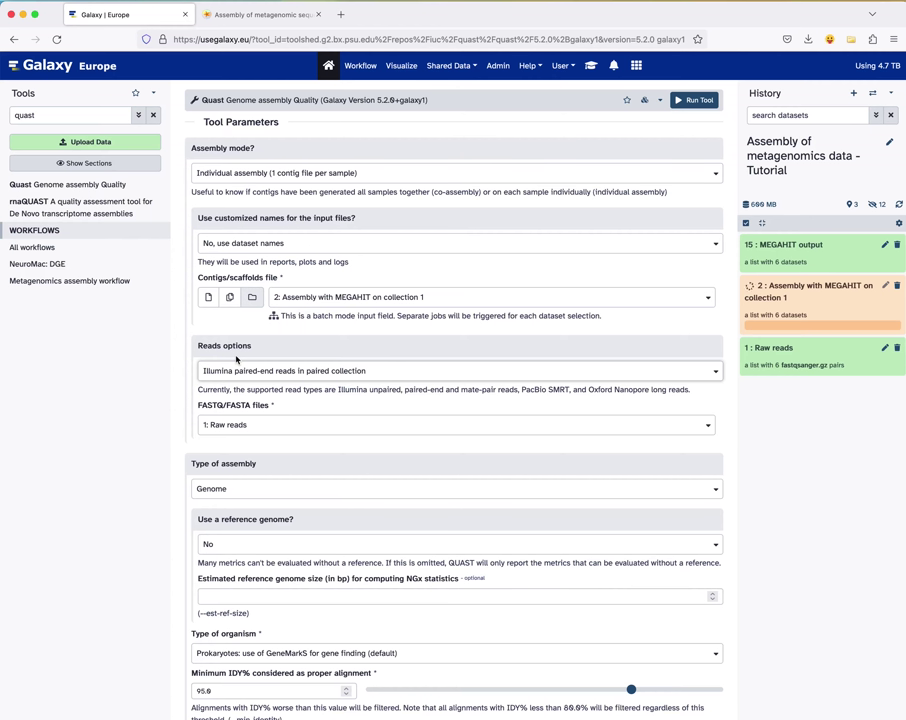
{"action": "scroll", "coordinate": [230, 400], "scroll_direction": "down", "scroll_amount": 2}
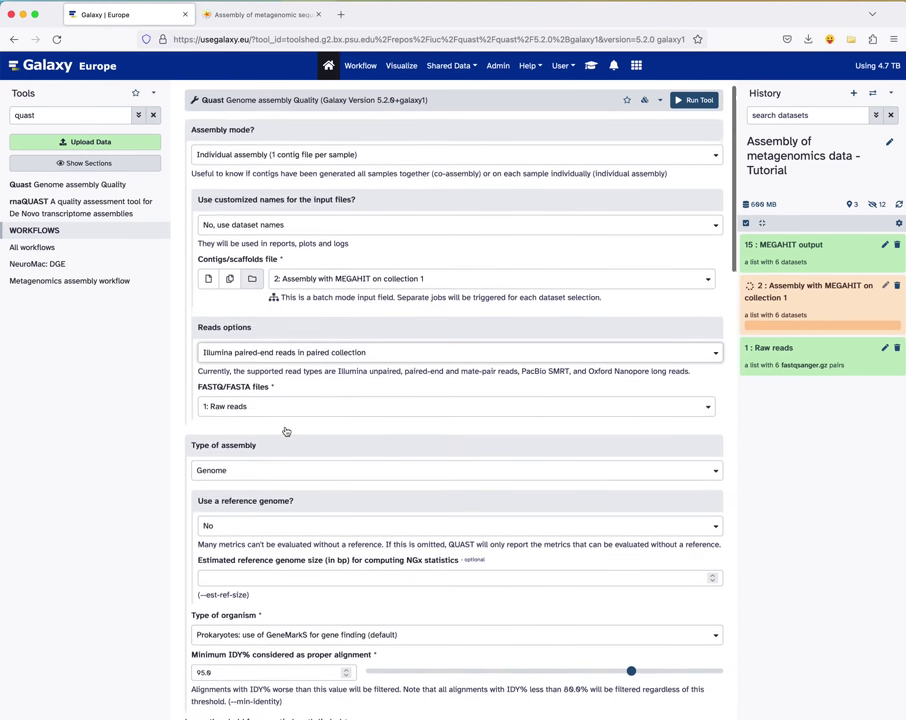
{"action": "left_click", "coordinate": [224, 427]}
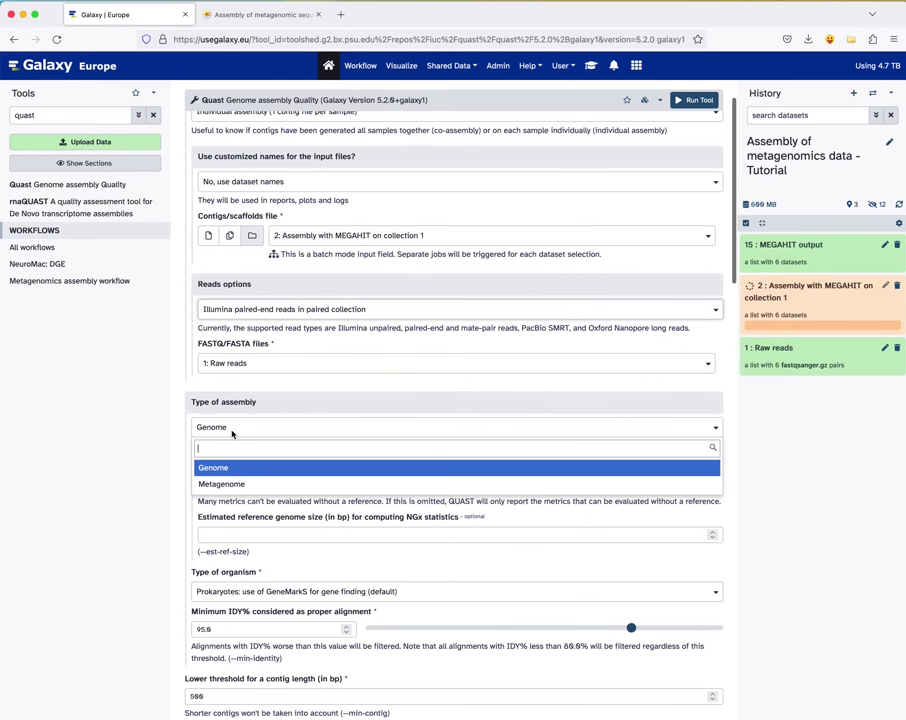
{"action": "left_click", "coordinate": [224, 484]}
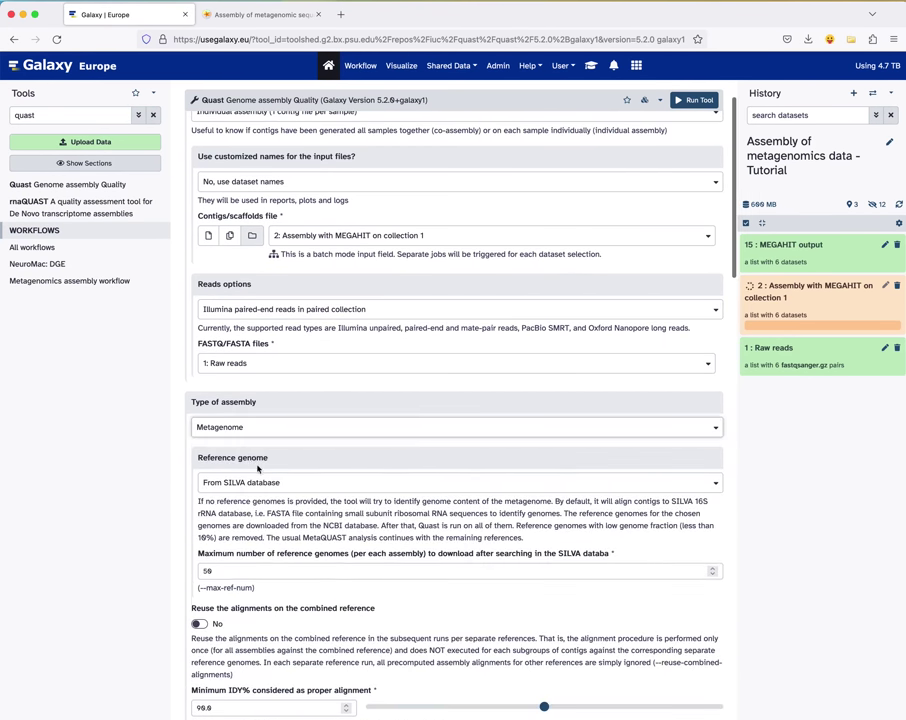
{"action": "scroll", "coordinate": [299, 473], "scroll_direction": "down", "scroll_amount": 2}
{"action": "scroll", "coordinate": [299, 473], "scroll_direction": "down", "scroll_amount": 2}
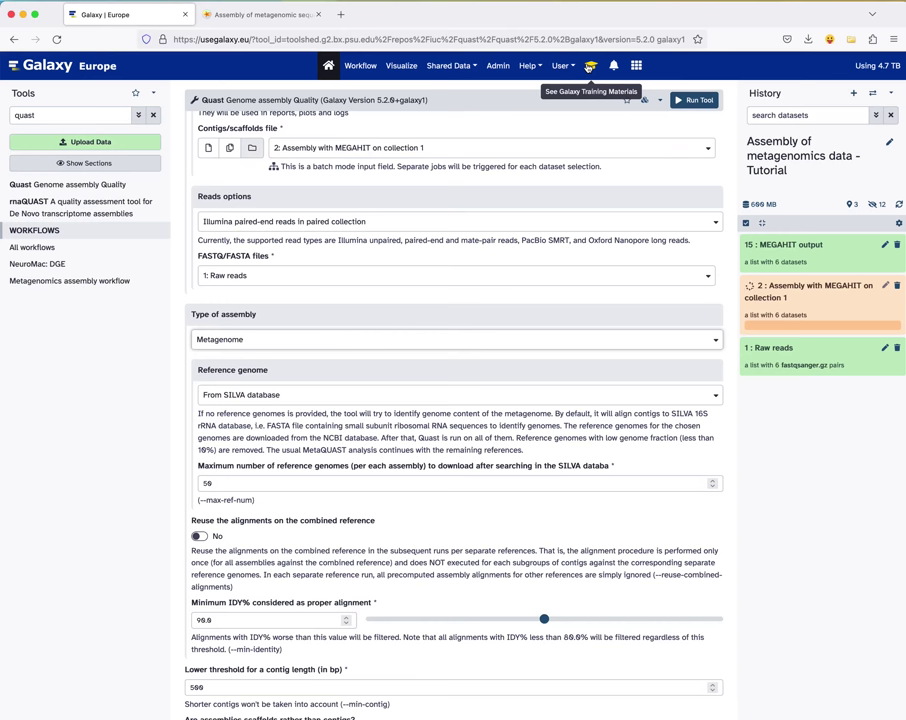
{"action": "left_click", "coordinate": [590, 67]}
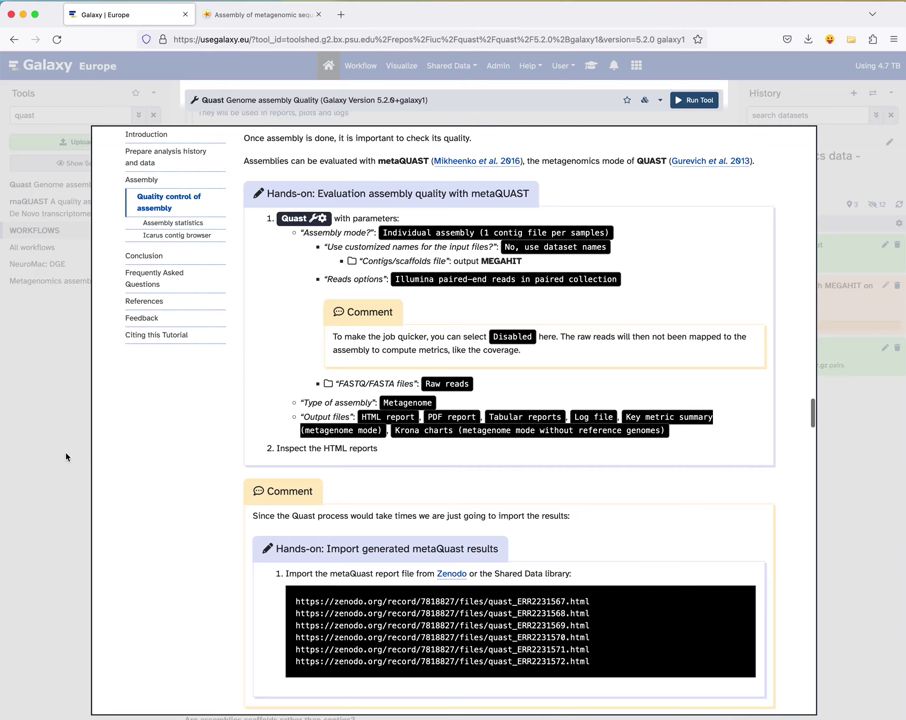
{"action": "left_click", "coordinate": [66, 457]}
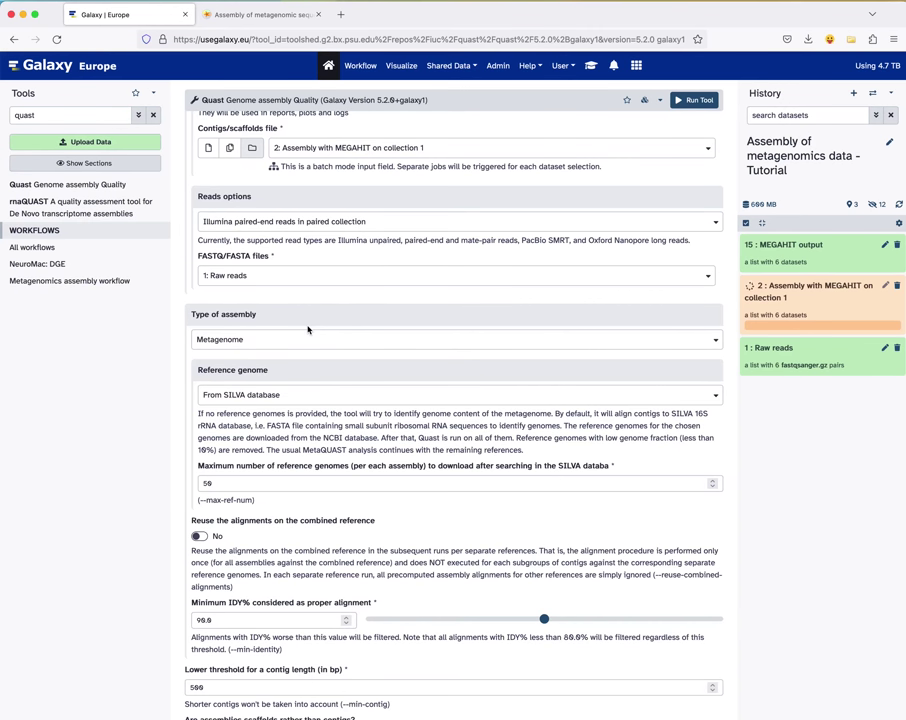
Step: Keep 'From SILVA database' as the reference genome source
{"action": "left_click", "coordinate": [273, 401]}
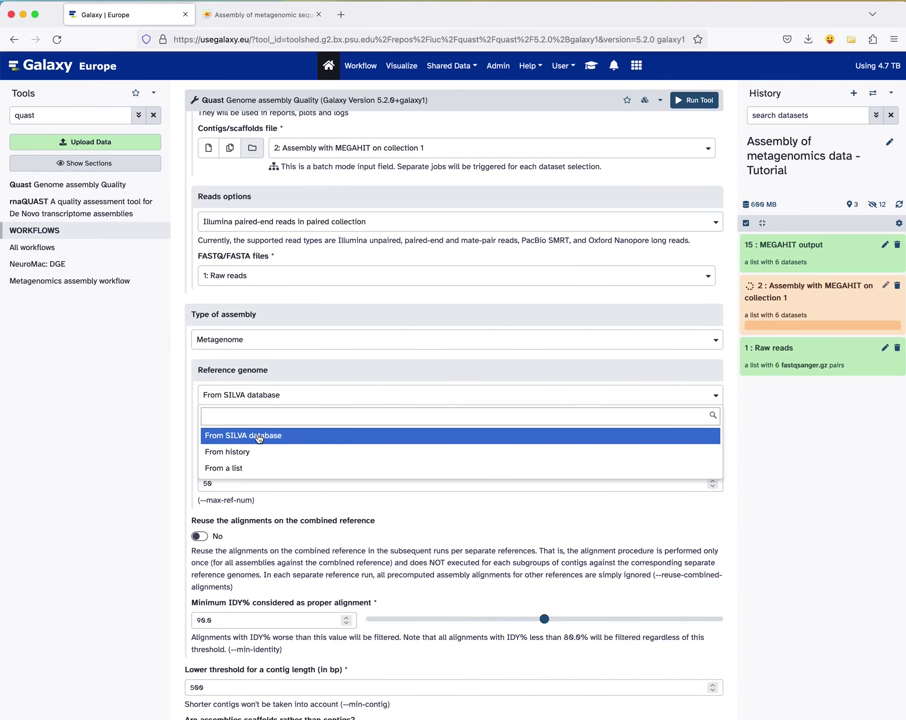
{"action": "left_click", "coordinate": [261, 436]}
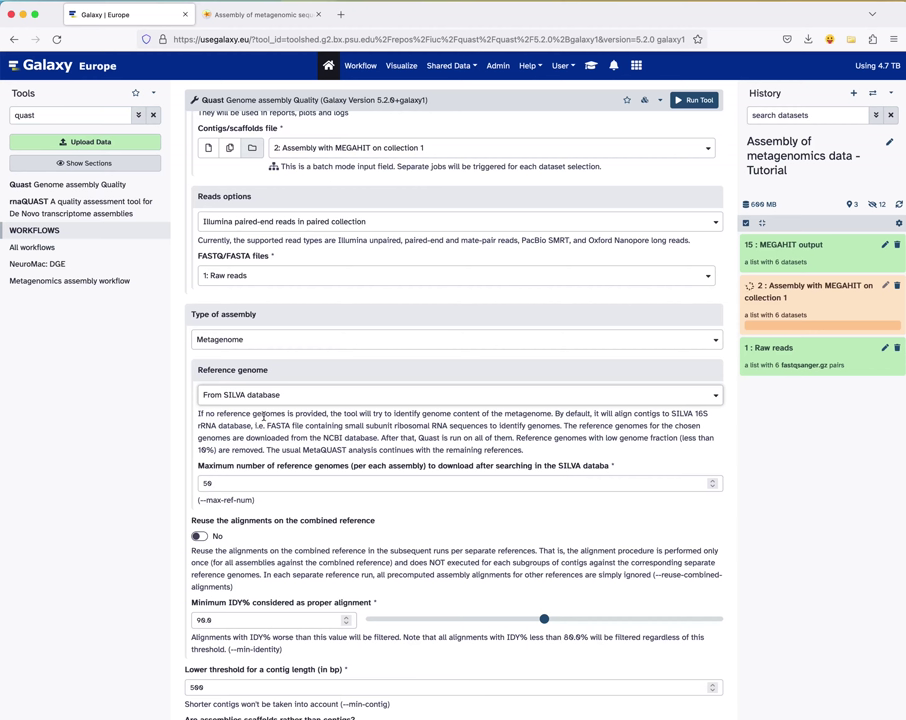
{"action": "scroll", "coordinate": [316, 405], "scroll_direction": "down", "scroll_amount": 3}
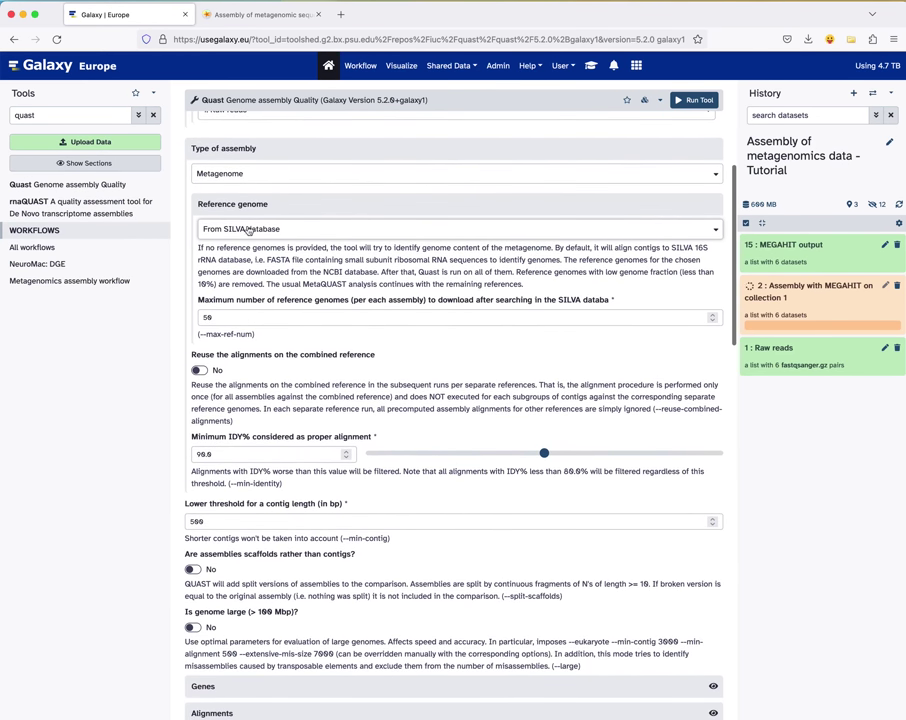
{"action": "scroll", "coordinate": [270, 300], "scroll_direction": "down", "scroll_amount": 3}
{"action": "scroll", "coordinate": [277, 300], "scroll_direction": "down", "scroll_amount": 2}
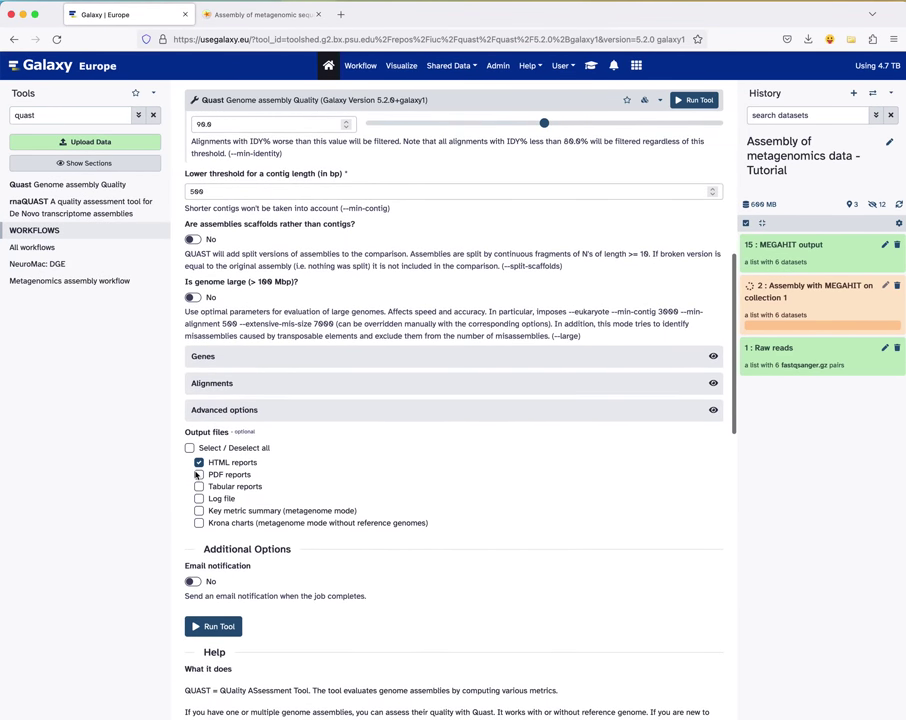
{"action": "left_click", "coordinate": [591, 67]}
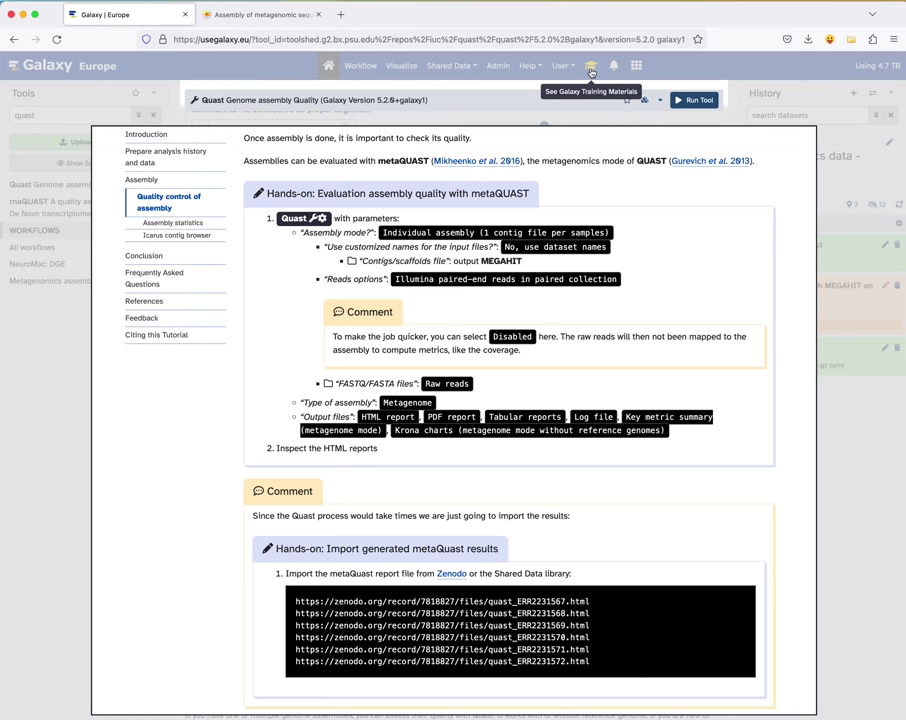
{"action": "left_click", "coordinate": [86, 435]}
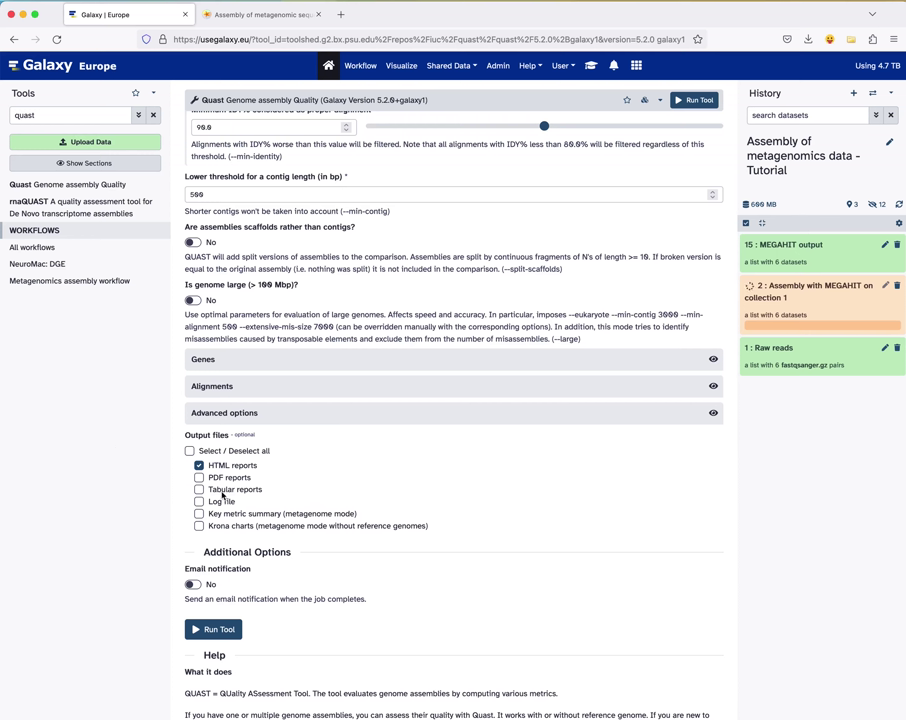
Step: Add PDF, tabular, log file, key metric summary and Krona chart outputs, then run Quast
{"action": "left_click", "coordinate": [226, 479]}
{"action": "left_click", "coordinate": [227, 490]}
{"action": "left_click", "coordinate": [222, 503]}
{"action": "left_click", "coordinate": [220, 514]}
{"action": "left_click", "coordinate": [212, 526]}
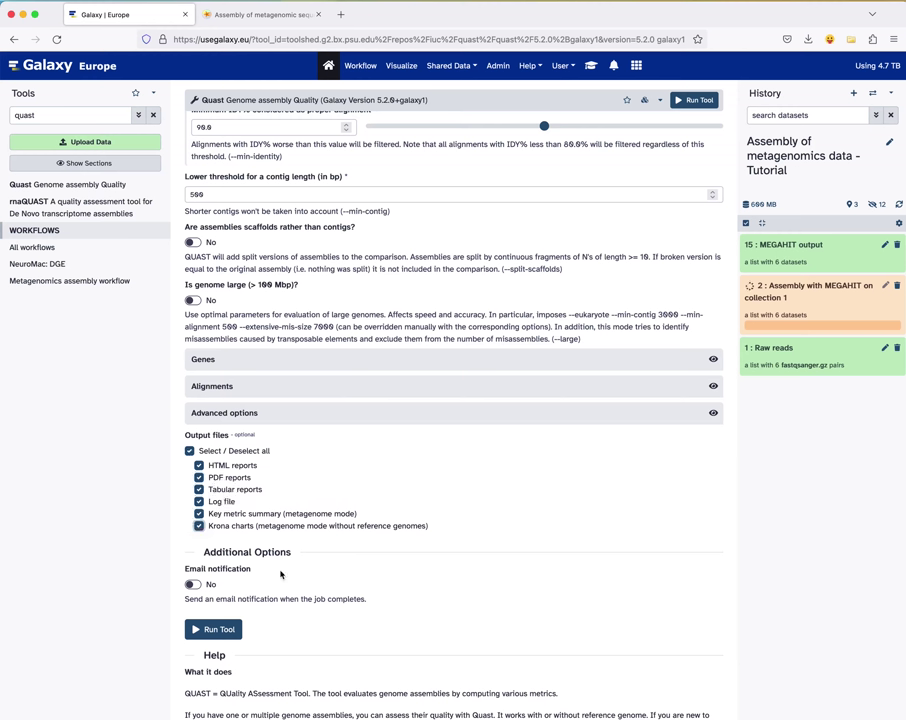
{"action": "left_click", "coordinate": [207, 626]}
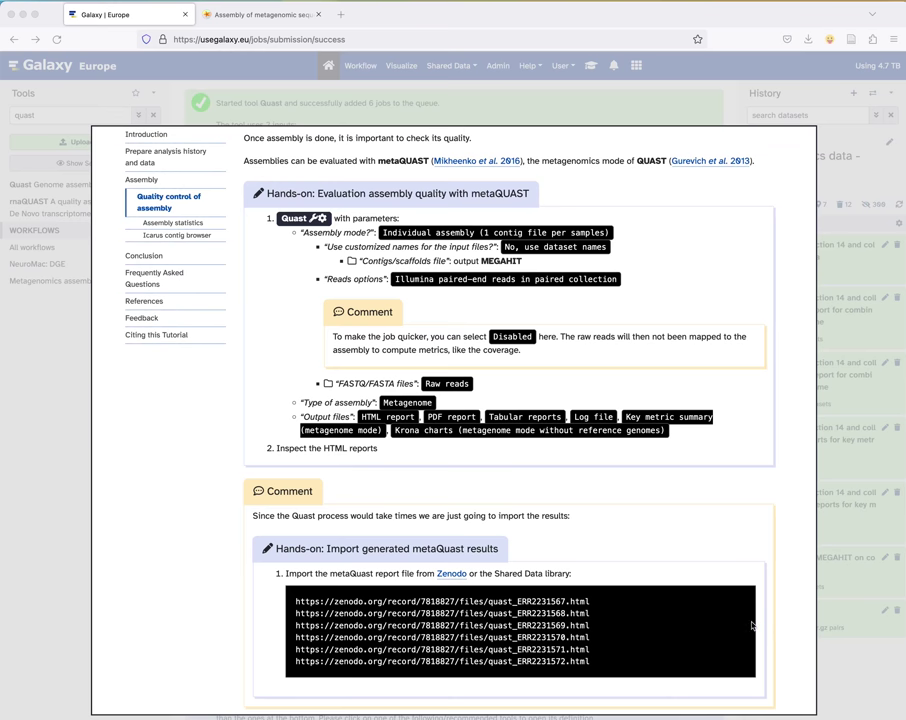
Step: Review the tutorial's metaQuast import step, then open the combined-reference HTML report collection
{"action": "scroll", "coordinate": [760, 624], "scroll_direction": "down", "scroll_amount": 2}
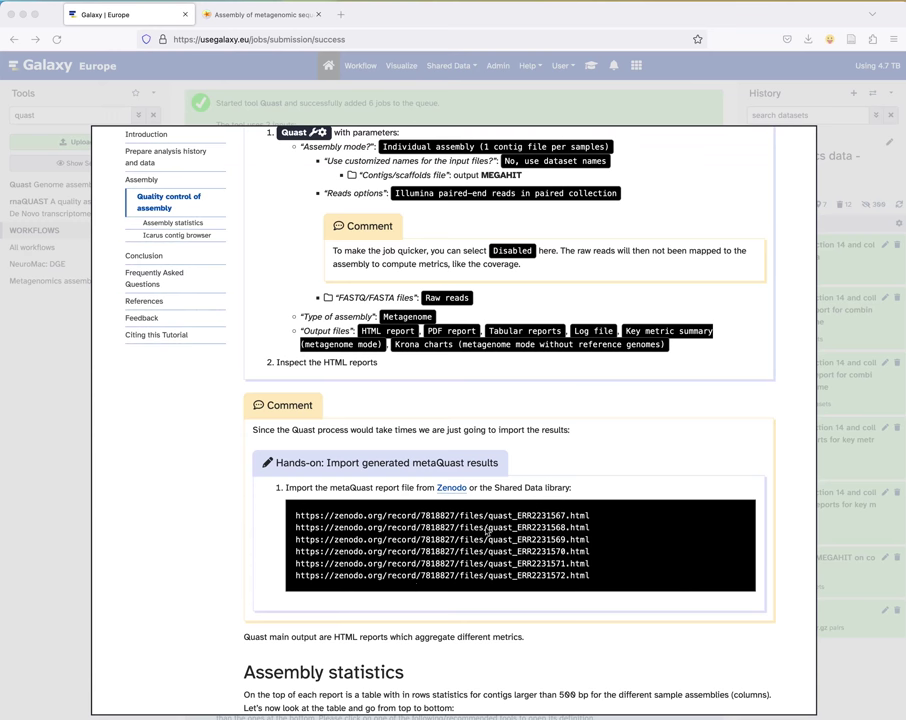
{"action": "scroll", "coordinate": [465, 527], "scroll_direction": "down", "scroll_amount": 1}
{"action": "scroll", "coordinate": [465, 527], "scroll_direction": "down", "scroll_amount": 2}
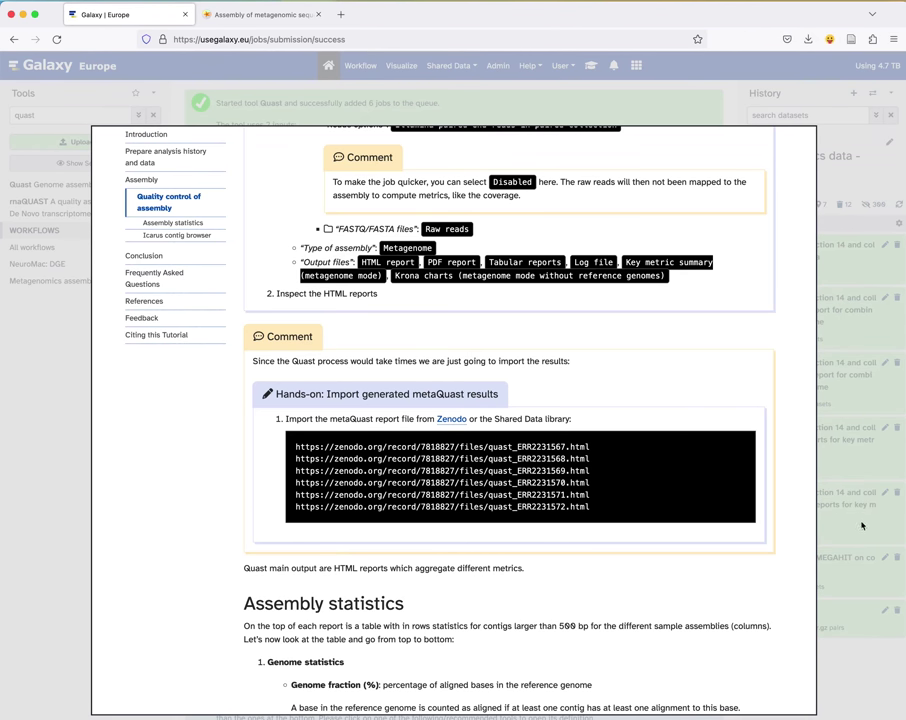
{"action": "left_click", "coordinate": [857, 641]}
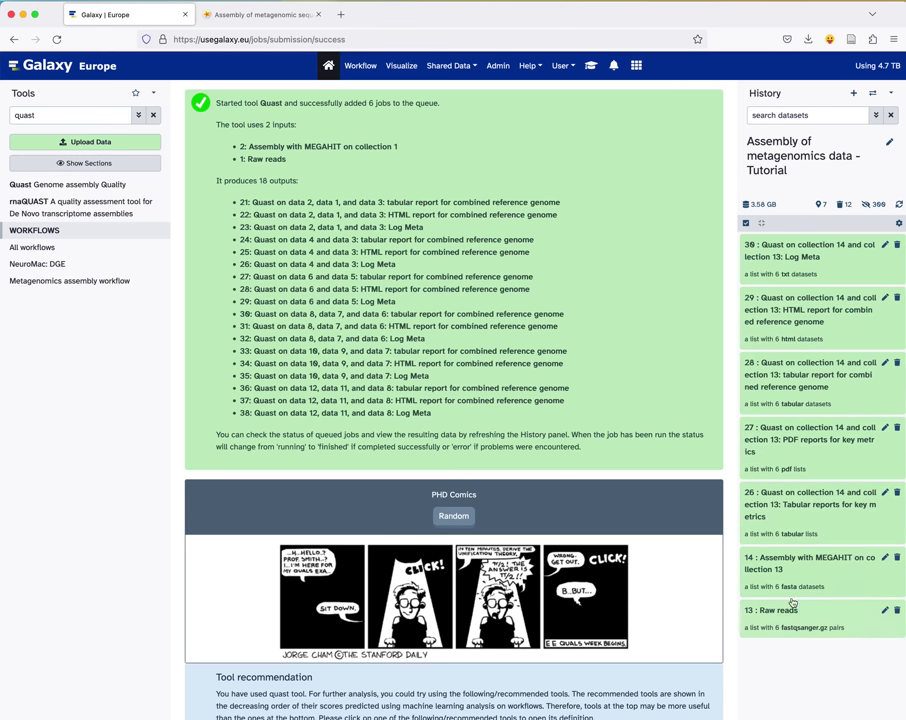
{"action": "left_click", "coordinate": [819, 313]}
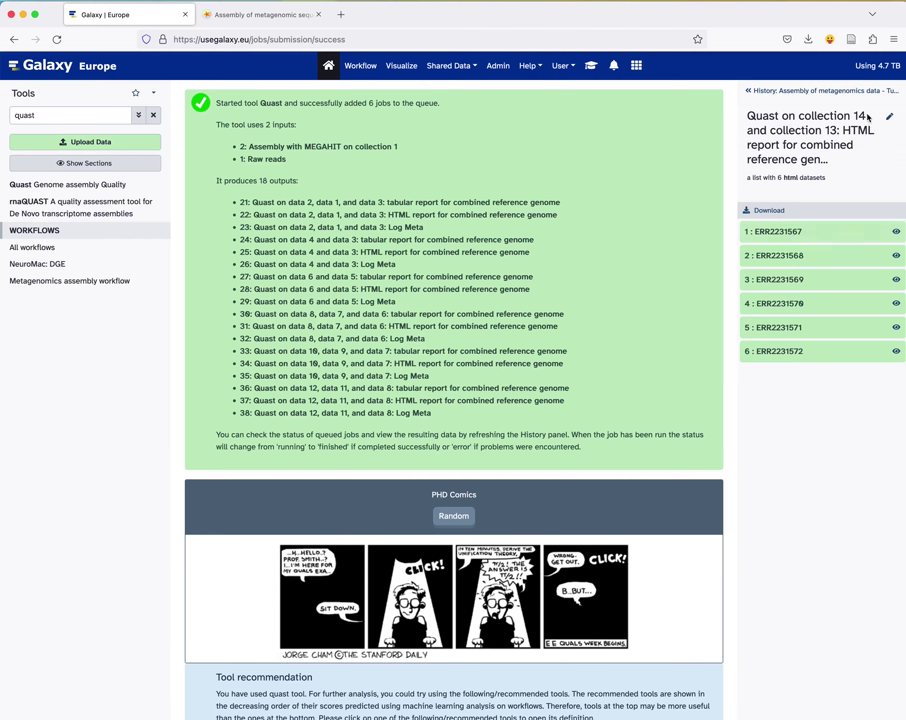
Step: Open the ERR2231567 QUAST report, showing 24.688% genome fraction and 58,252 contigs
{"action": "left_click", "coordinate": [590, 66]}
{"action": "scroll", "coordinate": [586, 324], "scroll_direction": "down", "scroll_amount": 5}
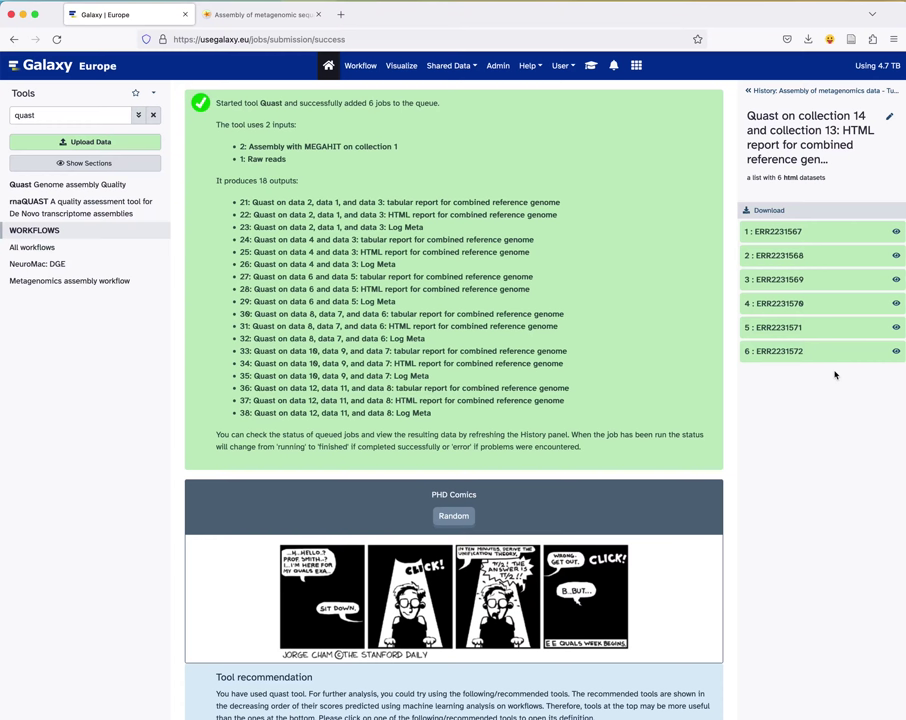
{"action": "left_click", "coordinate": [895, 237]}
{"action": "left_click", "coordinate": [897, 239]}
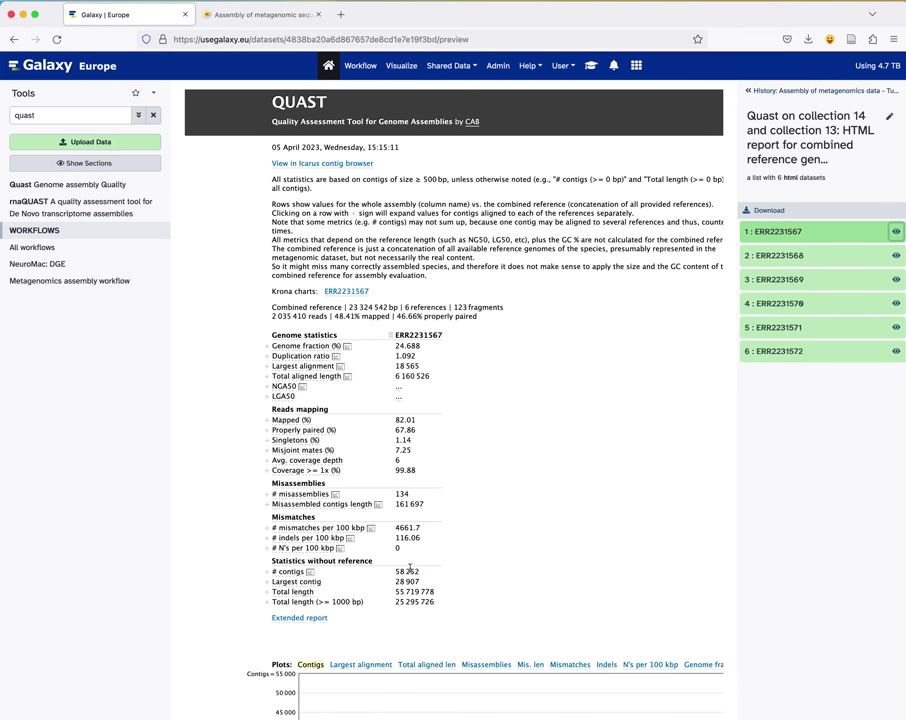
Step: Hide the Tools panel and view the ERR2231567 report's 23,324,542 bp six-genome reference and 82.01% mapped
{"action": "scroll", "coordinate": [494, 465], "scroll_direction": "down", "scroll_amount": 3}
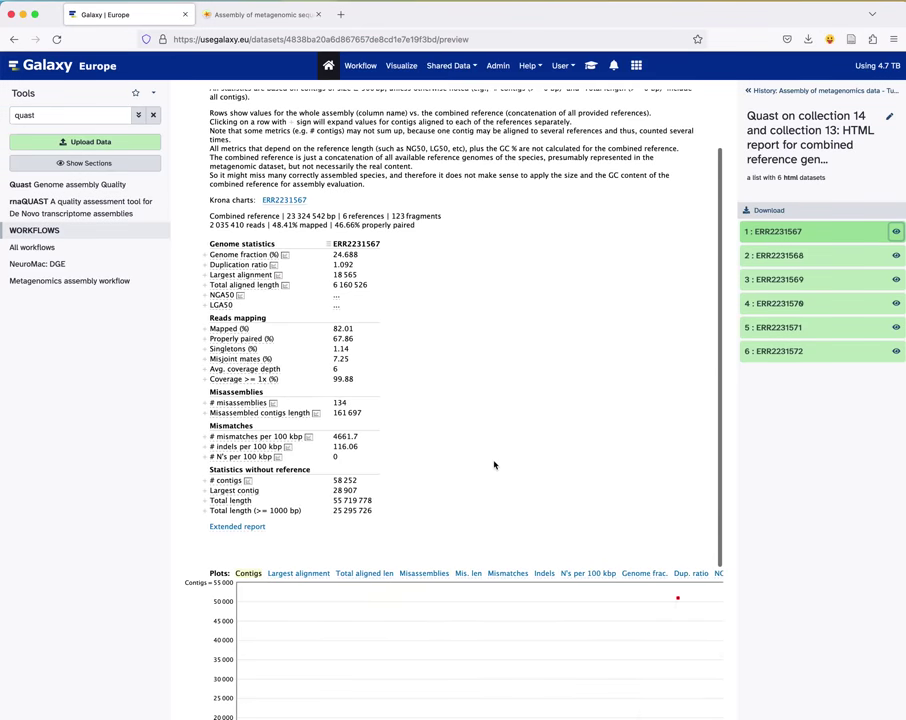
{"action": "scroll", "coordinate": [494, 465], "scroll_direction": "right", "scroll_amount": 4}
{"action": "scroll", "coordinate": [494, 465], "scroll_direction": "left", "scroll_amount": 4}
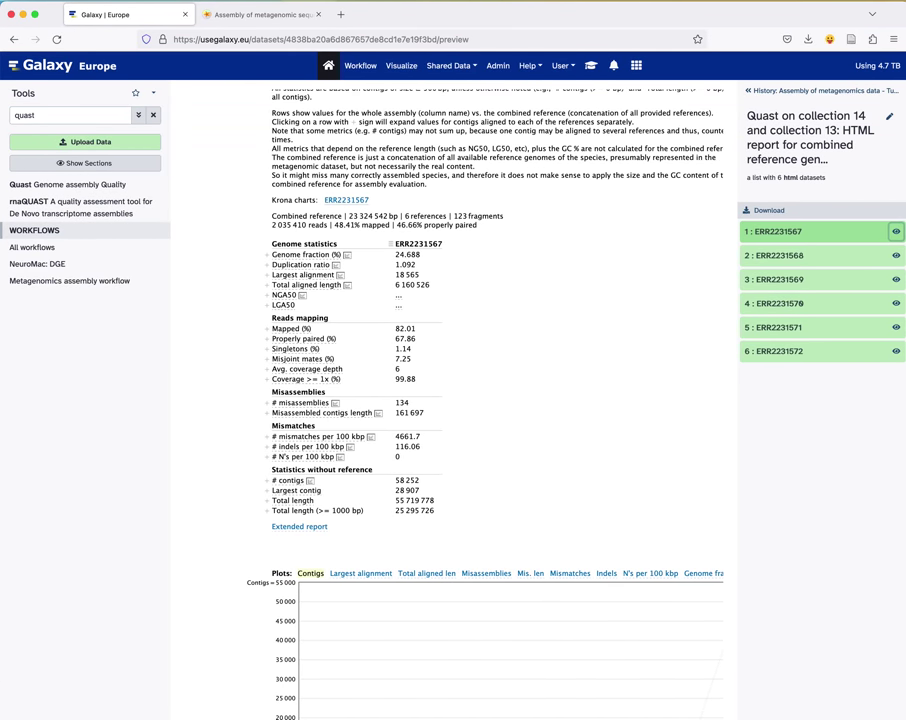
{"action": "mouse_move", "coordinate": [332, 698]}
{"action": "left_mouse_down"}
{"action": "mouse_move", "coordinate": [340, 686]}
{"action": "mouse_move", "coordinate": [330, 713]}
{"action": "left_mouse_up"}
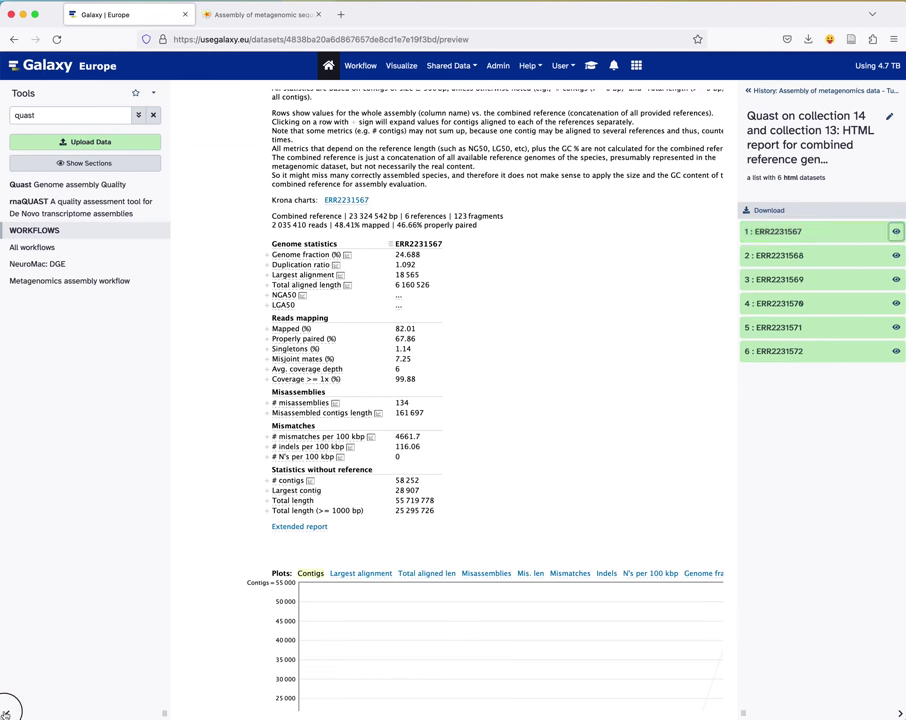
{"action": "left_click", "coordinate": [5, 714]}
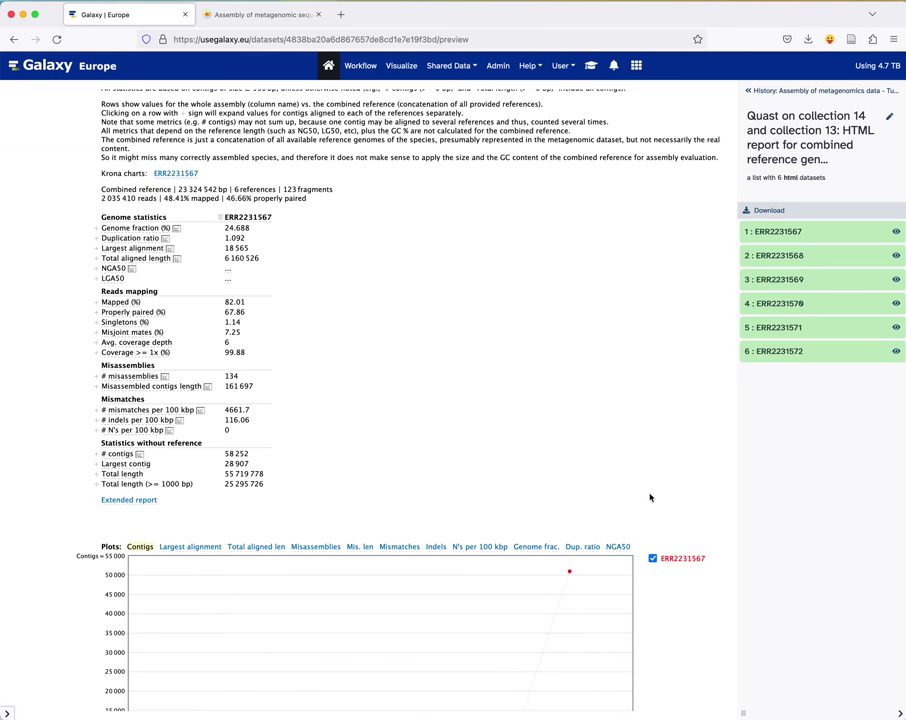
{"action": "scroll", "coordinate": [650, 497], "scroll_direction": "up", "scroll_amount": 3}
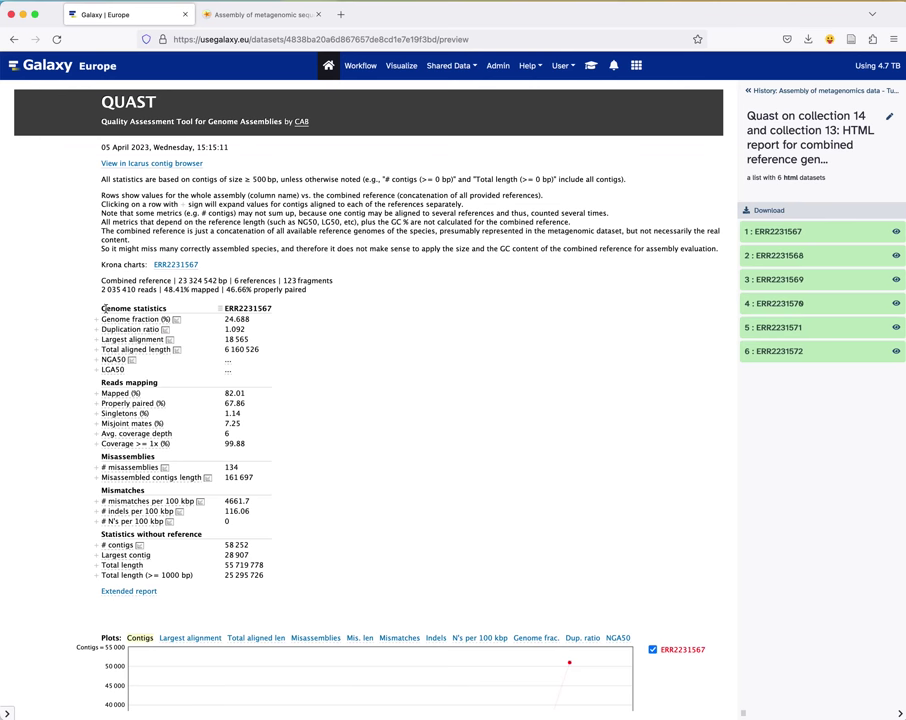
{"action": "scroll", "coordinate": [419, 354], "scroll_direction": "down", "scroll_amount": 5}
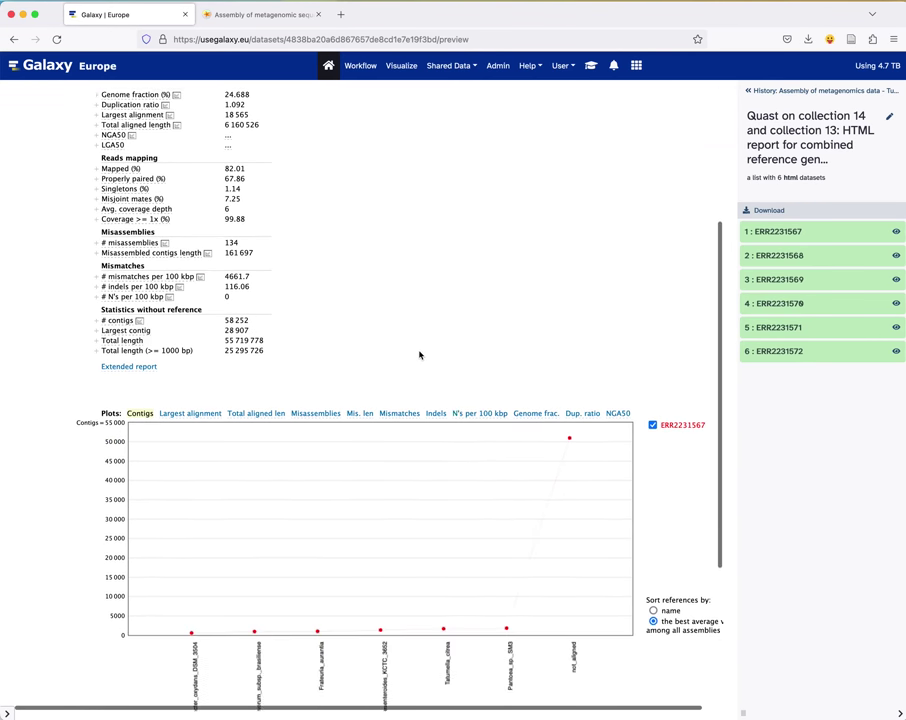
{"action": "scroll", "coordinate": [419, 354], "scroll_direction": "down", "scroll_amount": 1}
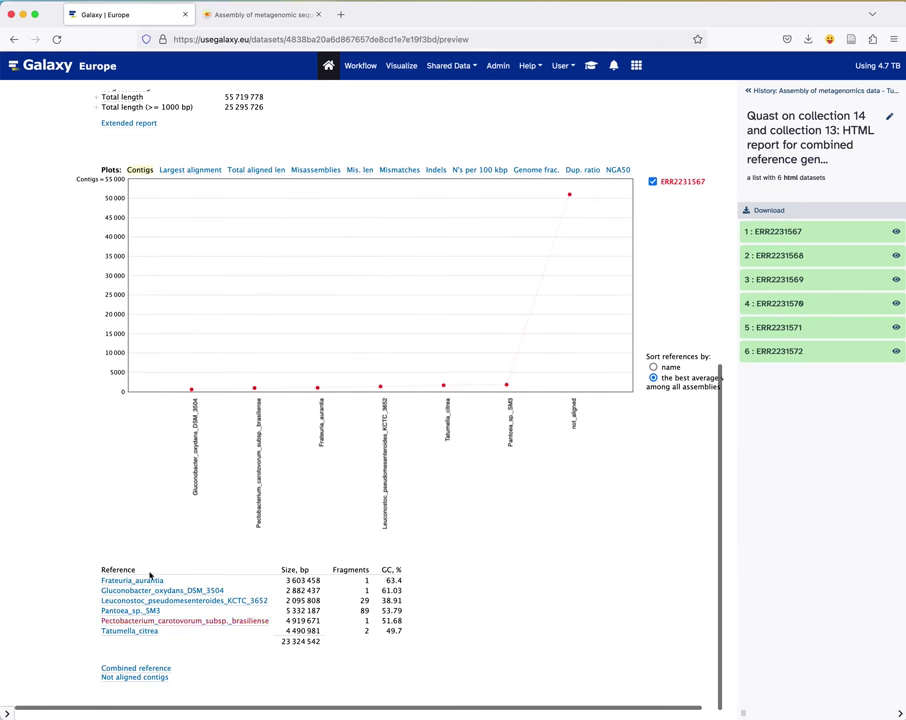
{"action": "scroll", "coordinate": [160, 570], "scroll_direction": "up", "scroll_amount": 5}
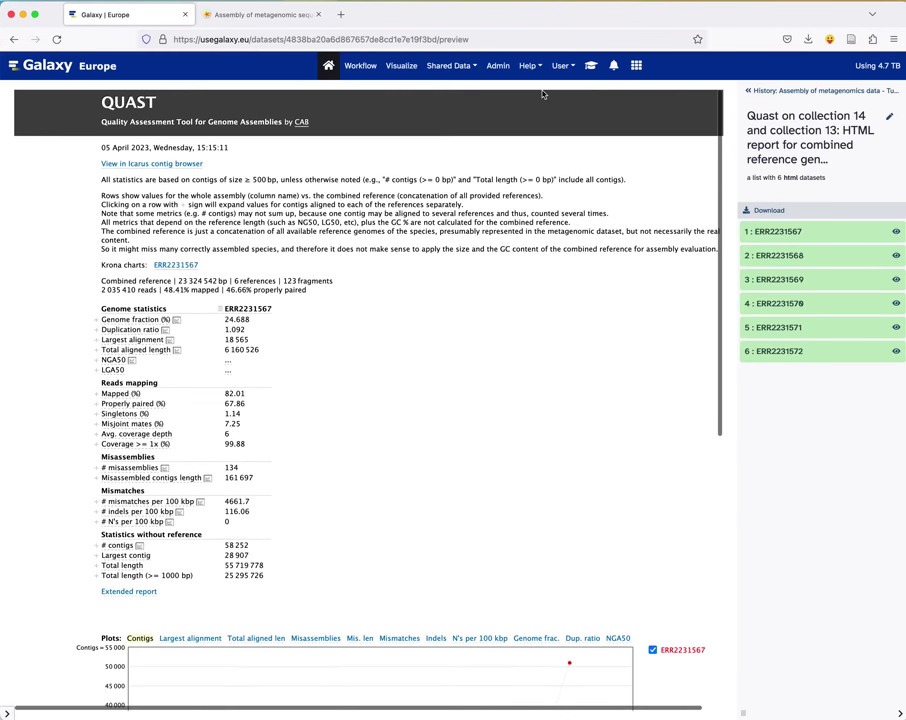
Step: Compare the tutorial's assembly statistics questions with the report's 24.688 genome fraction value
{"action": "left_click", "coordinate": [590, 66]}
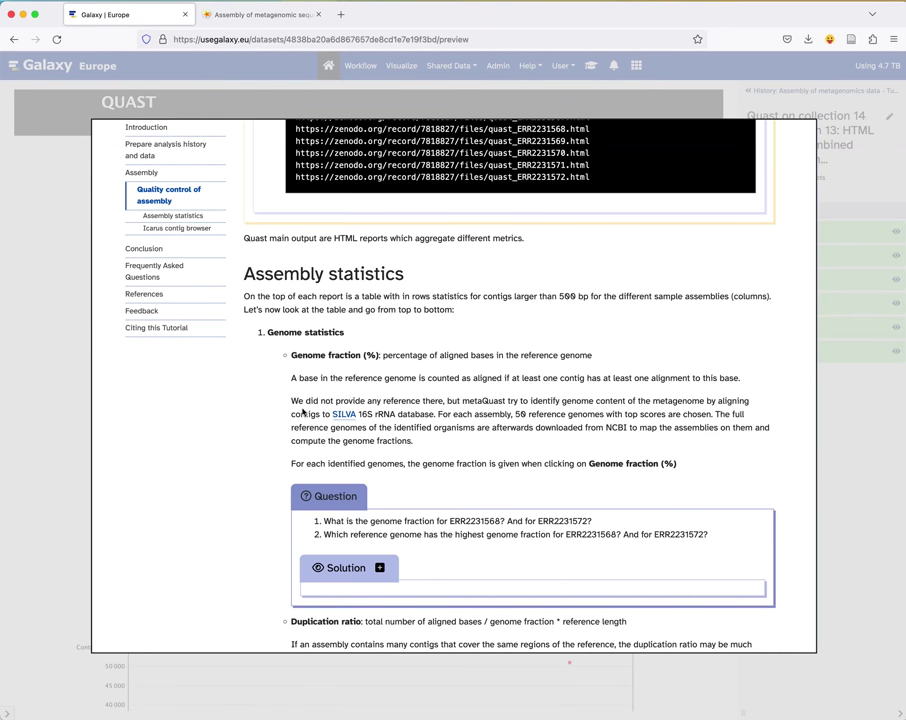
{"action": "left_click", "coordinate": [57, 437]}
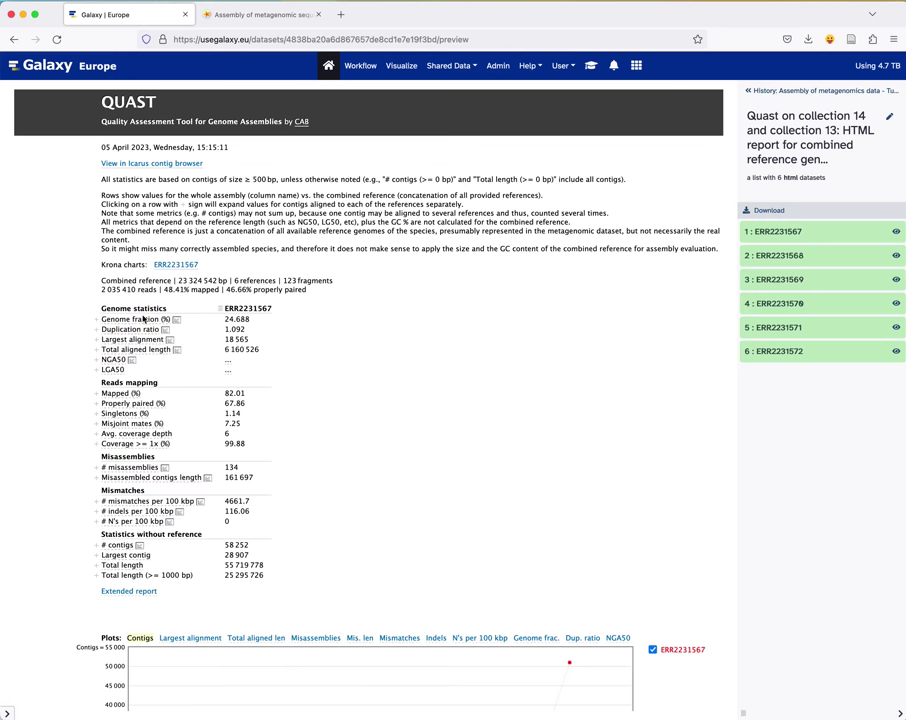
{"action": "mouse_move", "coordinate": [139, 319]}
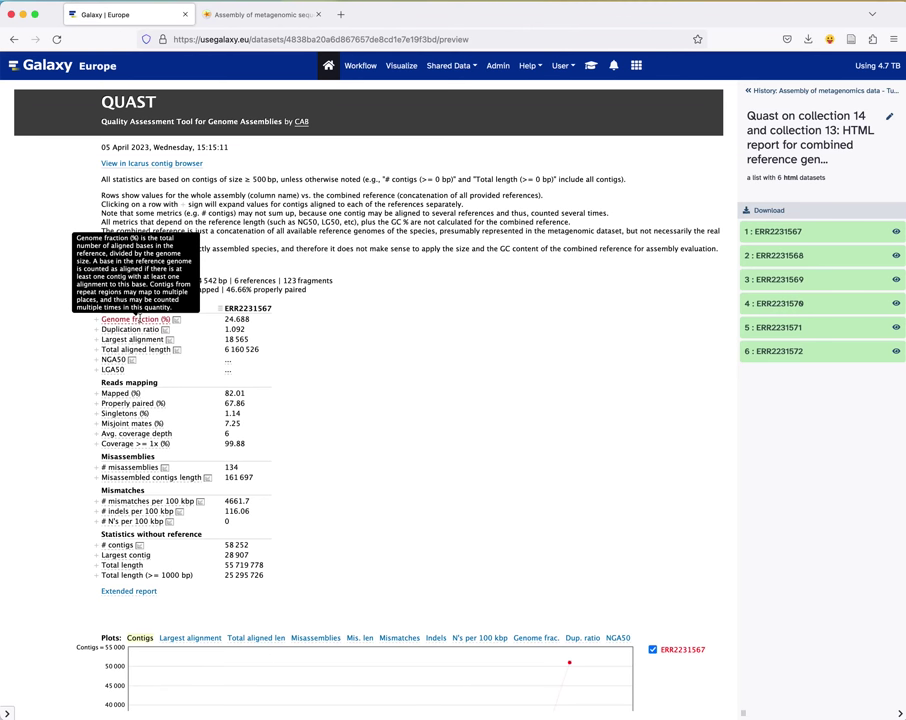
{"action": "double_click", "coordinate": [228, 319]}
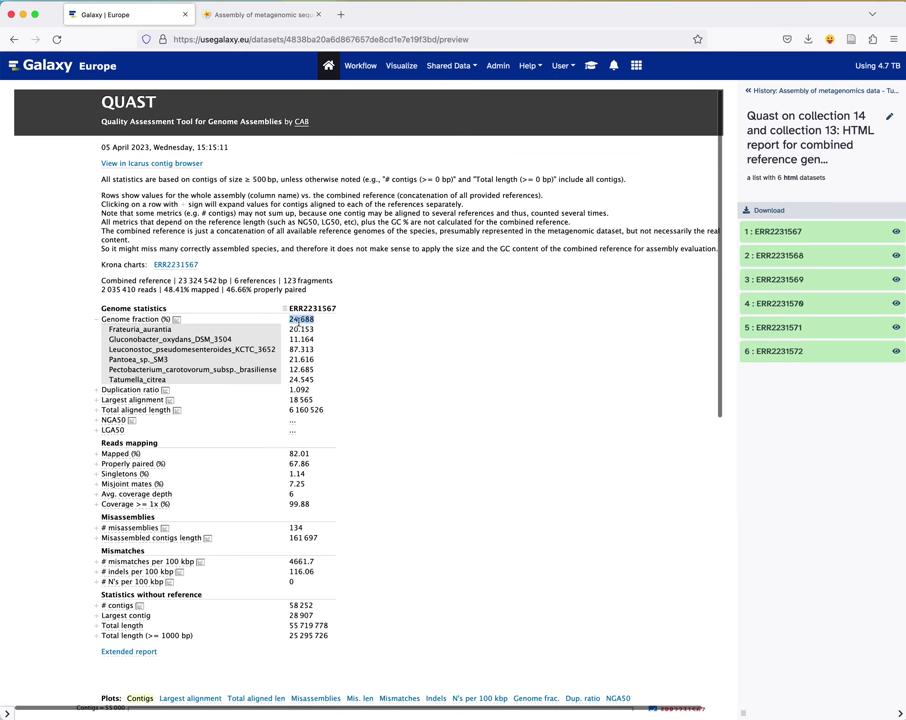
Step: Note that the tutorial's genome fraction question asks about ERR2231568, then enable the window manager
{"action": "left_click", "coordinate": [591, 66]}
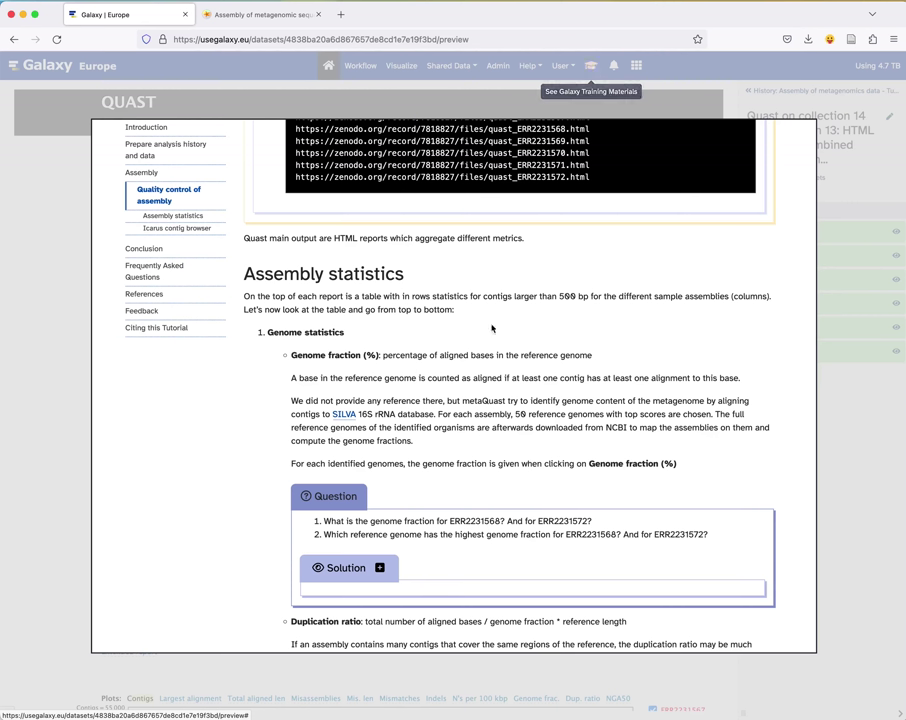
{"action": "scroll", "coordinate": [491, 363], "scroll_direction": "down", "scroll_amount": 2}
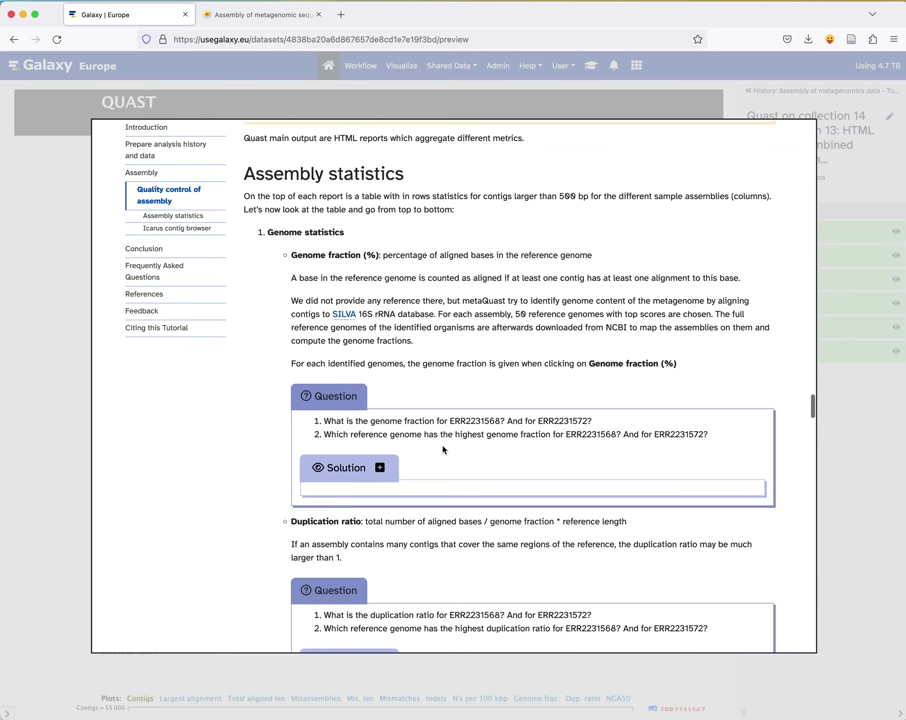
{"action": "left_click", "coordinate": [478, 423]}
{"action": "double_click", "coordinate": [478, 424]}
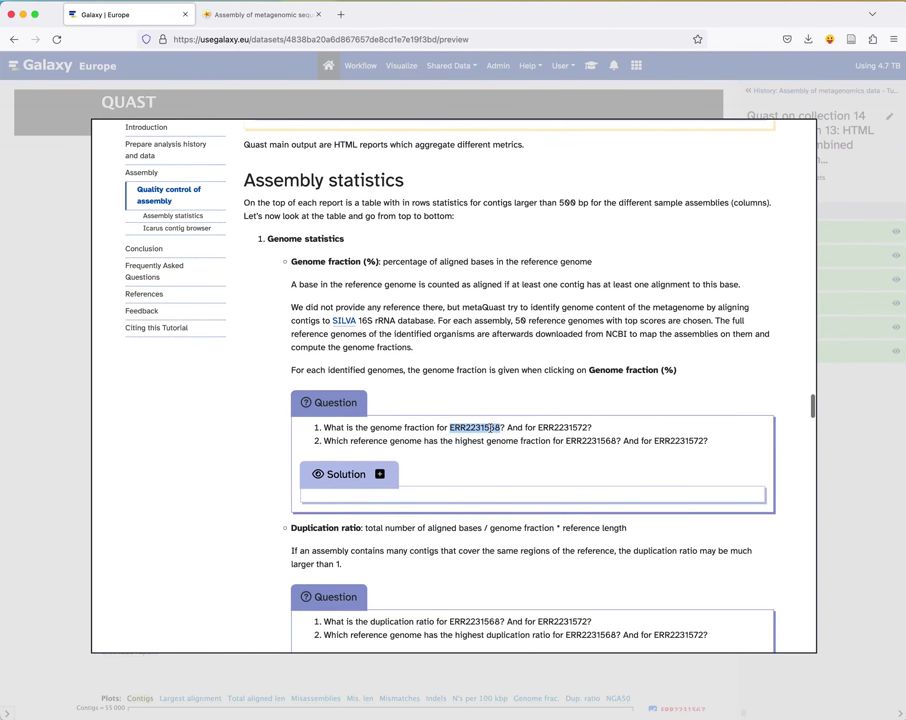
{"action": "left_click", "coordinate": [851, 438]}
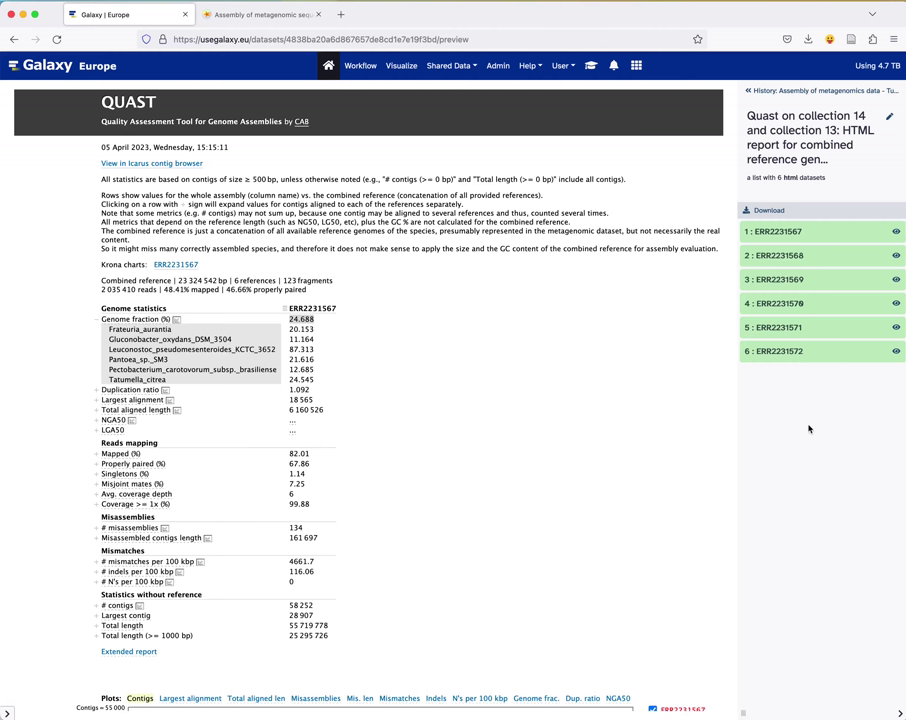
{"action": "left_click", "coordinate": [640, 69]}
Step: Show the ERR2231568 and ERR2231572 QUAST reports side by side in tall floating windows
{"action": "left_click", "coordinate": [896, 256]}
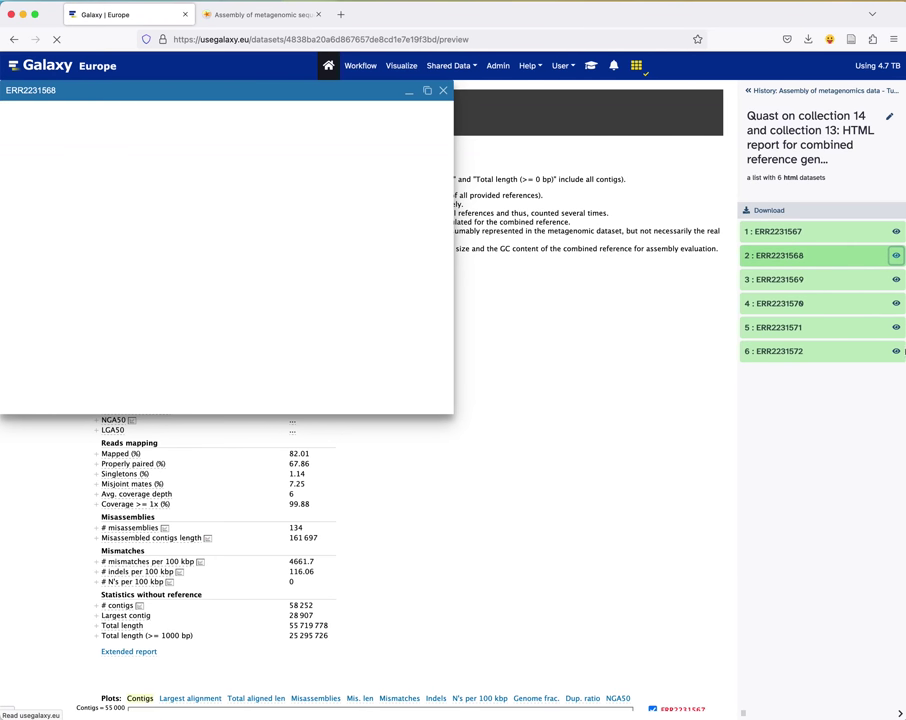
{"action": "left_click", "coordinate": [896, 352]}
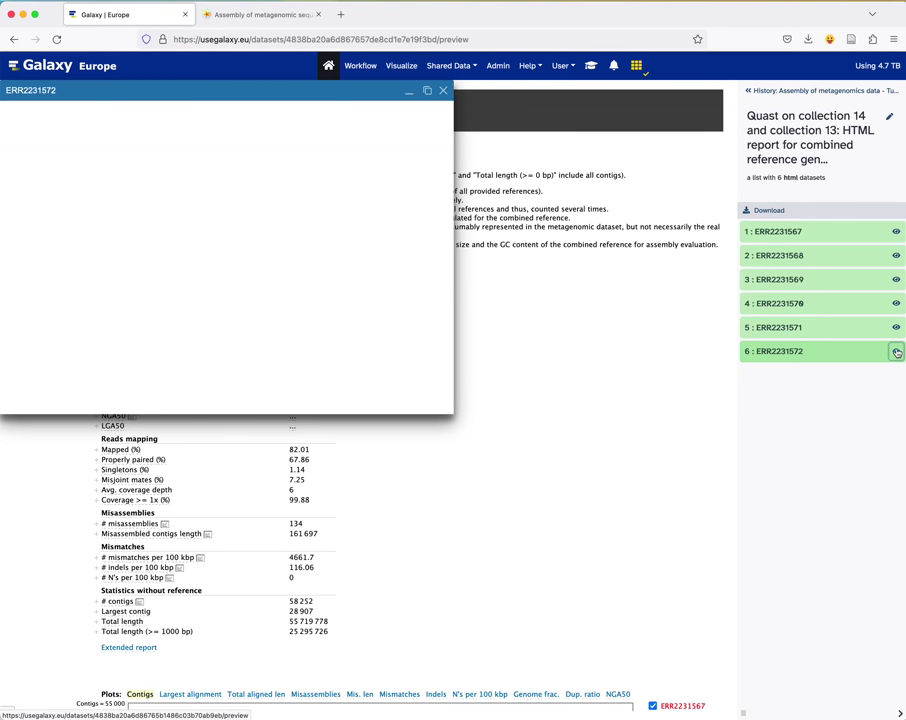
{"action": "left_click_drag", "start_coordinate": [202, 99], "coordinate": [761, 91]}
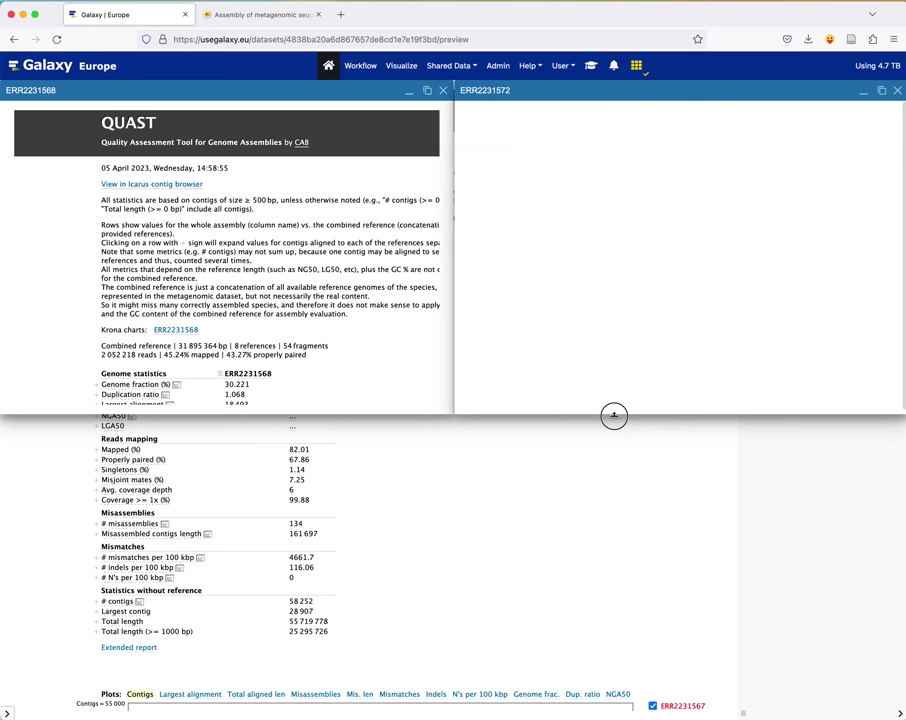
{"action": "left_click_drag", "start_coordinate": [612, 411], "coordinate": [628, 697]}
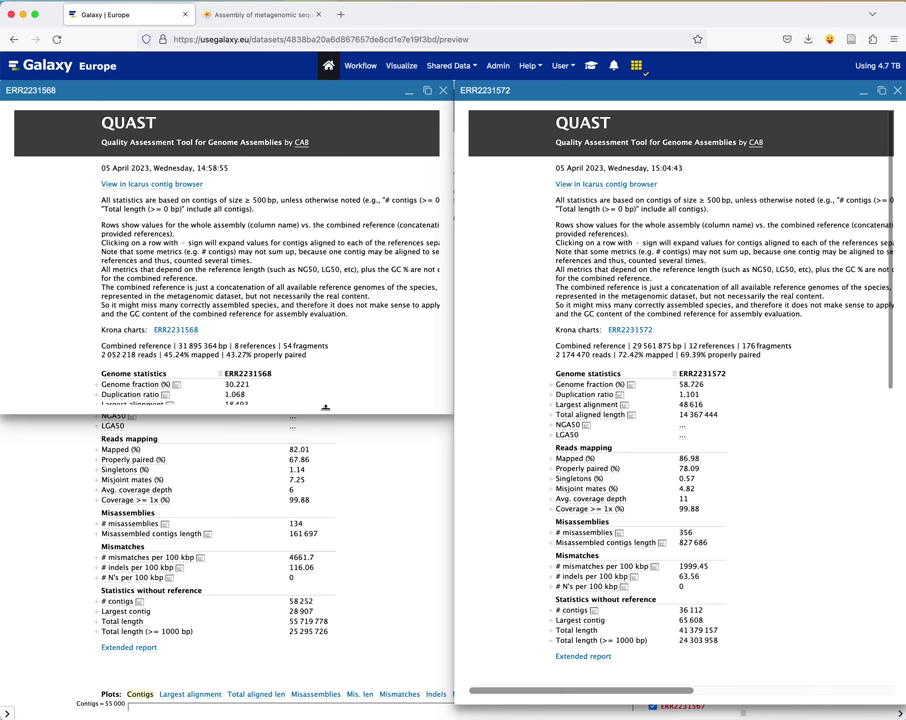
{"action": "left_click_drag", "start_coordinate": [325, 409], "coordinate": [334, 702]}
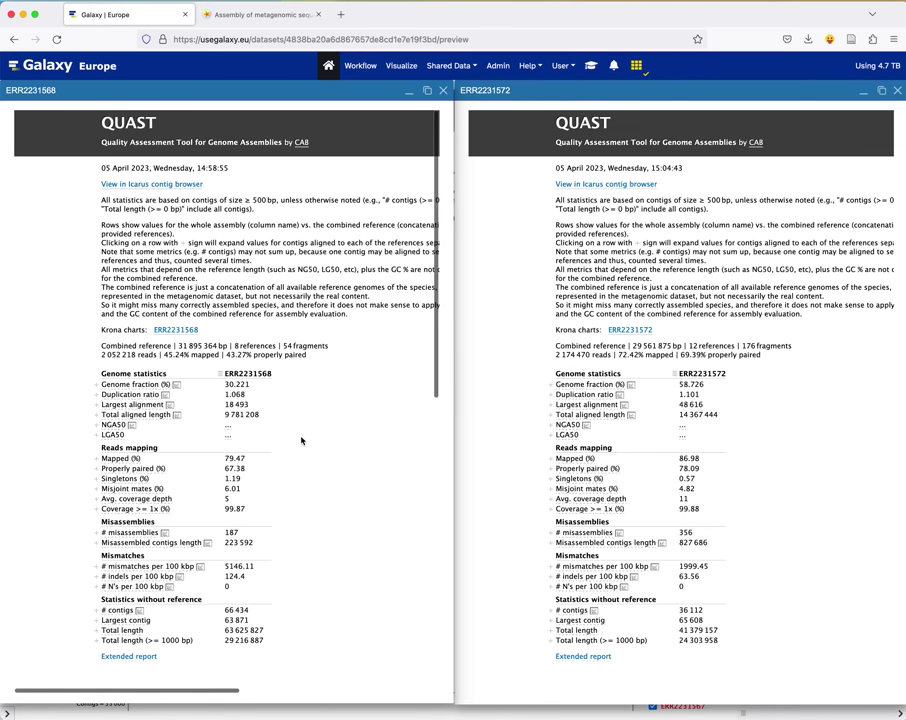
Step: Expand ERR2231568's 30.221 genome fraction into per-reference species values, then bring up the tutorial
{"action": "left_click", "coordinate": [228, 386]}
{"action": "double_click", "coordinate": [228, 386]}
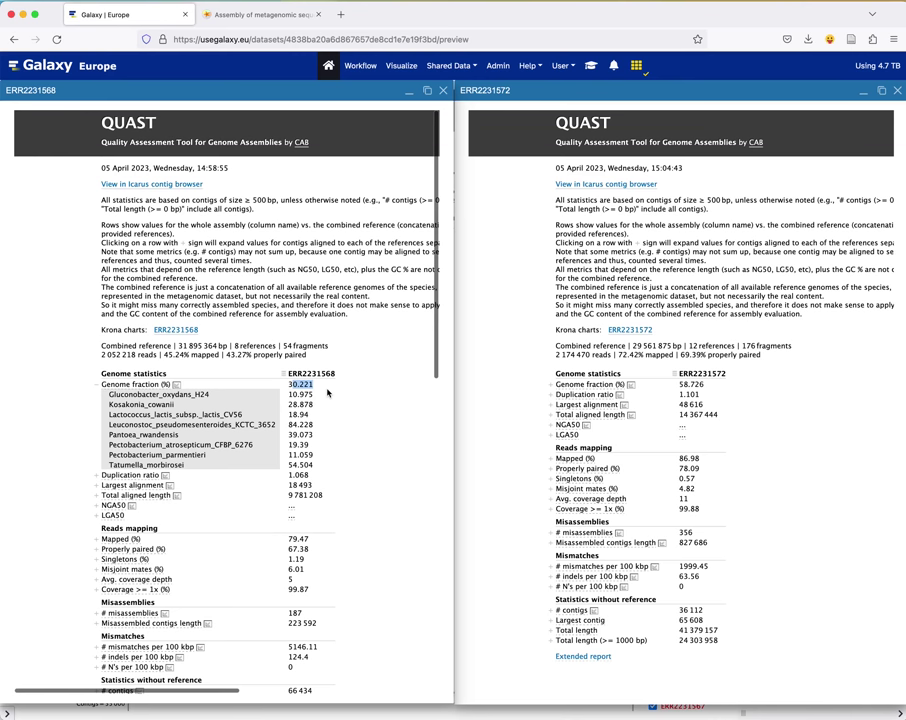
{"action": "mouse_move", "coordinate": [163, 384]}
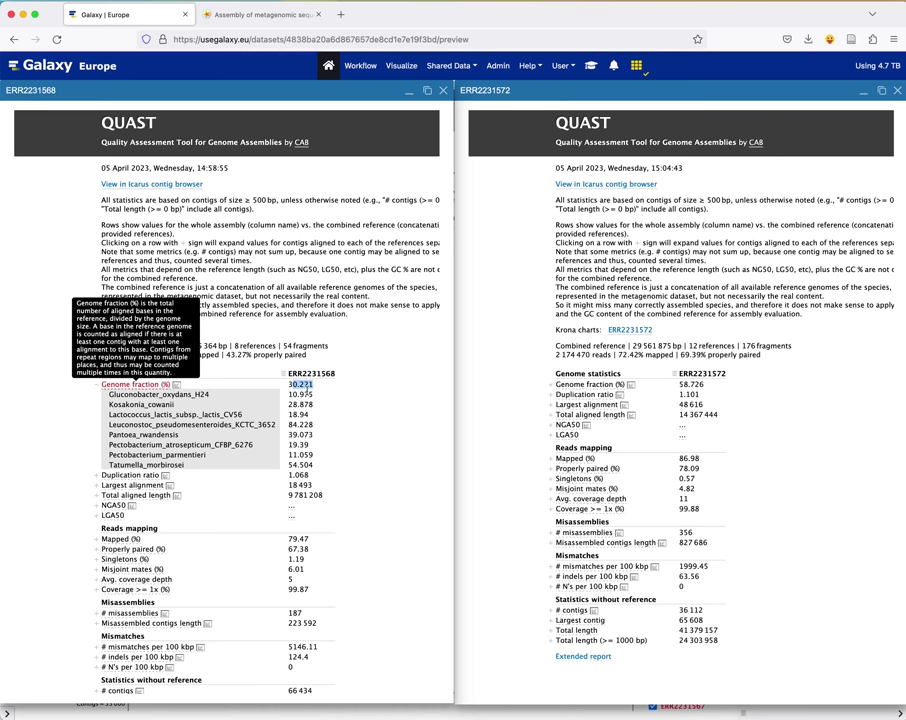
{"action": "scroll", "coordinate": [625, 112], "scroll_direction": "right", "scroll_amount": 1}
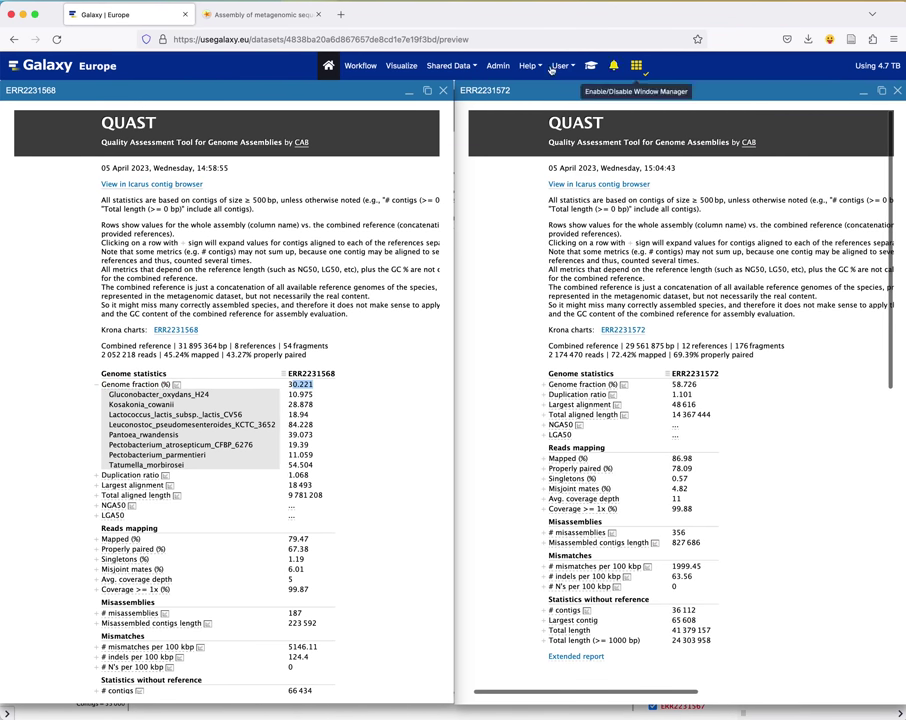
{"action": "left_click", "coordinate": [585, 68]}
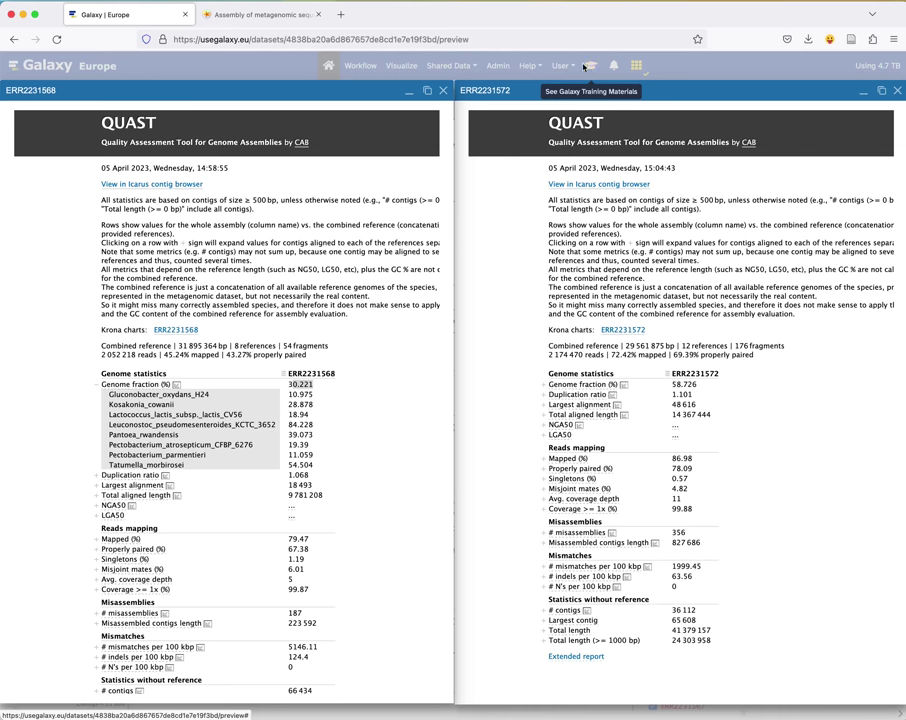
{"action": "scroll", "coordinate": [494, 292], "scroll_direction": "down", "scroll_amount": 1}
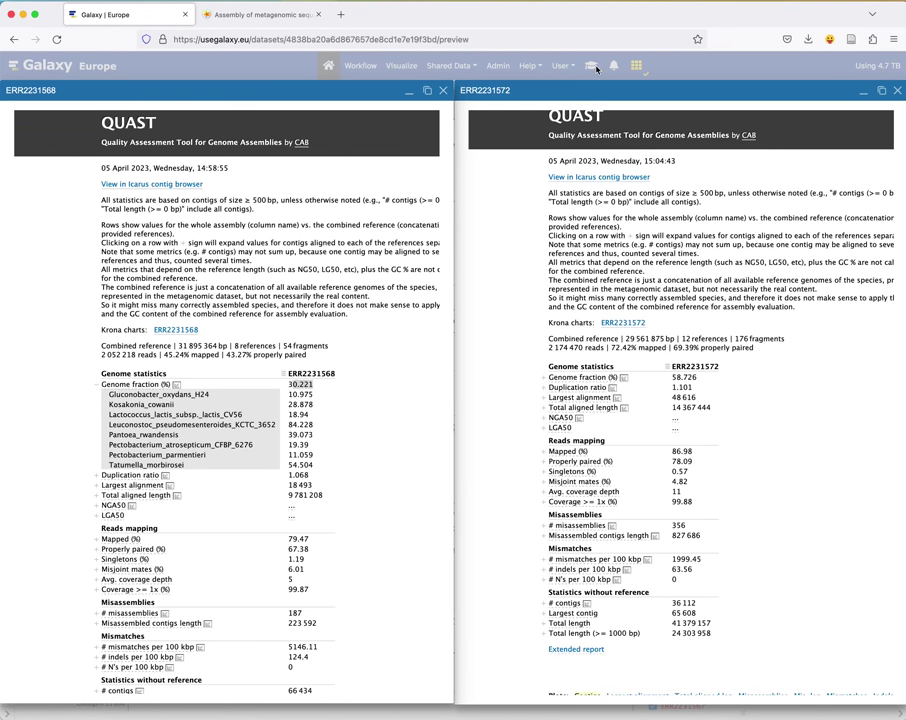
{"action": "left_click", "coordinate": [263, 15]}
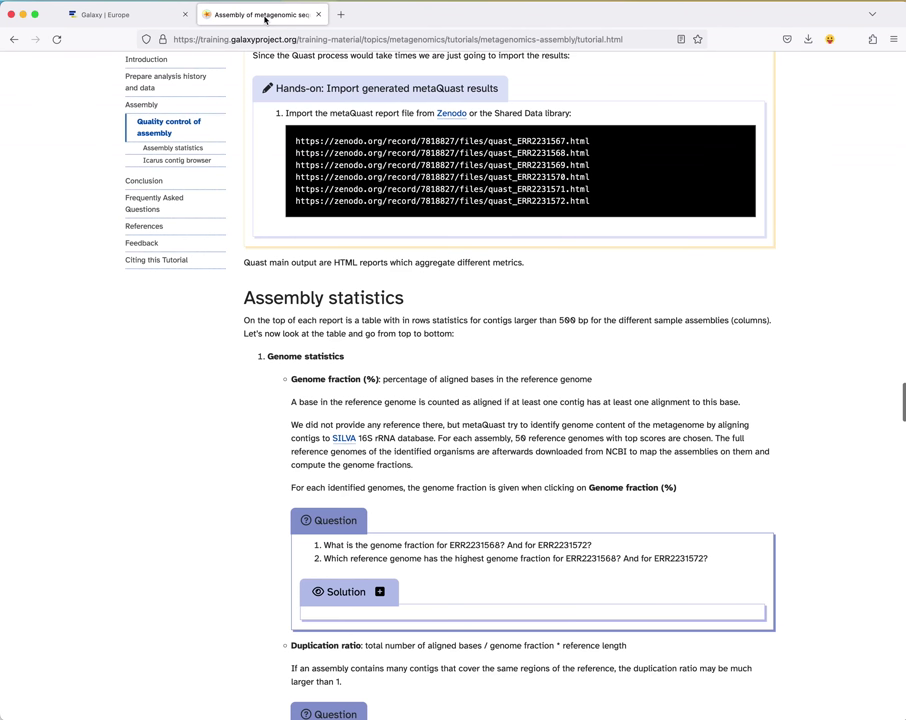
{"action": "scroll", "coordinate": [404, 321], "scroll_direction": "down", "scroll_amount": 2}
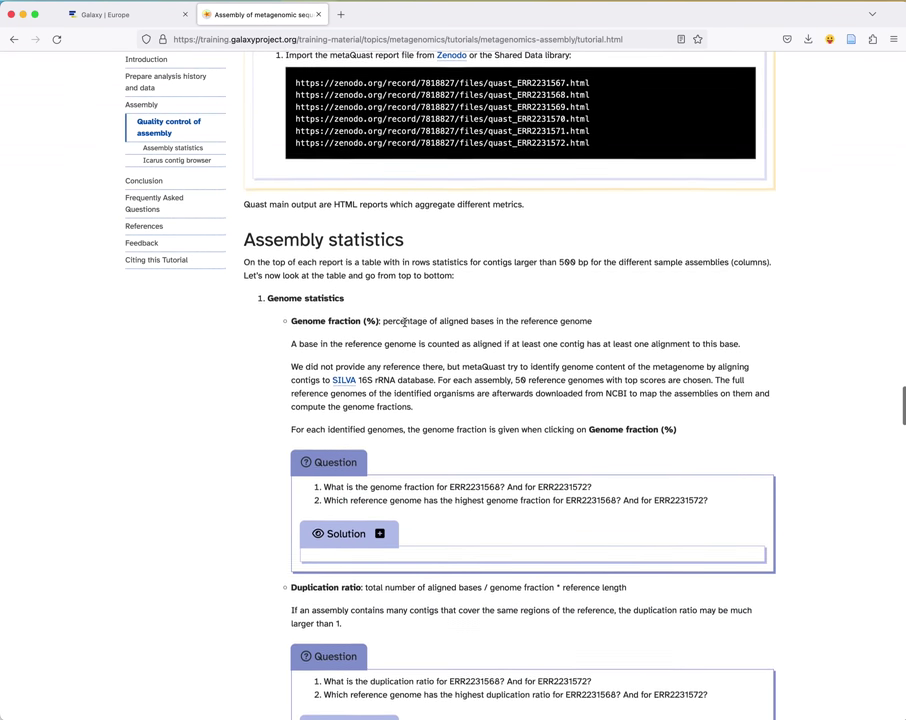
{"action": "scroll", "coordinate": [404, 321], "scroll_direction": "down", "scroll_amount": 1}
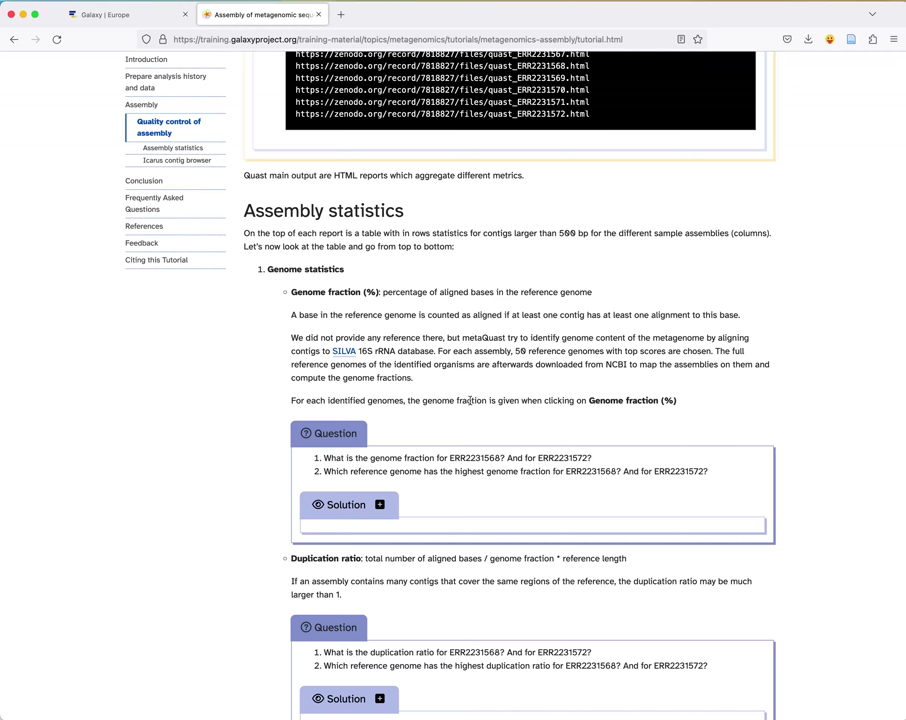
{"action": "left_click", "coordinate": [80, 15]}
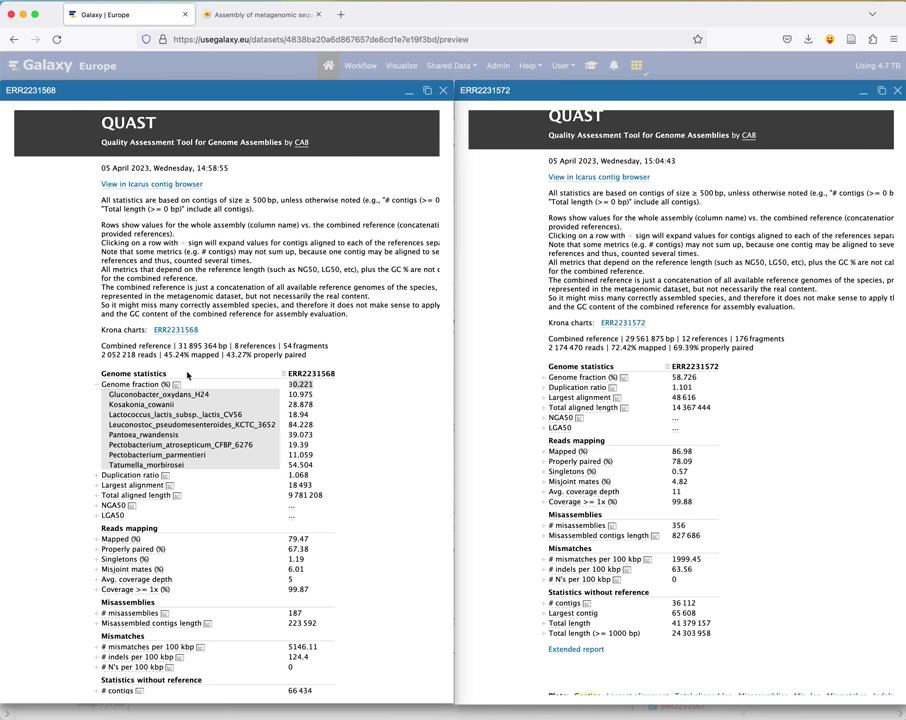
Step: Highlight ERR2231568's top references, Gluconobacter_oxydans_H24 and the highest-fraction Leuconostoc
{"action": "left_click_drag", "start_coordinate": [113, 394], "coordinate": [220, 393]}
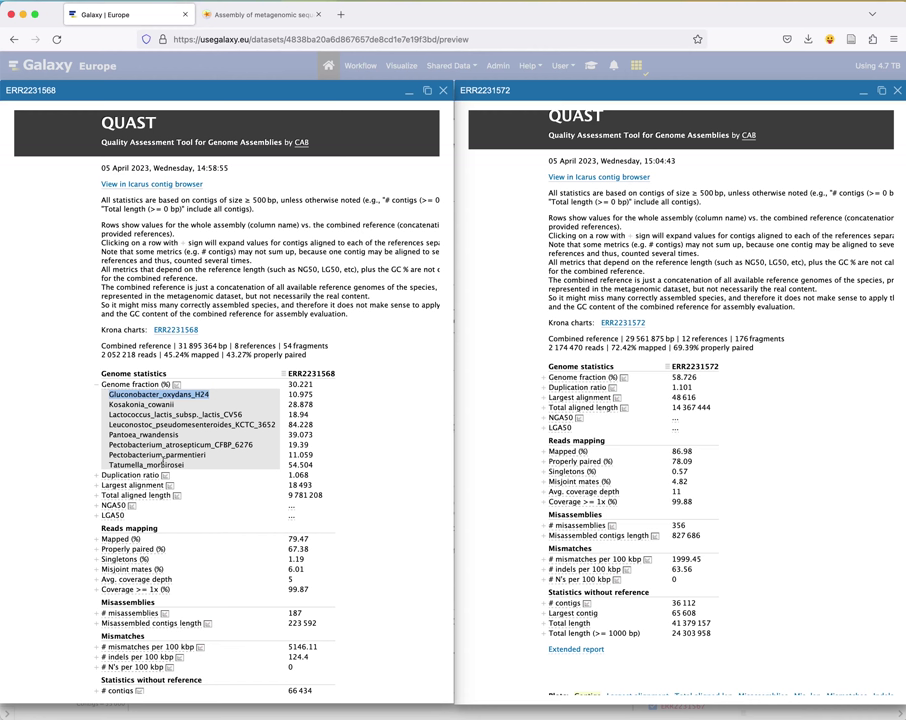
{"action": "left_click_drag", "start_coordinate": [109, 426], "coordinate": [228, 424]}
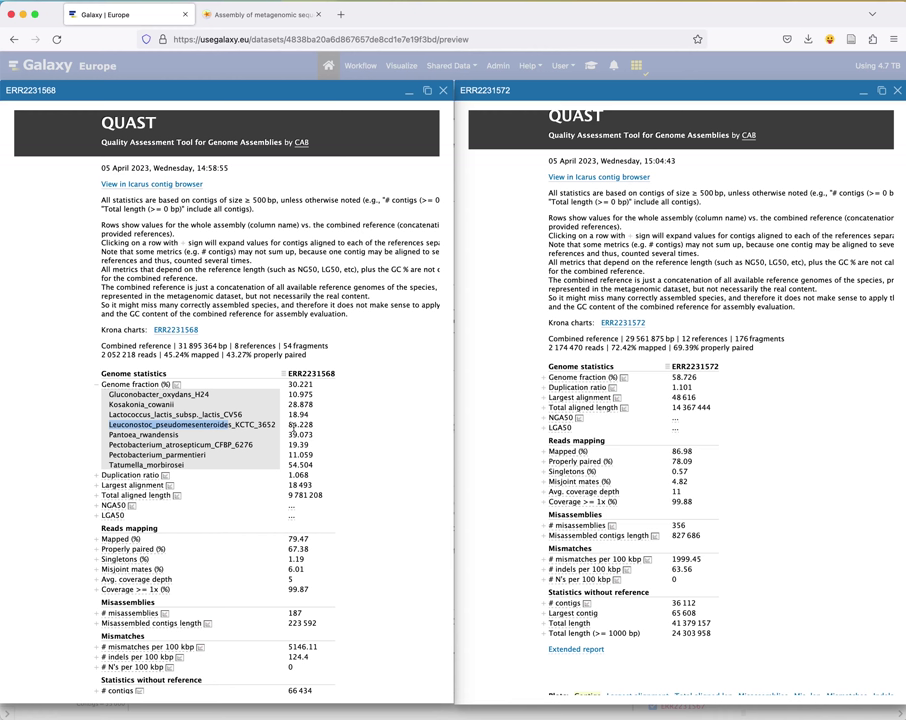
{"action": "scroll", "coordinate": [556, 341], "scroll_direction": "up", "scroll_amount": 1}
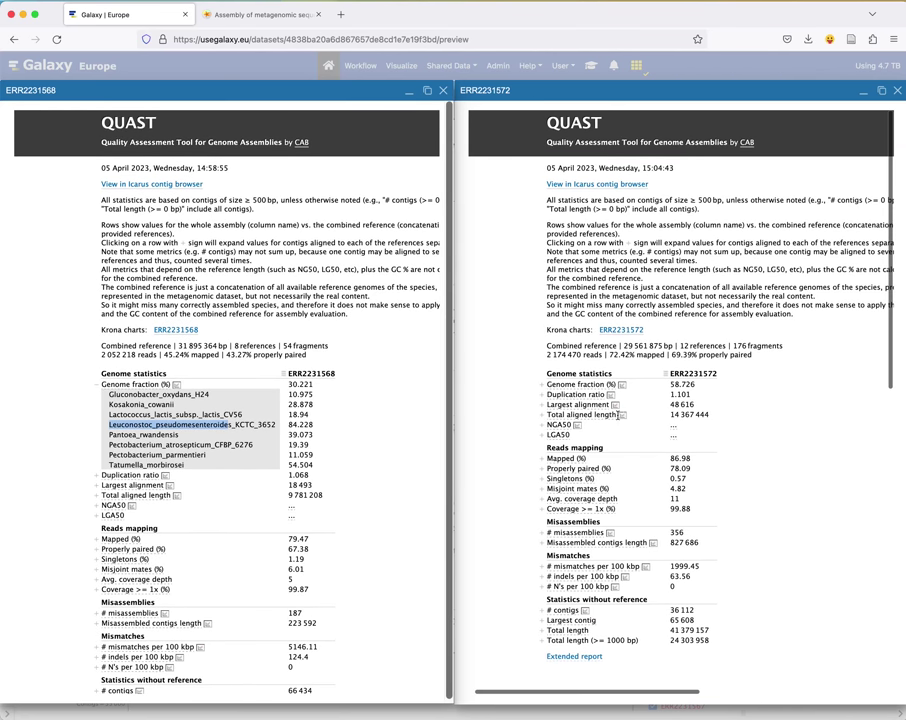
{"action": "scroll", "coordinate": [540, 383], "scroll_direction": "down", "scroll_amount": 1}
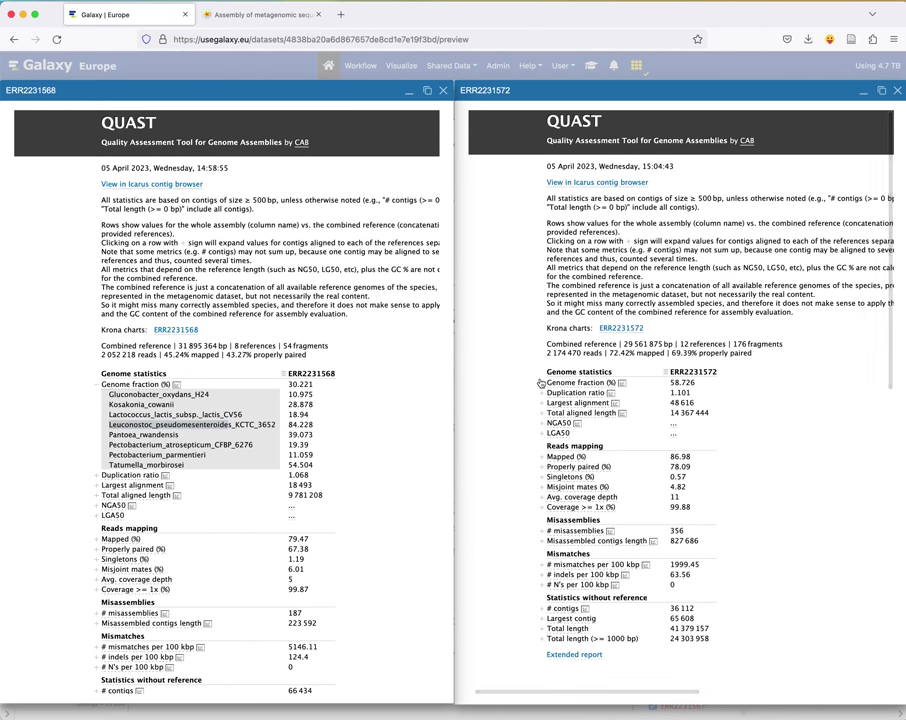
Step: Expand ERR2231572's genome fraction into 12 references and highlight top-ranked Lactobacillus sp at 91.023
{"action": "left_click", "coordinate": [540, 383]}
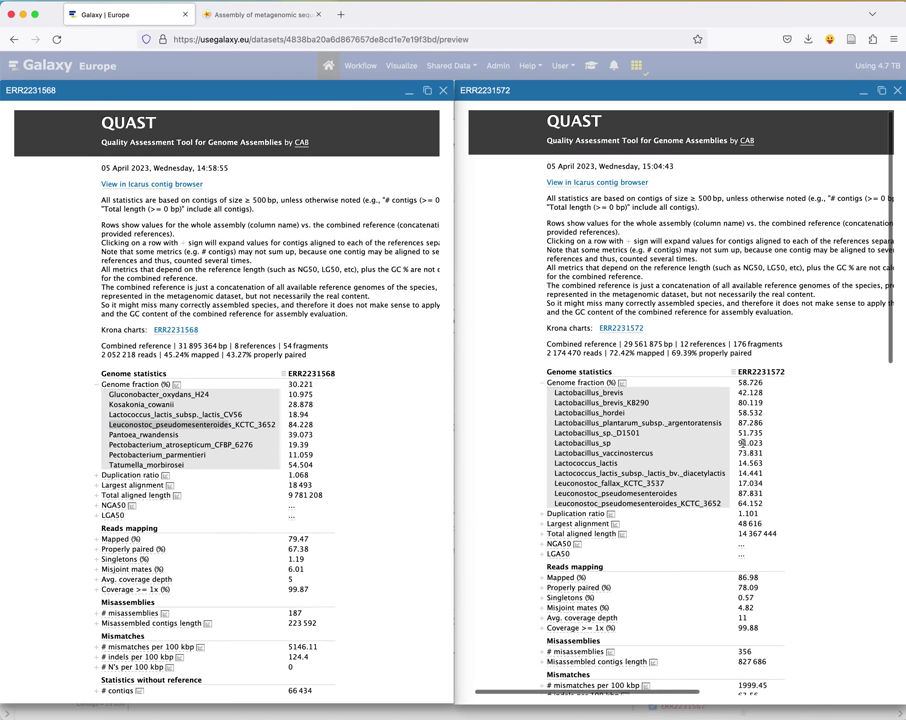
{"action": "left_click_drag", "start_coordinate": [598, 440], "coordinate": [556, 446]}
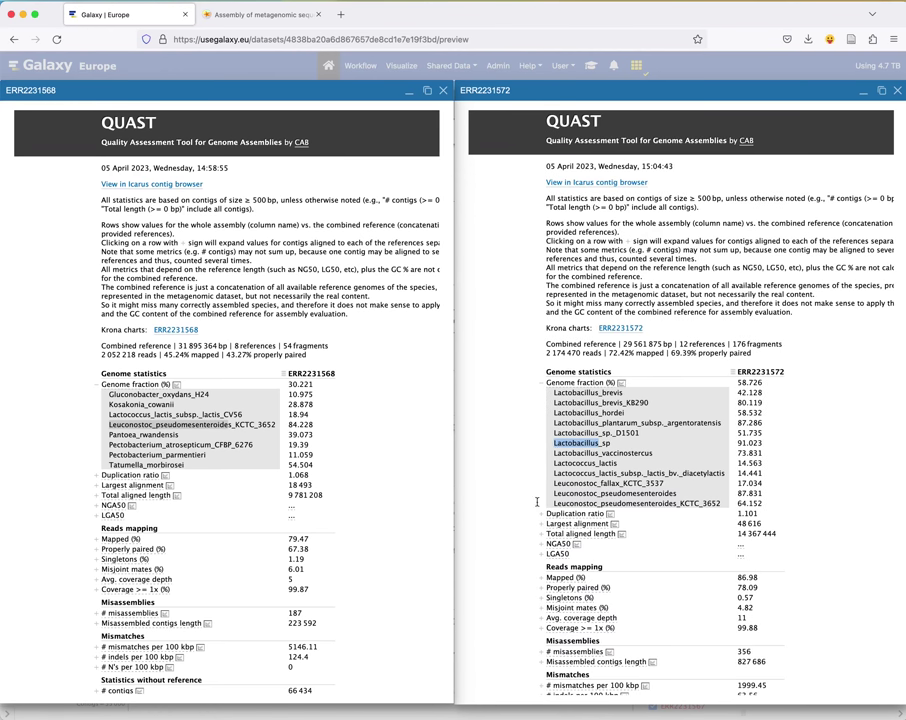
{"action": "scroll", "coordinate": [600, 400], "scroll_direction": "right", "scroll_amount": 2}
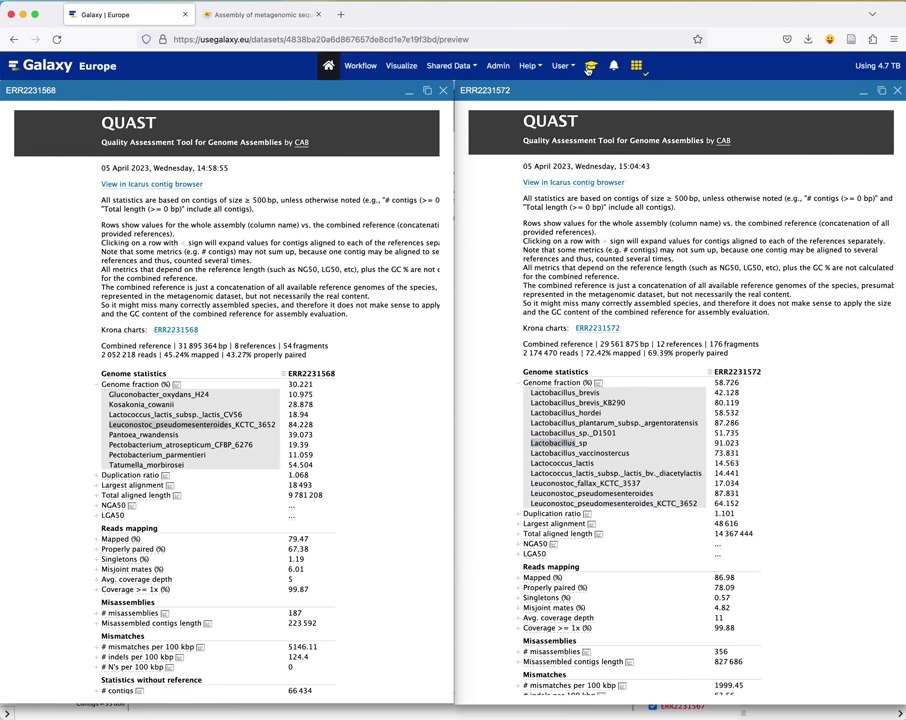
Step: Reveal the tutorial's genome fraction solution (30.22% and 58.73%), mark the 84% figure, and return to the reports
{"action": "left_click", "coordinate": [275, 17]}
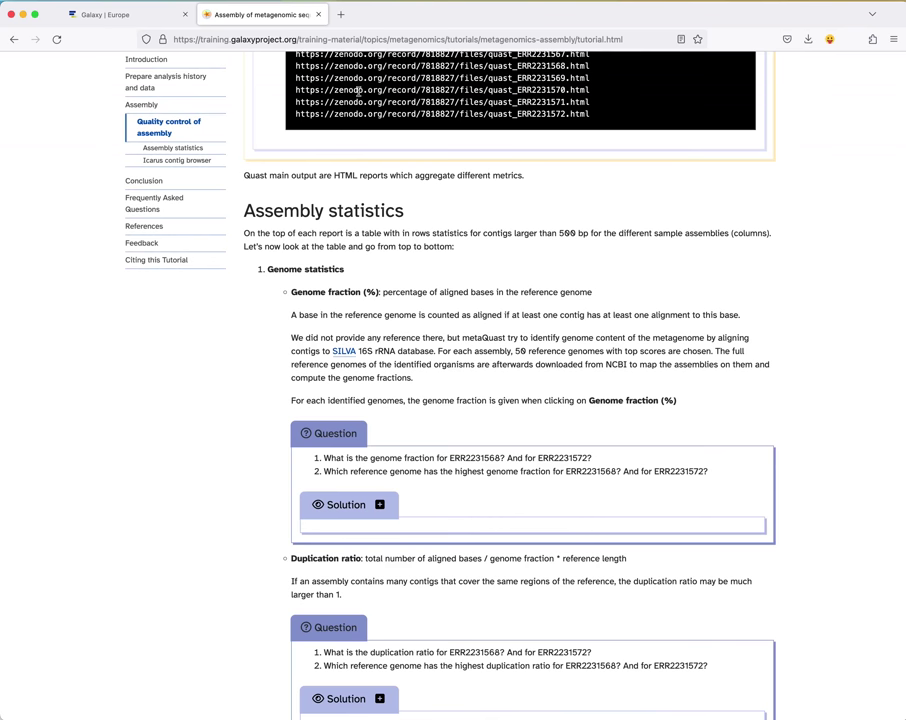
{"action": "scroll", "coordinate": [628, 281], "scroll_direction": "down", "scroll_amount": 2}
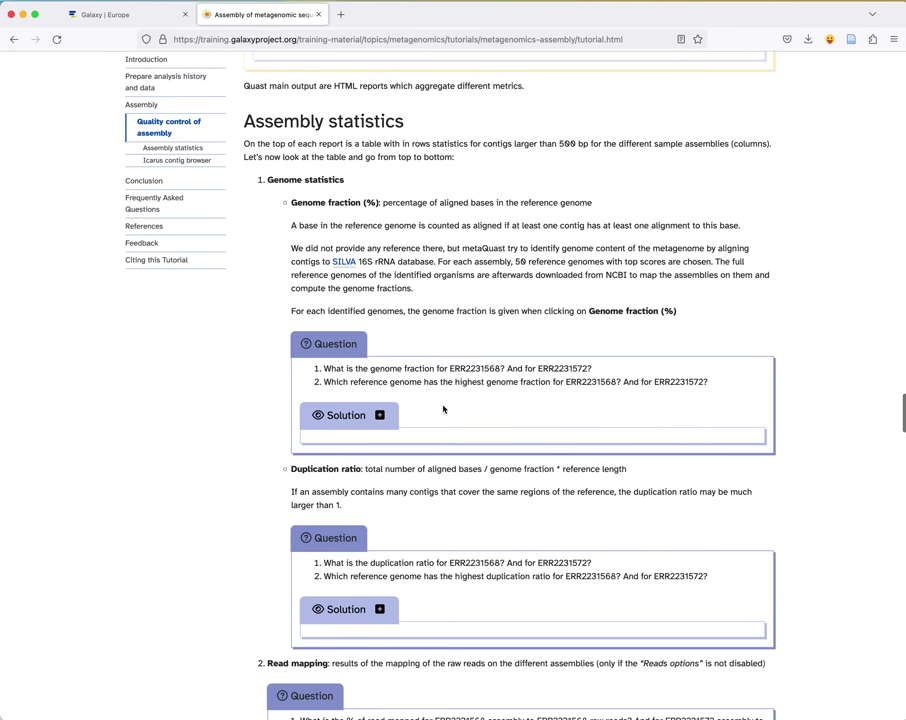
{"action": "left_click", "coordinate": [380, 414]}
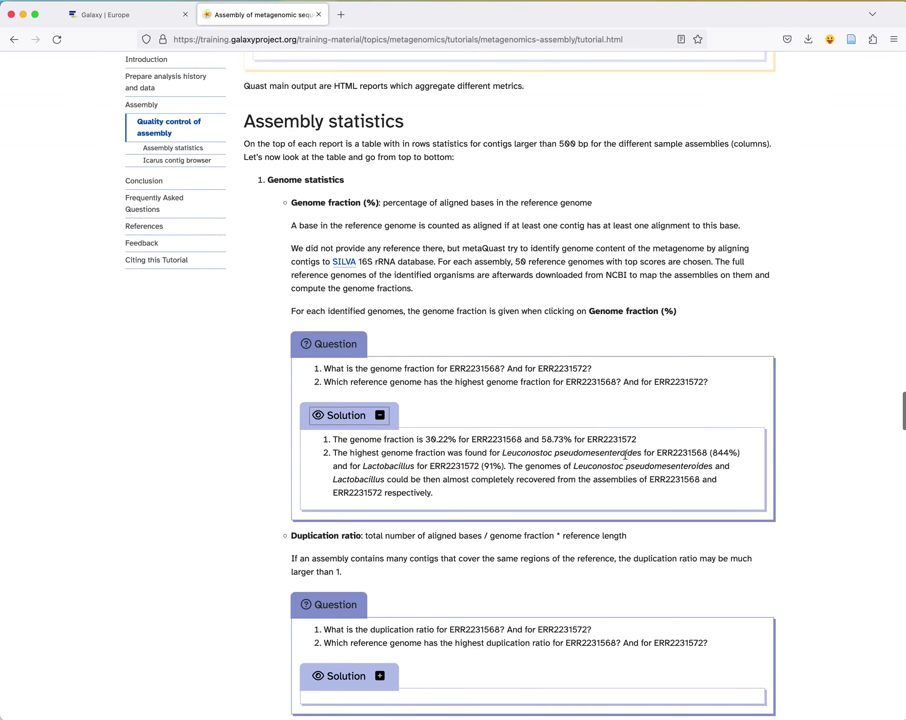
{"action": "scroll", "coordinate": [536, 450], "scroll_direction": "down", "scroll_amount": 2}
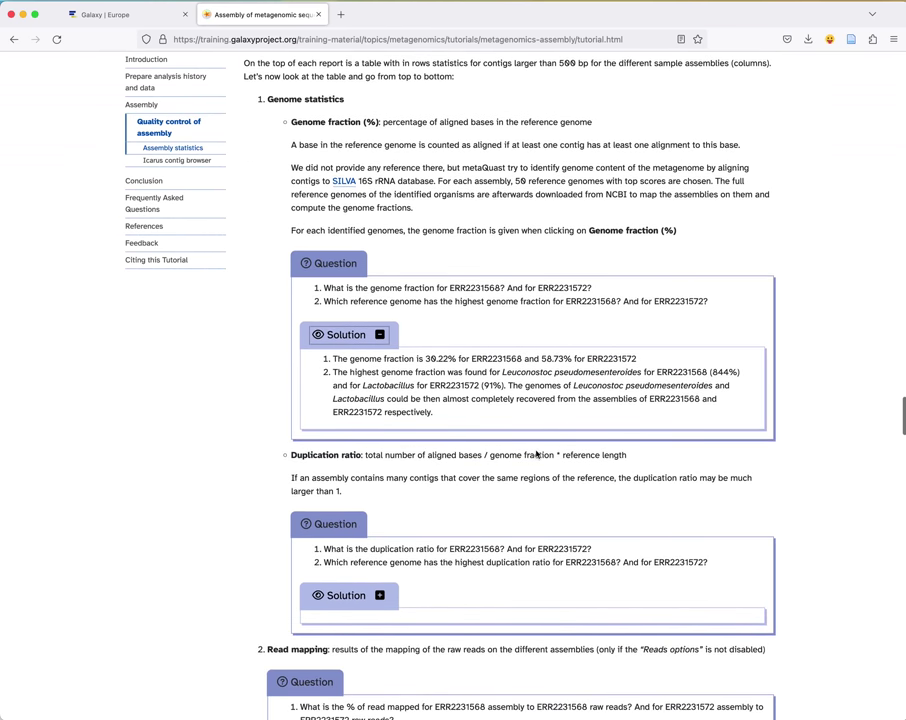
{"action": "left_click_drag", "start_coordinate": [728, 376], "coordinate": [741, 372]}
{"action": "left_click", "coordinate": [107, 14]}
{"action": "scroll", "coordinate": [201, 384], "scroll_direction": "down", "scroll_amount": 2}
{"action": "scroll", "coordinate": [201, 384], "scroll_direction": "down", "scroll_amount": 3}
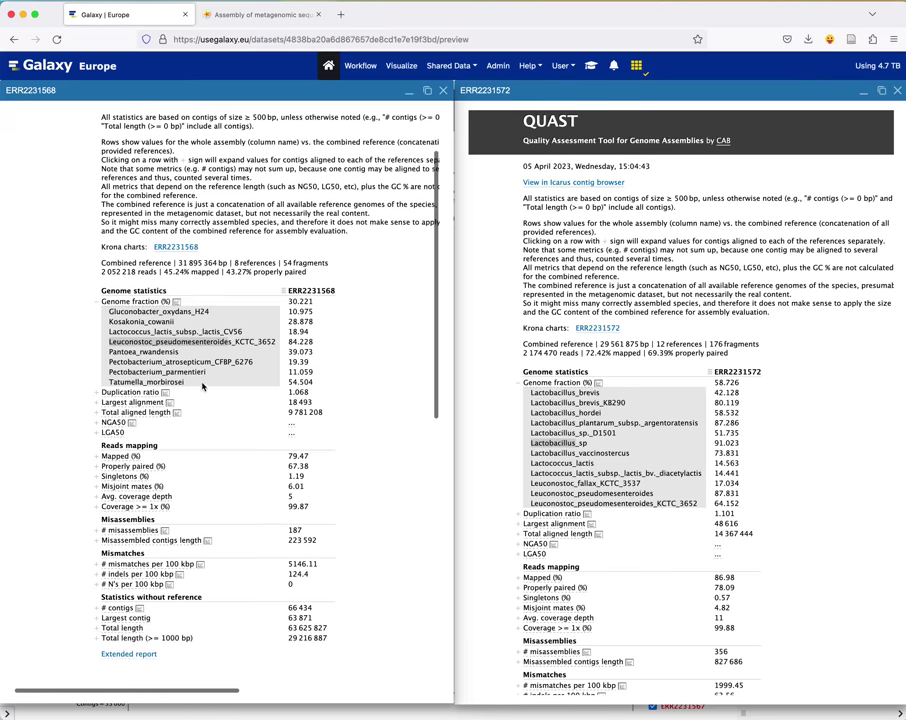
Step: Read the tutorial's next duplication-ratio and read-mapping questions
{"action": "mouse_move", "coordinate": [143, 381]}
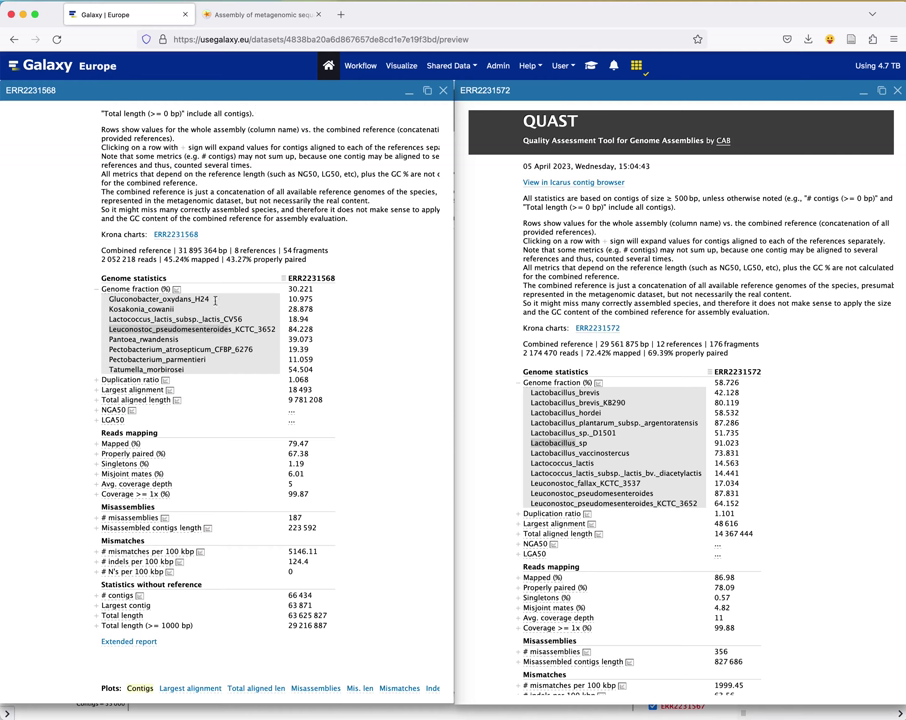
{"action": "left_click", "coordinate": [250, 12]}
{"action": "scroll", "coordinate": [658, 534], "scroll_direction": "down", "scroll_amount": 1}
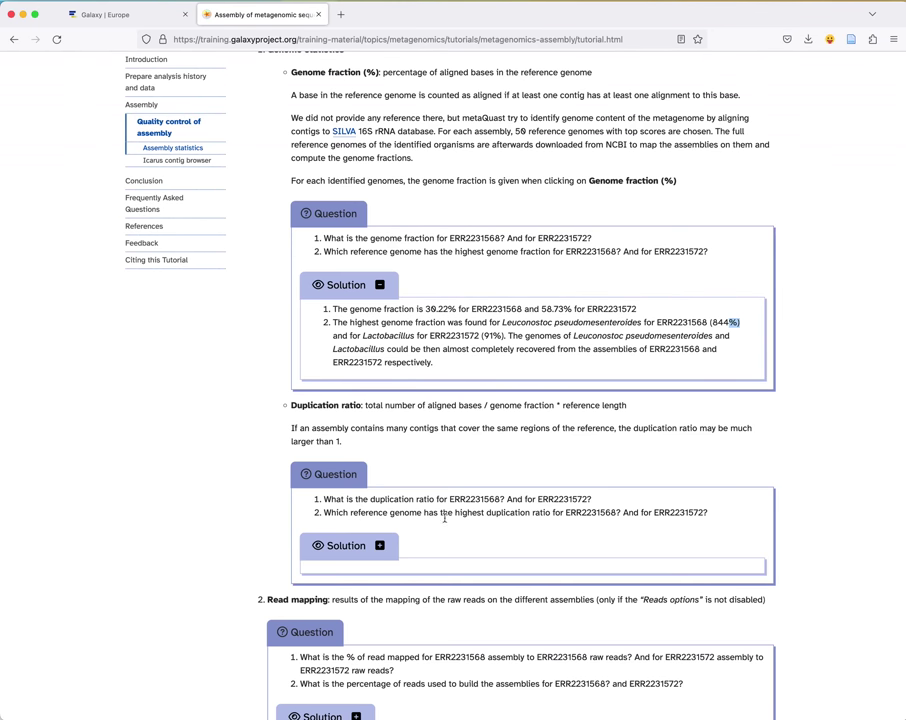
{"action": "scroll", "coordinate": [400, 540], "scroll_direction": "down", "scroll_amount": 2}
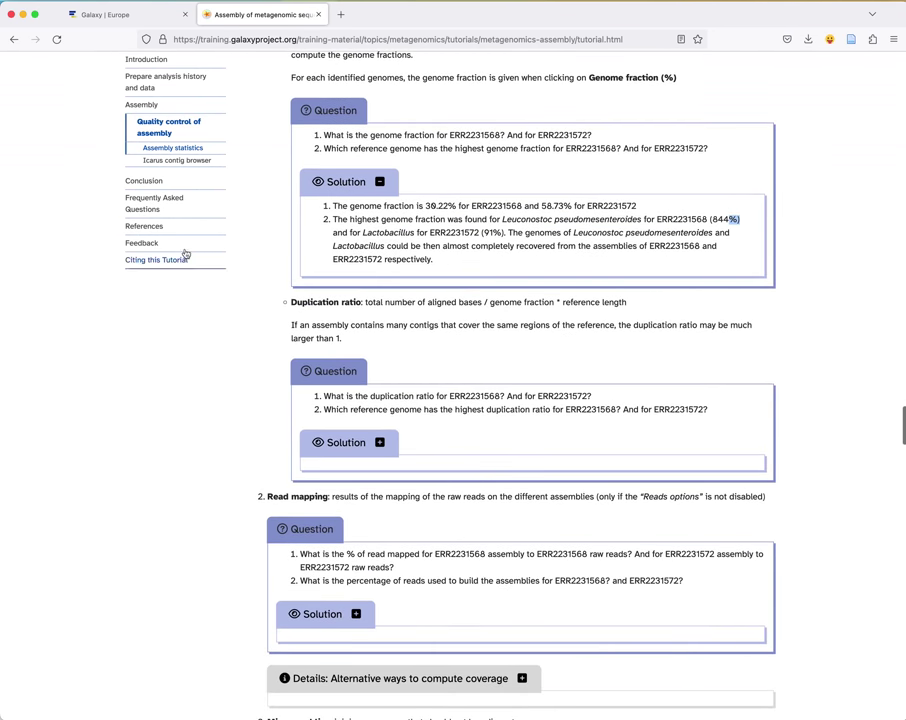
Step: Mark the Reads mapping section and highlight ERR2231568's Mapped (%) value of 79.47
{"action": "key", "text": "ctrl+shift+Tab"}
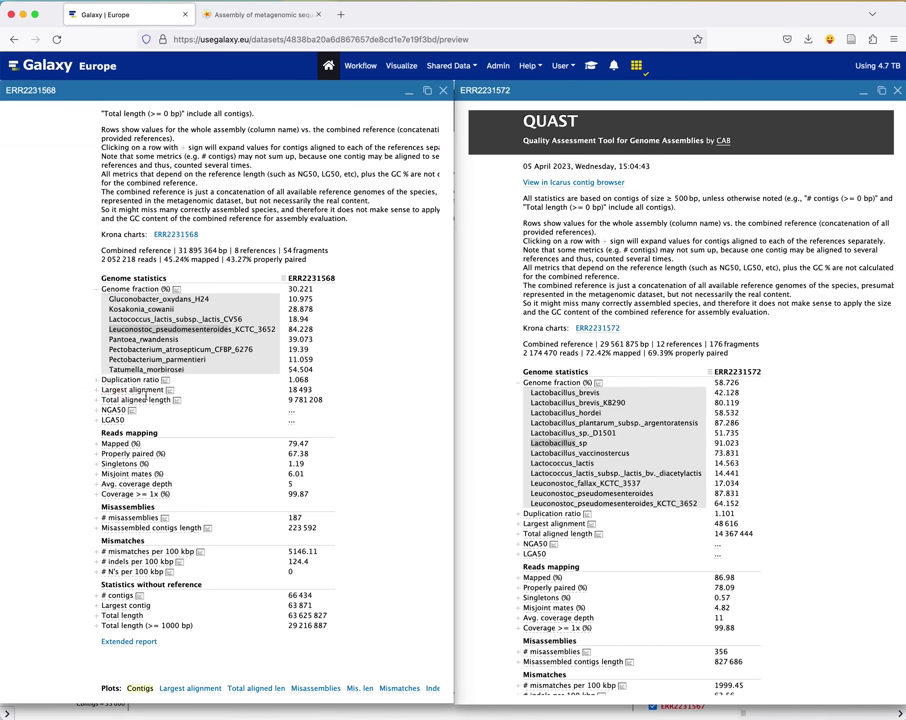
{"action": "mouse_move", "coordinate": [124, 416]}
{"action": "triple_click", "coordinate": [155, 433]}
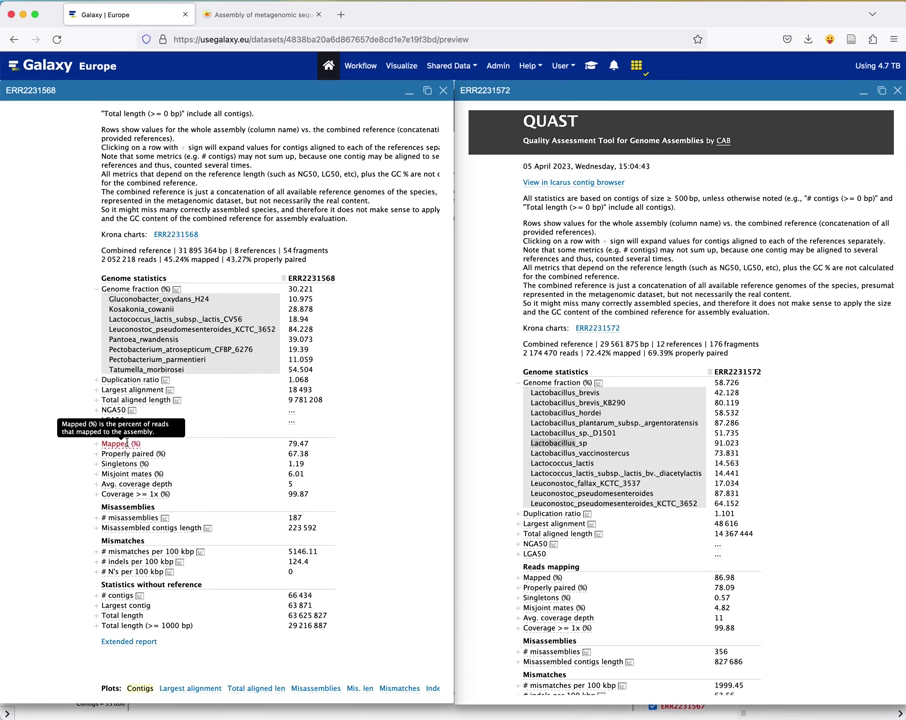
{"action": "left_click_drag", "start_coordinate": [289, 444], "coordinate": [312, 446]}
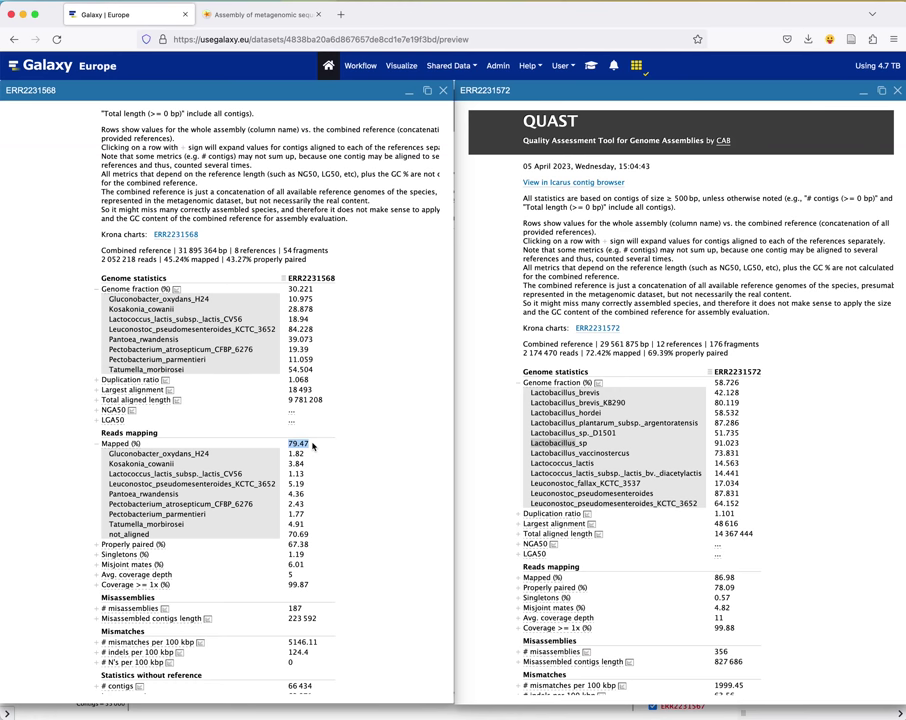
{"action": "scroll", "coordinate": [818, 503], "scroll_direction": "down", "scroll_amount": 2}
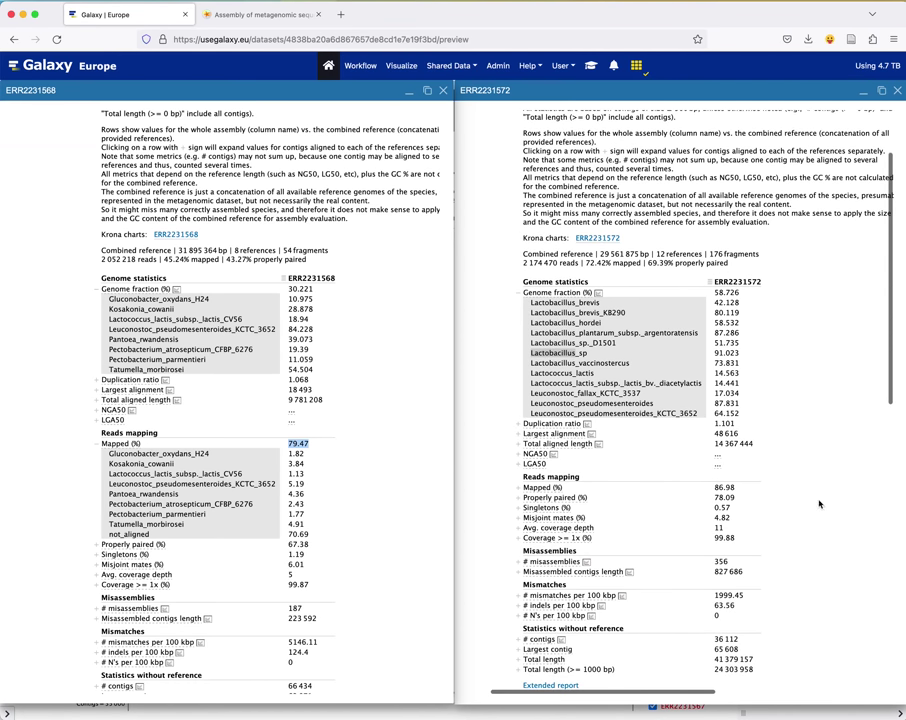
{"action": "scroll", "coordinate": [800, 490], "scroll_direction": "down", "scroll_amount": 2}
Step: Expand ERR2231572's per-reference Mapped (%) breakdown (86.98), then go back to the tutorial
{"action": "left_click", "coordinate": [718, 443]}
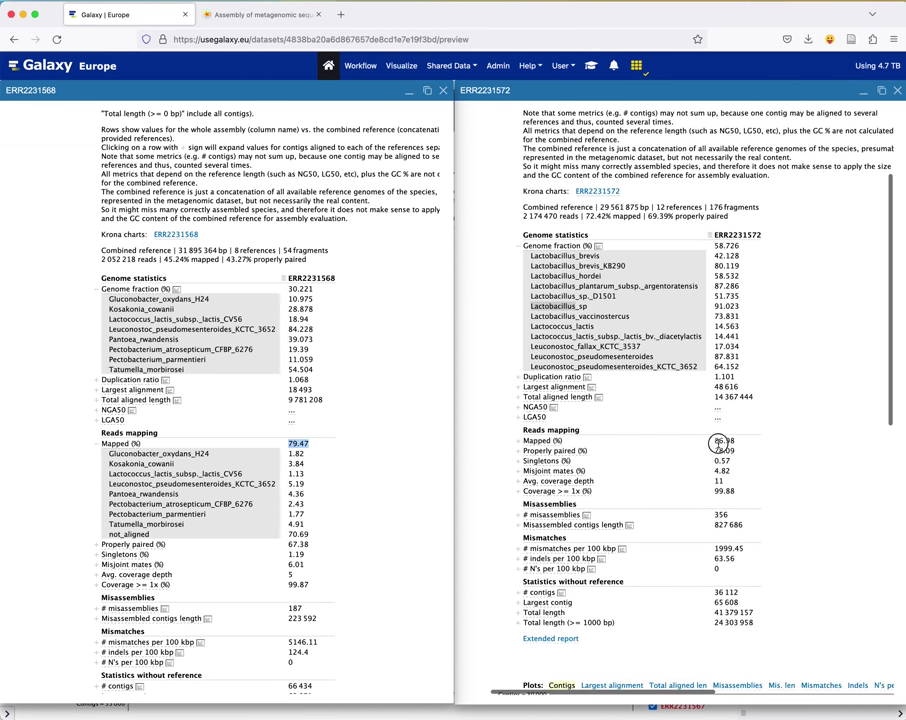
{"action": "left_click_drag", "start_coordinate": [718, 443], "coordinate": [740, 436]}
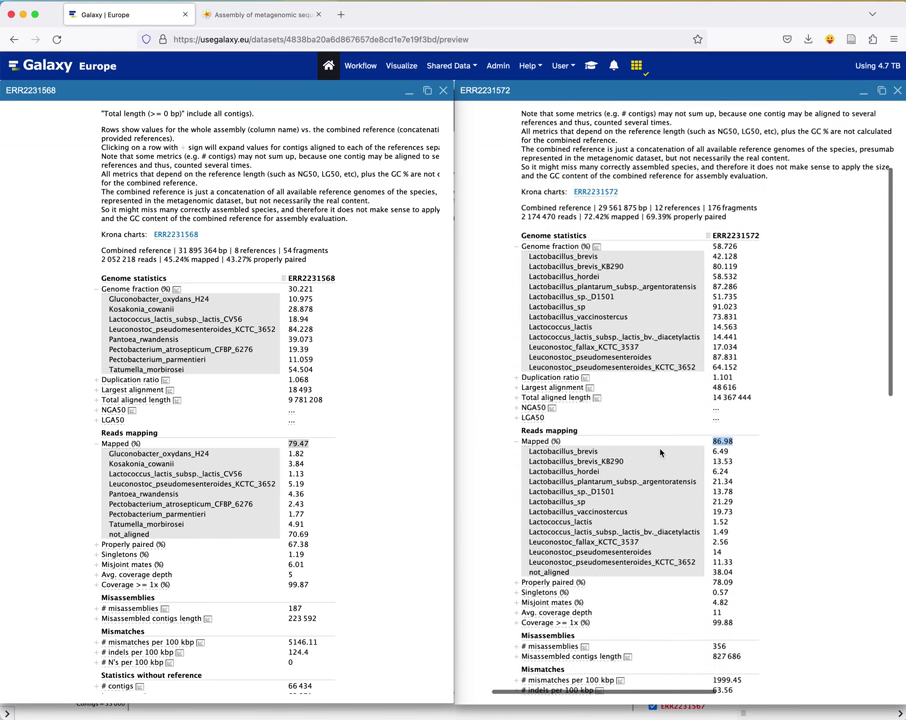
{"action": "scroll", "coordinate": [660, 453], "scroll_direction": "right", "scroll_amount": 1}
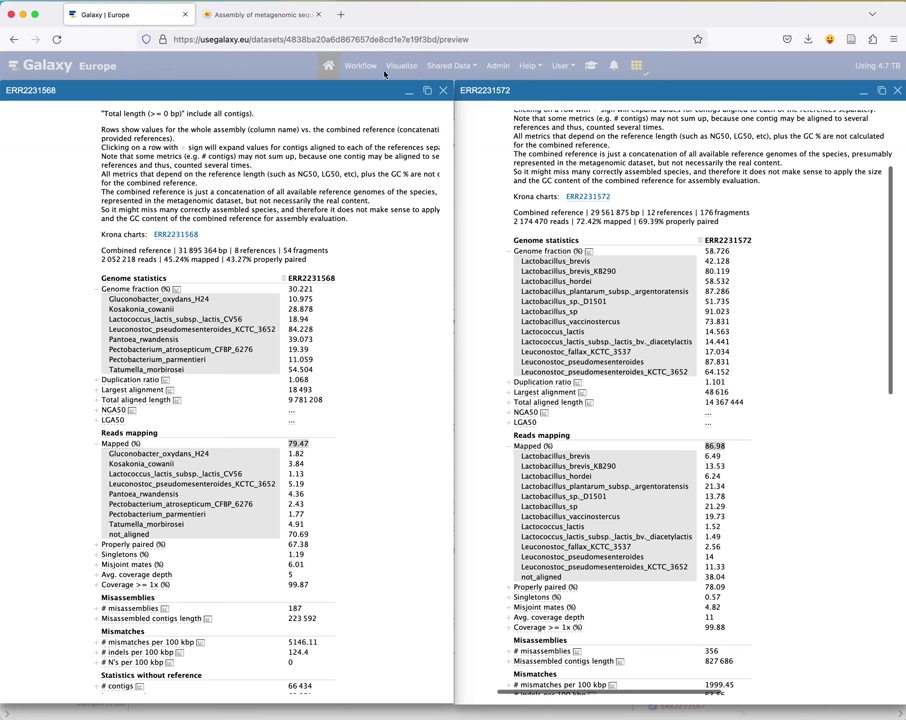
{"action": "left_click", "coordinate": [262, 15]}
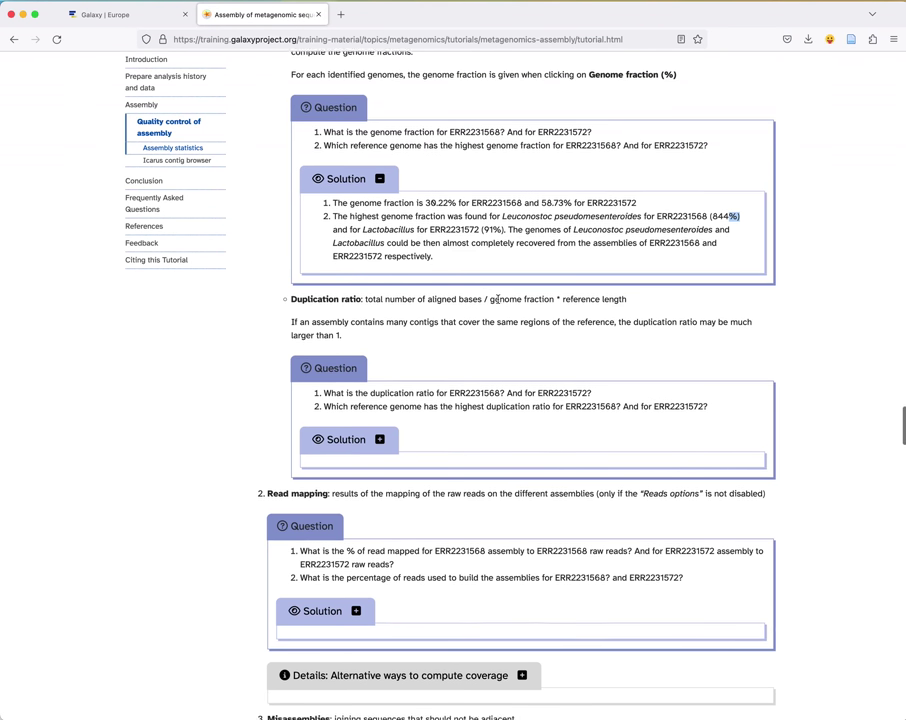
{"action": "scroll", "coordinate": [497, 299], "scroll_direction": "down", "scroll_amount": 5}
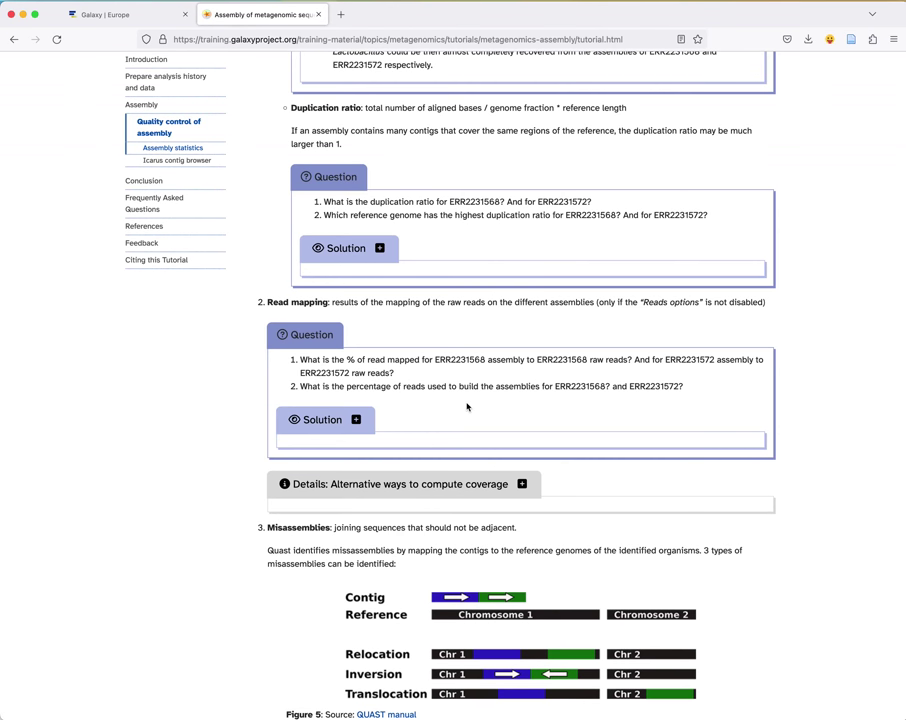
Step: Expand the Read mapping solution showing 79.47% and 86.98% mapped, checking it against the reports
{"action": "scroll", "coordinate": [462, 402], "scroll_direction": "down", "scroll_amount": 1}
{"action": "scroll", "coordinate": [355, 420], "scroll_direction": "down", "scroll_amount": 1}
{"action": "left_click", "coordinate": [355, 416]}
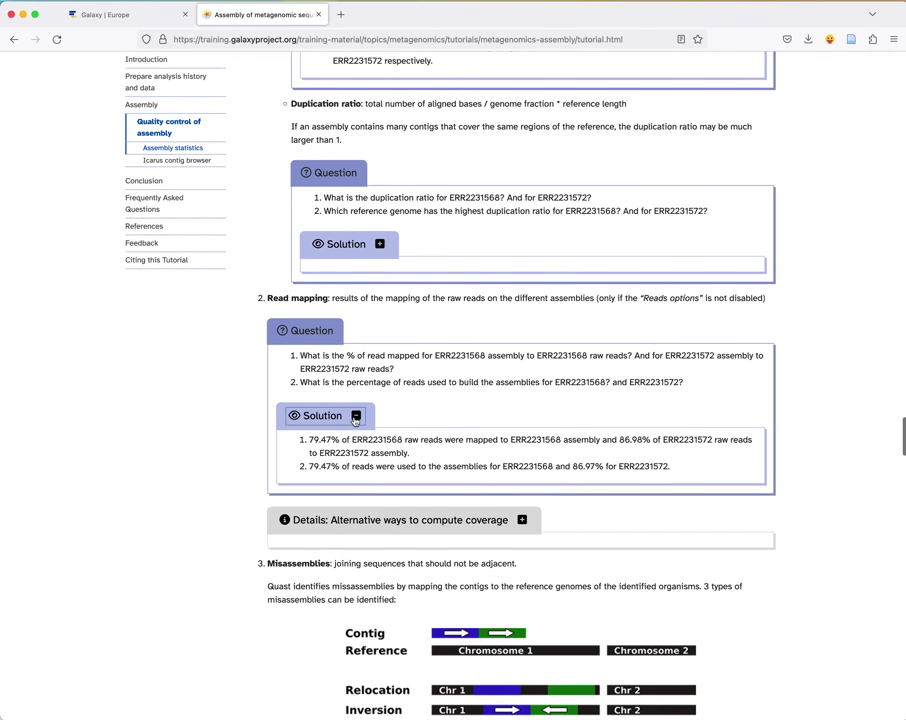
{"action": "scroll", "coordinate": [355, 420], "scroll_direction": "down", "scroll_amount": 2}
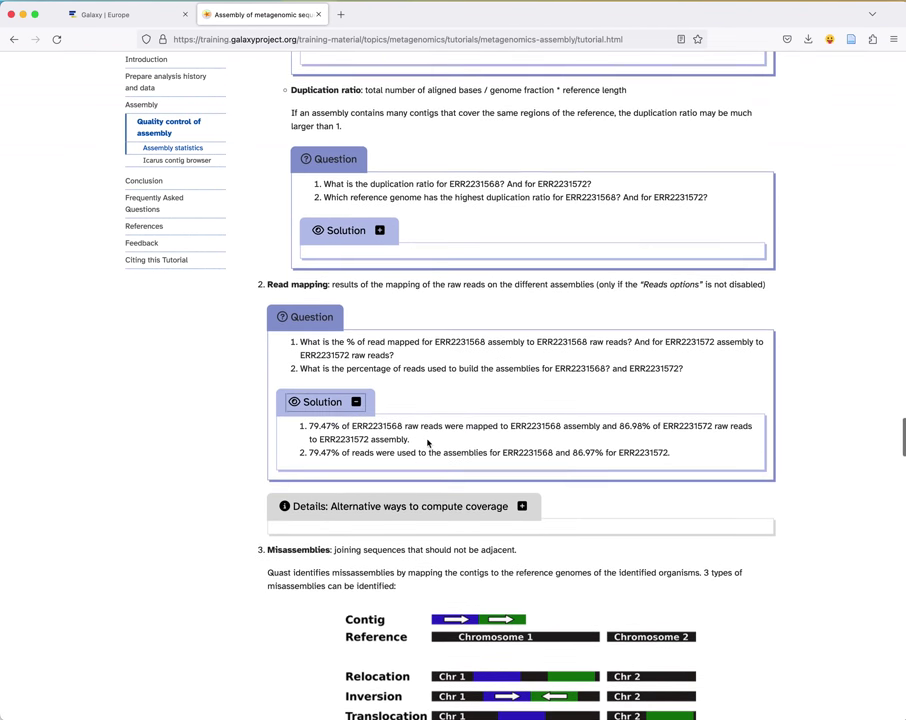
{"action": "scroll", "coordinate": [309, 440], "scroll_direction": "up", "scroll_amount": 2}
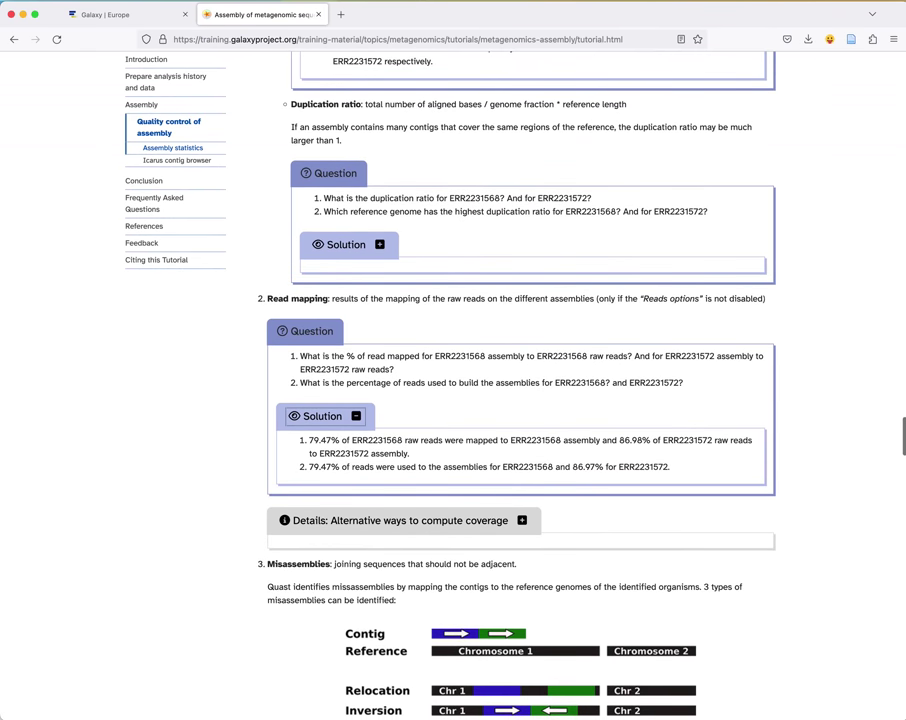
{"action": "left_click", "coordinate": [137, 14]}
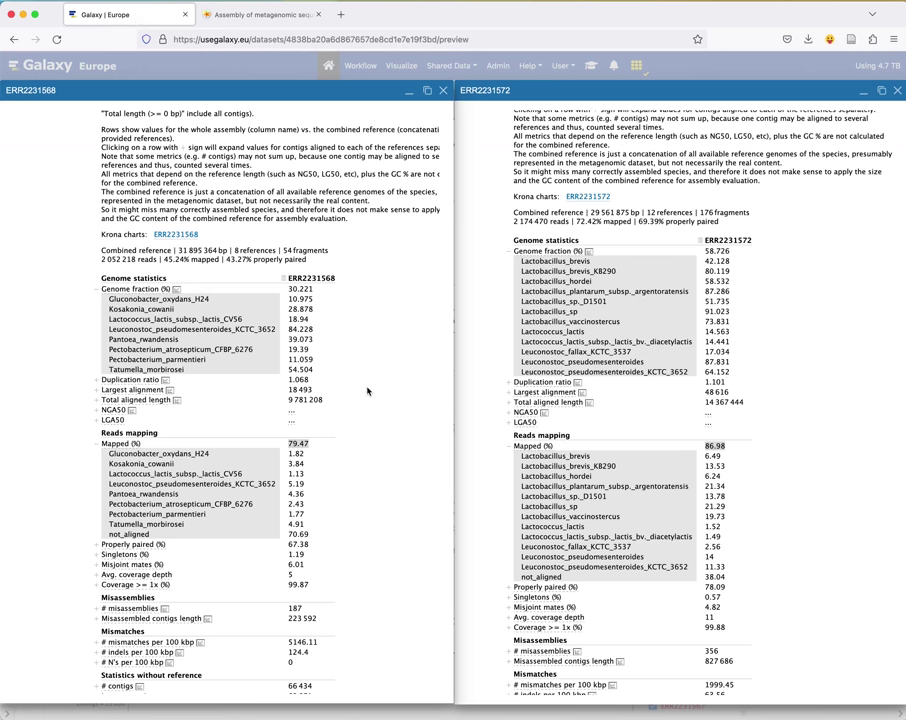
{"action": "left_click", "coordinate": [233, 17]}
{"action": "scroll", "coordinate": [490, 340], "scroll_direction": "down", "scroll_amount": 5}
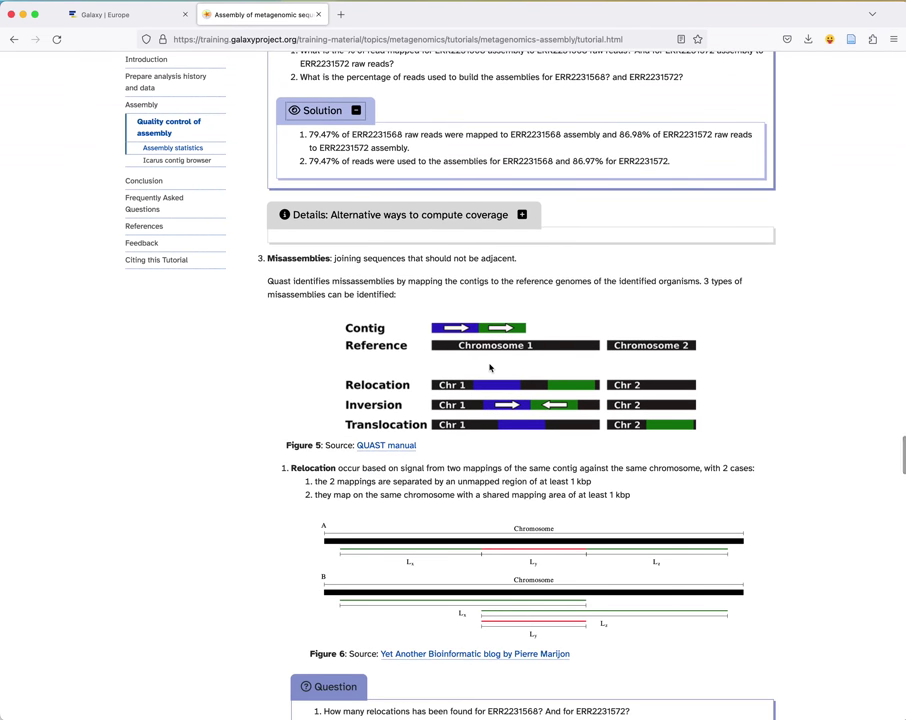
{"action": "scroll", "coordinate": [490, 368], "scroll_direction": "down", "scroll_amount": 1}
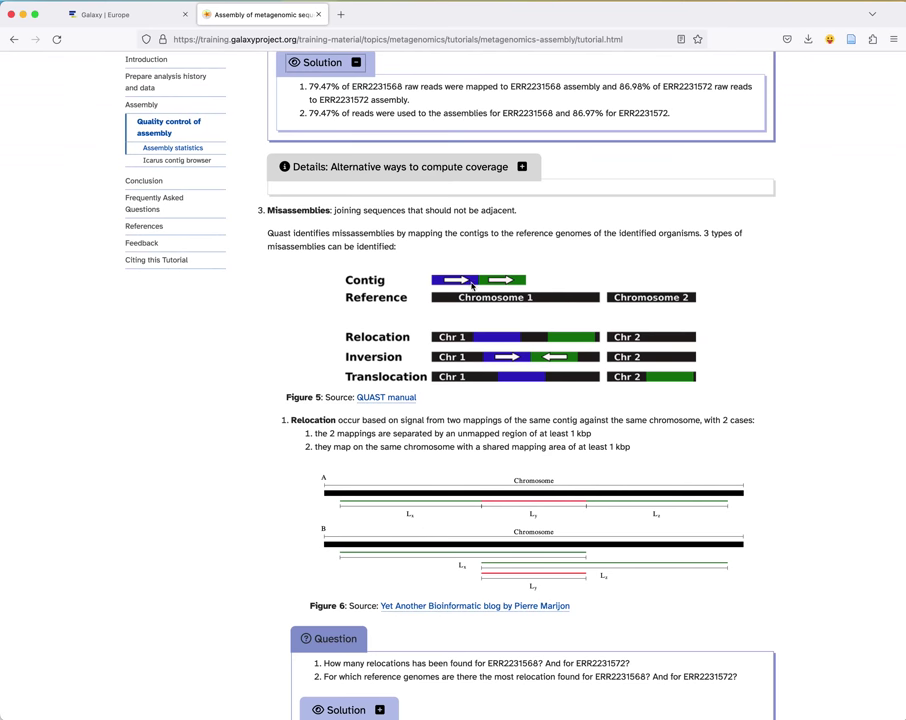
Step: Read the Misassemblies and Relocation material, then compare the reports' 187 and 356 misassemblies
{"action": "scroll", "coordinate": [494, 321], "scroll_direction": "down", "scroll_amount": 1}
{"action": "scroll", "coordinate": [494, 321], "scroll_direction": "down", "scroll_amount": 1}
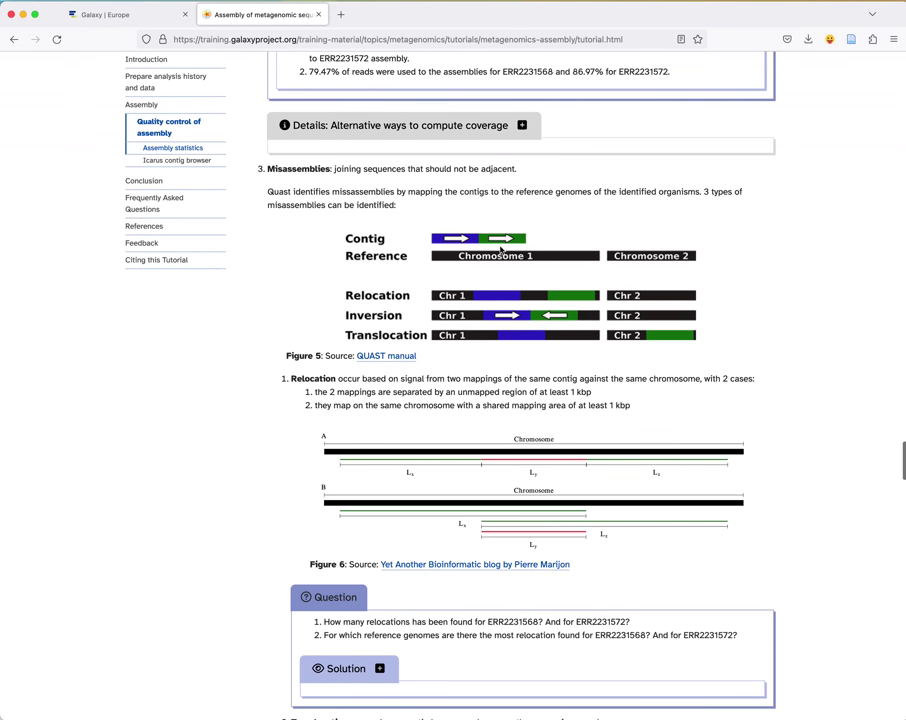
{"action": "scroll", "coordinate": [500, 249], "scroll_direction": "down", "scroll_amount": 1}
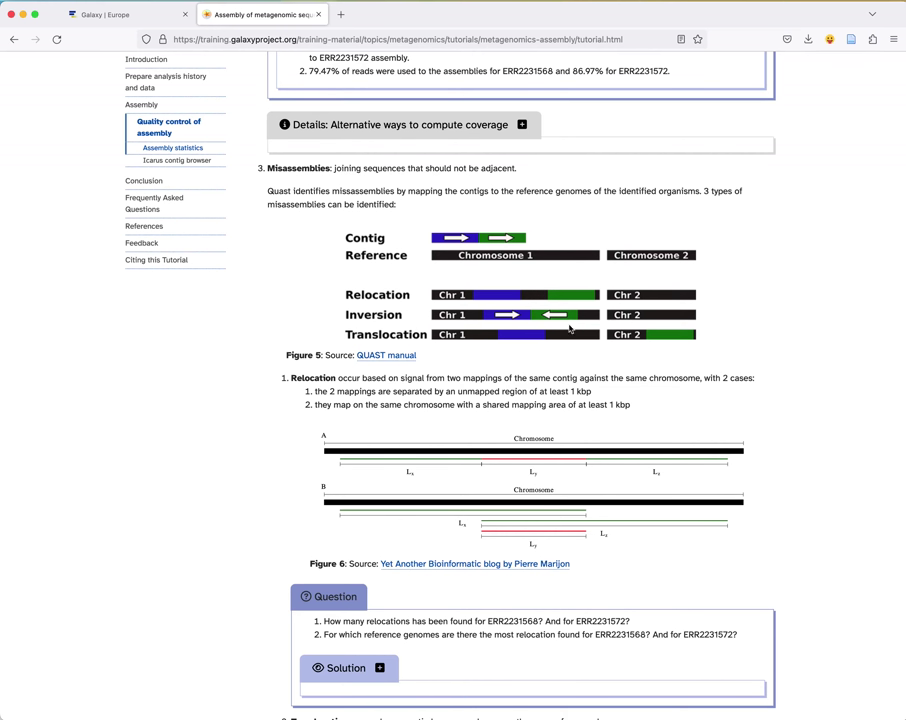
{"action": "scroll", "coordinate": [607, 376], "scroll_direction": "down", "scroll_amount": 2}
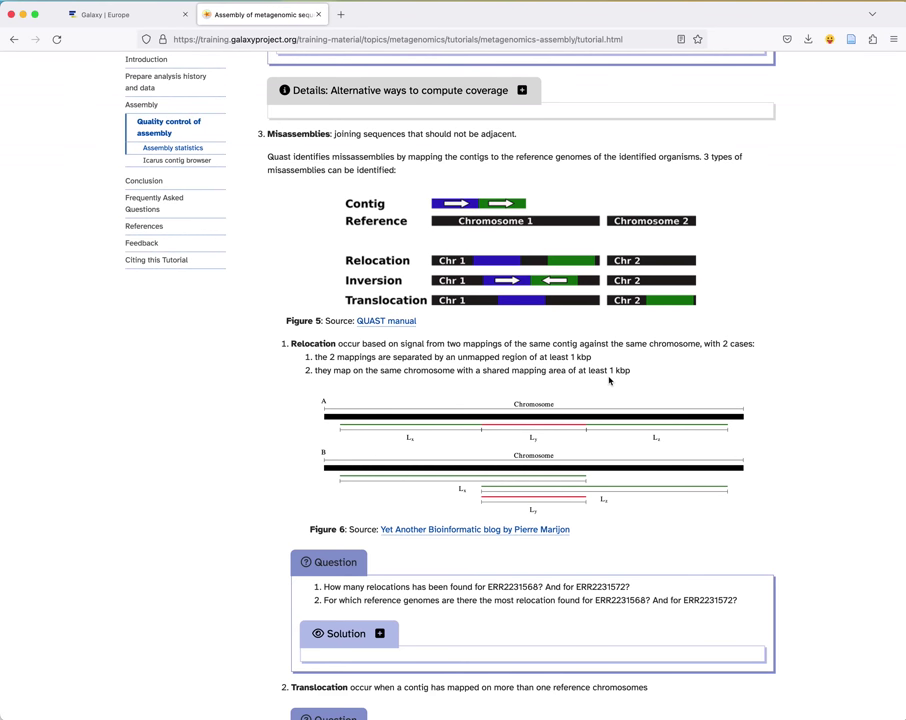
{"action": "scroll", "coordinate": [575, 465], "scroll_direction": "down", "scroll_amount": 1}
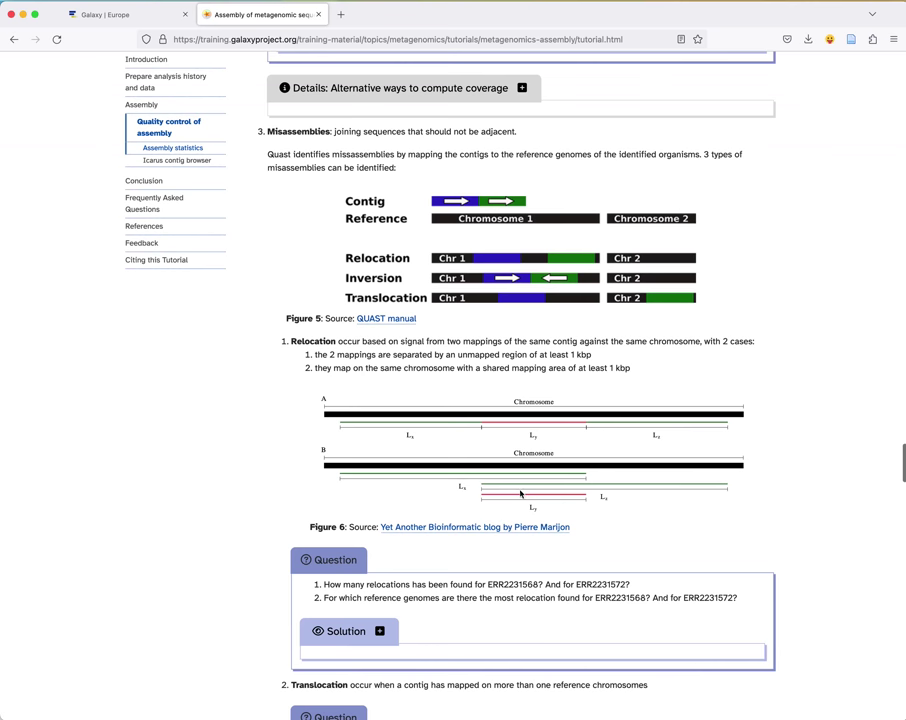
{"action": "scroll", "coordinate": [520, 494], "scroll_direction": "down", "scroll_amount": 2}
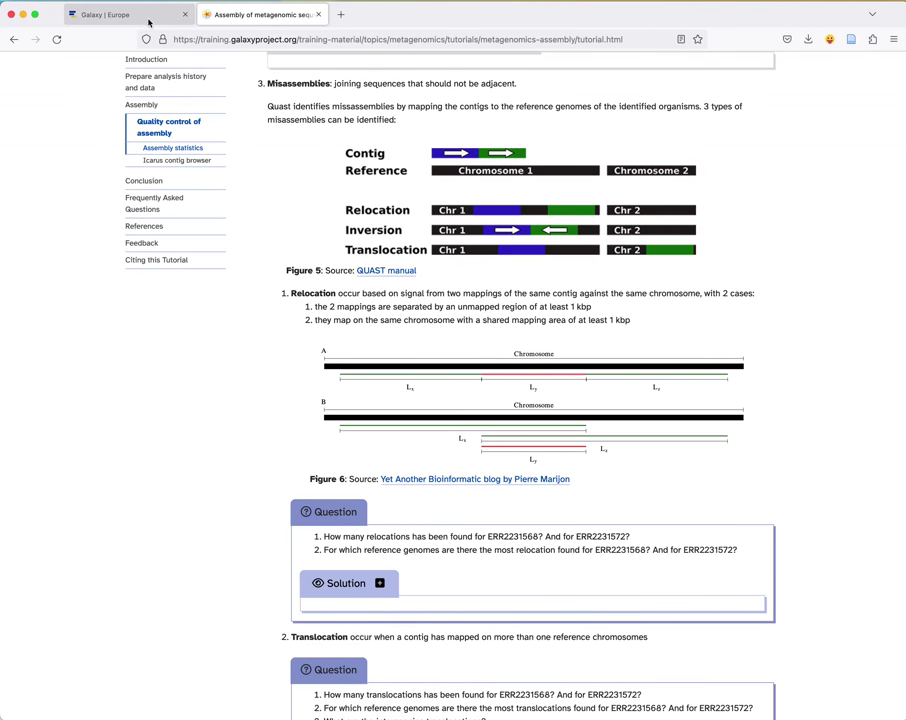
{"action": "key", "text": "ctrl+shift+Tab"}
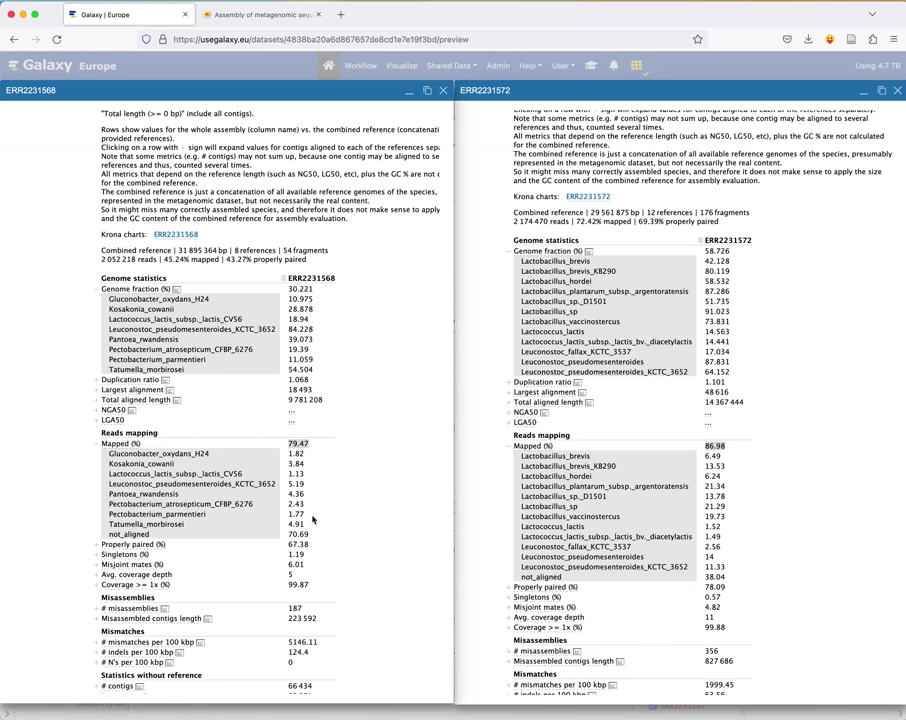
{"action": "scroll", "coordinate": [325, 519], "scroll_direction": "down", "scroll_amount": 3}
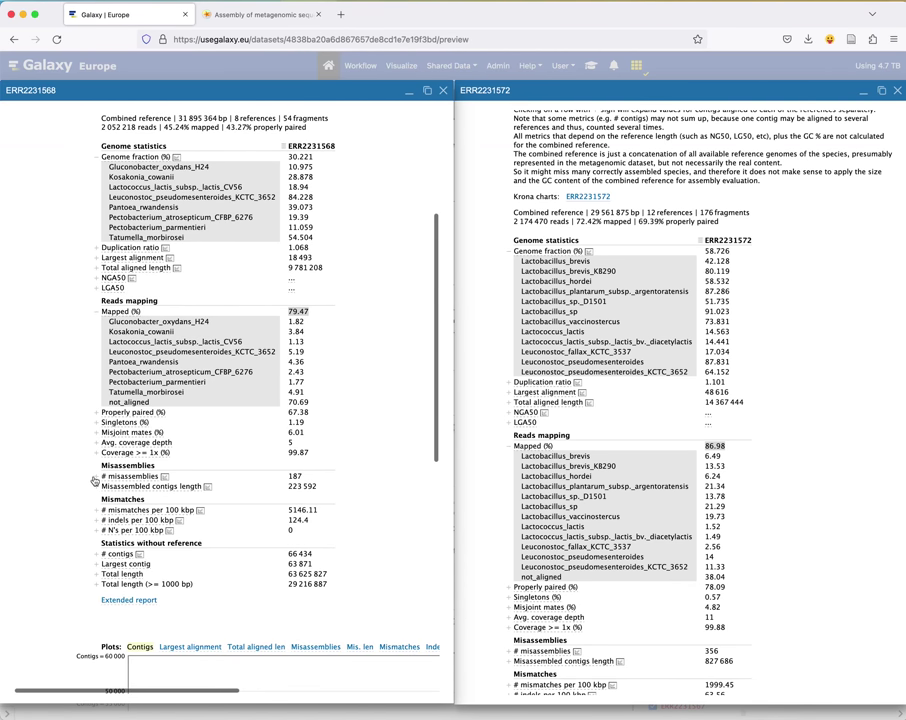
Step: Show ERR2231568's per-reference misassembly counts and its extended report
{"action": "left_click", "coordinate": [96, 477]}
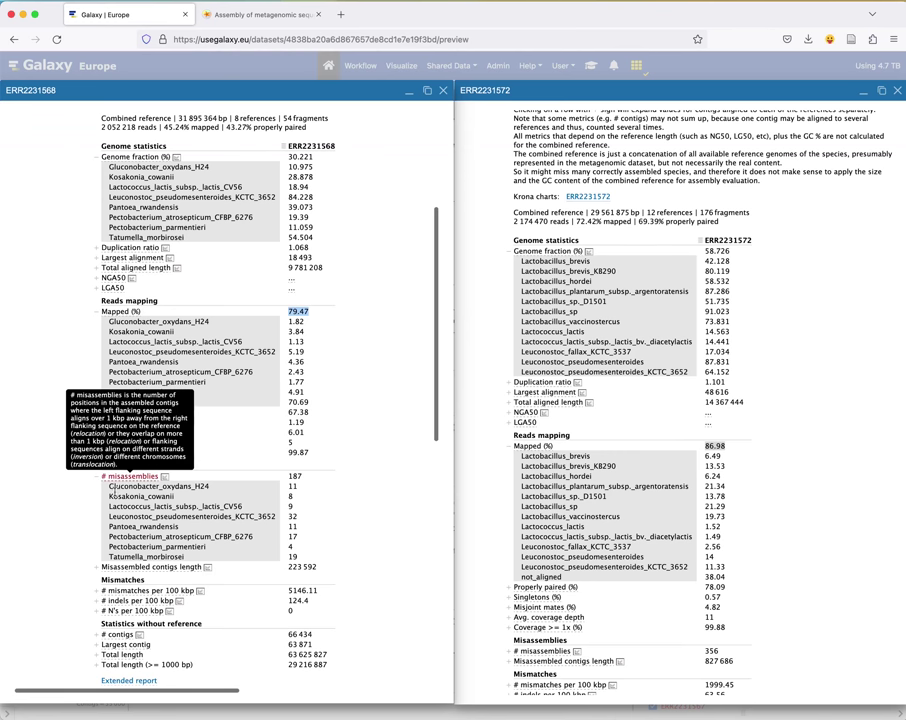
{"action": "scroll", "coordinate": [139, 583], "scroll_direction": "down", "scroll_amount": 2}
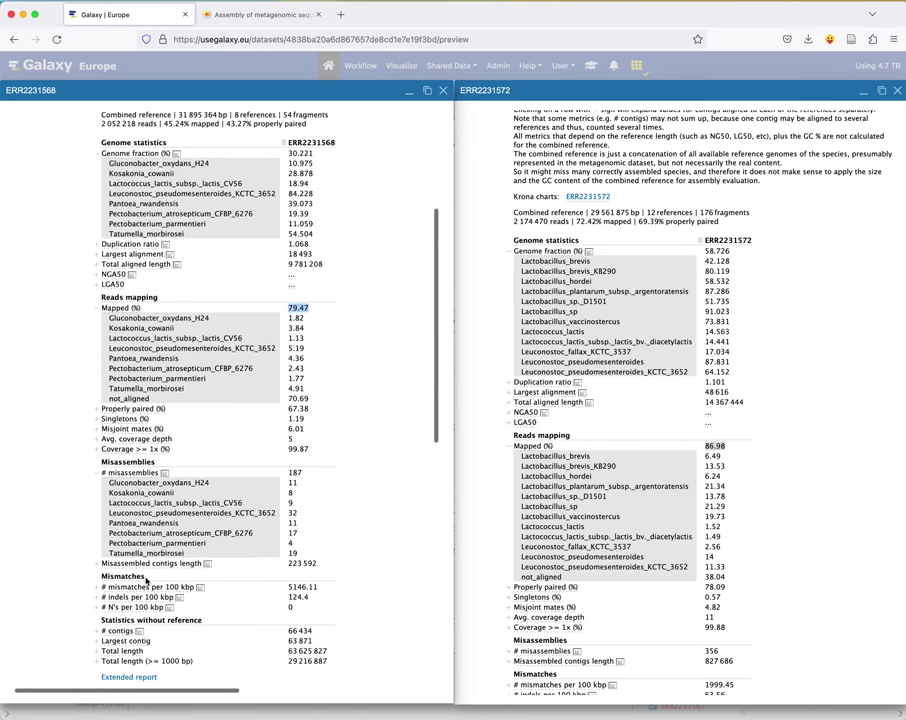
{"action": "left_click", "coordinate": [136, 580]}
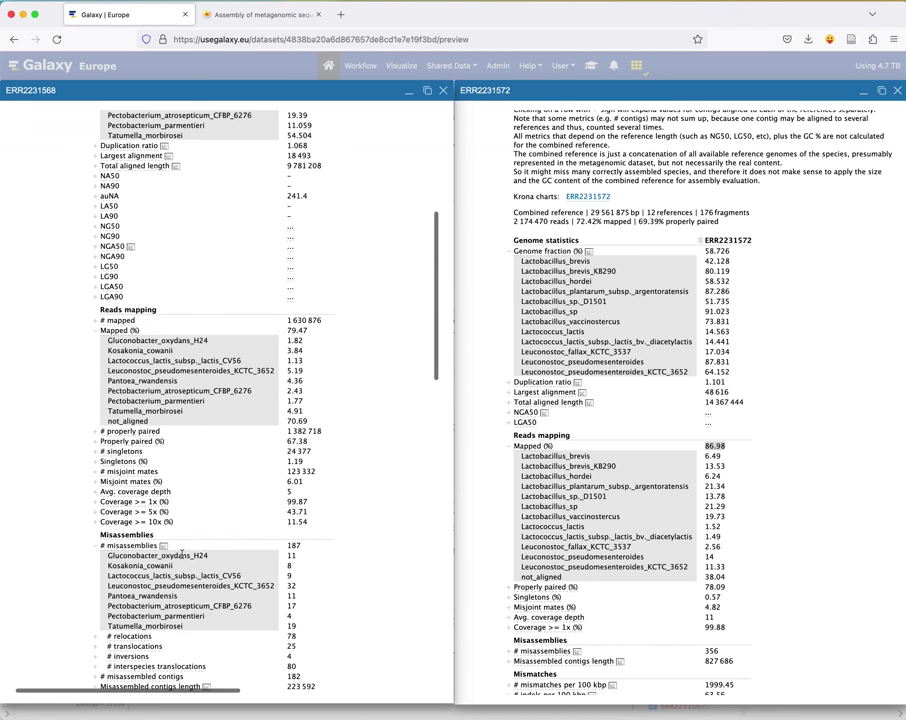
{"action": "scroll", "coordinate": [182, 554], "scroll_direction": "down", "scroll_amount": 3}
{"action": "scroll", "coordinate": [182, 554], "scroll_direction": "down", "scroll_amount": 3}
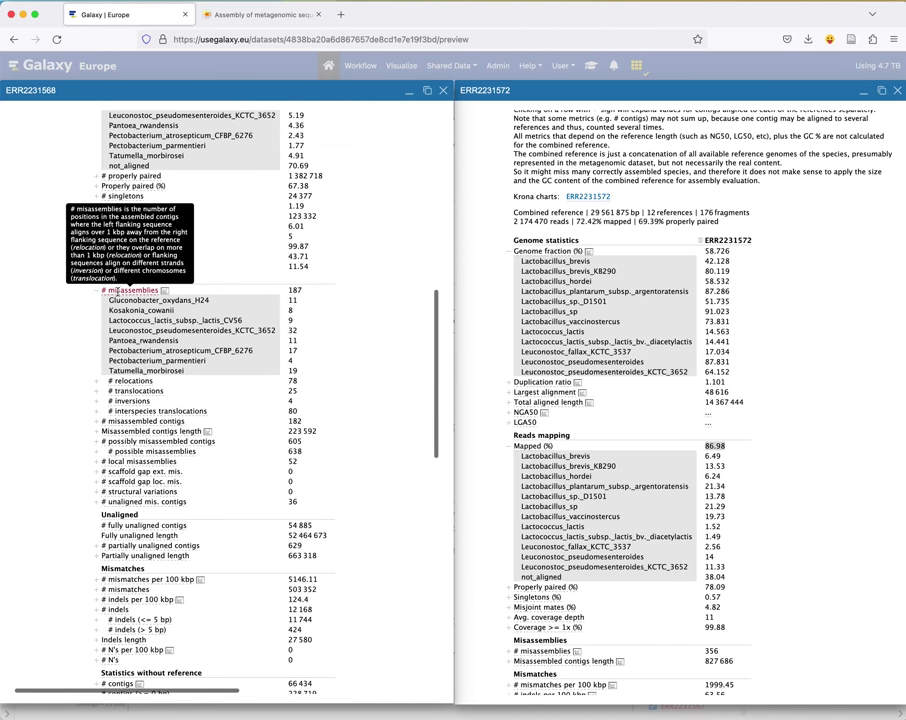
{"action": "scroll", "coordinate": [122, 478], "scroll_direction": "down", "scroll_amount": 2}
{"action": "scroll", "coordinate": [591, 411], "scroll_direction": "down", "scroll_amount": 10}
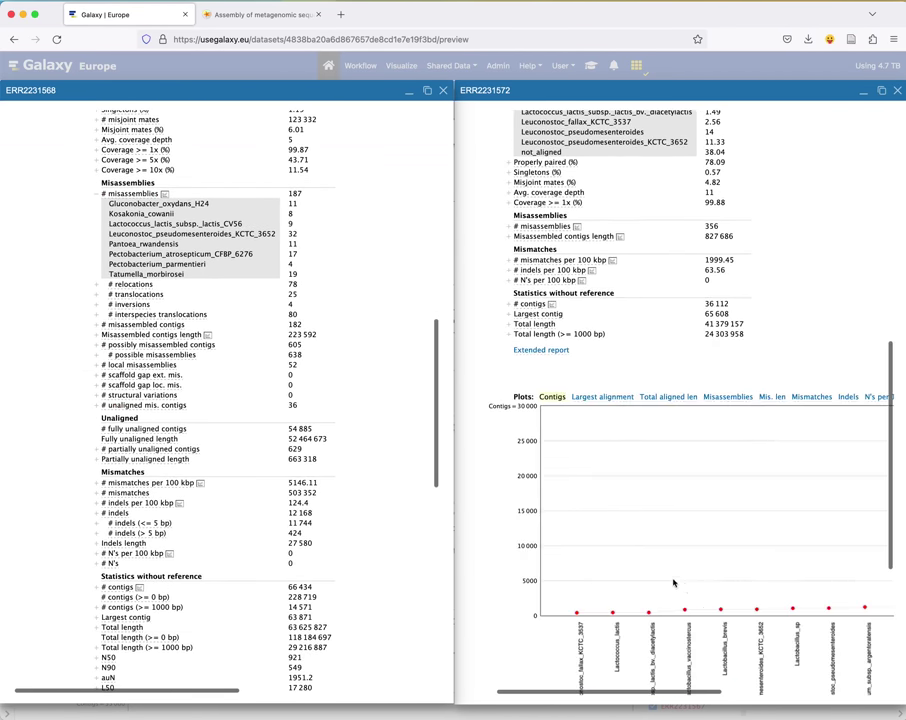
{"action": "scroll", "coordinate": [591, 411], "scroll_direction": "down", "scroll_amount": 1}
Step: Show the full ERR2231572 report, collapse ERR2231568's misassemblies list, and return to the tutorial
{"action": "left_click", "coordinate": [540, 252]}
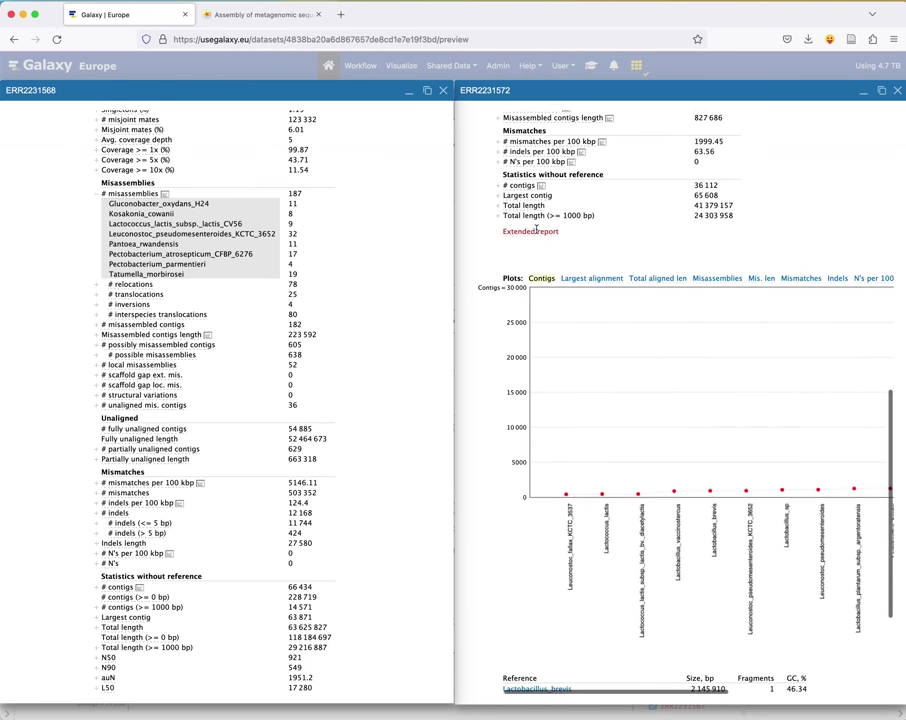
{"action": "scroll", "coordinate": [577, 265], "scroll_direction": "up", "scroll_amount": 5}
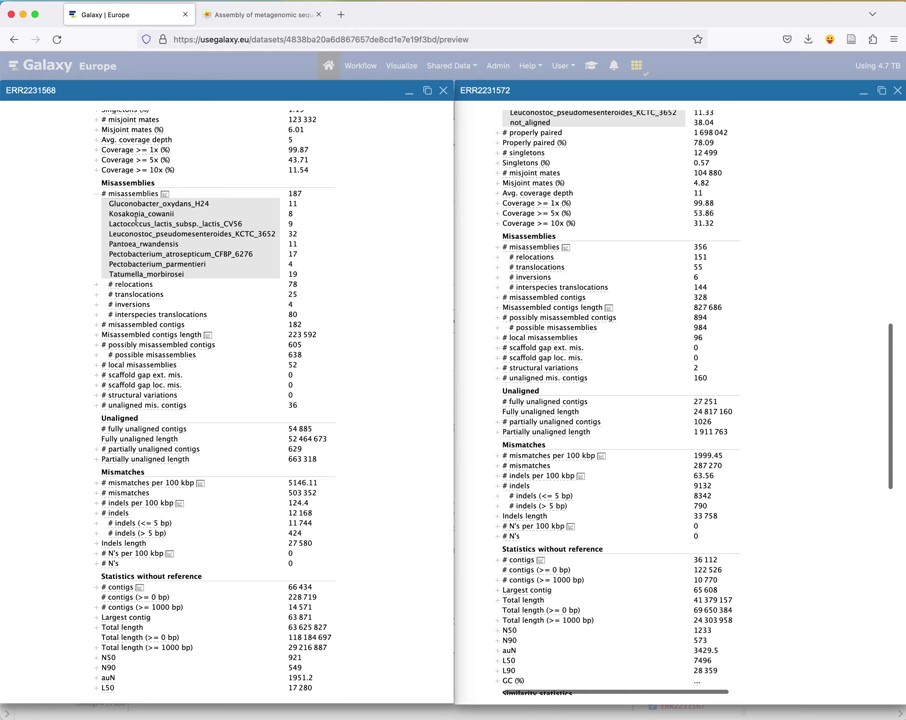
{"action": "left_click", "coordinate": [112, 196]}
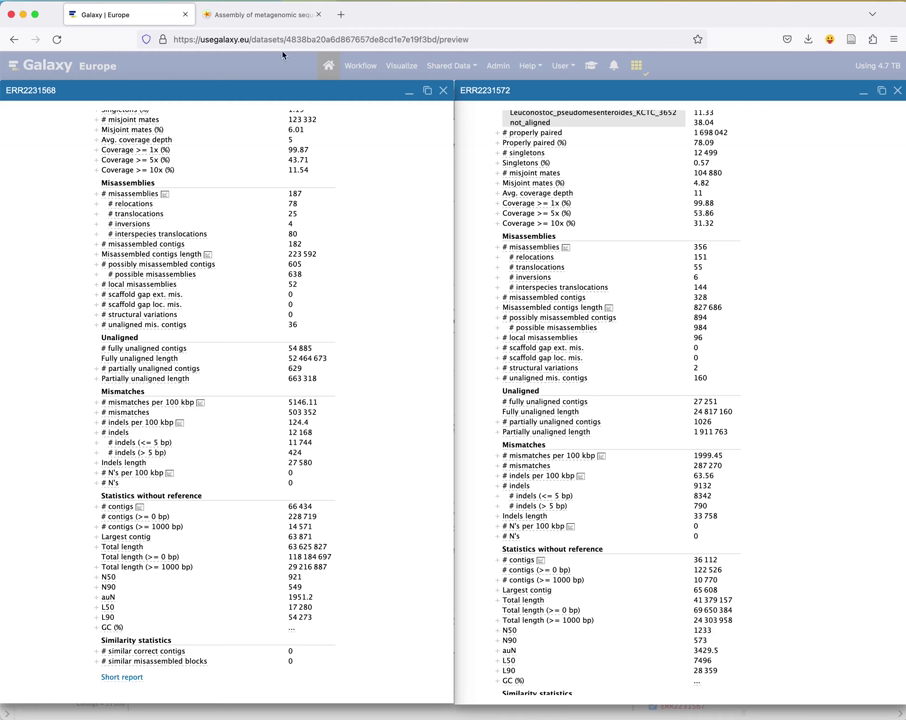
{"action": "left_click", "coordinate": [261, 16]}
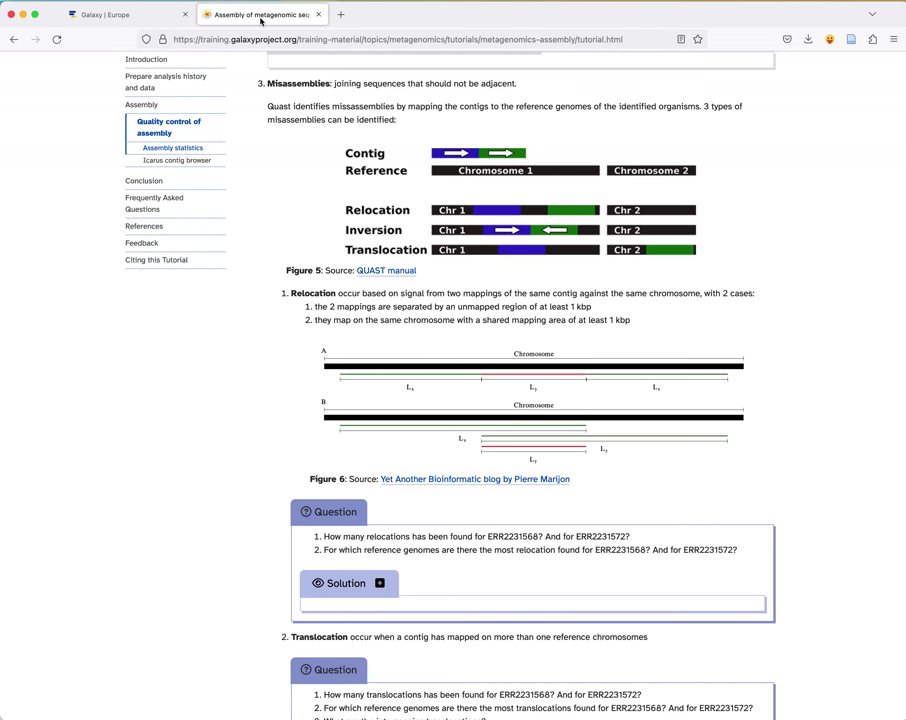
Step: Review the tutorial's relocation, translocation and inversion questions under Misassemblies
{"action": "scroll", "coordinate": [560, 300], "scroll_direction": "down", "scroll_amount": 5}
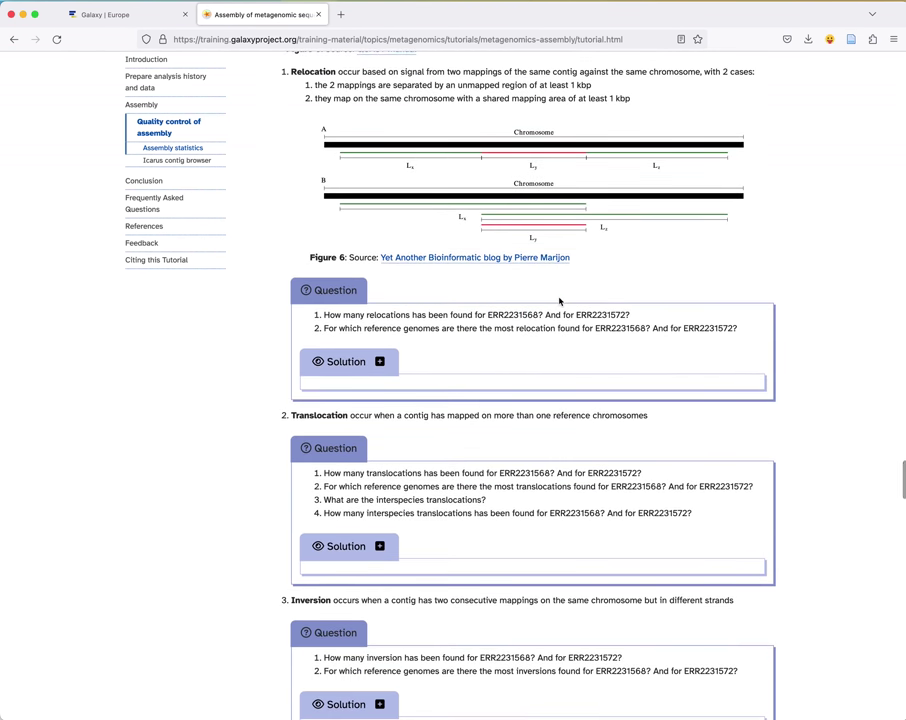
{"action": "scroll", "coordinate": [560, 302], "scroll_direction": "down", "scroll_amount": 1}
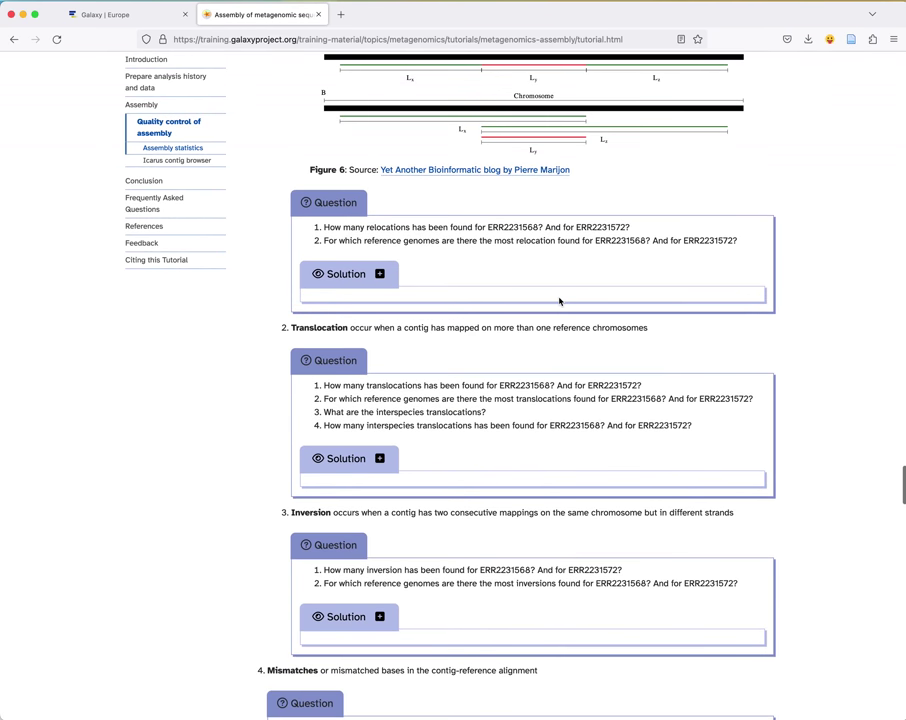
{"action": "scroll", "coordinate": [559, 300], "scroll_direction": "up", "scroll_amount": 1}
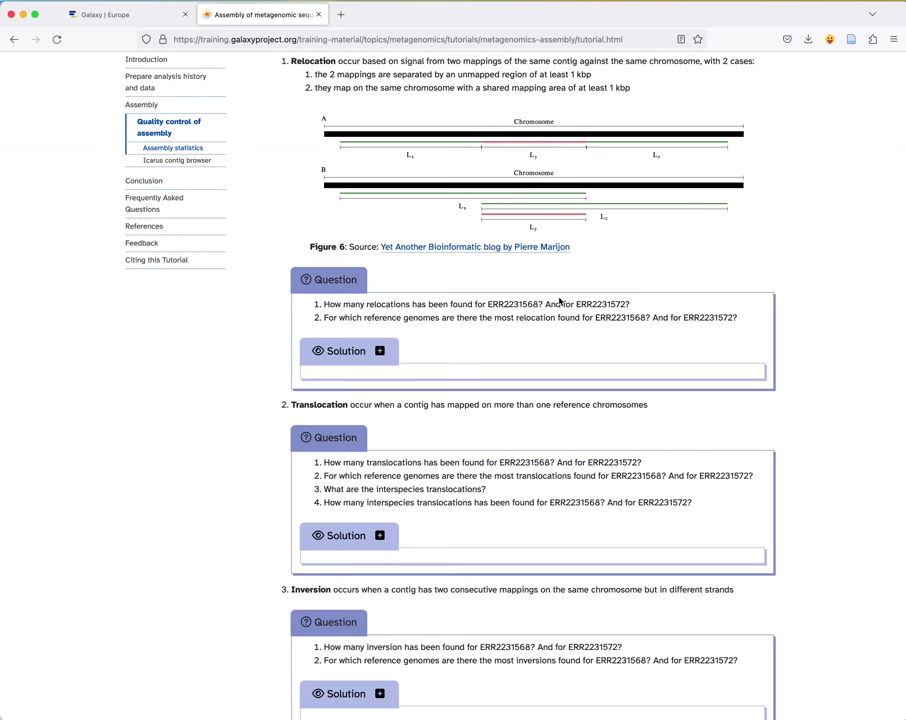
{"action": "scroll", "coordinate": [560, 300], "scroll_direction": "up", "scroll_amount": 4}
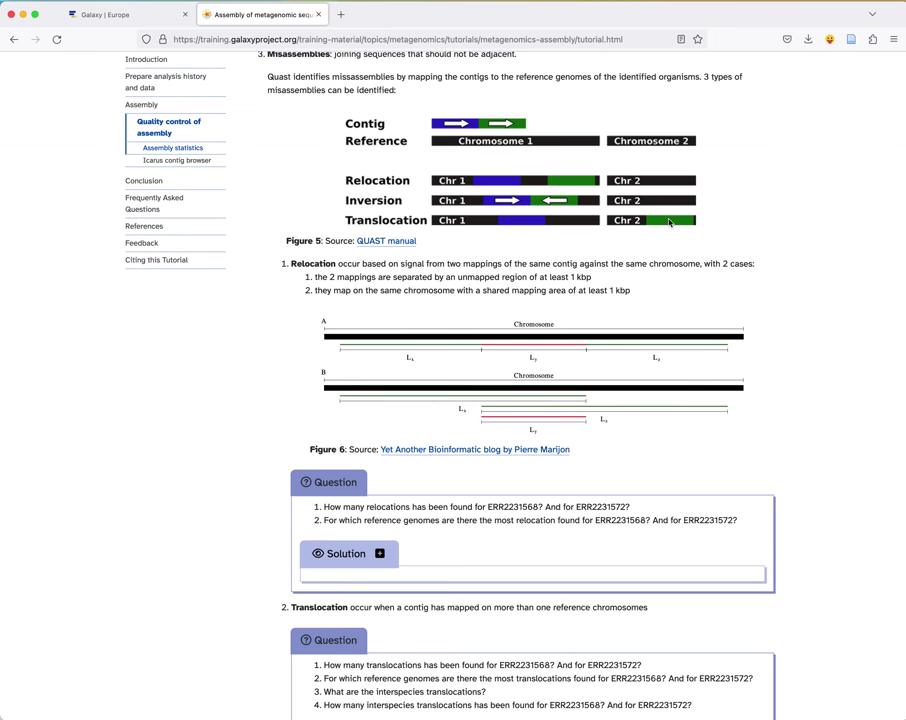
{"action": "scroll", "coordinate": [593, 165], "scroll_direction": "down", "scroll_amount": 1}
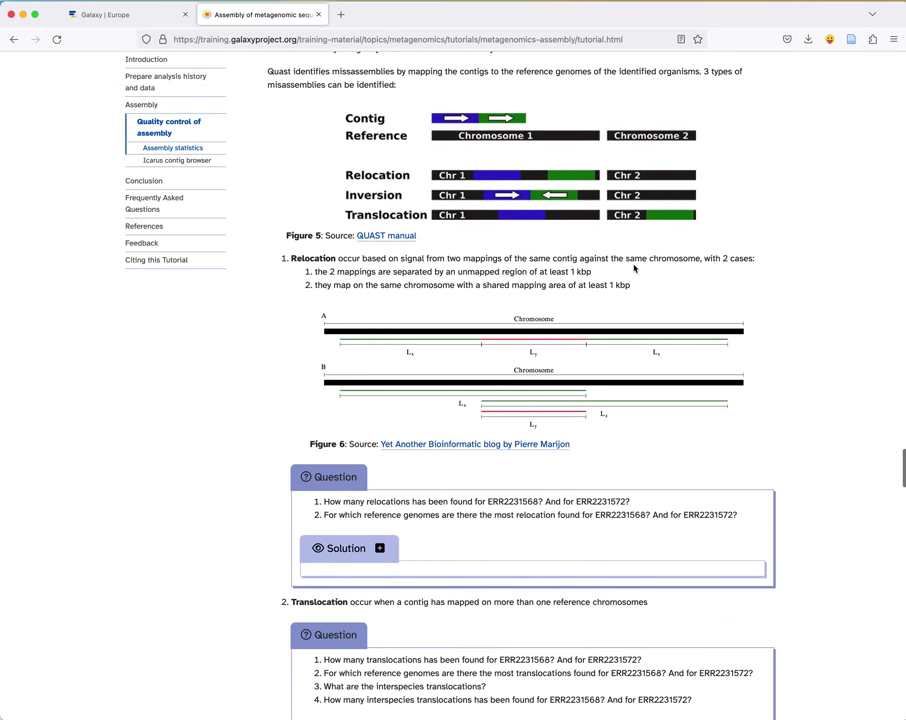
{"action": "scroll", "coordinate": [633, 268], "scroll_direction": "down", "scroll_amount": 5}
{"action": "scroll", "coordinate": [631, 264], "scroll_direction": "down", "scroll_amount": 1}
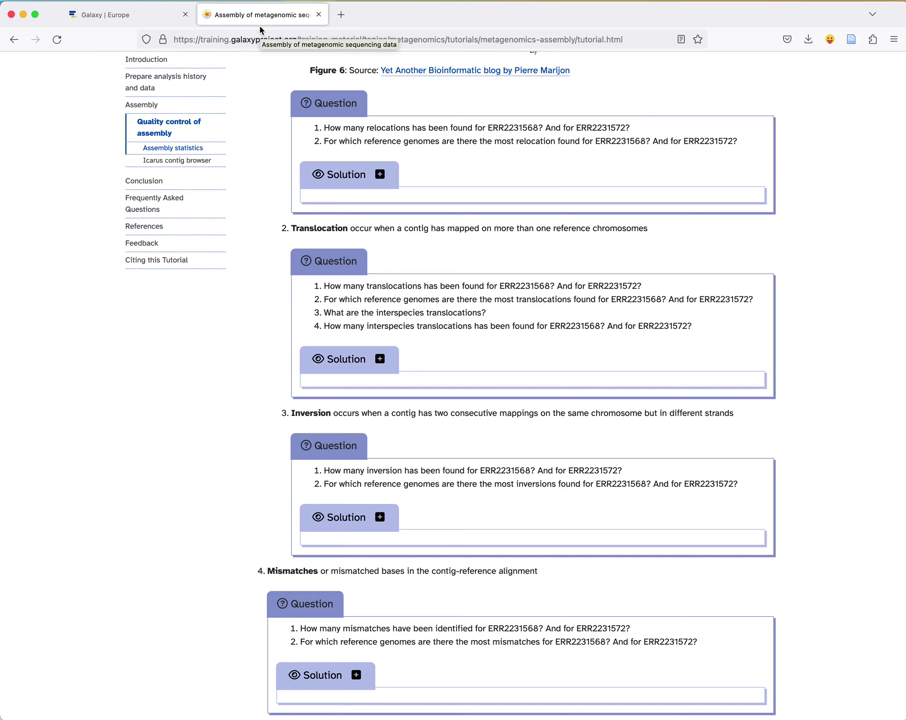
Step: Back in the QUAST reports, list ERR2231568's 25 translocations per reference genome
{"action": "left_click", "coordinate": [137, 14]}
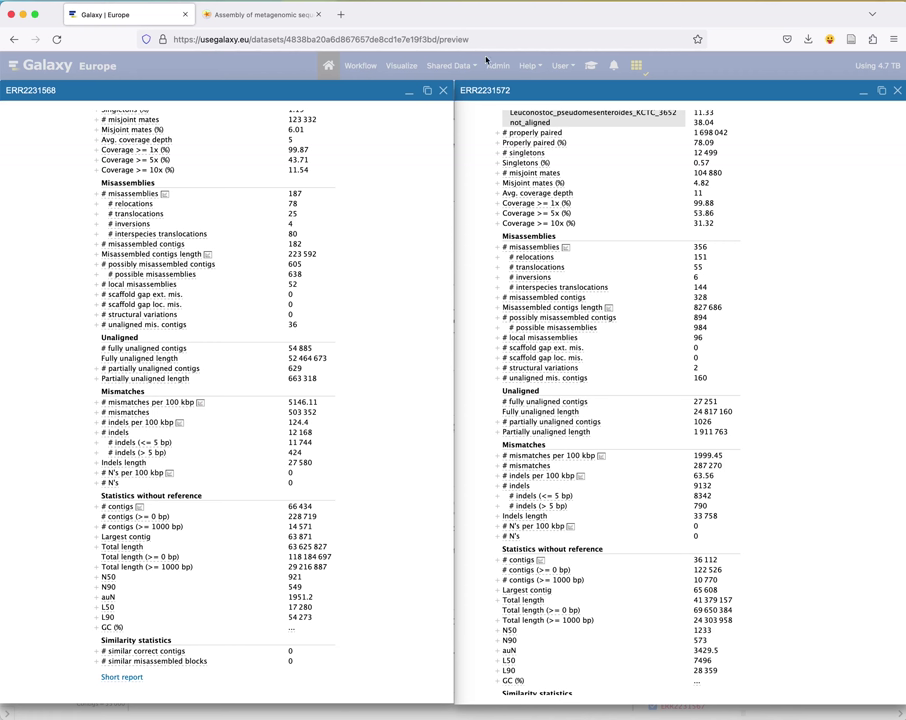
{"action": "left_click", "coordinate": [270, 14]}
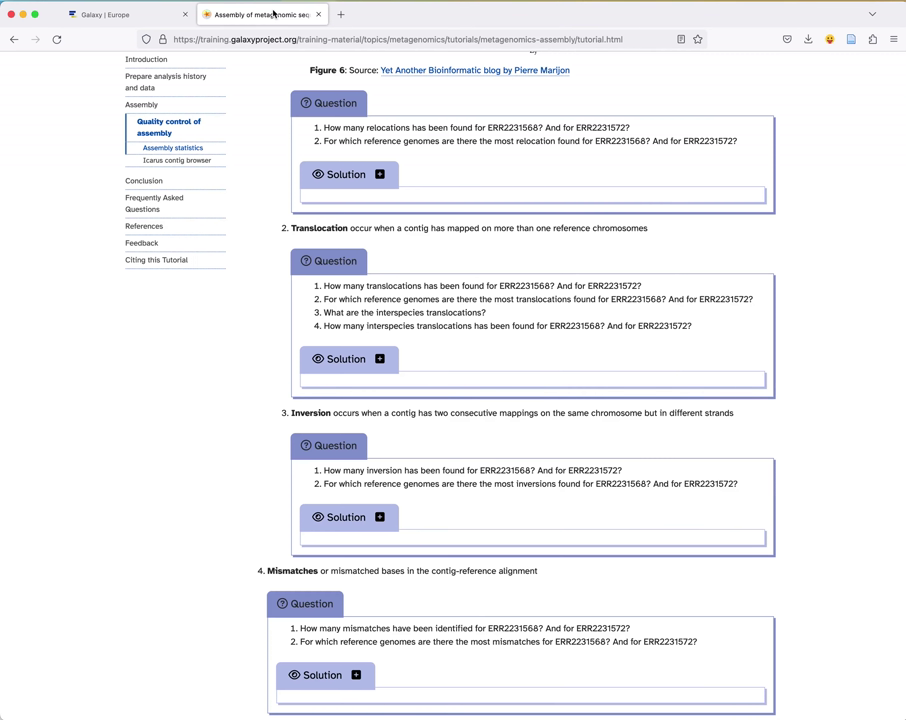
{"action": "left_click", "coordinate": [150, 14]}
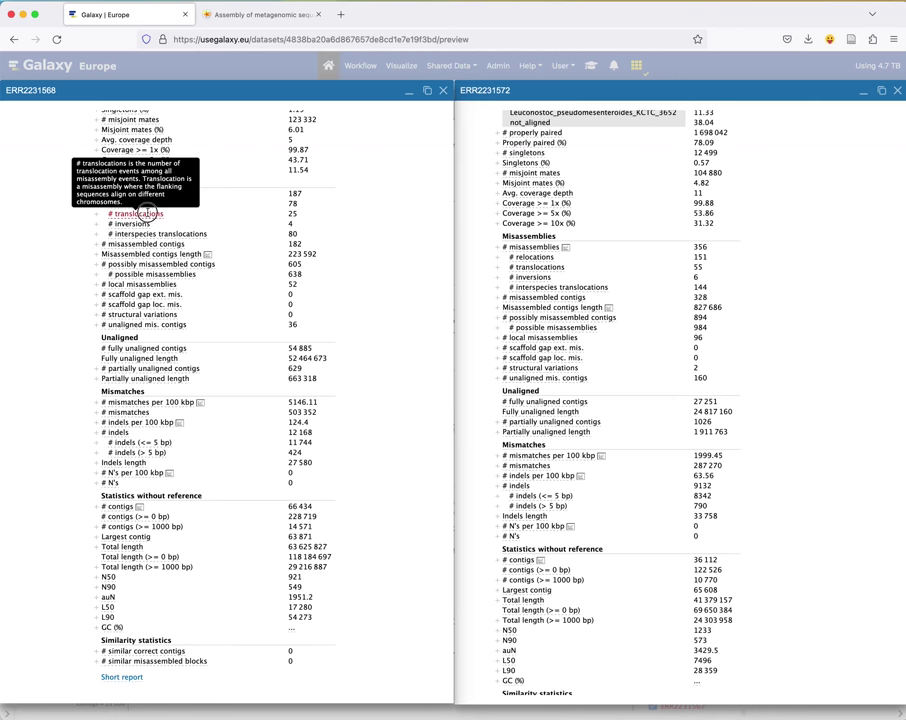
{"action": "left_click", "coordinate": [135, 213]}
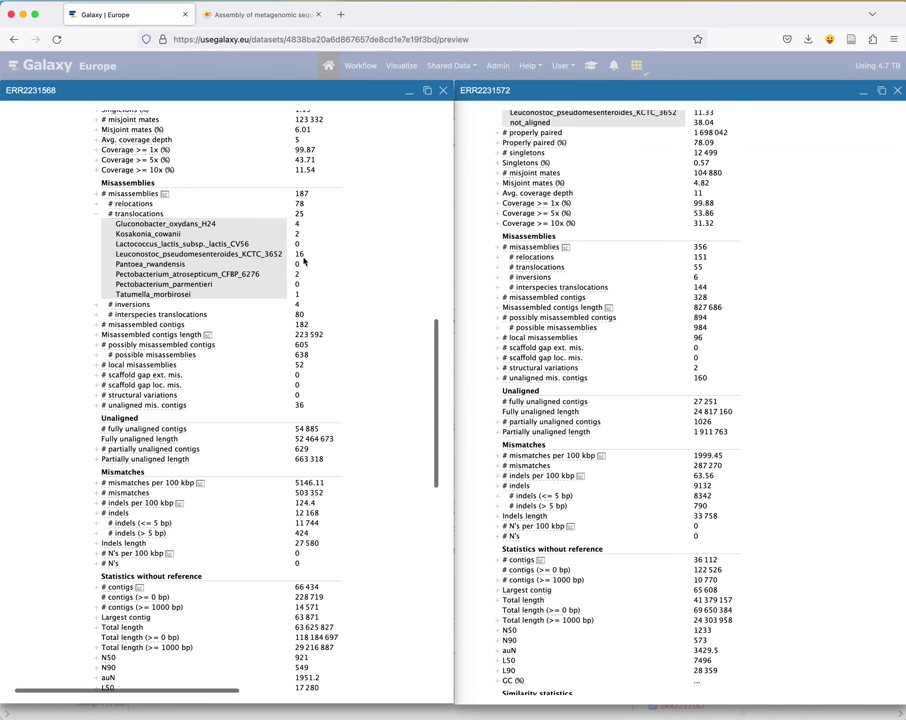
Step: Break down ERR2231572's translocations and inversions per reference, noting each report's top translocation genome
{"action": "double_click", "coordinate": [205, 254]}
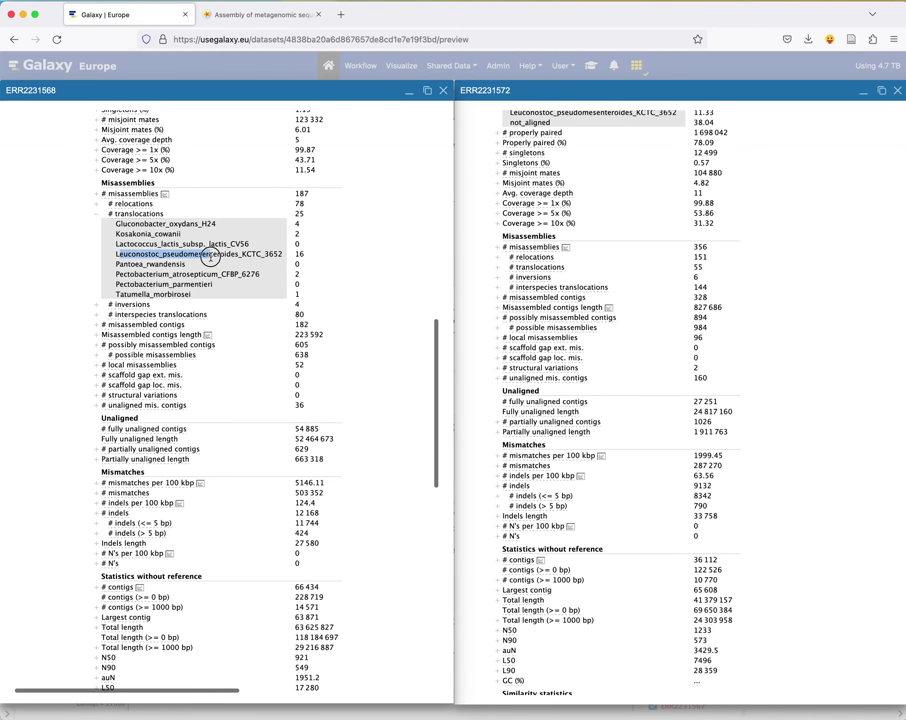
{"action": "left_click", "coordinate": [541, 268]}
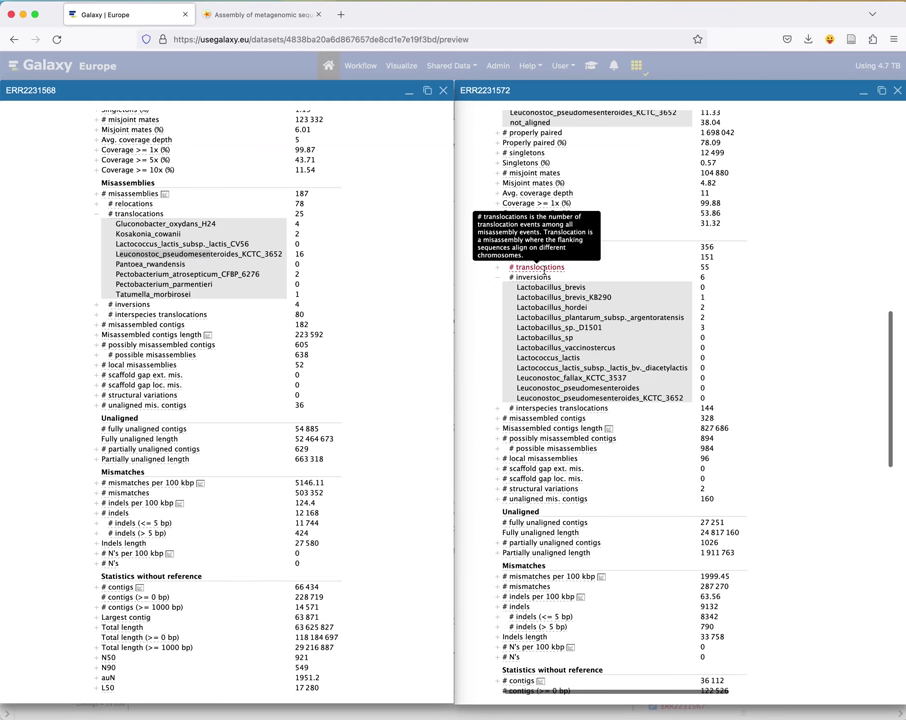
{"action": "left_click", "coordinate": [533, 397]}
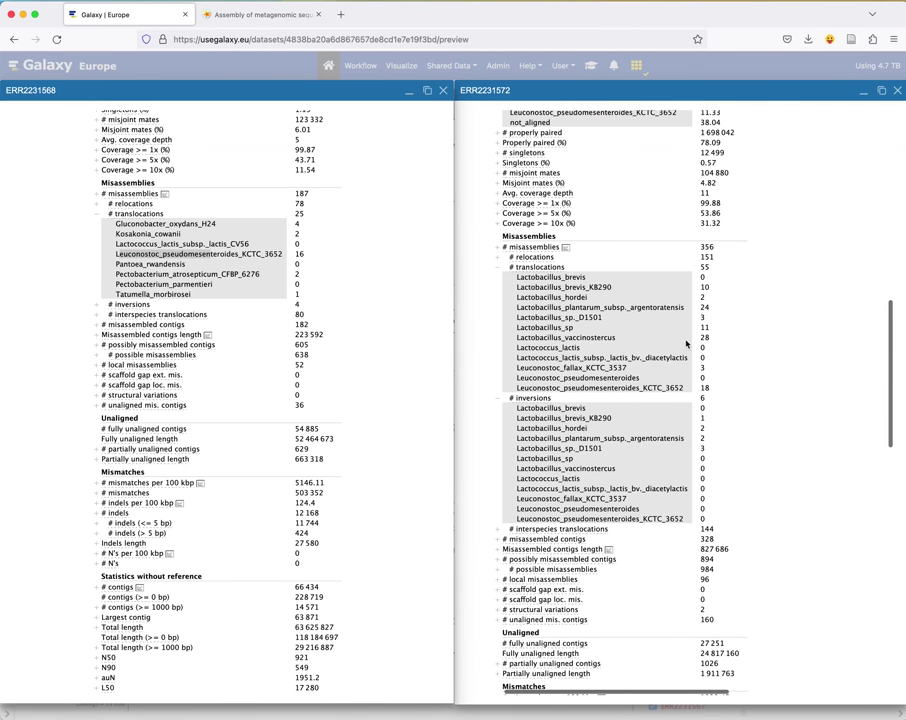
{"action": "left_click_drag", "start_coordinate": [627, 344], "coordinate": [526, 330]}
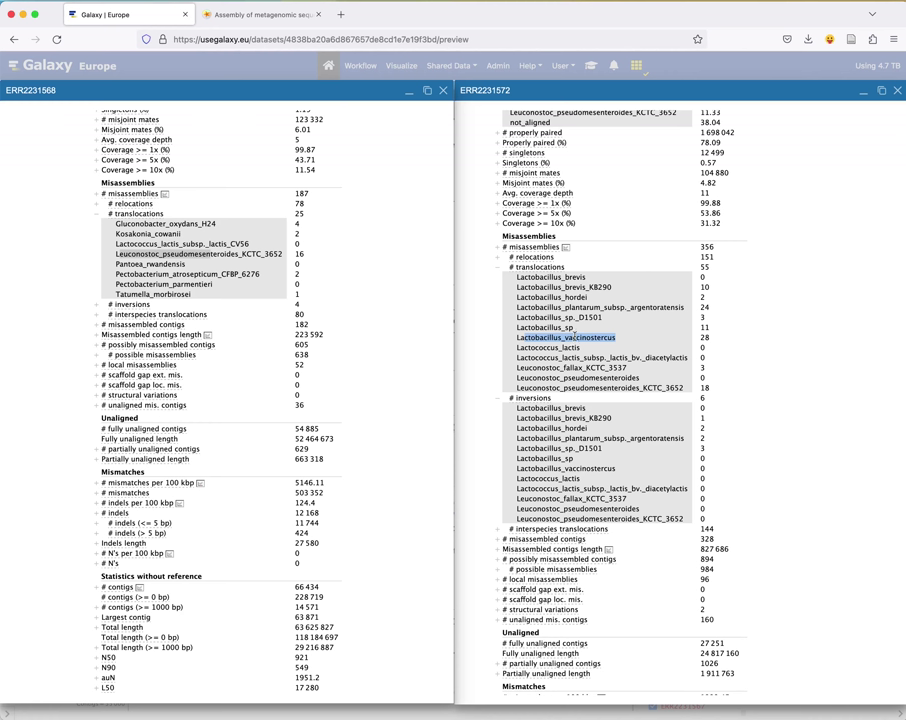
Step: Check the tutorial's translocation questions, then split ERR2231568's 80 interspecies translocations by reference
{"action": "left_click", "coordinate": [230, 14]}
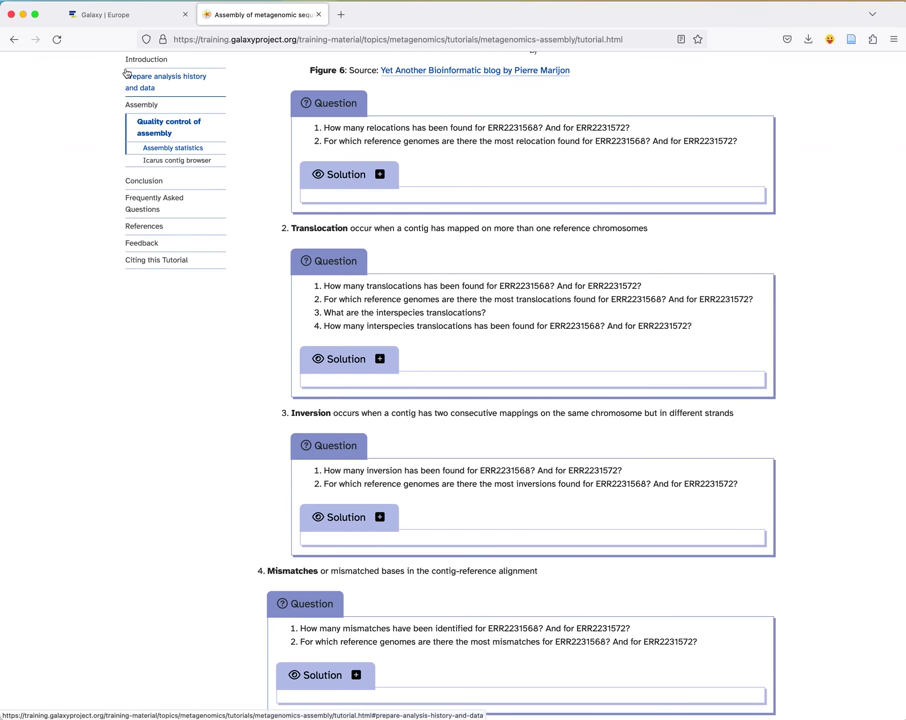
{"action": "left_click", "coordinate": [121, 16]}
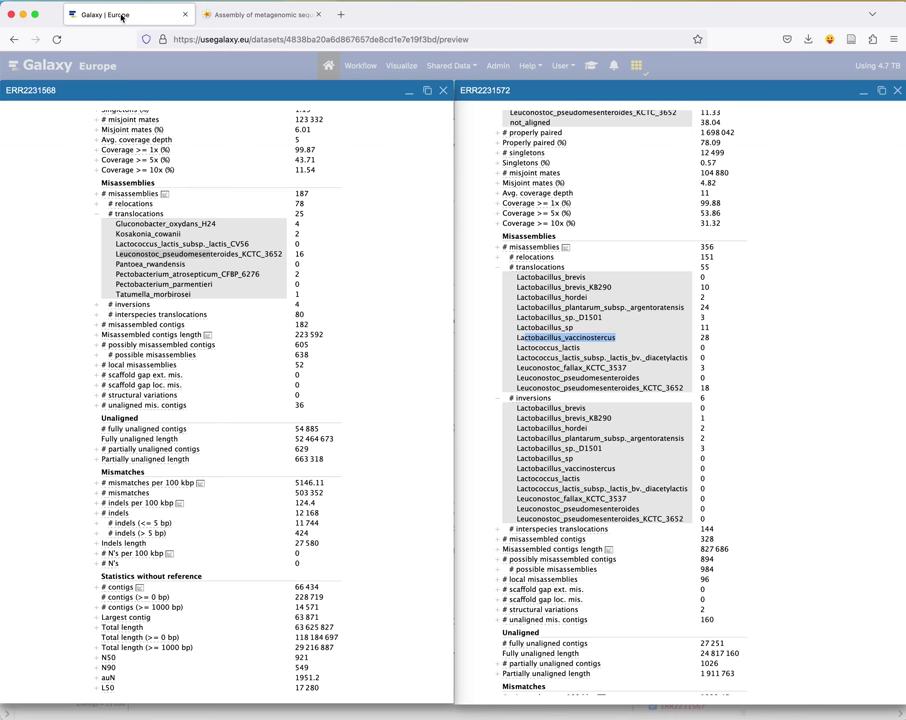
{"action": "left_click", "coordinate": [172, 314]}
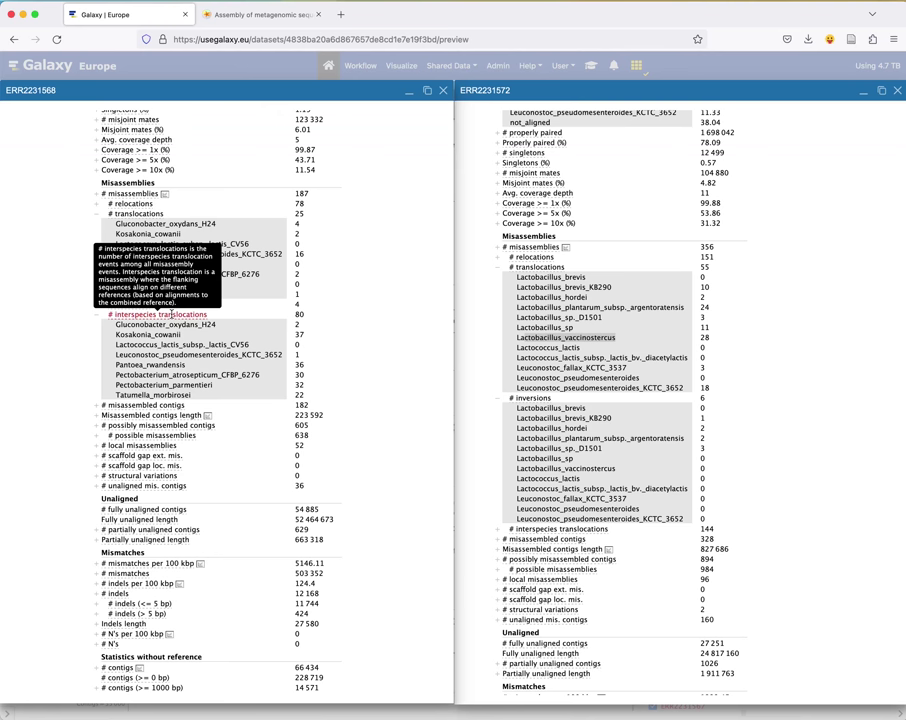
{"action": "left_click", "coordinate": [229, 18]}
Step: Compare the tutorial's Mismatches questions with the two QUAST reports
{"action": "scroll", "coordinate": [476, 350], "scroll_direction": "down", "scroll_amount": 2}
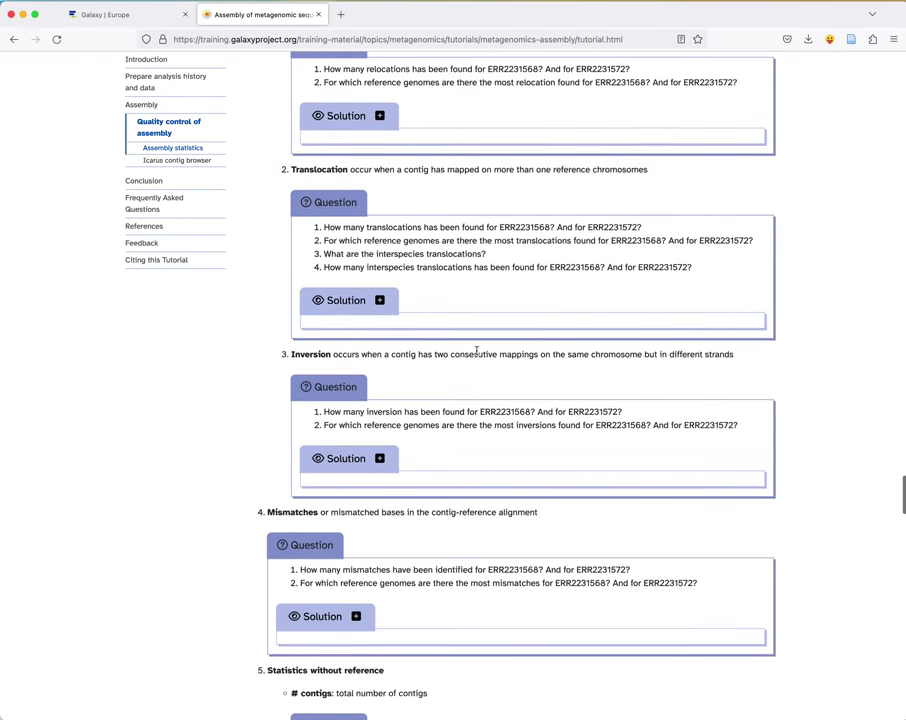
{"action": "scroll", "coordinate": [476, 350], "scroll_direction": "up", "scroll_amount": 10}
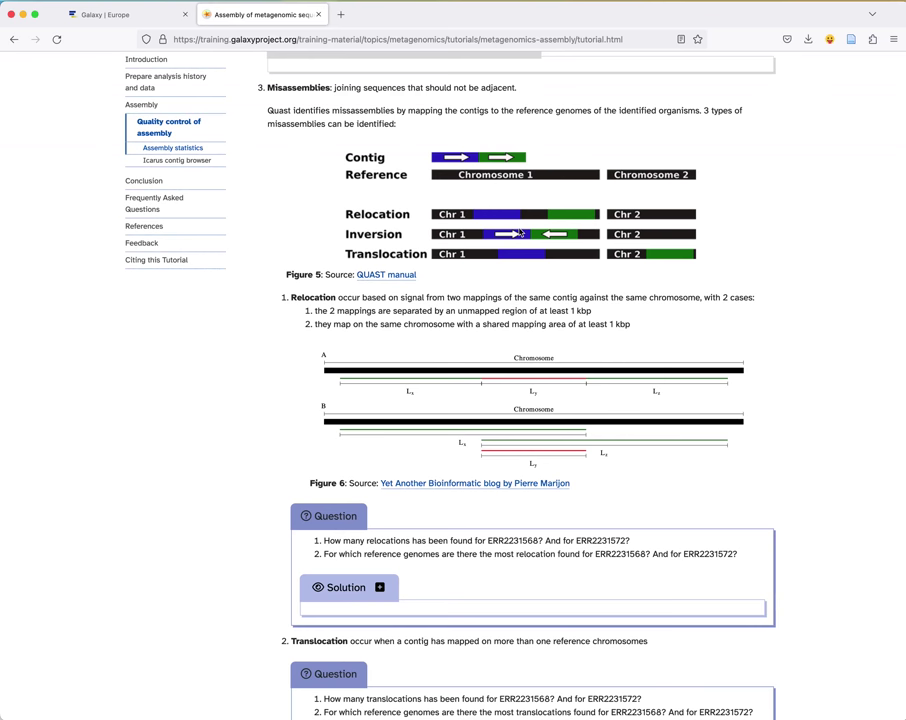
{"action": "left_click", "coordinate": [78, 20]}
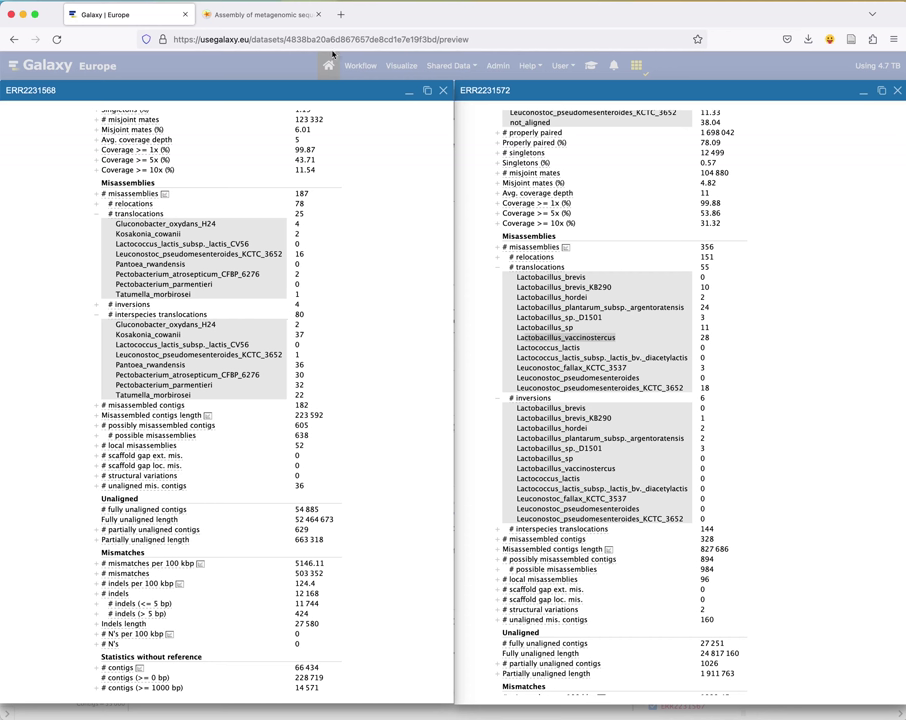
{"action": "left_click", "coordinate": [205, 14]}
{"action": "scroll", "coordinate": [499, 362], "scroll_direction": "down", "scroll_amount": 10}
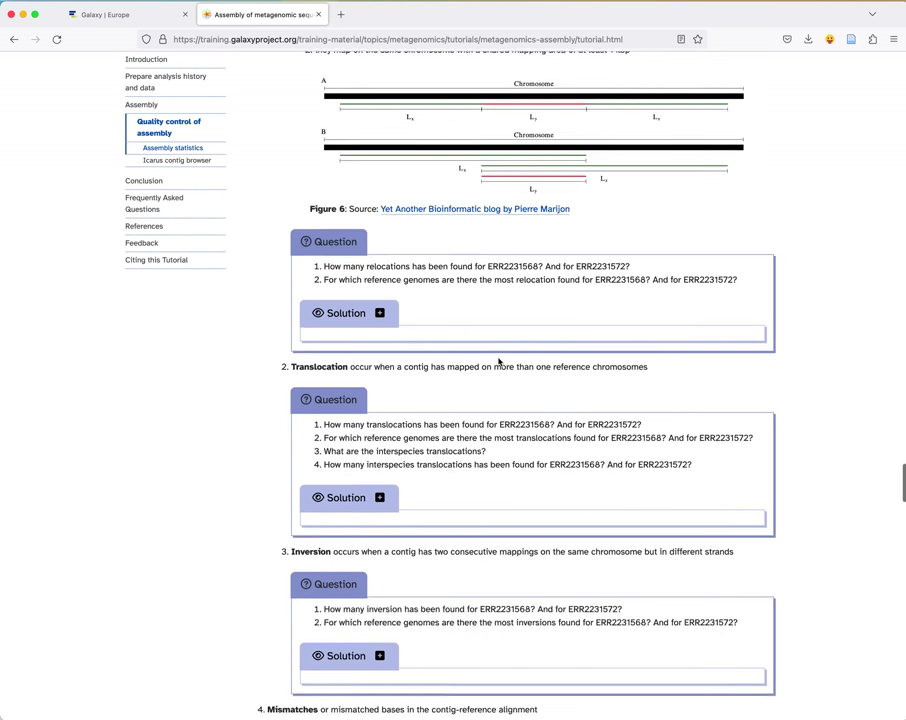
{"action": "scroll", "coordinate": [499, 362], "scroll_direction": "down", "scroll_amount": 3}
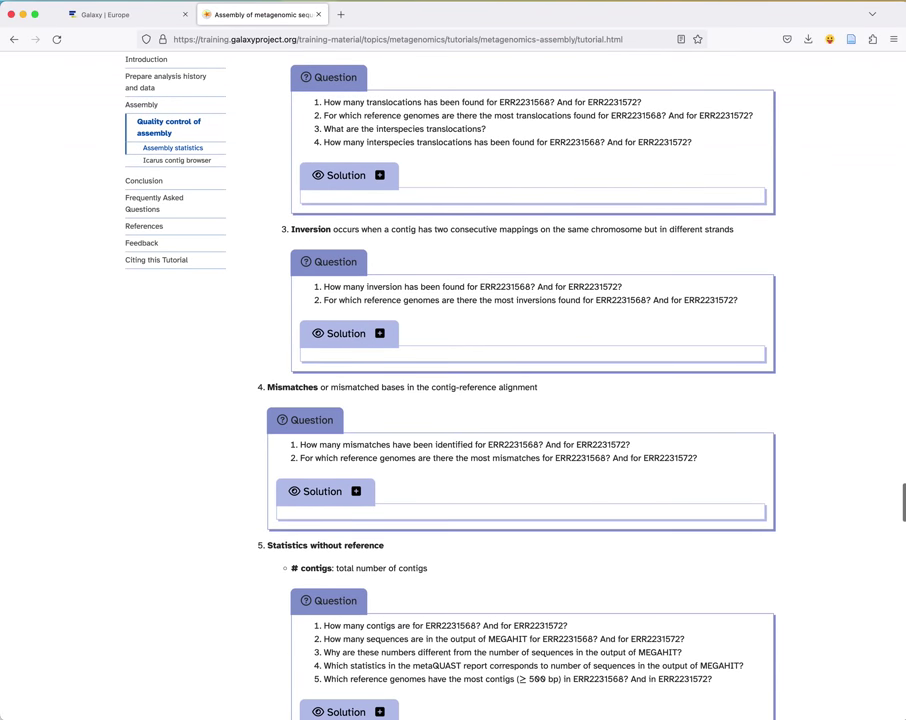
Step: Split ERR2231568's mismatches per 100 kbp by reference, peaking at 7592.29 for Pectobacterium atrosepticum
{"action": "left_click", "coordinate": [100, 14]}
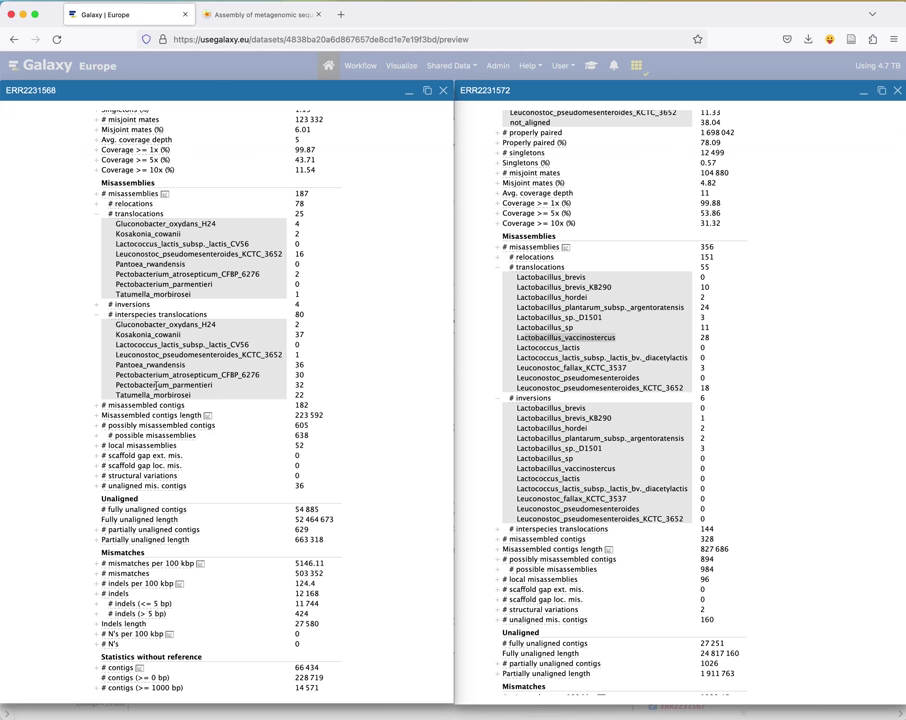
{"action": "scroll", "coordinate": [157, 386], "scroll_direction": "down", "scroll_amount": 3}
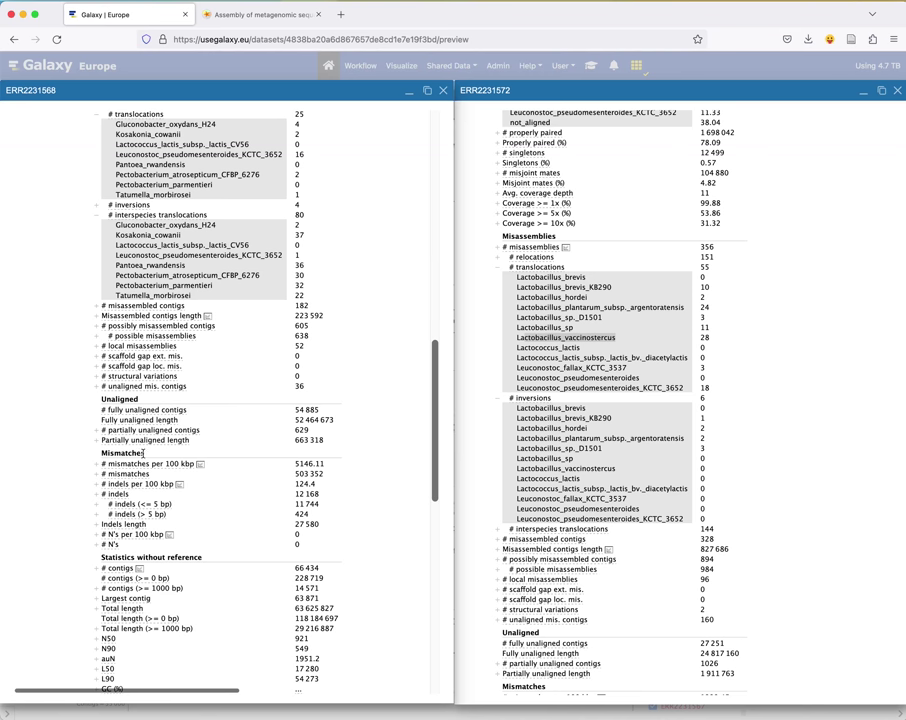
{"action": "scroll", "coordinate": [143, 453], "scroll_direction": "down", "scroll_amount": 2}
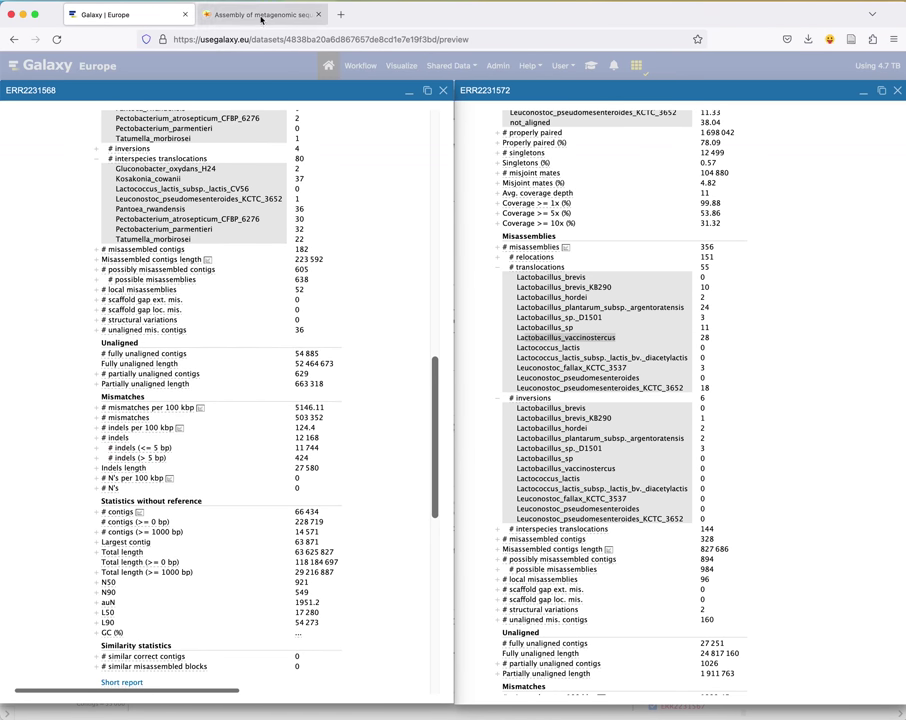
{"action": "left_click", "coordinate": [262, 17]}
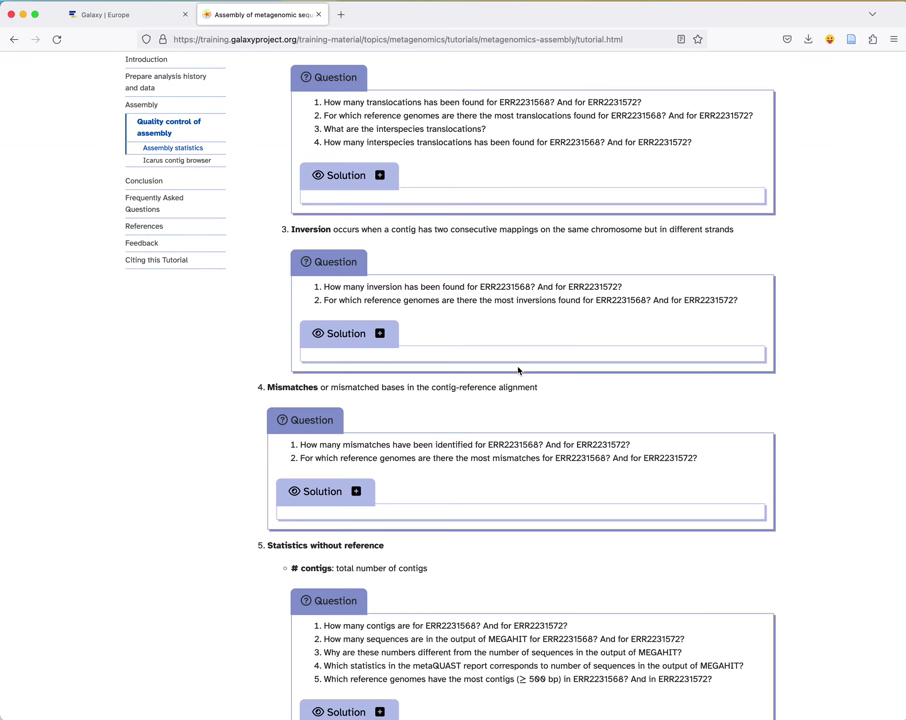
{"action": "left_click", "coordinate": [88, 14]}
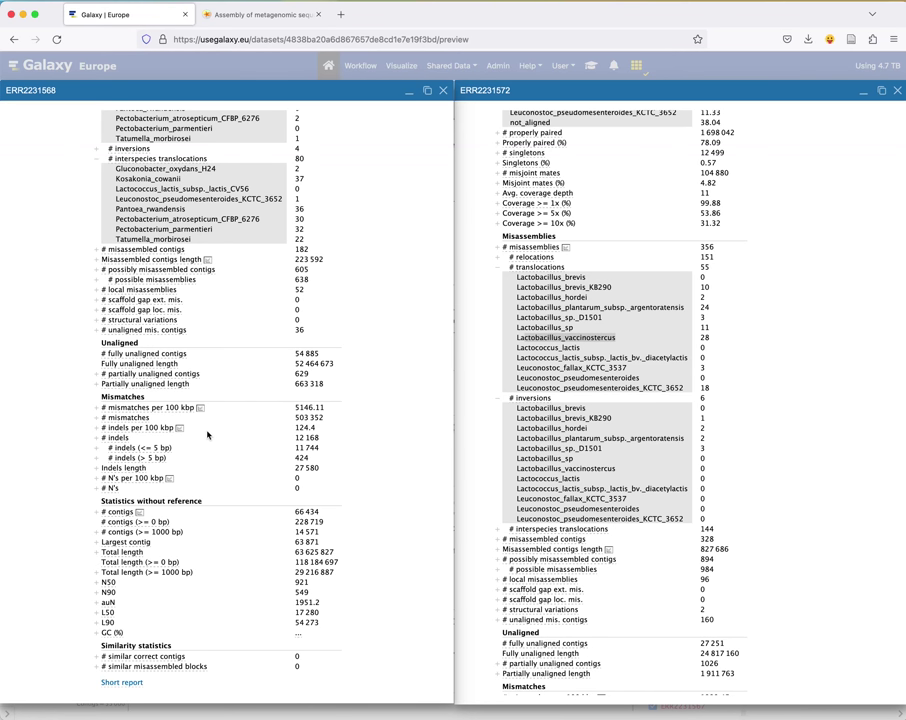
{"action": "double_click", "coordinate": [310, 407]}
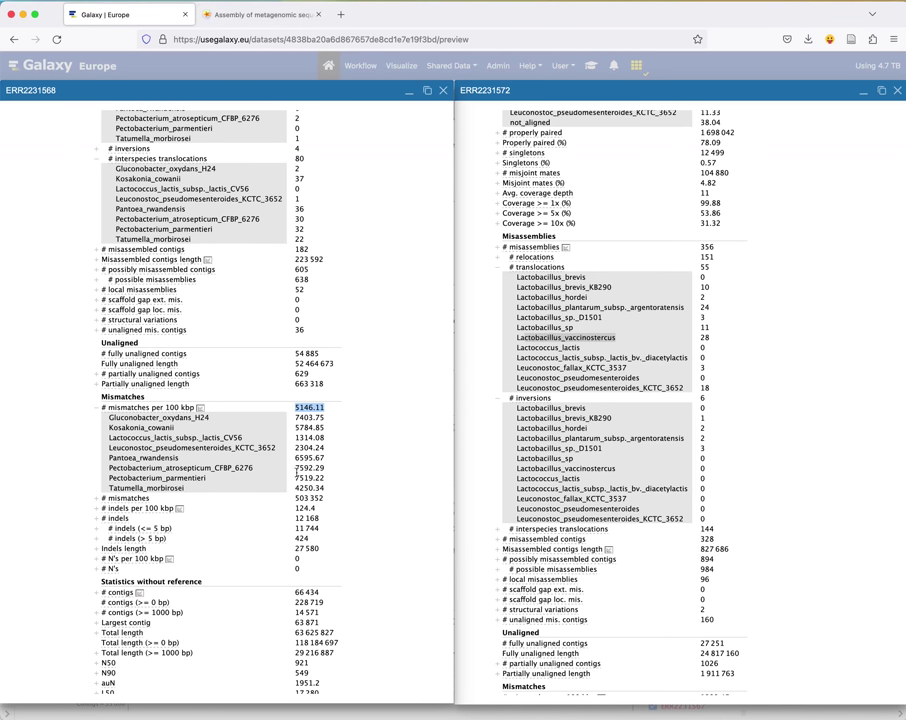
Step: Show ERR2231572's mismatches per 100 kbp per reference genome and recheck the tutorial
{"action": "scroll", "coordinate": [575, 478], "scroll_direction": "down", "scroll_amount": 5}
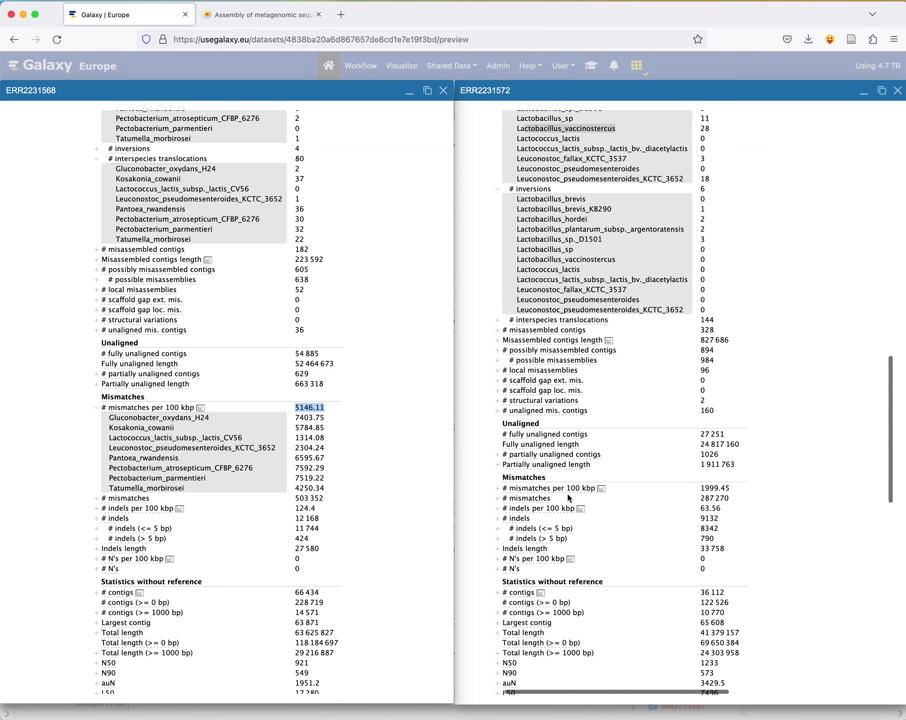
{"action": "left_click", "coordinate": [550, 488]}
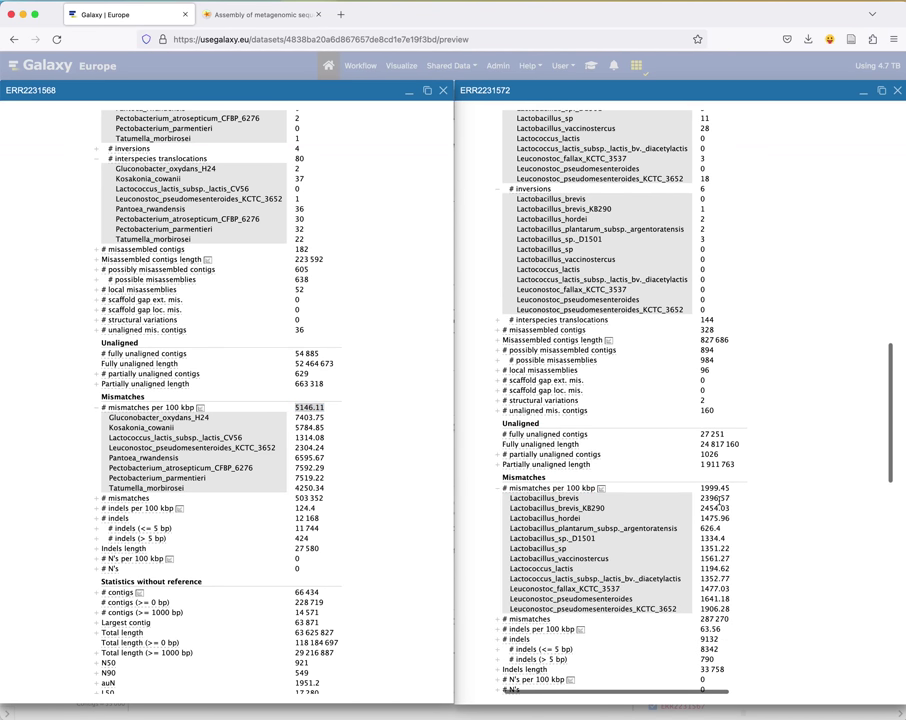
{"action": "scroll", "coordinate": [630, 467], "scroll_direction": "up", "scroll_amount": 3}
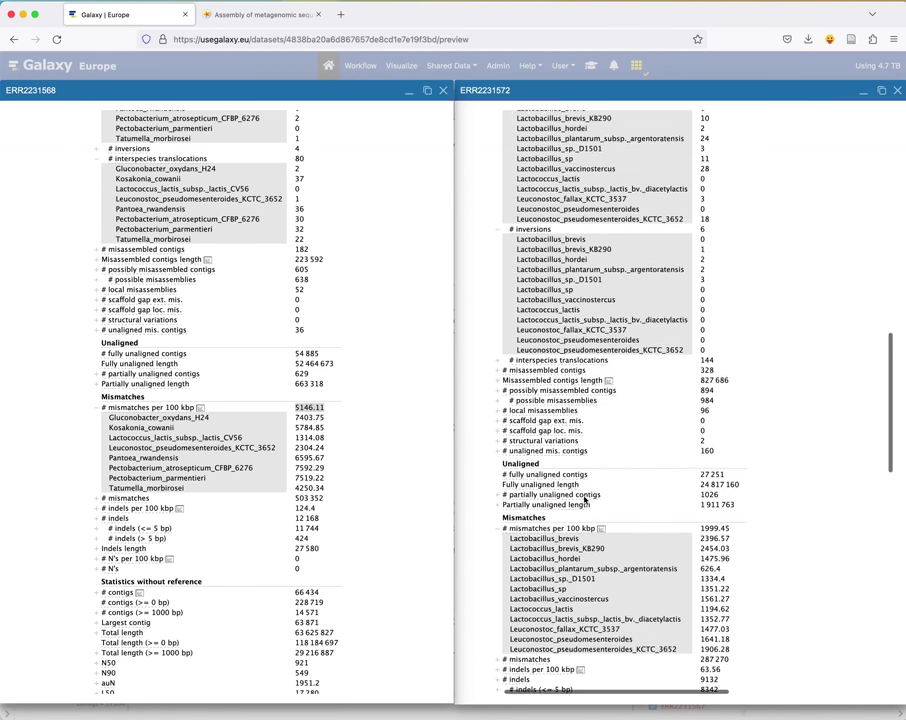
{"action": "left_click", "coordinate": [265, 16]}
{"action": "scroll", "coordinate": [404, 260], "scroll_direction": "down", "scroll_amount": 5}
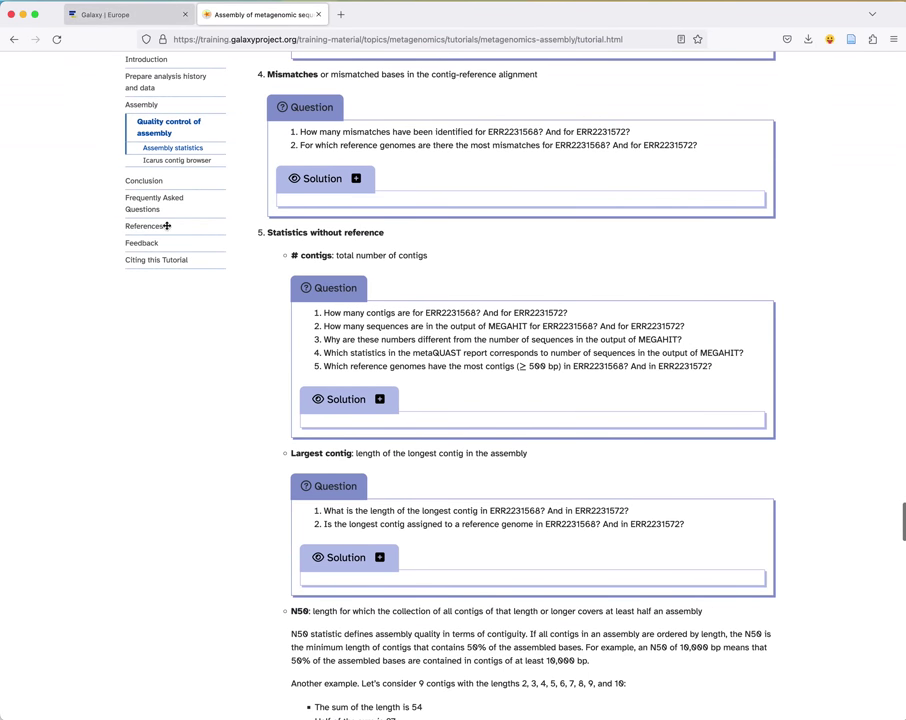
{"action": "left_click", "coordinate": [103, 17]}
Step: Split ERR2231568's 66,434 contigs by reference and switch its plot to Contigs
{"action": "scroll", "coordinate": [260, 313], "scroll_direction": "down", "scroll_amount": 6}
{"action": "scroll", "coordinate": [240, 300], "scroll_direction": "down", "scroll_amount": 1}
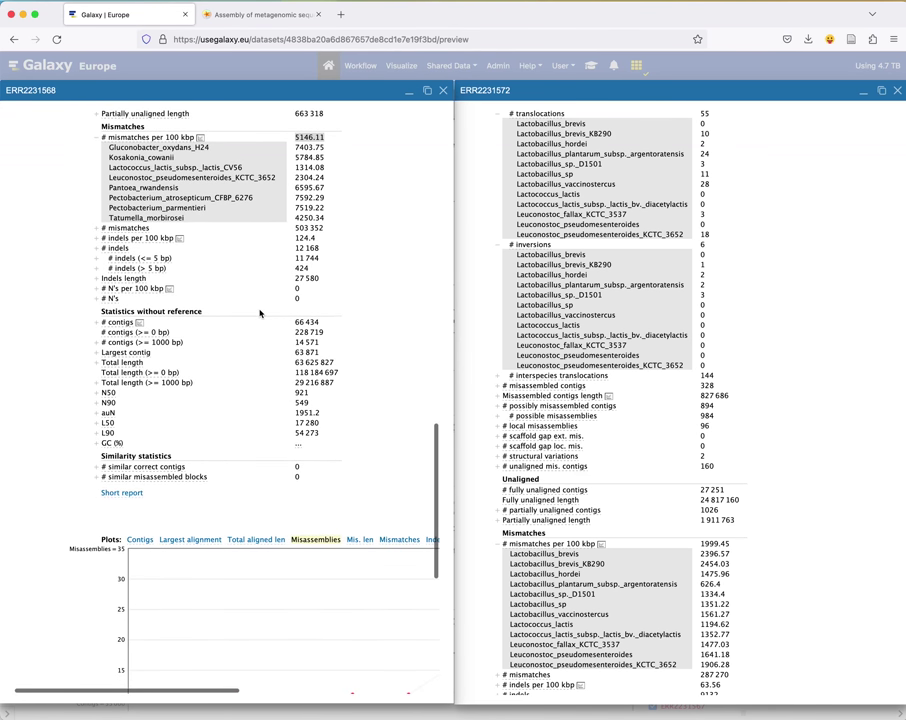
{"action": "left_click_drag", "start_coordinate": [104, 310], "coordinate": [204, 313]}
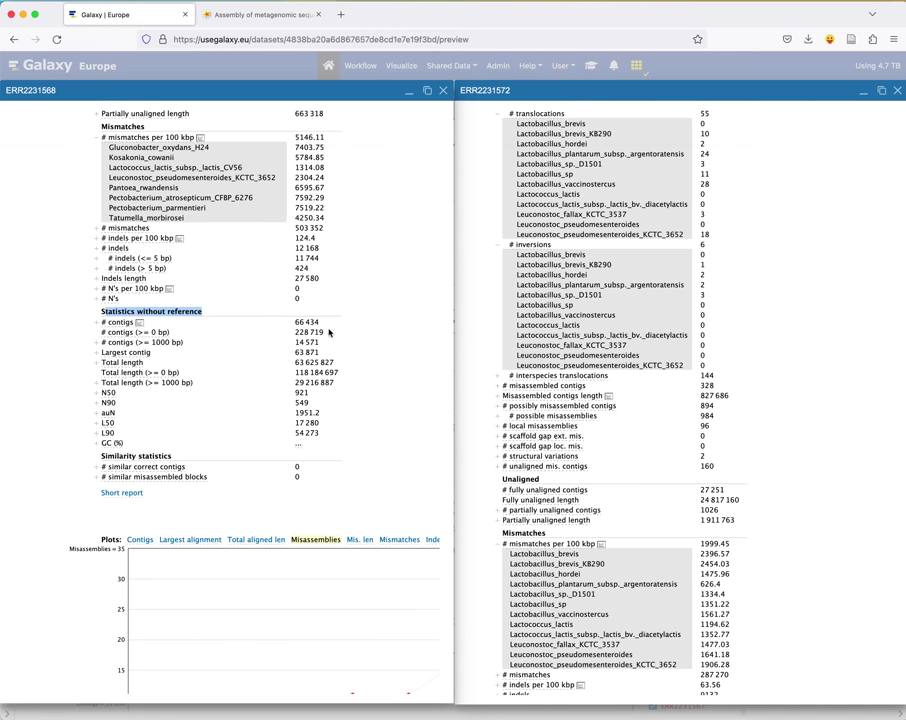
{"action": "scroll", "coordinate": [590, 481], "scroll_direction": "down", "scroll_amount": 8}
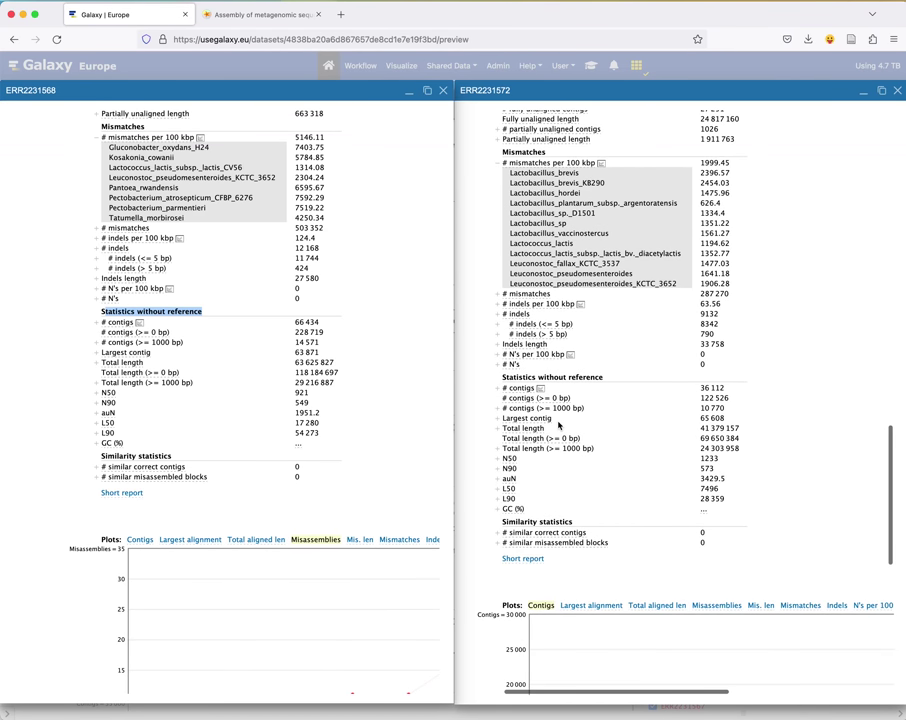
{"action": "left_click_drag", "start_coordinate": [295, 322], "coordinate": [307, 323]}
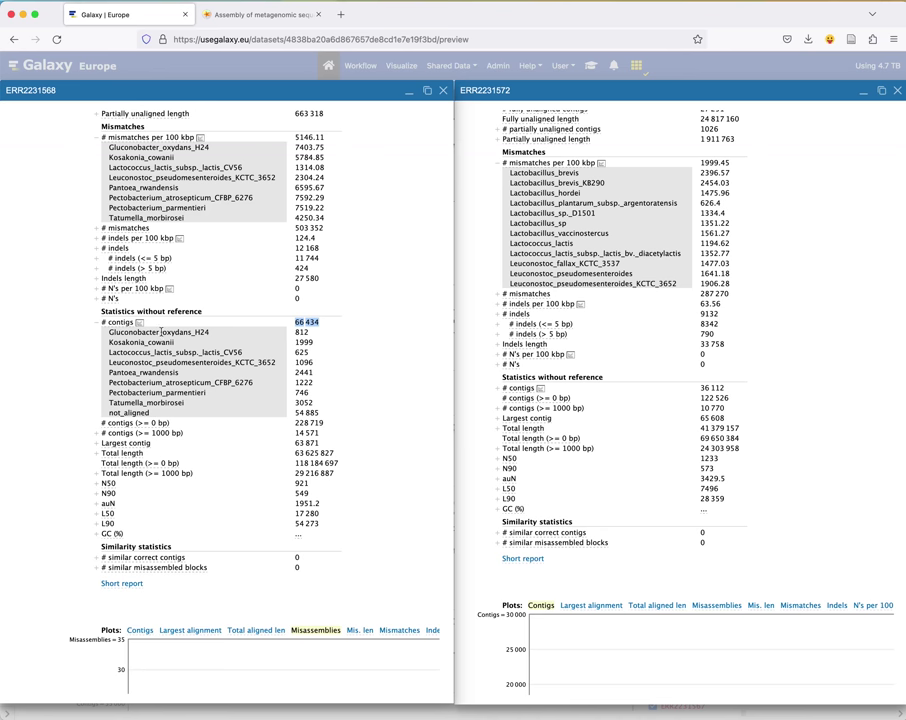
{"action": "left_click", "coordinate": [140, 324]}
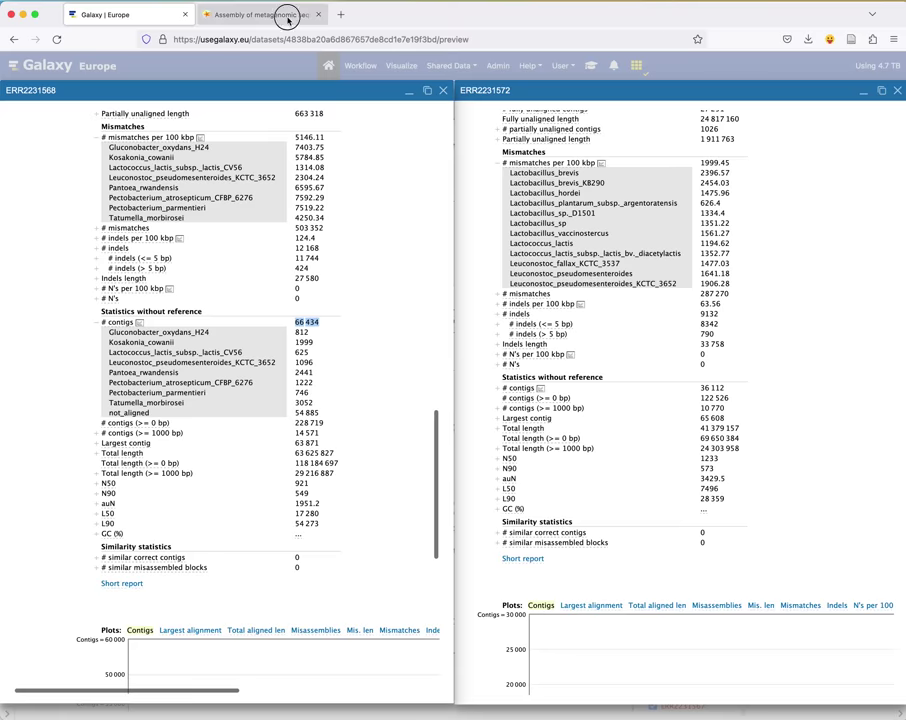
Step: Reveal the tutorial's # contigs solution listing 66,434 and 36,112 contigs
{"action": "left_click", "coordinate": [205, 15]}
{"action": "scroll", "coordinate": [521, 507], "scroll_direction": "down", "scroll_amount": 2}
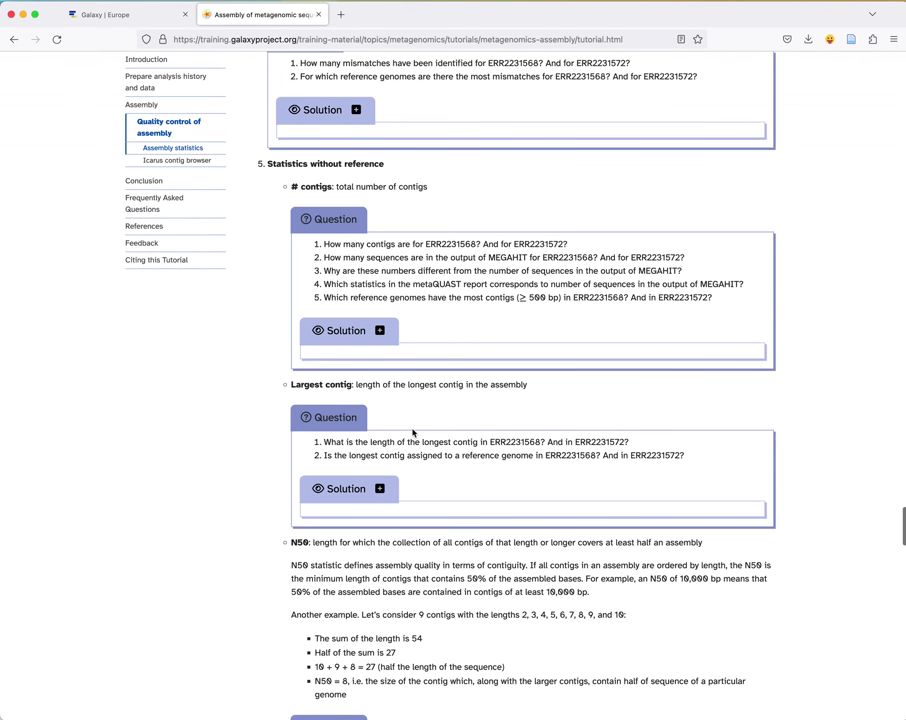
{"action": "left_click", "coordinate": [381, 342]}
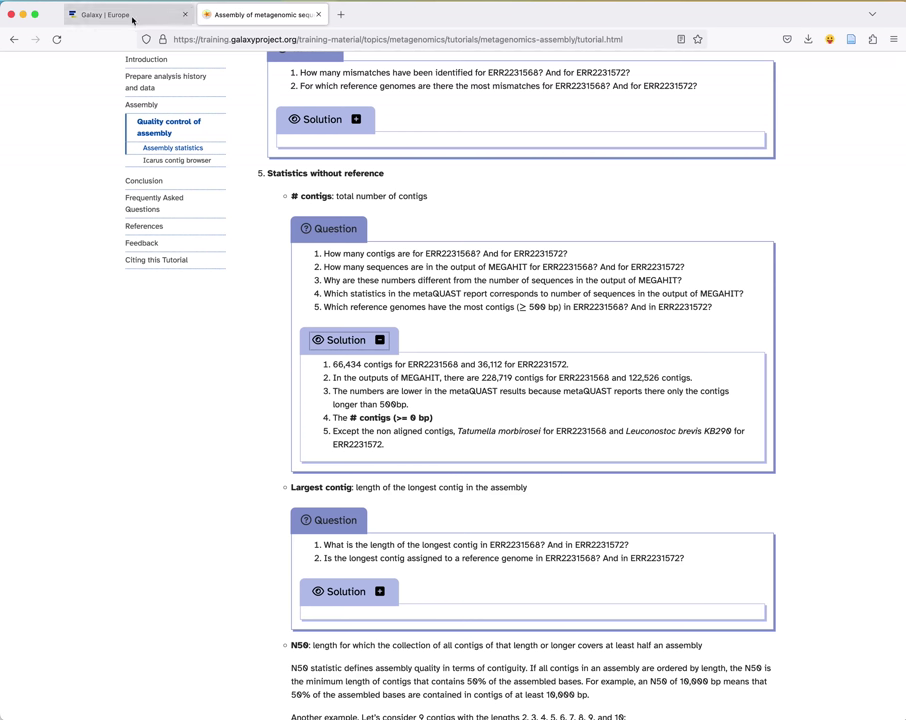
Step: Compare the reports' (>= 0 bp) contig counts against the tutorial's contig solution
{"action": "left_click", "coordinate": [92, 14]}
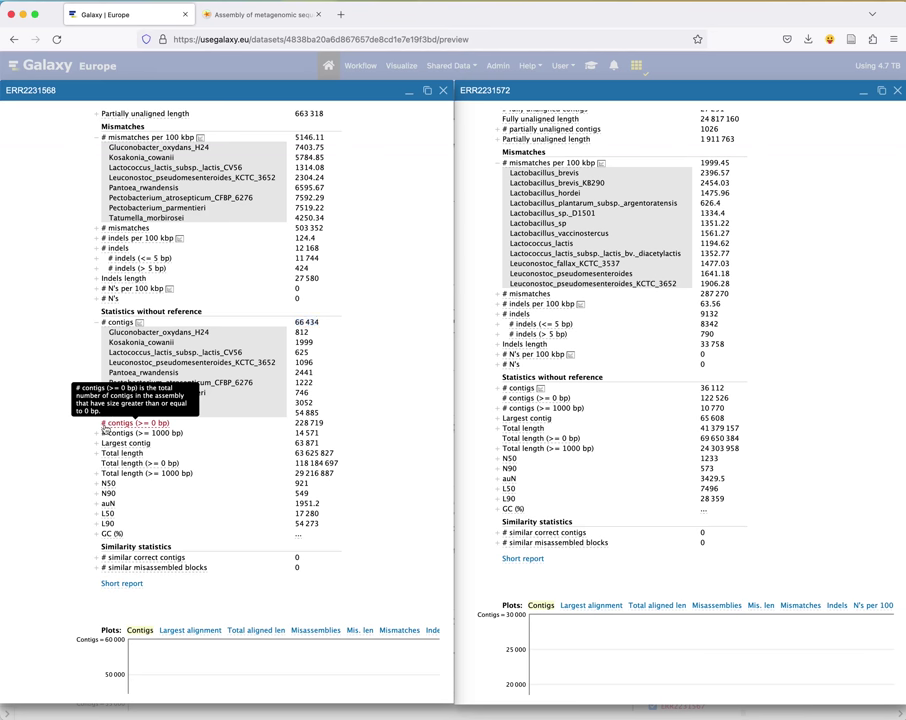
{"action": "left_click_drag", "start_coordinate": [137, 423], "coordinate": [163, 423]}
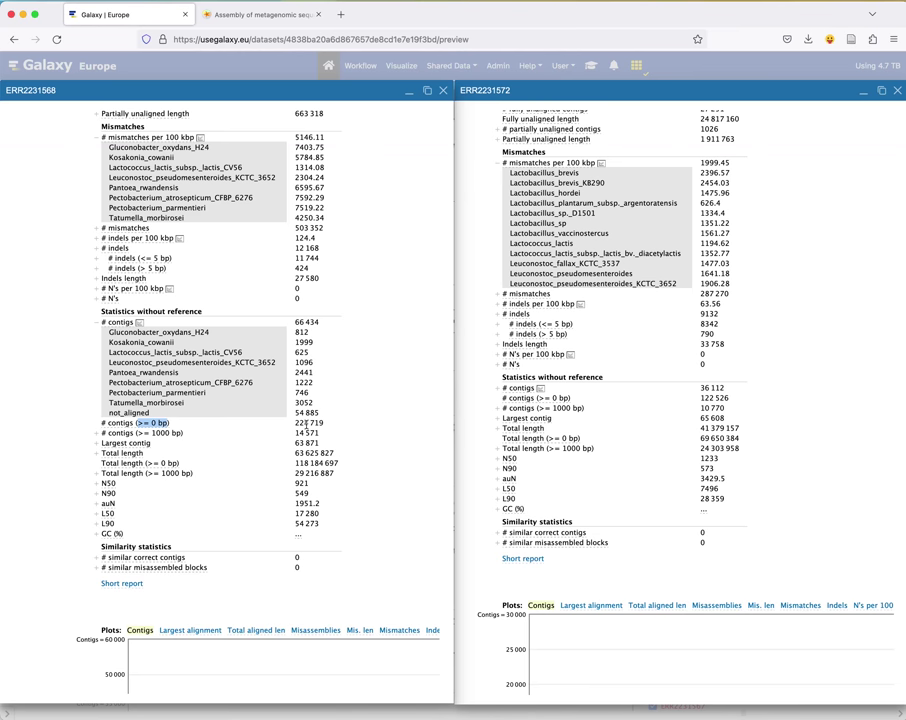
{"action": "scroll", "coordinate": [306, 425], "scroll_direction": "up", "scroll_amount": 1}
{"action": "left_click", "coordinate": [265, 14]}
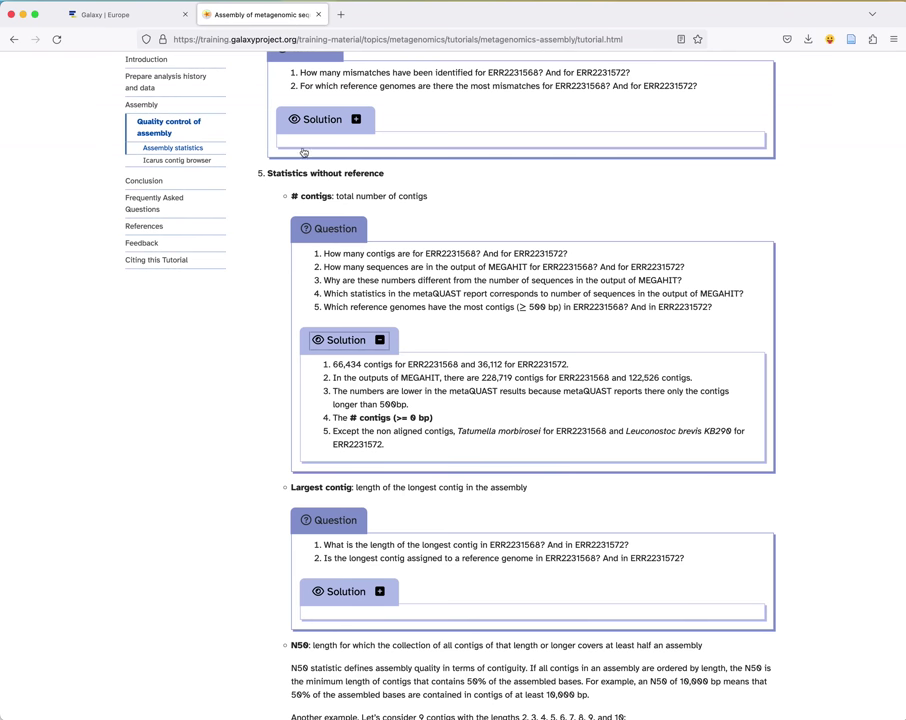
{"action": "scroll", "coordinate": [453, 282], "scroll_direction": "down", "scroll_amount": 5}
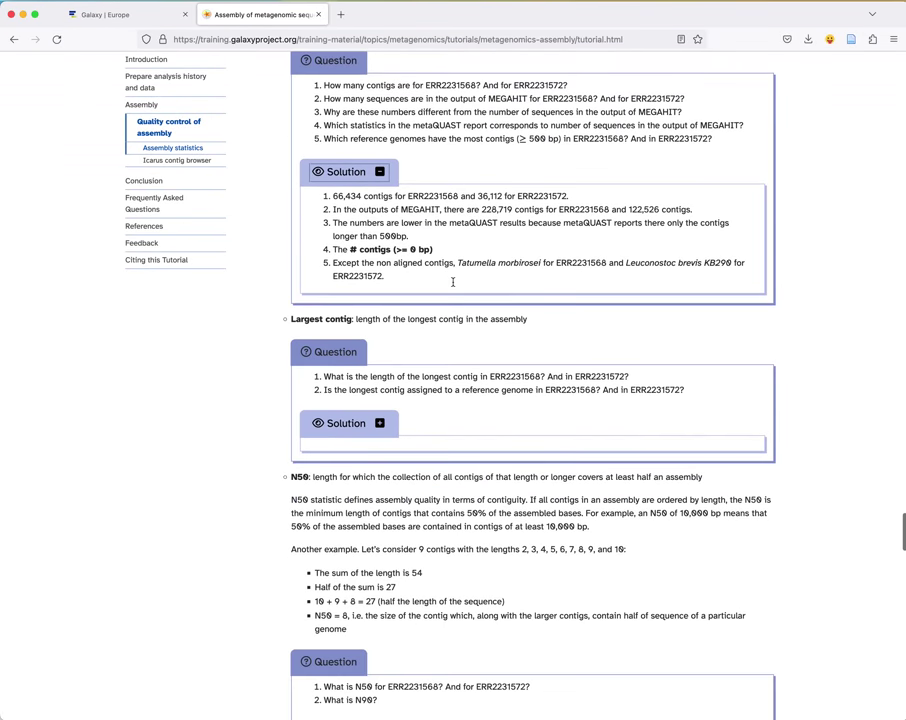
{"action": "scroll", "coordinate": [453, 282], "scroll_direction": "down", "scroll_amount": 2}
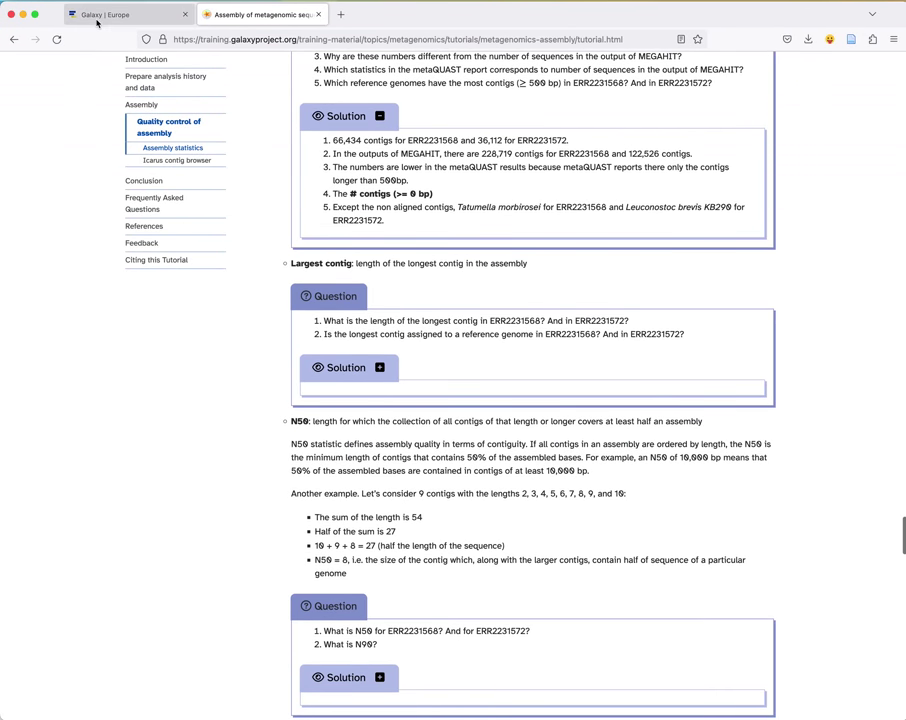
{"action": "left_click", "coordinate": [97, 18]}
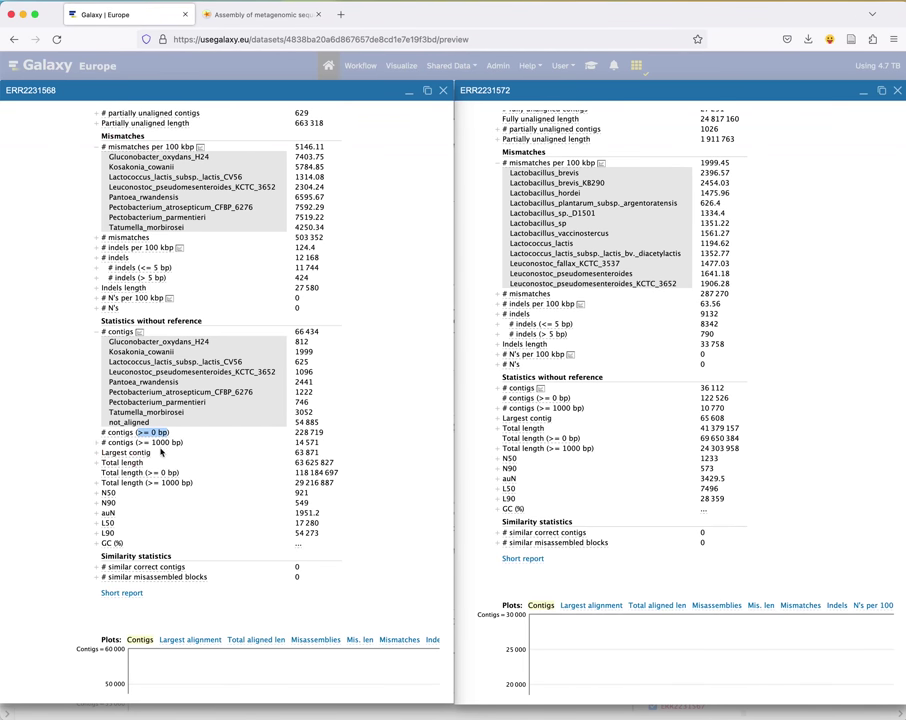
Step: Expand ERR2231568's largest contig per reference genome, then read the tutorial's Largest contig questions
{"action": "double_click", "coordinate": [303, 452]}
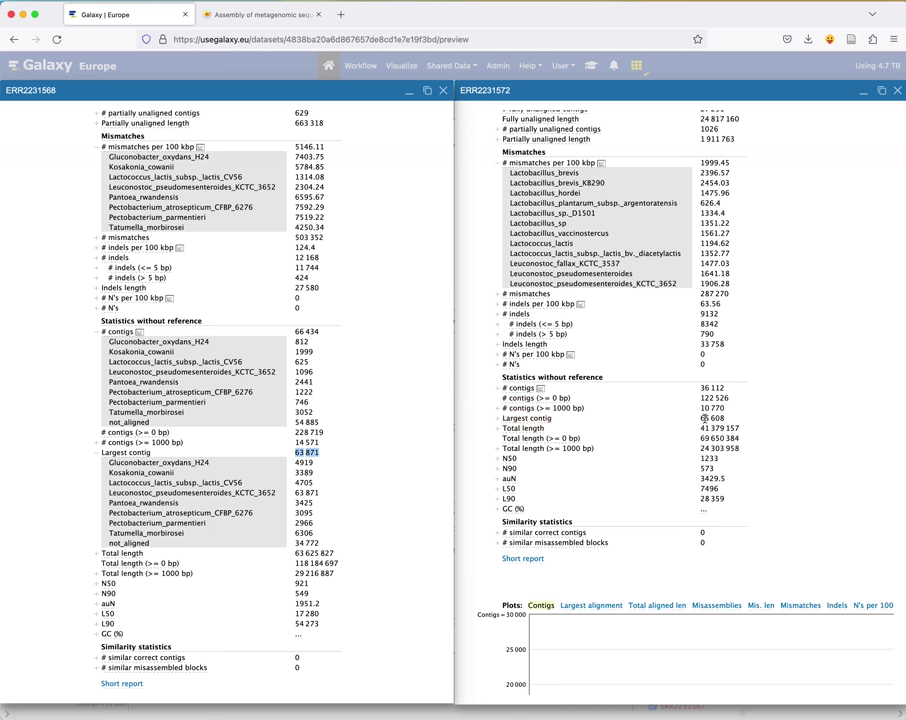
{"action": "left_click", "coordinate": [287, 8]}
{"action": "scroll", "coordinate": [426, 410], "scroll_direction": "down", "scroll_amount": 1}
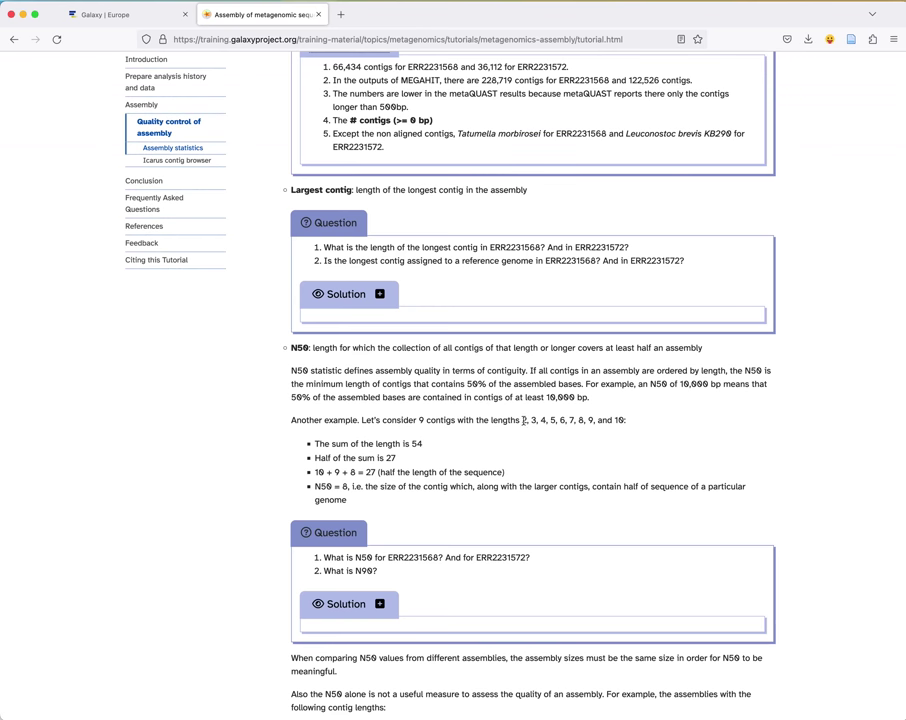
Step: Highlight the tutorial's N50 example values: sum 54, half-sum 27, largest contig 10 and N50 8
{"action": "double_click", "coordinate": [416, 444]}
{"action": "scroll", "coordinate": [475, 444], "scroll_direction": "down", "scroll_amount": 2}
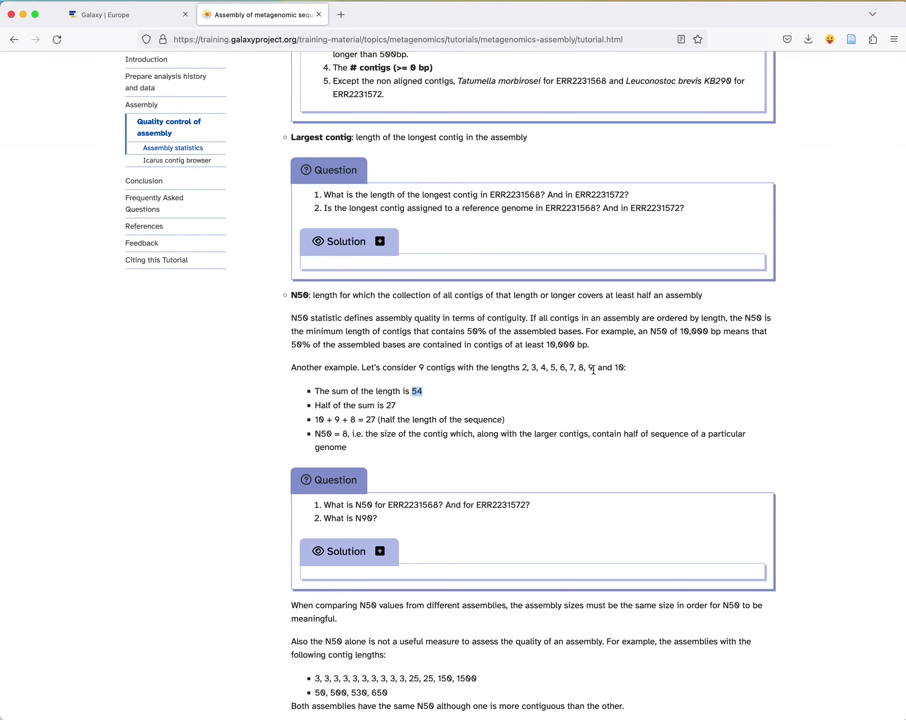
{"action": "left_click", "coordinate": [344, 433]}
{"action": "double_click", "coordinate": [344, 433]}
{"action": "double_click", "coordinate": [390, 405]}
{"action": "left_click", "coordinate": [618, 368]}
{"action": "double_click", "coordinate": [618, 368]}
{"action": "double_click", "coordinate": [391, 405]}
{"action": "scroll", "coordinate": [584, 356], "scroll_direction": "up", "scroll_amount": 1}
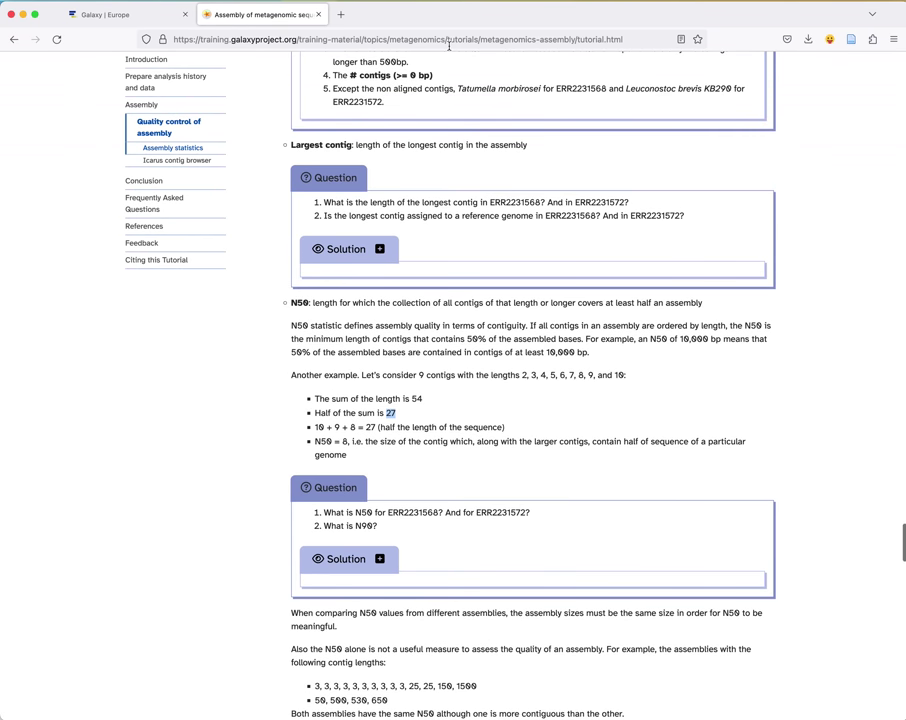
Step: Highlight ERR2231568's N50 921 and N90 549 in the Galaxy Europe QUAST report
{"action": "left_click", "coordinate": [132, 18]}
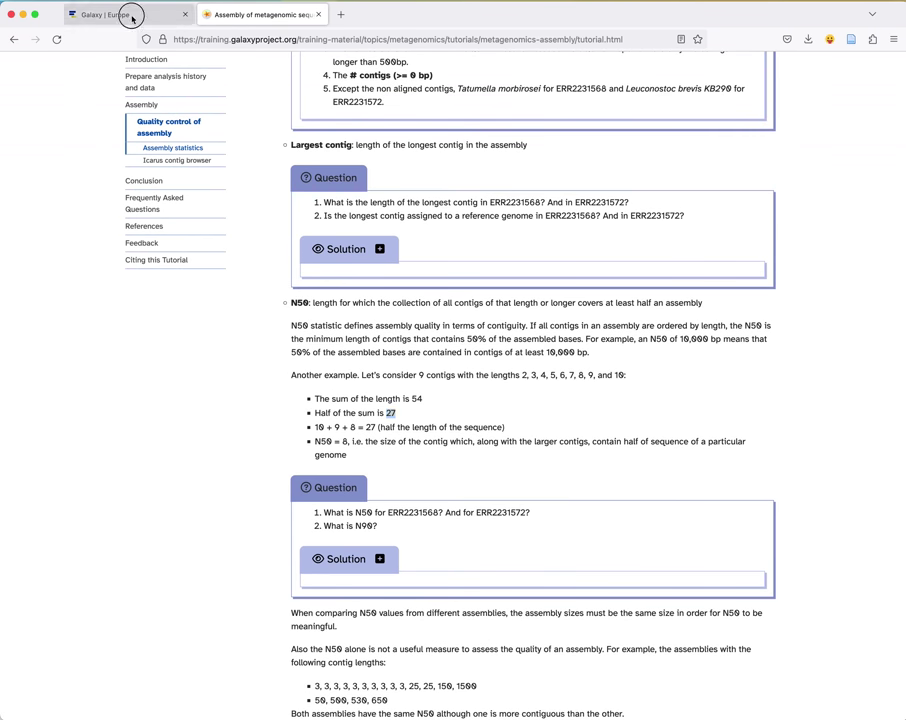
{"action": "scroll", "coordinate": [292, 525], "scroll_direction": "down", "scroll_amount": 2}
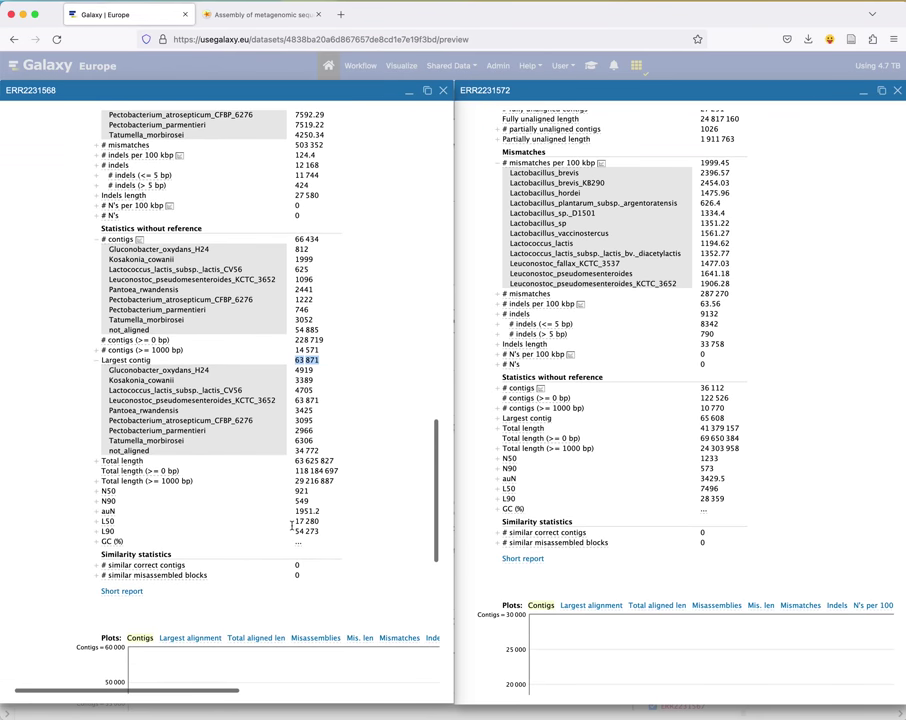
{"action": "double_click", "coordinate": [300, 499]}
{"action": "double_click", "coordinate": [299, 491]}
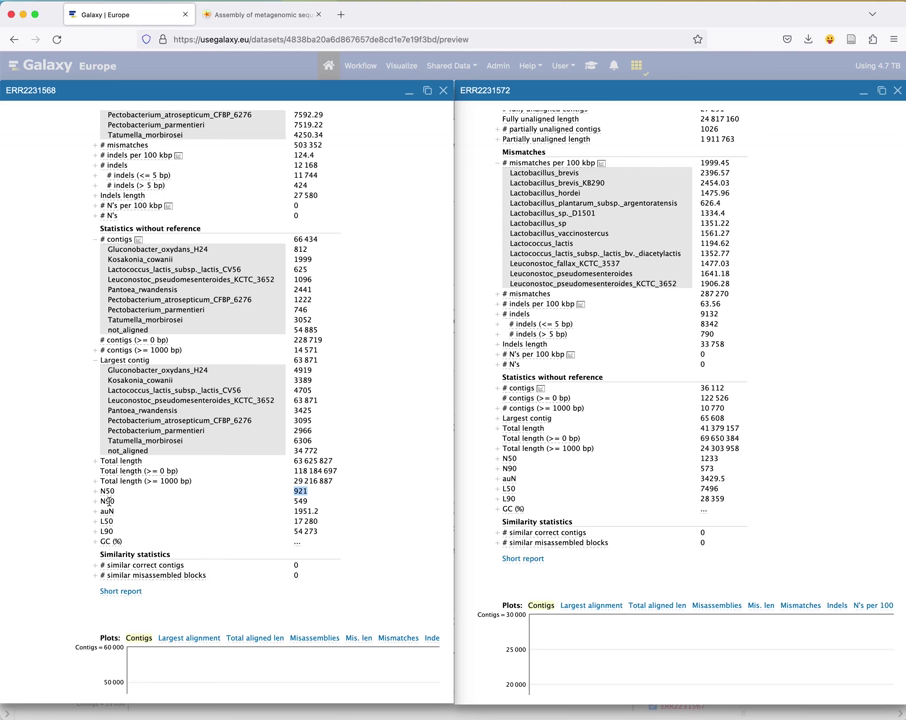
{"action": "double_click", "coordinate": [300, 501]}
{"action": "scroll", "coordinate": [225, 250], "scroll_direction": "down", "scroll_amount": 1}
Step: Read the tutorial's L50 examples, highlighting the two example contig length lists
{"action": "left_click", "coordinate": [258, 22]}
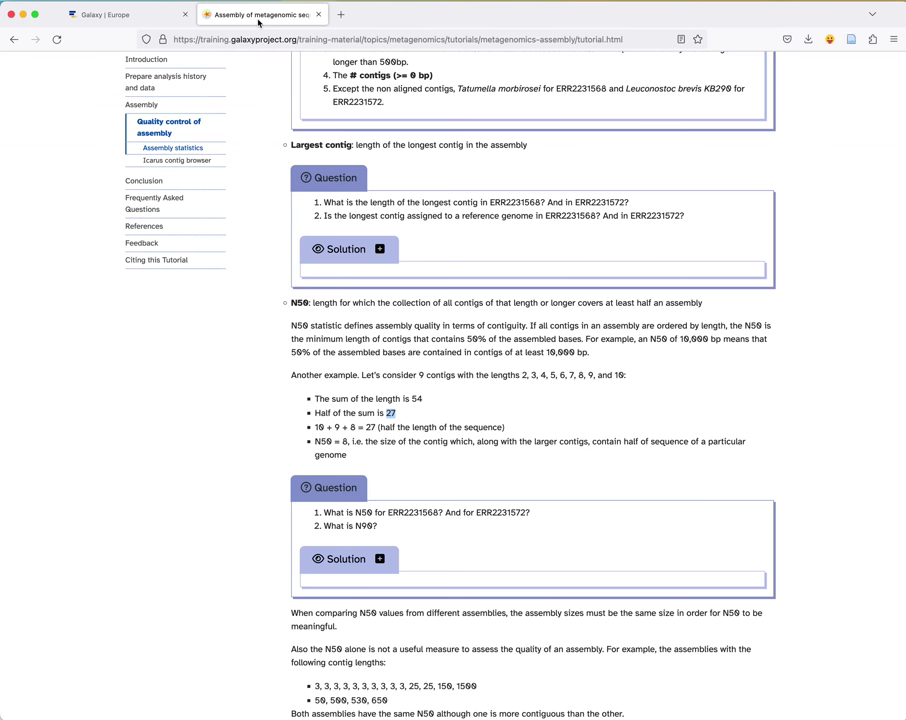
{"action": "scroll", "coordinate": [493, 391], "scroll_direction": "down", "scroll_amount": 3}
{"action": "scroll", "coordinate": [493, 391], "scroll_direction": "down", "scroll_amount": 2}
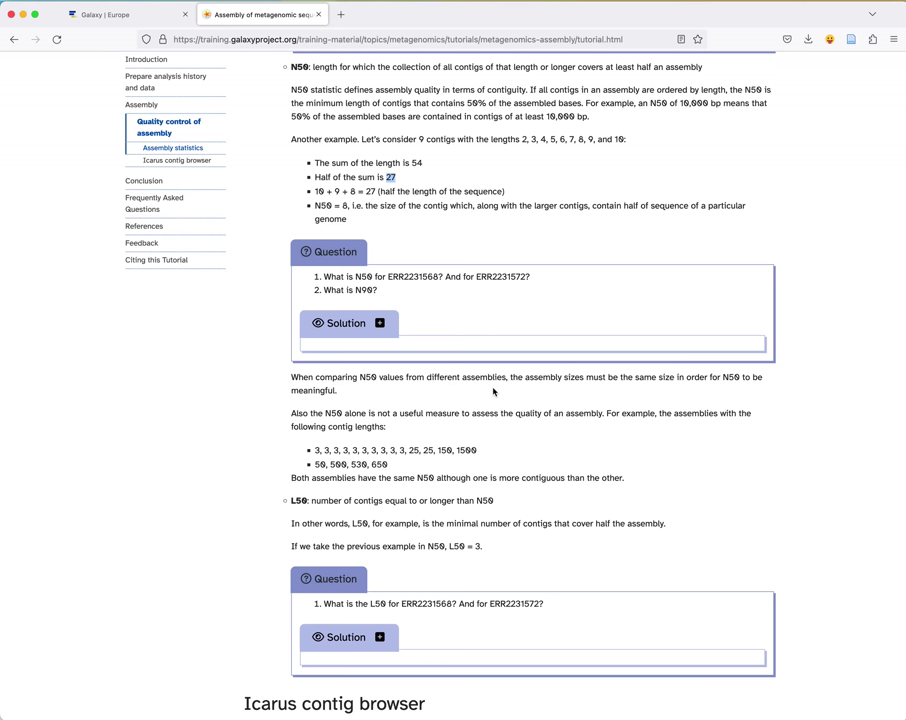
{"action": "mouse_move", "coordinate": [315, 450]}
{"action": "left_mouse_down"}
{"action": "mouse_move", "coordinate": [488, 458]}
{"action": "mouse_move", "coordinate": [316, 450]}
{"action": "left_mouse_up"}
{"action": "left_click", "coordinate": [456, 470]}
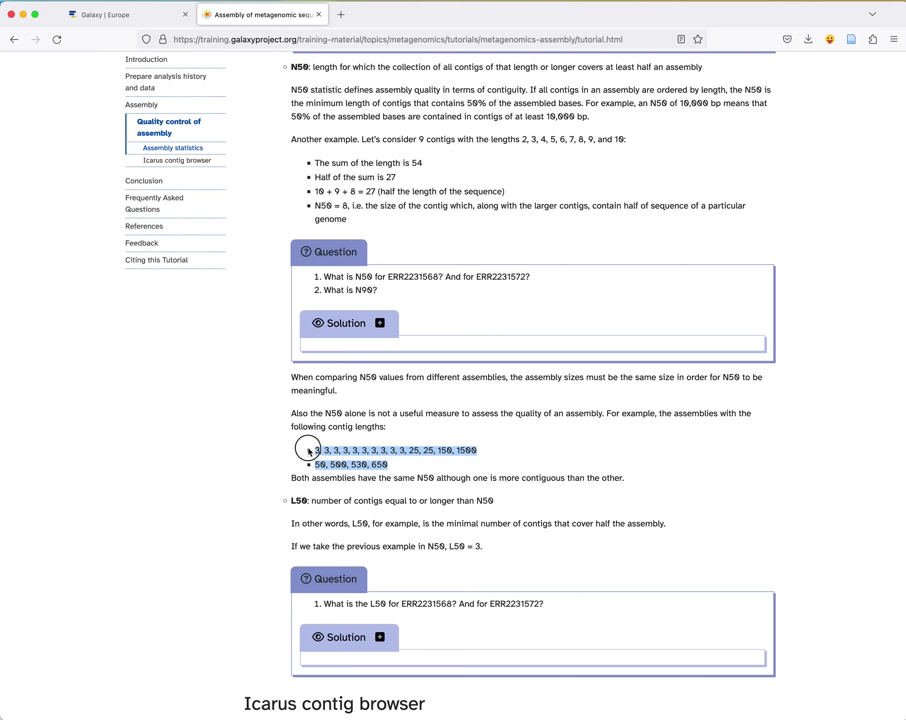
{"action": "left_click", "coordinate": [407, 455]}
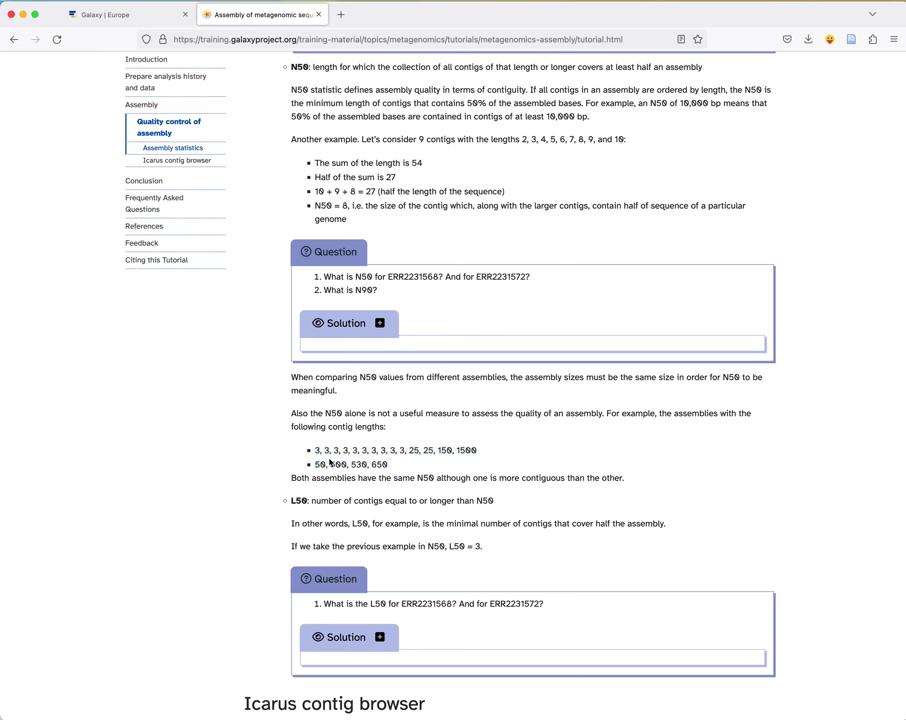
{"action": "left_click_drag", "start_coordinate": [320, 464], "coordinate": [402, 468]}
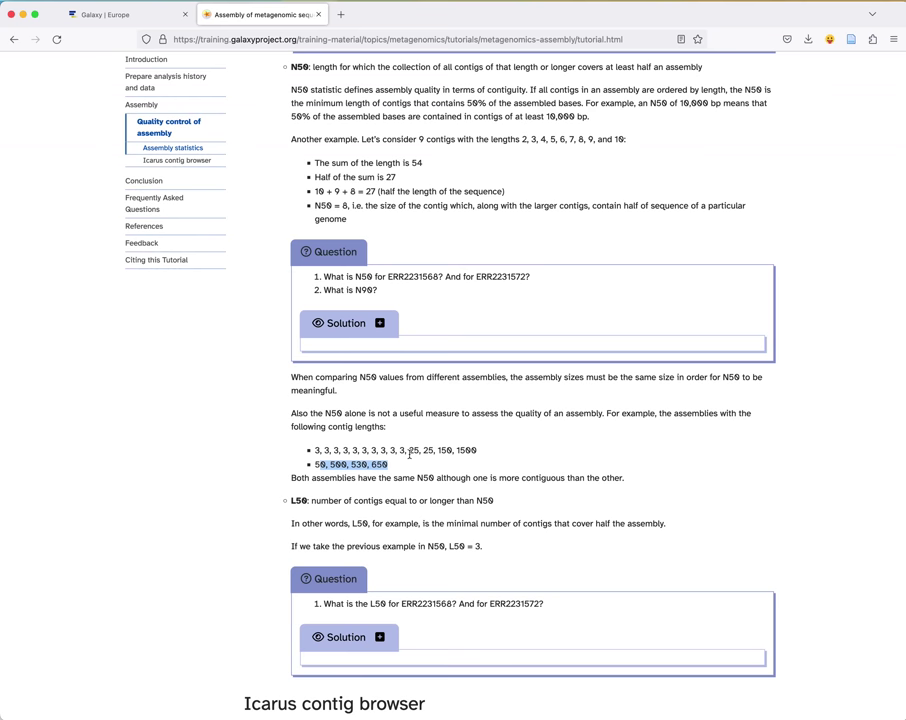
{"action": "scroll", "coordinate": [409, 455], "scroll_direction": "down", "scroll_amount": 2}
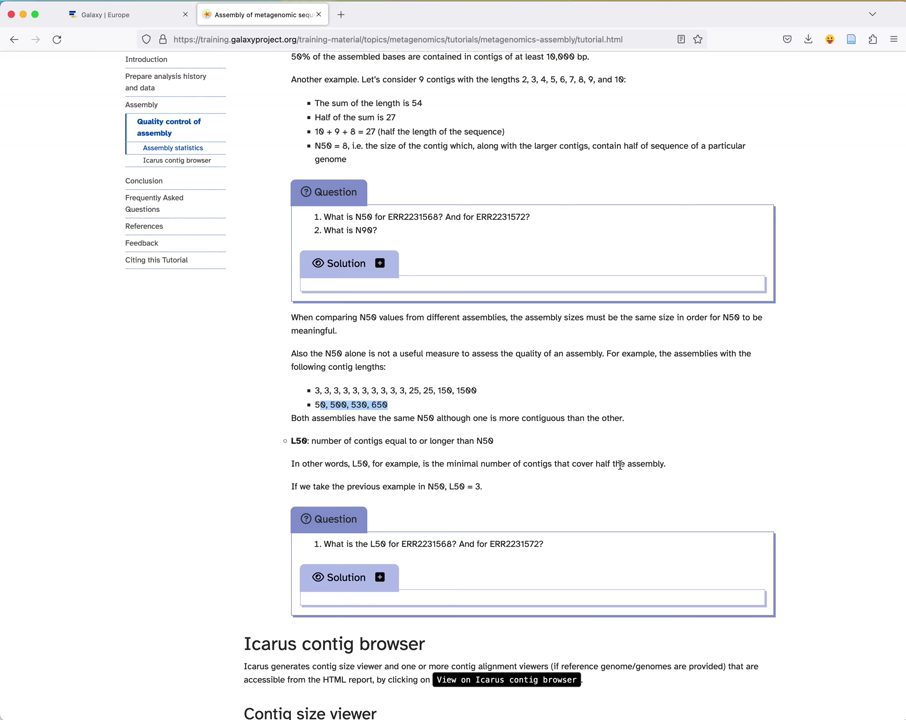
{"action": "left_click", "coordinate": [409, 407]}
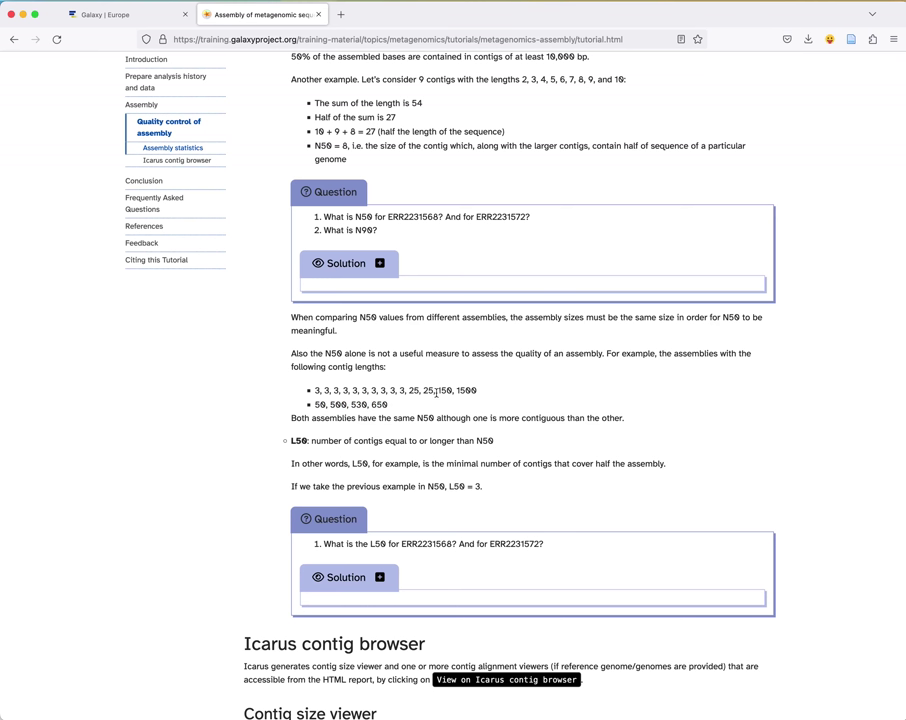
{"action": "scroll", "coordinate": [326, 296], "scroll_direction": "down", "scroll_amount": 2}
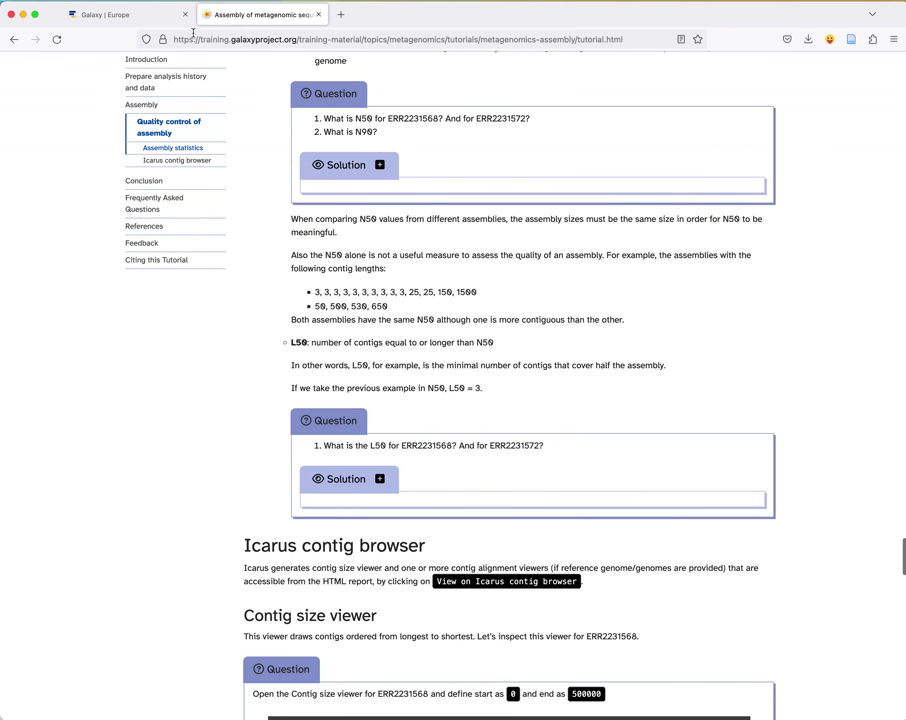
Step: Return to the QUAST reports for the L50 values 17 280 and 7 496
{"action": "left_click", "coordinate": [136, 16]}
{"action": "scroll", "coordinate": [150, 515], "scroll_direction": "up", "scroll_amount": 1}
{"action": "left_click", "coordinate": [302, 521]}
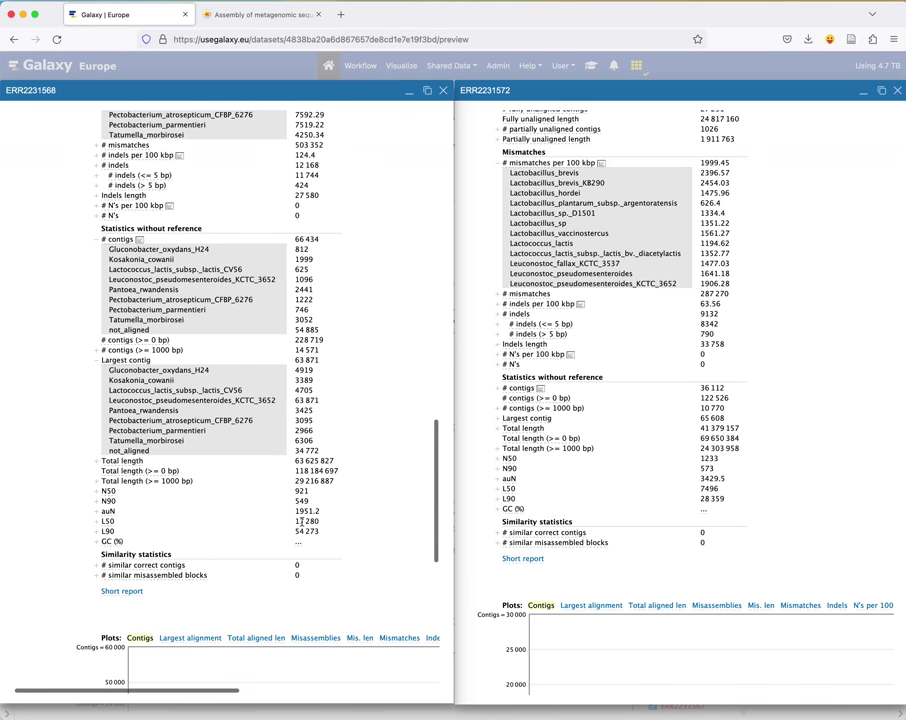
Step: Highlight ERR2231572's L50 value 7496 and check it against the tutorial question
{"action": "double_click", "coordinate": [707, 489]}
{"action": "scroll", "coordinate": [668, 410], "scroll_direction": "up", "scroll_amount": 1}
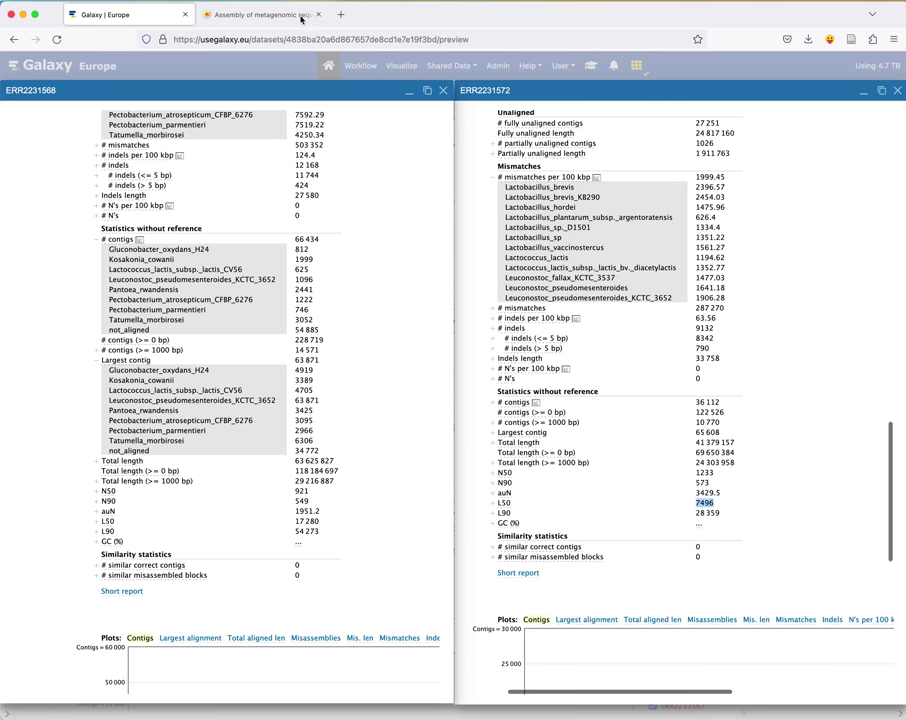
{"action": "left_click", "coordinate": [222, 14]}
{"action": "scroll", "coordinate": [563, 392], "scroll_direction": "down", "scroll_amount": 5}
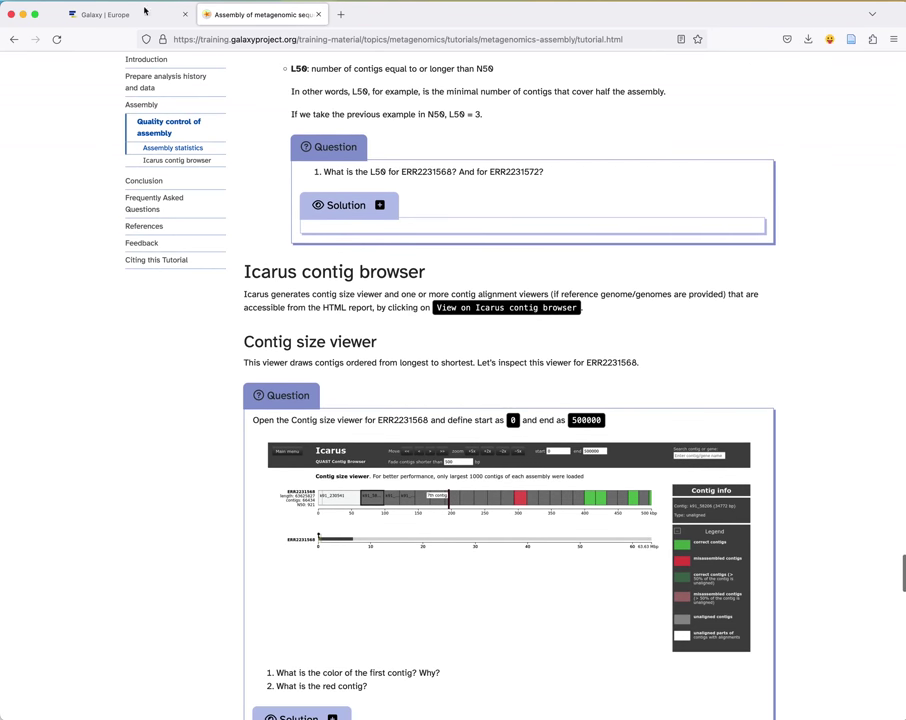
{"action": "left_click", "coordinate": [104, 12]}
{"action": "scroll", "coordinate": [284, 174], "scroll_direction": "up", "scroll_amount": 15}
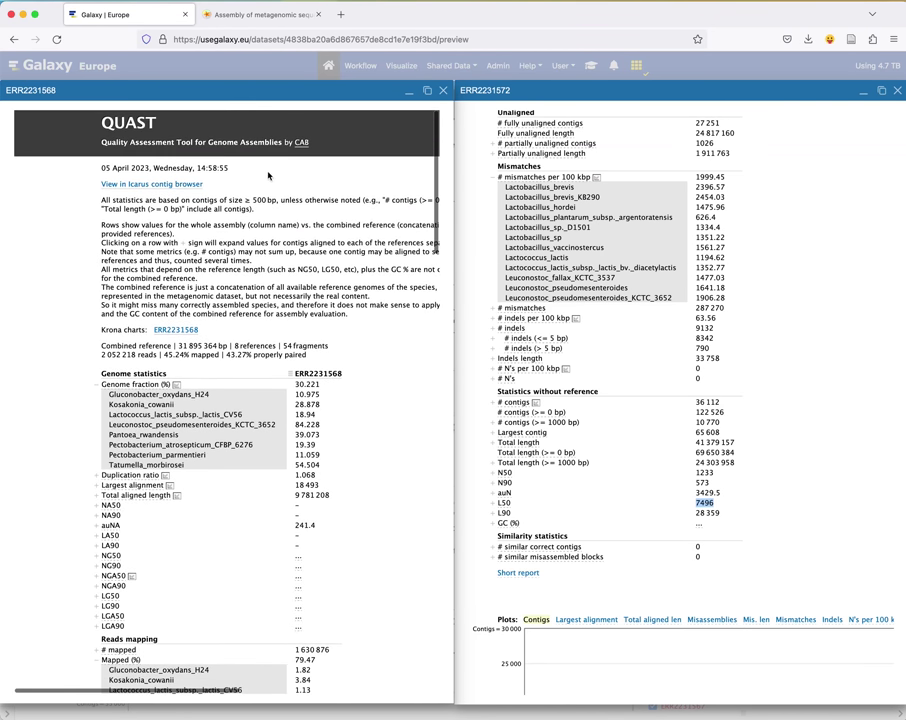
Step: Open the Icarus contig browser for ERR2231568 and ERR2231572, then read the Contig size viewer question
{"action": "left_click", "coordinate": [195, 184]}
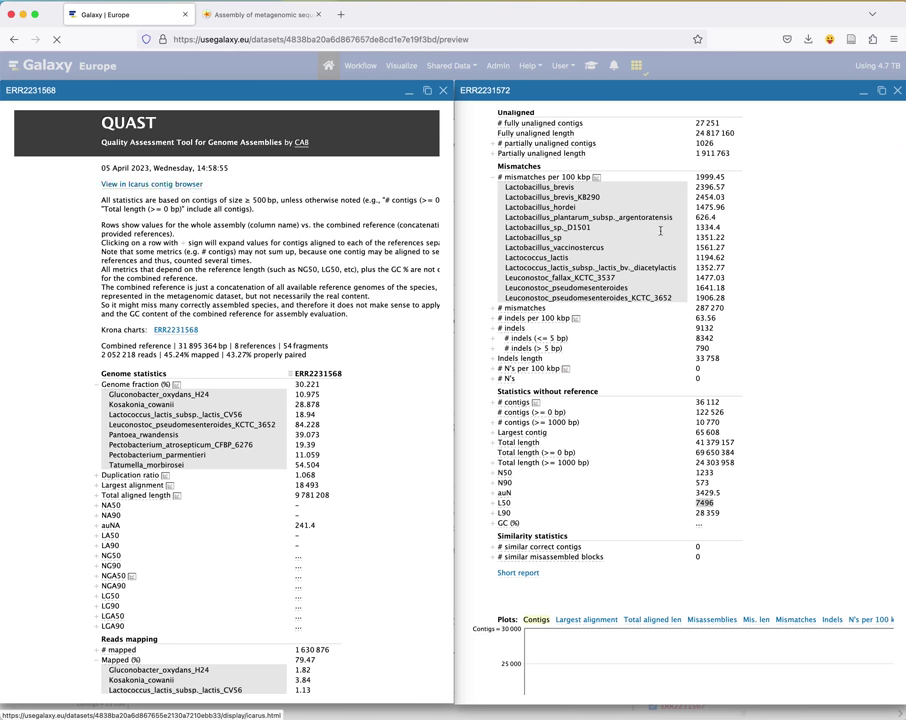
{"action": "scroll", "coordinate": [667, 236], "scroll_direction": "up", "scroll_amount": 15}
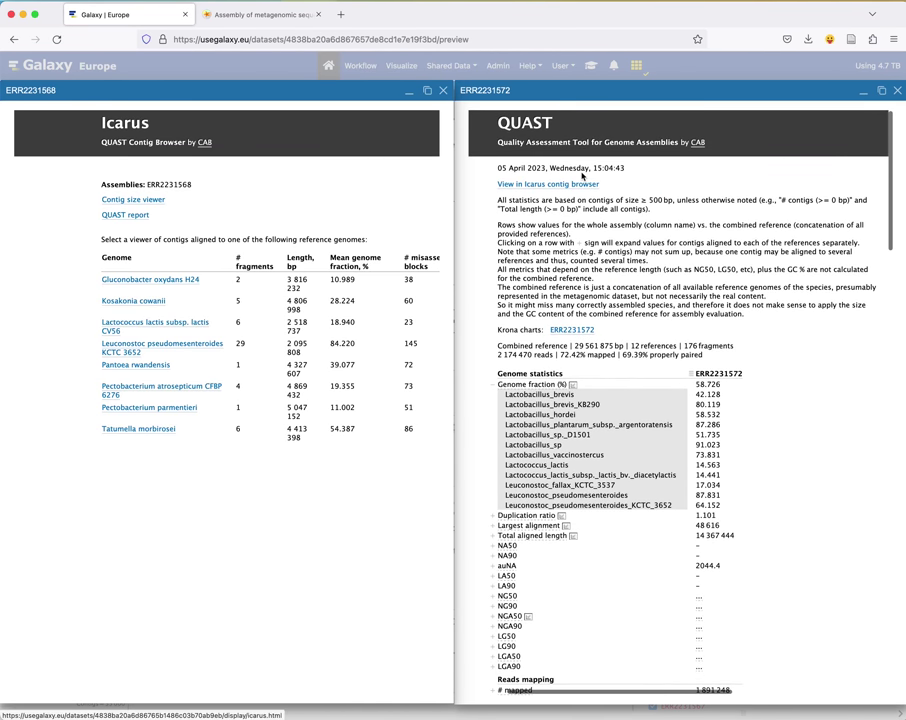
{"action": "left_click", "coordinate": [555, 185]}
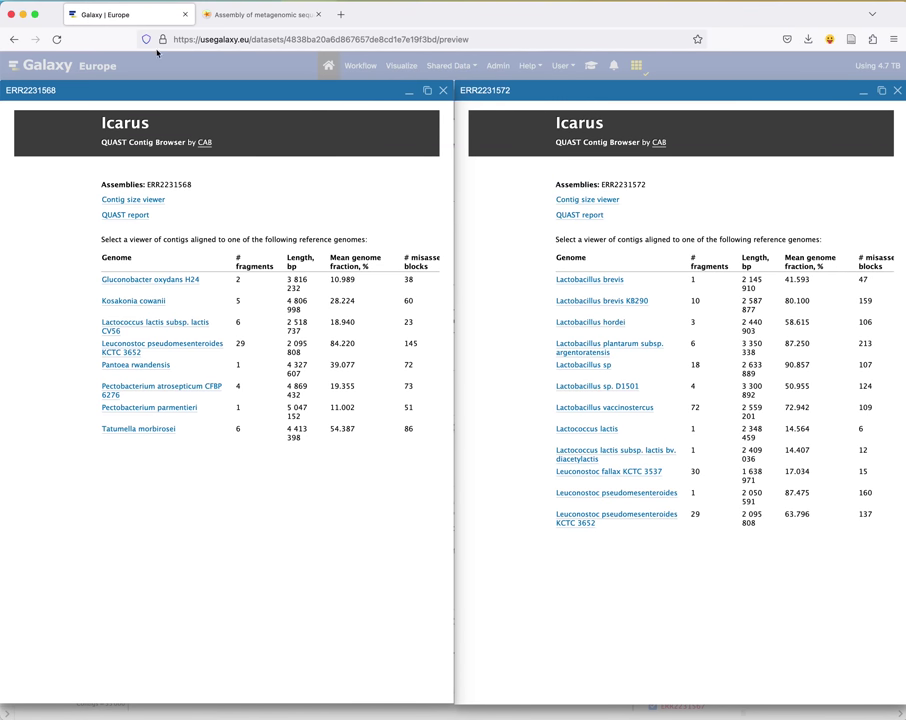
{"action": "left_click", "coordinate": [236, 15]}
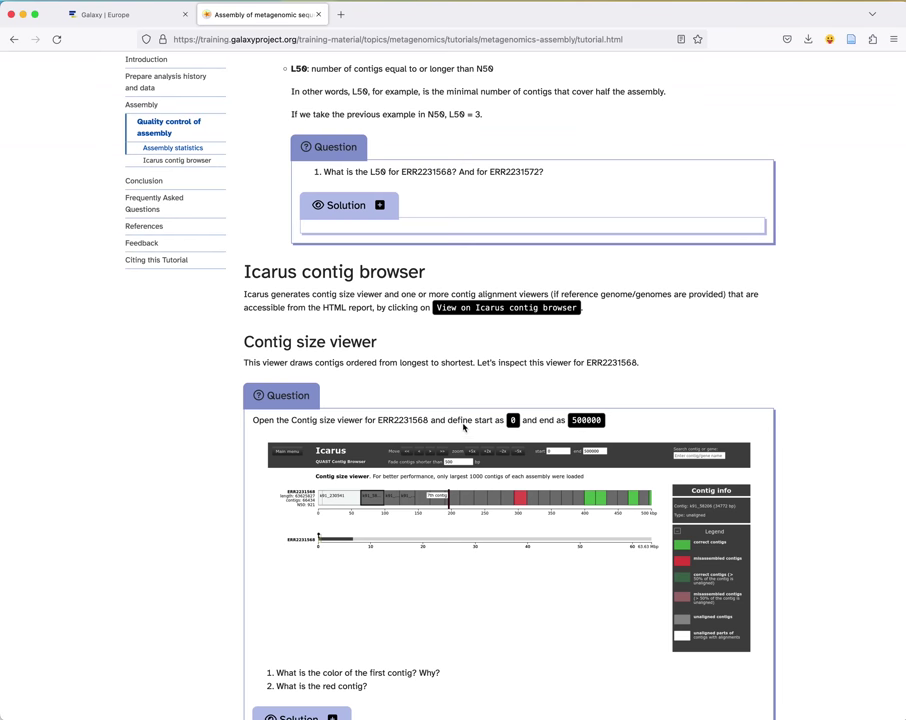
{"action": "scroll", "coordinate": [477, 414], "scroll_direction": "down", "scroll_amount": 2}
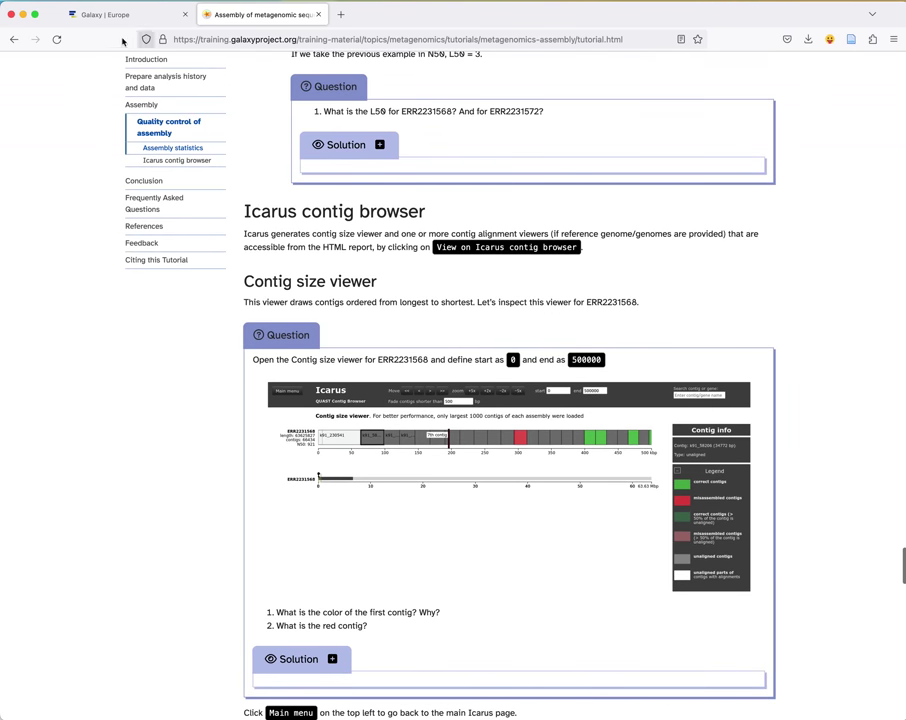
Step: Open the Icarus contig size viewers for ERR2231568 and ERR2231572
{"action": "left_click", "coordinate": [95, 14]}
{"action": "left_click", "coordinate": [138, 200]}
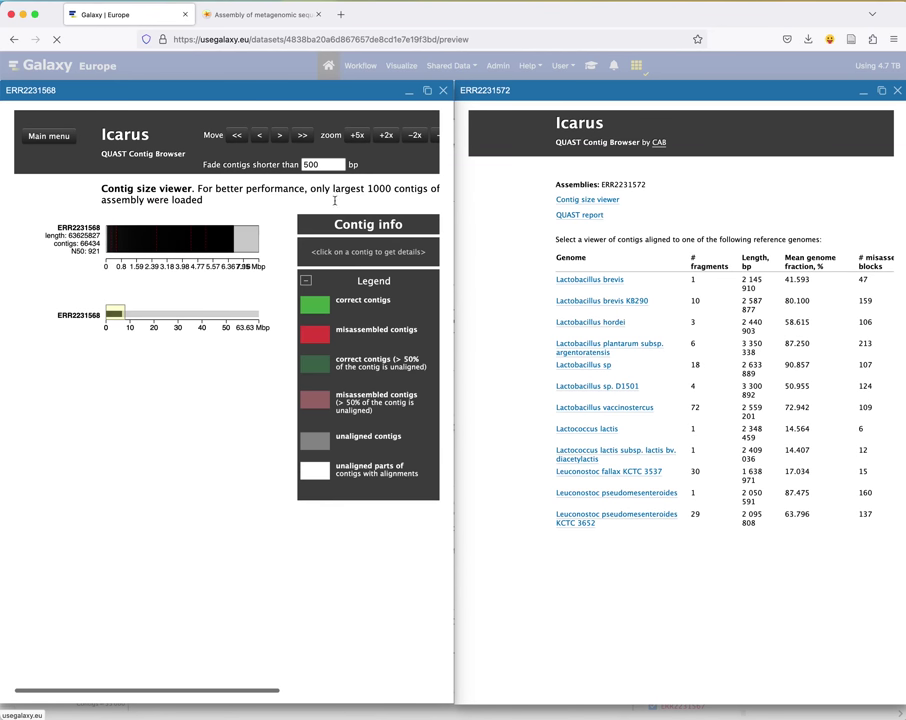
{"action": "left_click", "coordinate": [588, 200]}
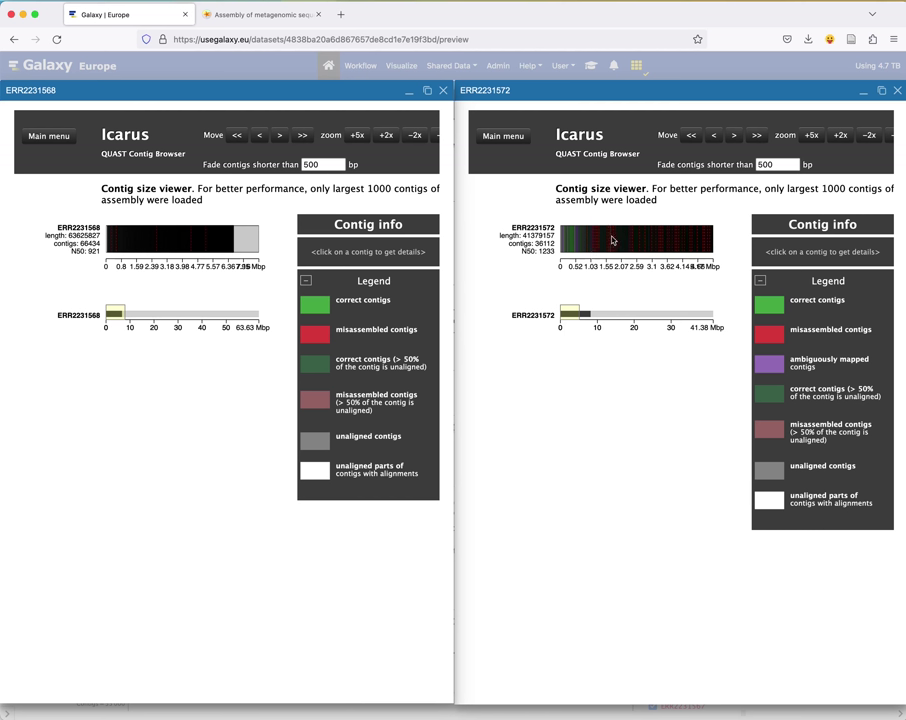
{"action": "left_click", "coordinate": [257, 17]}
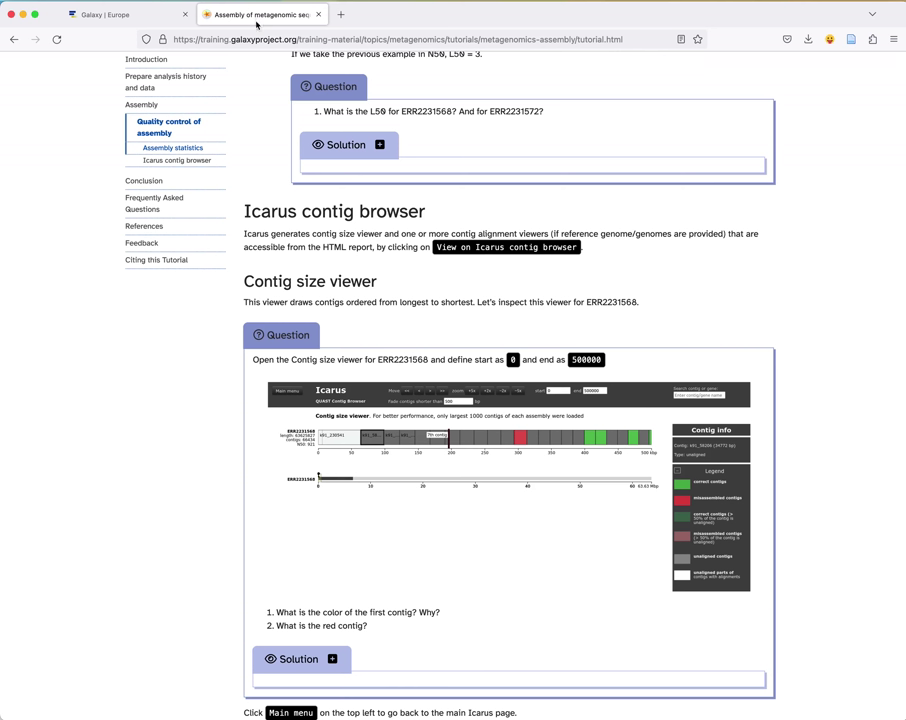
Step: Widen the ERR2231568 viewer, copy 500000 from the tutorial, and select the end value 7953228
{"action": "left_click", "coordinate": [117, 16]}
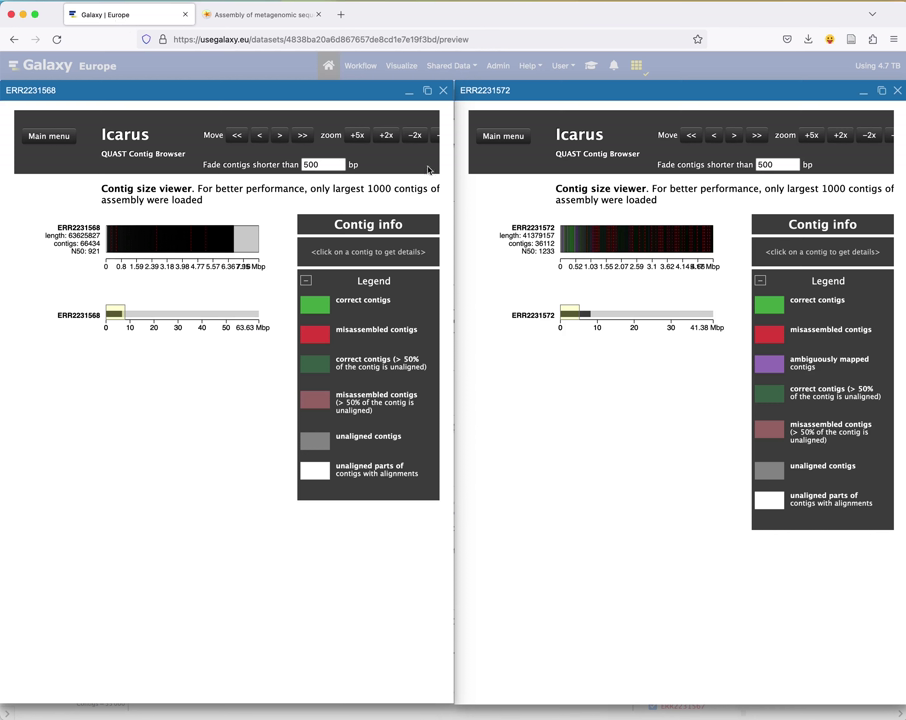
{"action": "left_click", "coordinate": [592, 184]}
{"action": "left_click_drag", "start_coordinate": [592, 184], "coordinate": [682, 172]}
{"action": "left_click", "coordinate": [296, 14]}
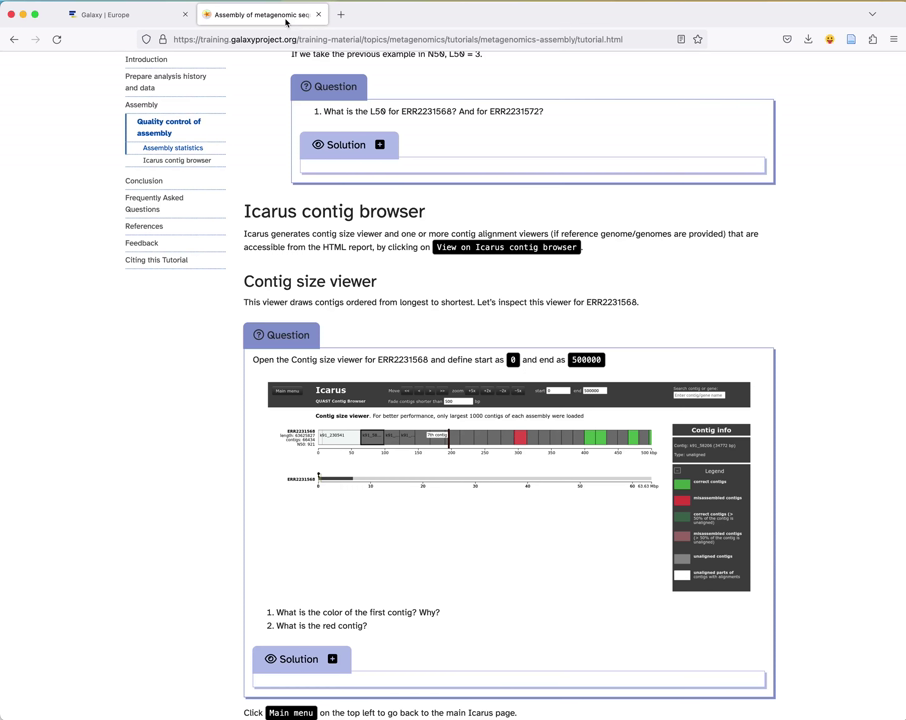
{"action": "double_click", "coordinate": [585, 359]}
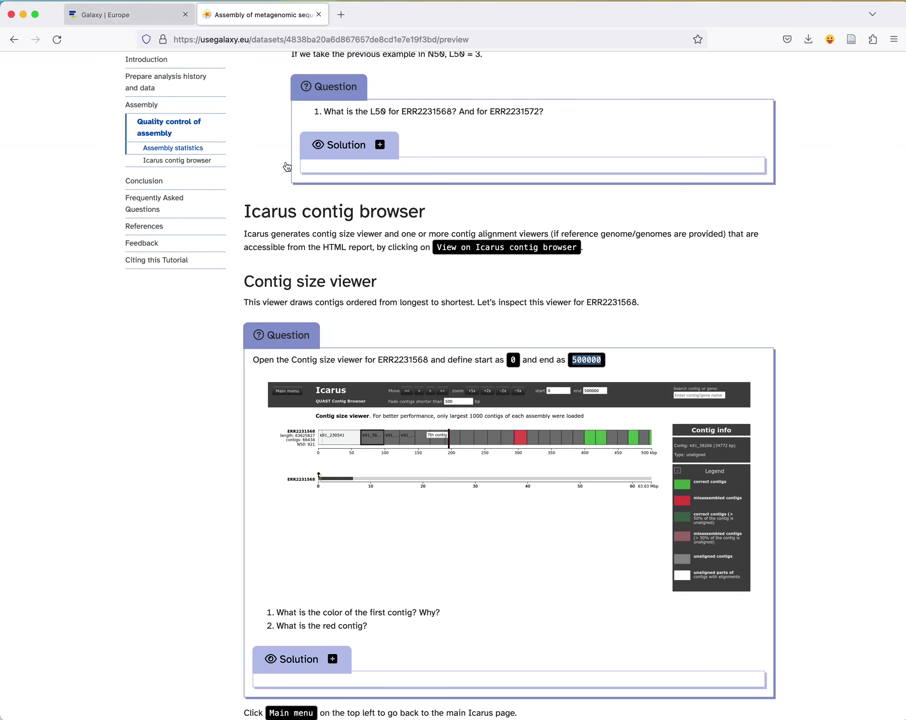
{"action": "key", "text": "ctrl+shift+Tab"}
{"action": "left_click", "coordinate": [508, 145]}
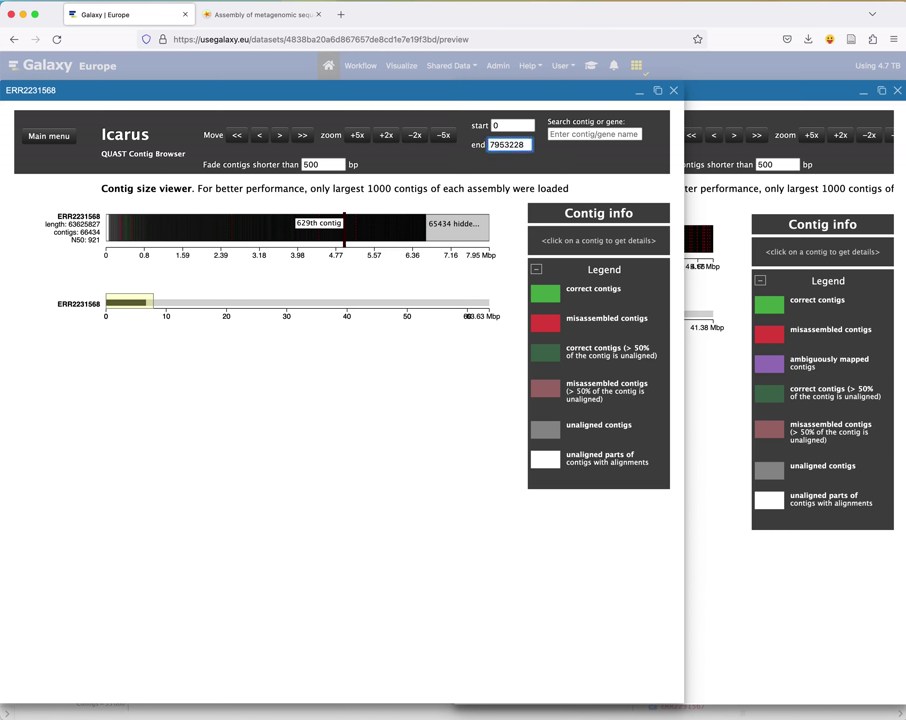
{"action": "double_click", "coordinate": [510, 145]}
Step: Set the ERR2231568 contig size viewer's end position to 500000 to show 0–500 kbp
{"action": "left_click", "coordinate": [258, 14]}
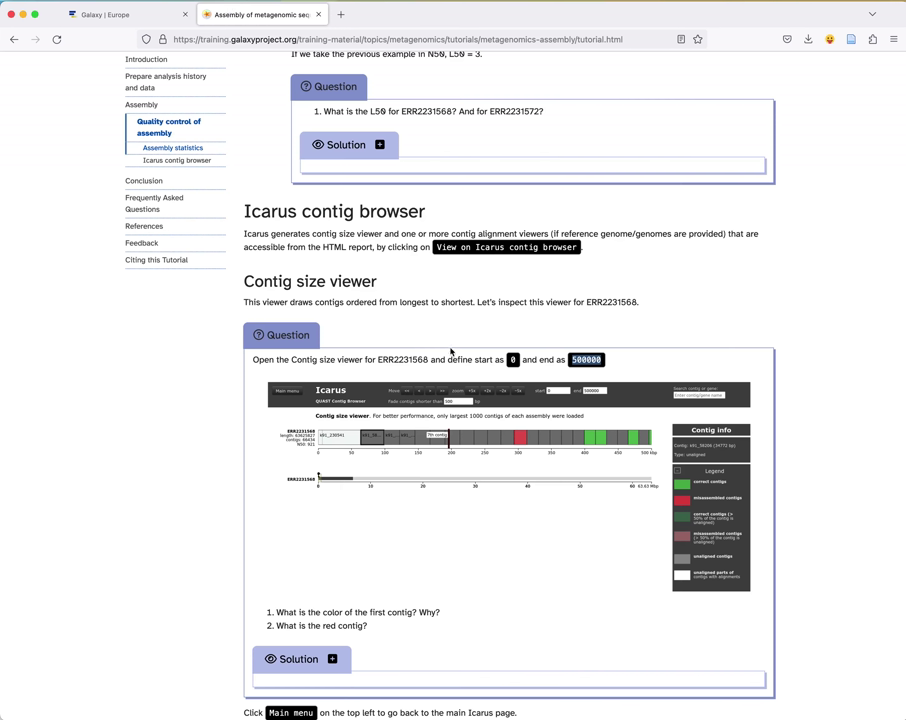
{"action": "double_click", "coordinate": [585, 359]}
{"action": "key", "text": "ctrl+c"}
{"action": "left_click", "coordinate": [95, 14]}
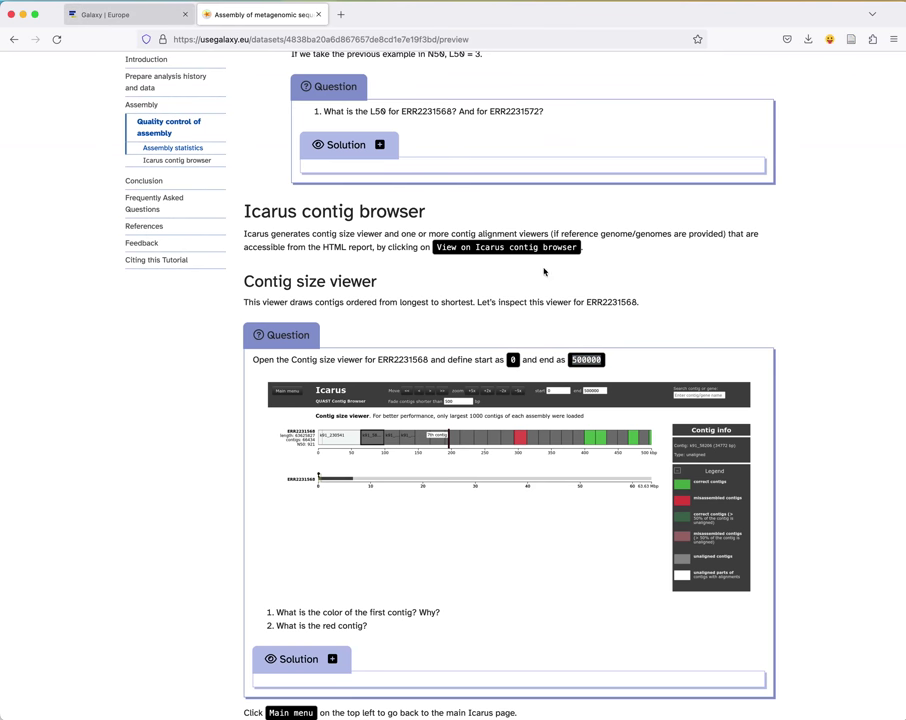
{"action": "left_click", "coordinate": [125, 15]}
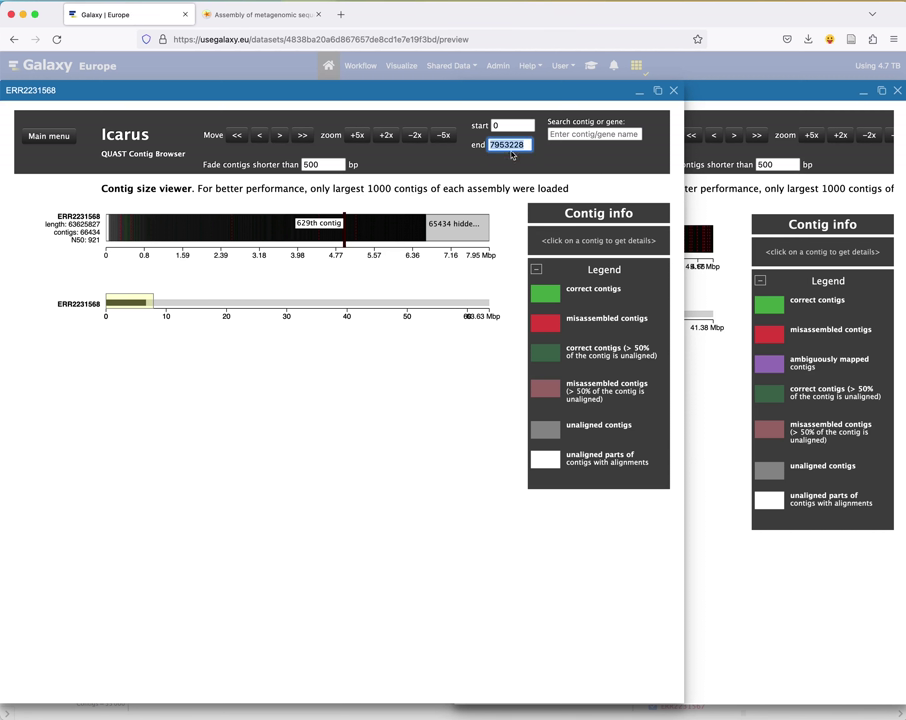
{"action": "key", "text": "ctrl+v"}
{"action": "key", "text": "Return"}
{"action": "double_click", "coordinate": [509, 145]}
{"action": "type", "text": "500000"}
{"action": "key", "text": "Return"}
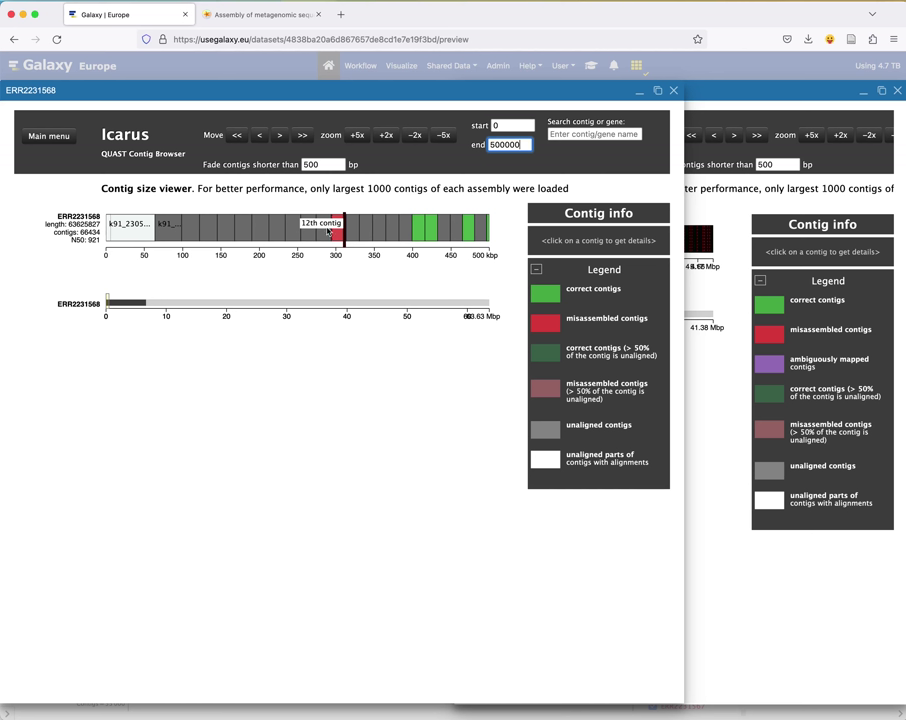
Step: Inspect the green, grey and red misassembled contigs' details, including the translocation block position
{"action": "left_click", "coordinate": [435, 234]}
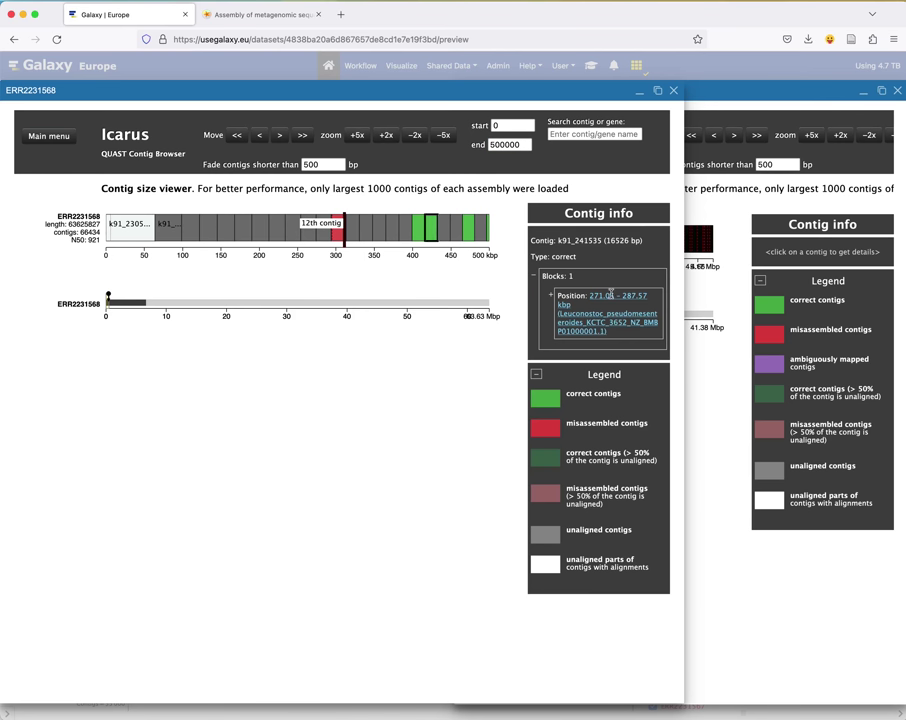
{"action": "left_click", "coordinate": [418, 232]}
{"action": "left_click", "coordinate": [395, 232]}
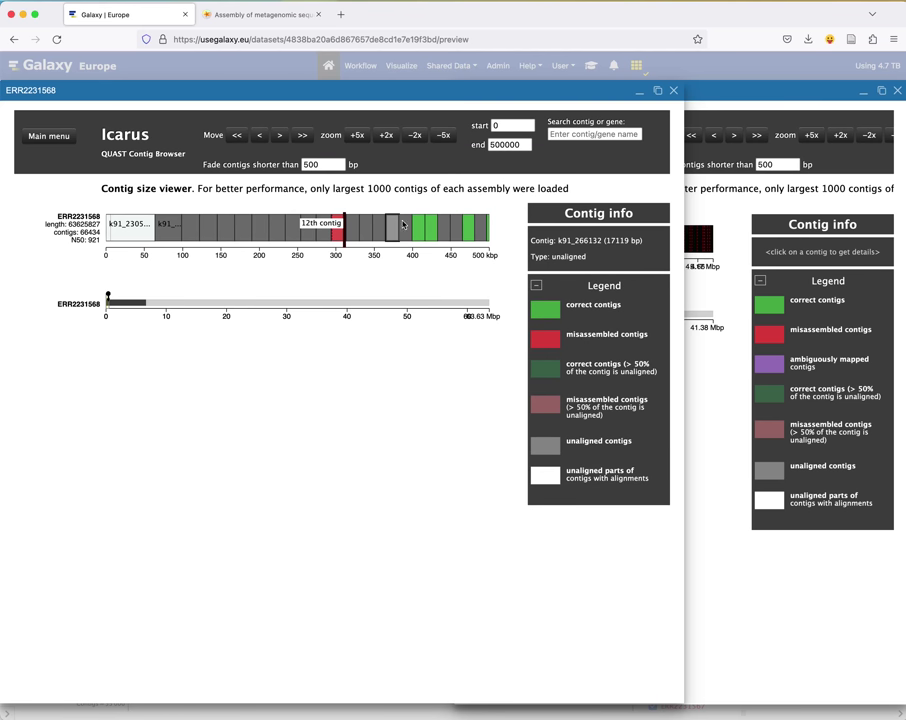
{"action": "left_click", "coordinate": [338, 228]}
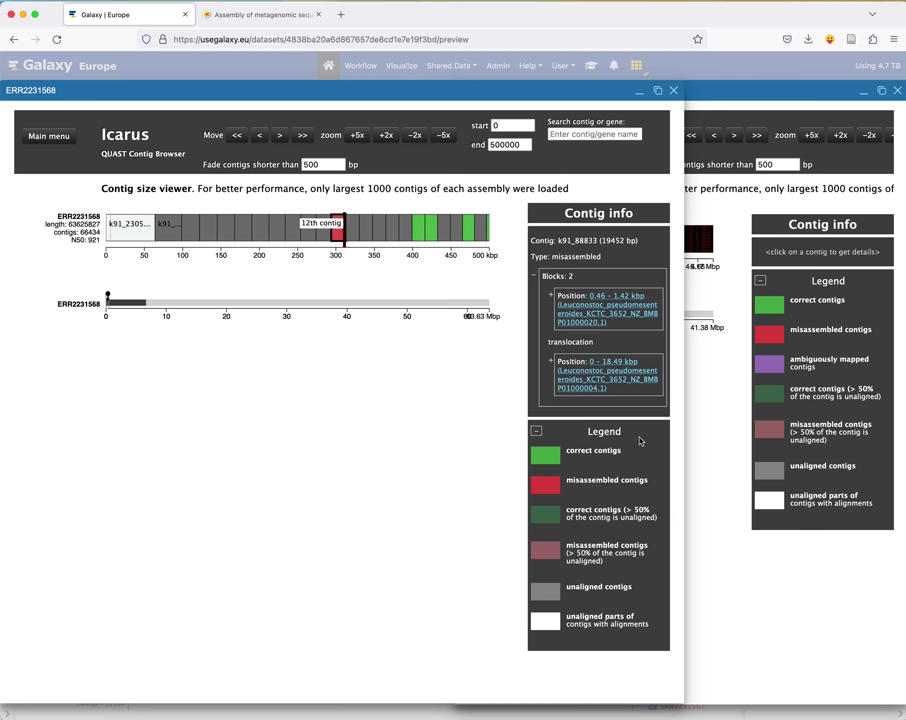
{"action": "left_click_drag", "start_coordinate": [557, 361], "coordinate": [612, 393]}
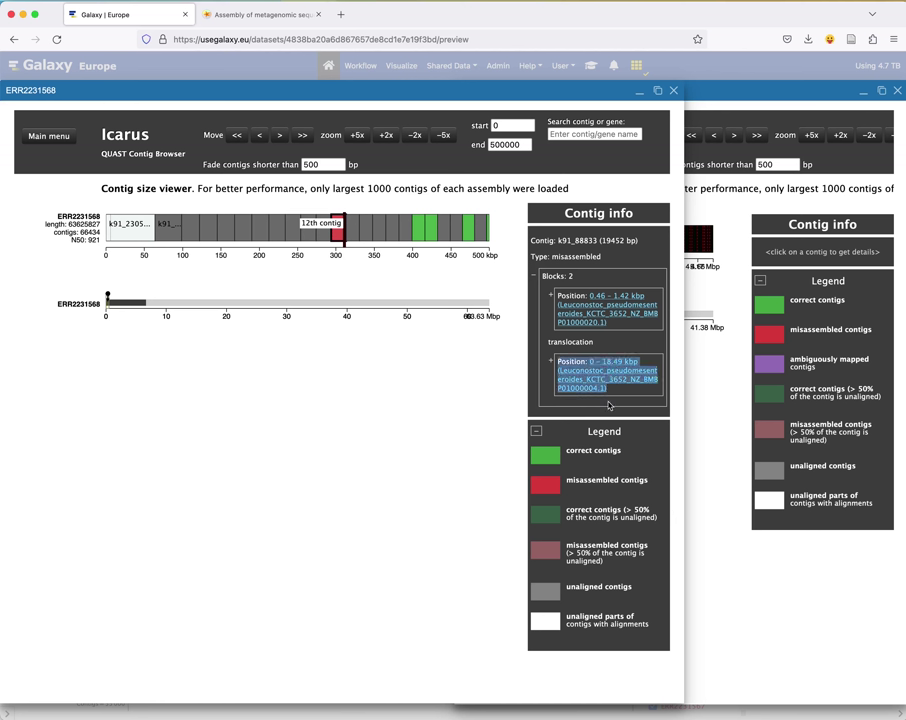
{"action": "left_click", "coordinate": [270, 22]}
{"action": "scroll", "coordinate": [443, 336], "scroll_direction": "down", "scroll_amount": 3}
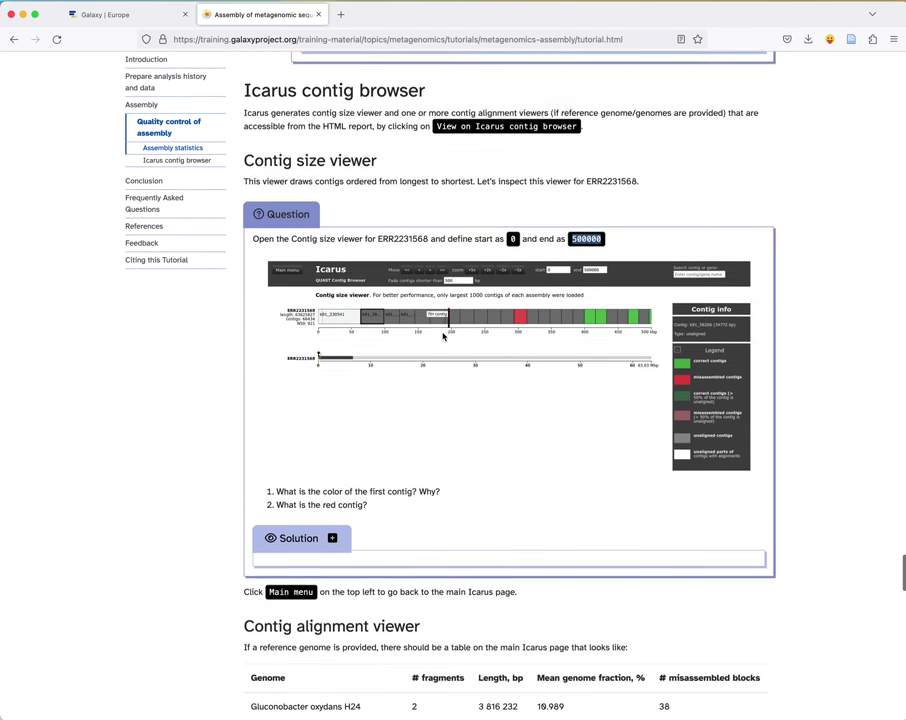
{"action": "scroll", "coordinate": [443, 336], "scroll_direction": "down", "scroll_amount": 3}
{"action": "scroll", "coordinate": [443, 336], "scroll_direction": "down", "scroll_amount": 3}
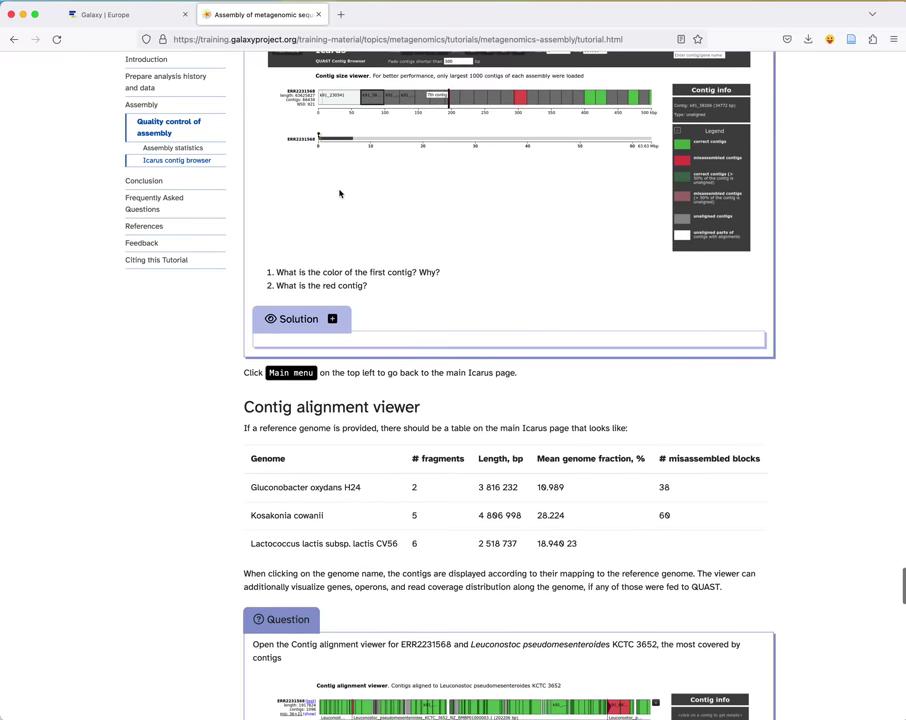
{"action": "left_click", "coordinate": [157, 20]}
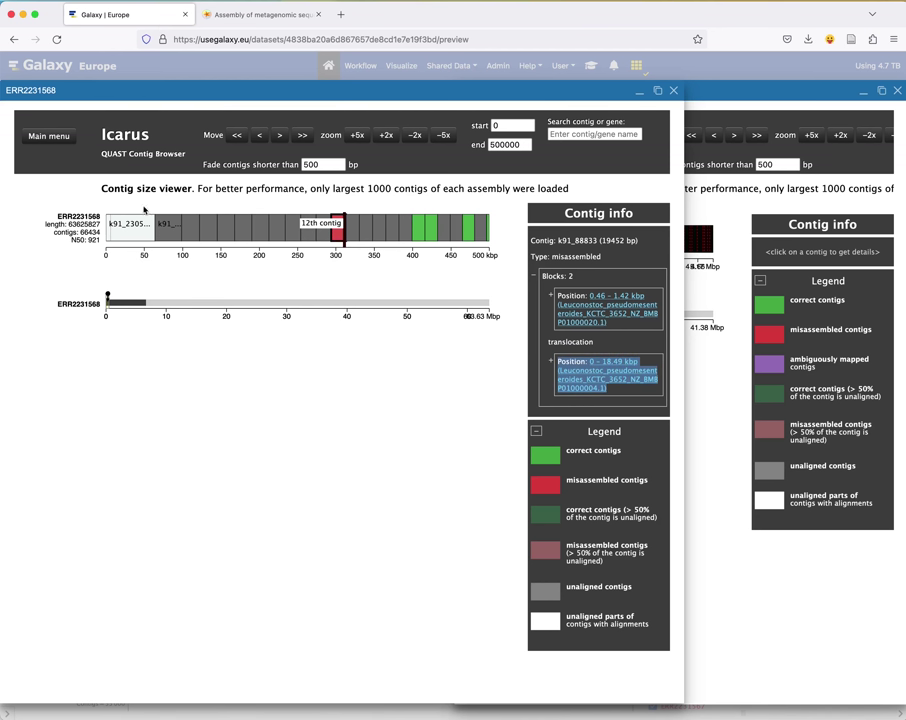
{"action": "left_click", "coordinate": [139, 227]}
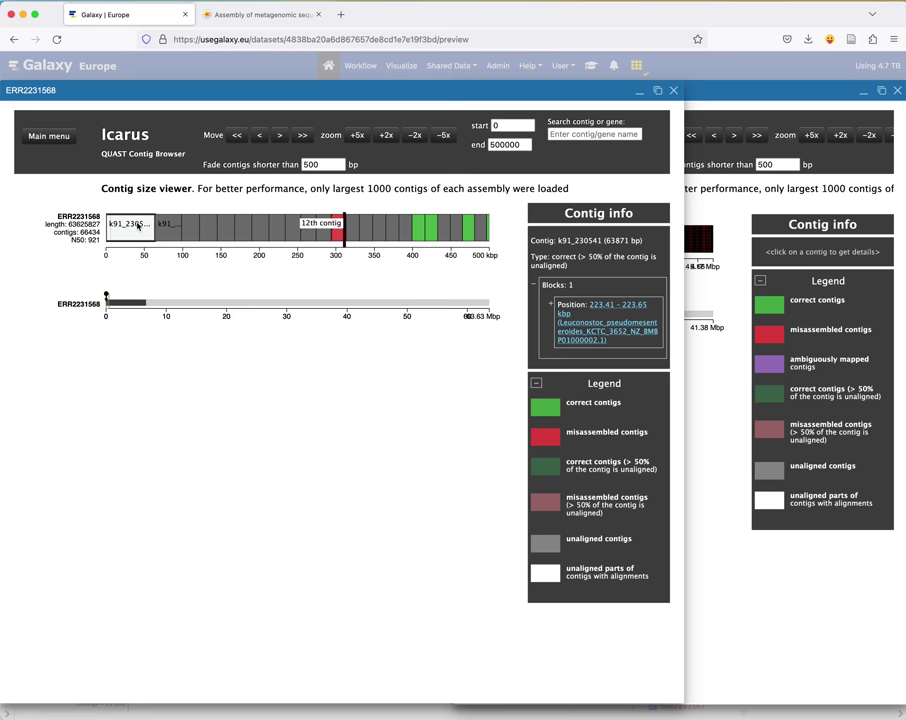
{"action": "scroll", "coordinate": [139, 227], "scroll_direction": "right", "scroll_amount": 2}
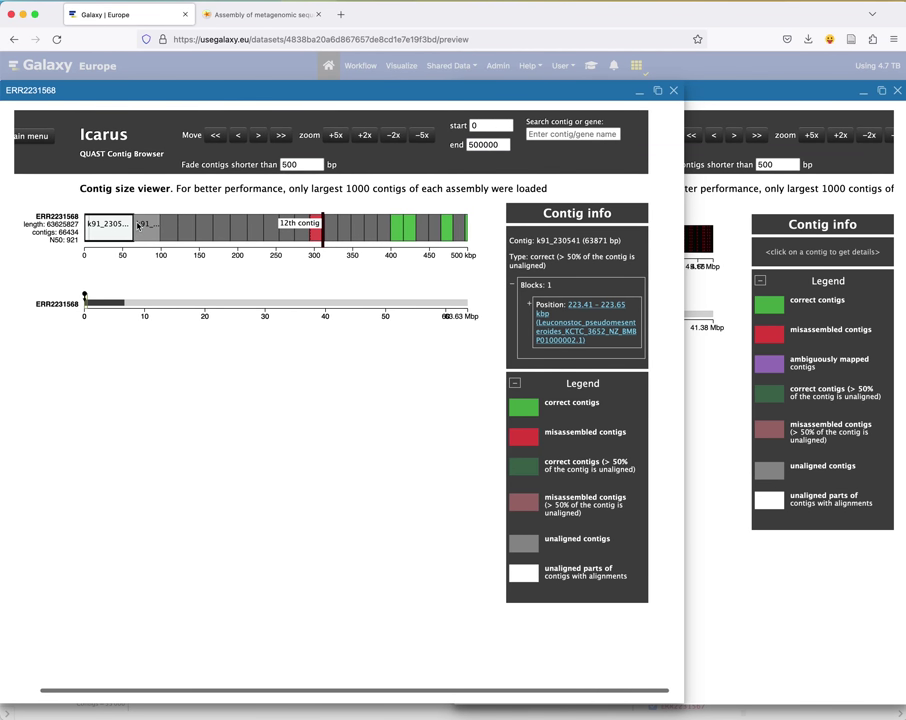
{"action": "scroll", "coordinate": [139, 227], "scroll_direction": "left", "scroll_amount": 2}
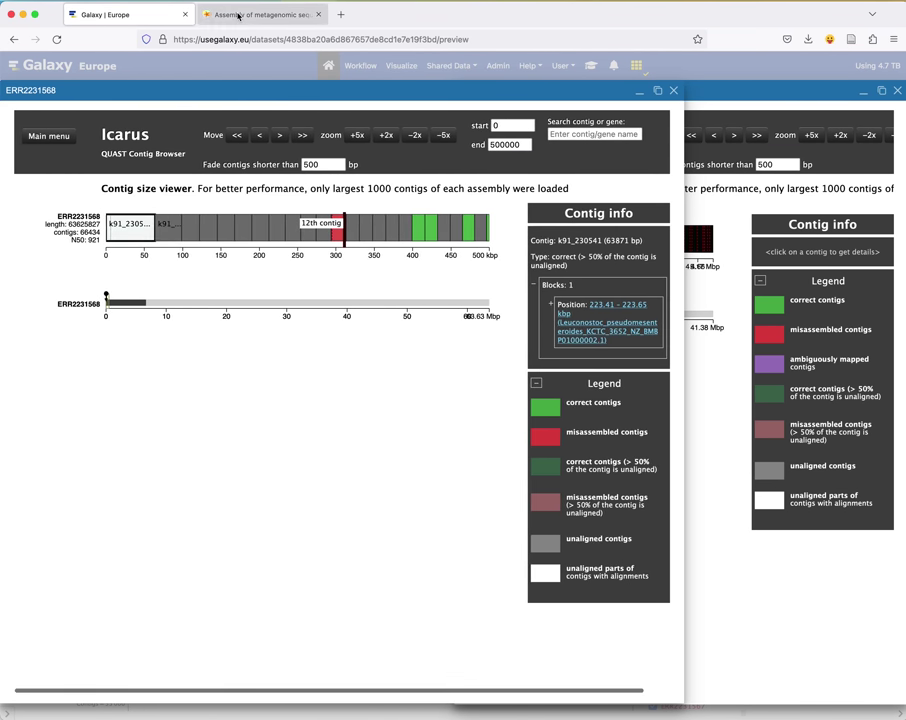
{"action": "left_click", "coordinate": [238, 16]}
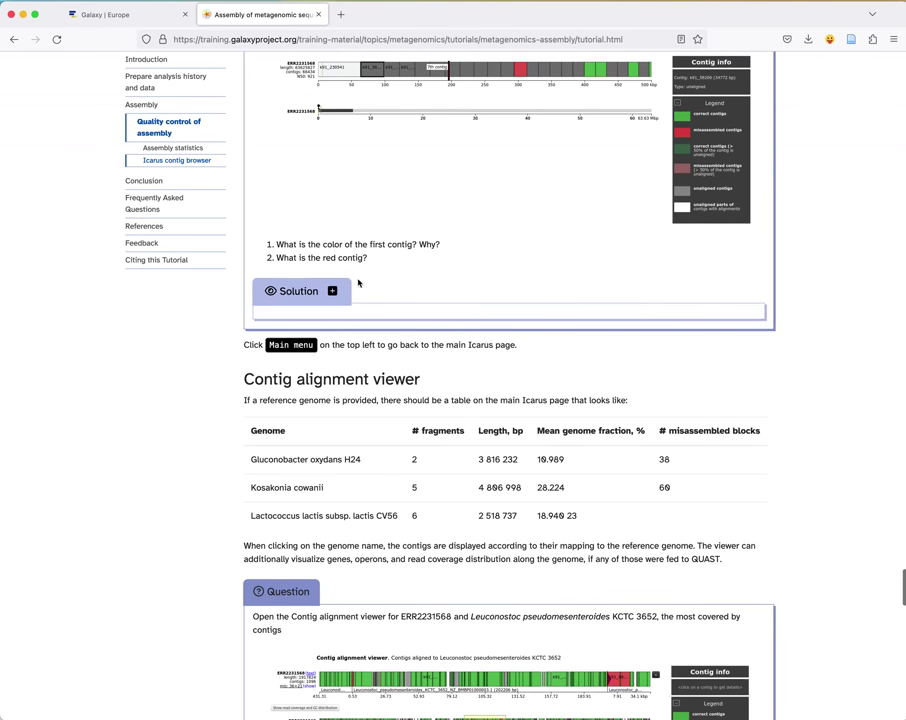
{"action": "scroll", "coordinate": [360, 283], "scroll_direction": "down", "scroll_amount": 5}
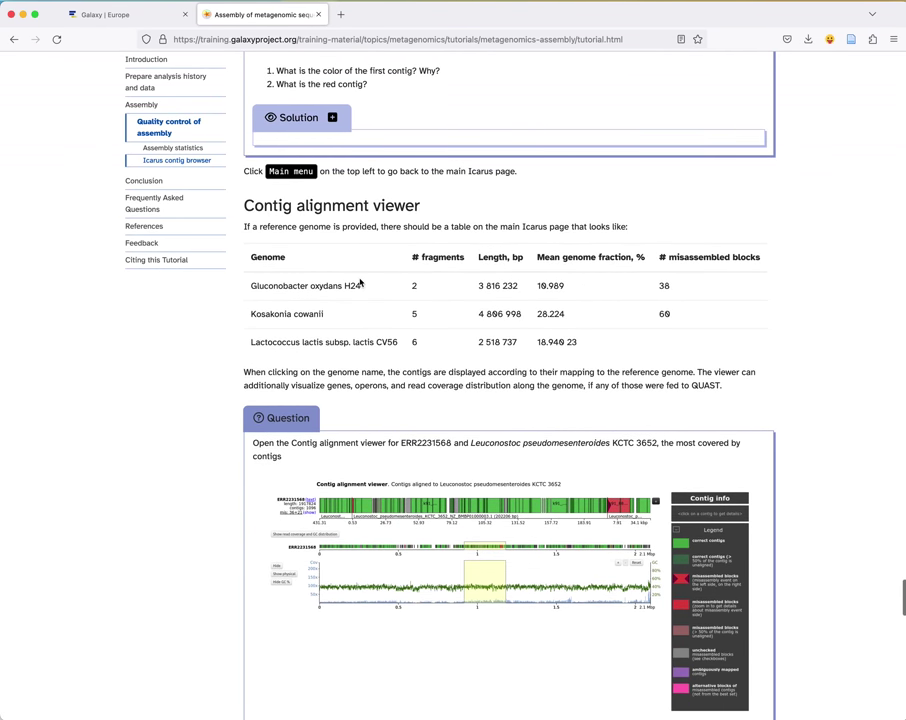
{"action": "left_click", "coordinate": [111, 18]}
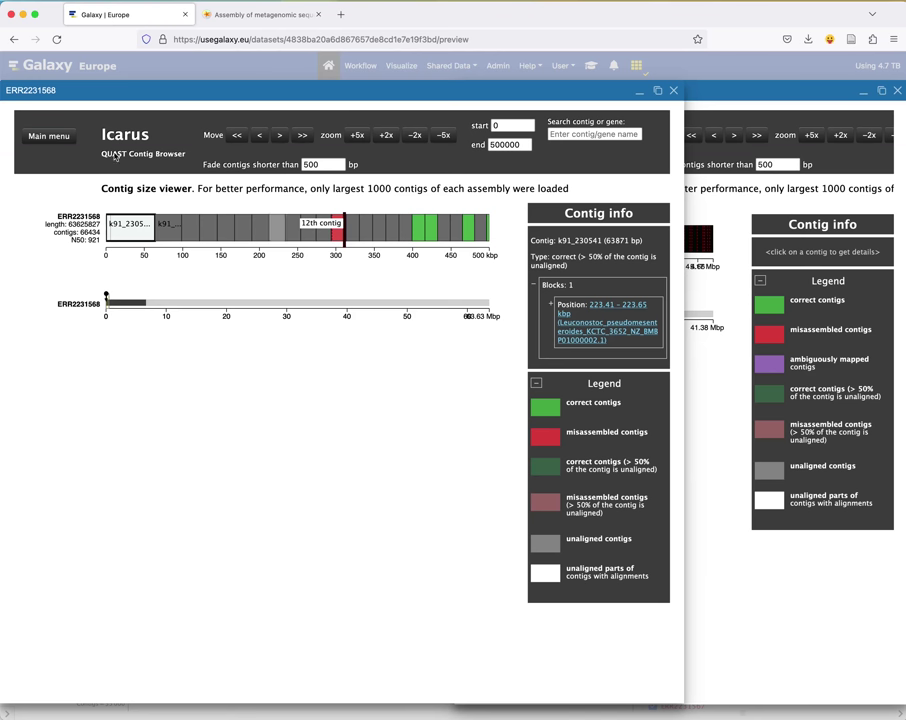
Step: Open the Gluconobacter oxydans H24 contig alignment viewer and read the tutorial's alignment question
{"action": "left_click", "coordinate": [57, 138]}
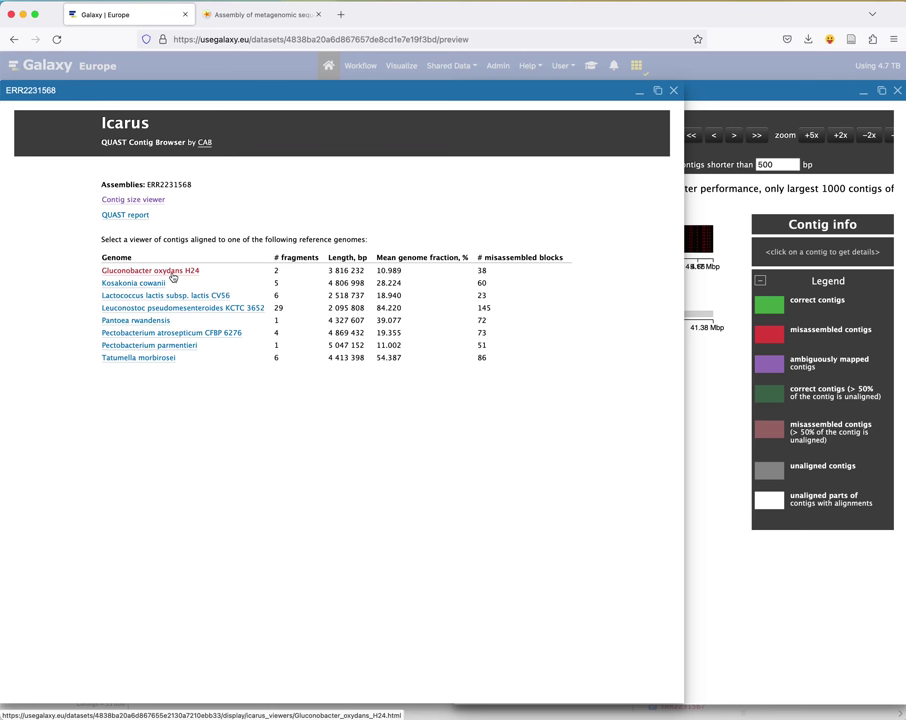
{"action": "left_click", "coordinate": [172, 276]}
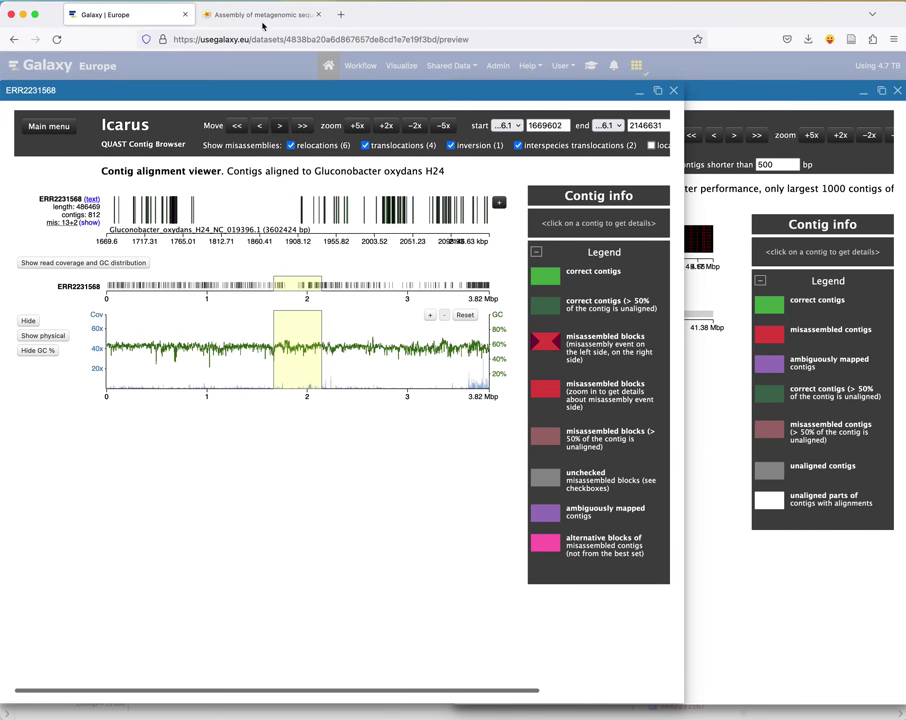
{"action": "scroll", "coordinate": [259, 14], "scroll_direction": "right", "scroll_amount": 1}
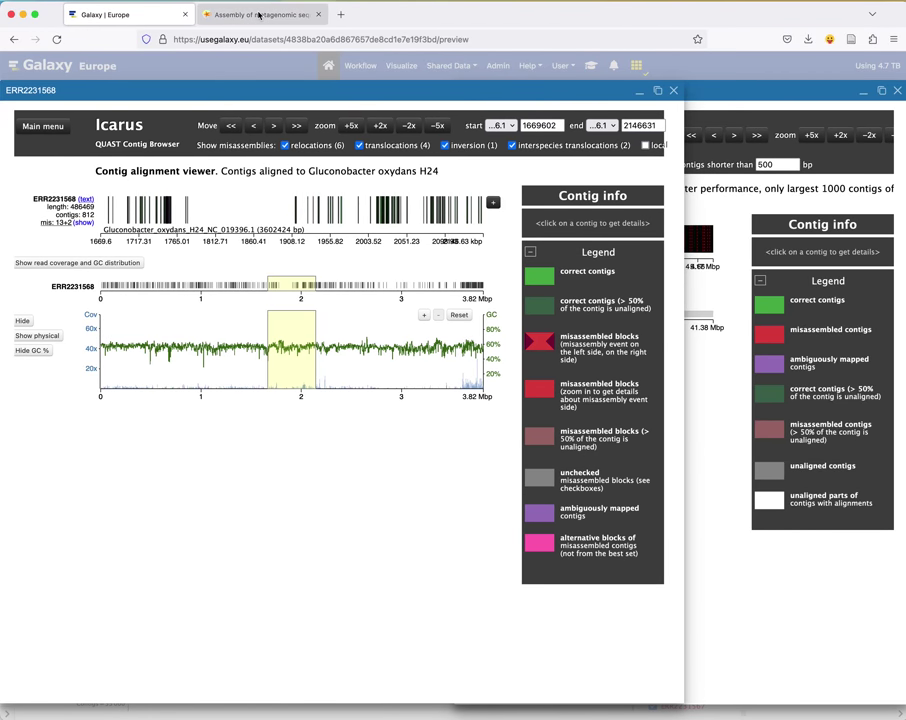
{"action": "left_click", "coordinate": [259, 14]}
{"action": "scroll", "coordinate": [498, 325], "scroll_direction": "down", "scroll_amount": 2}
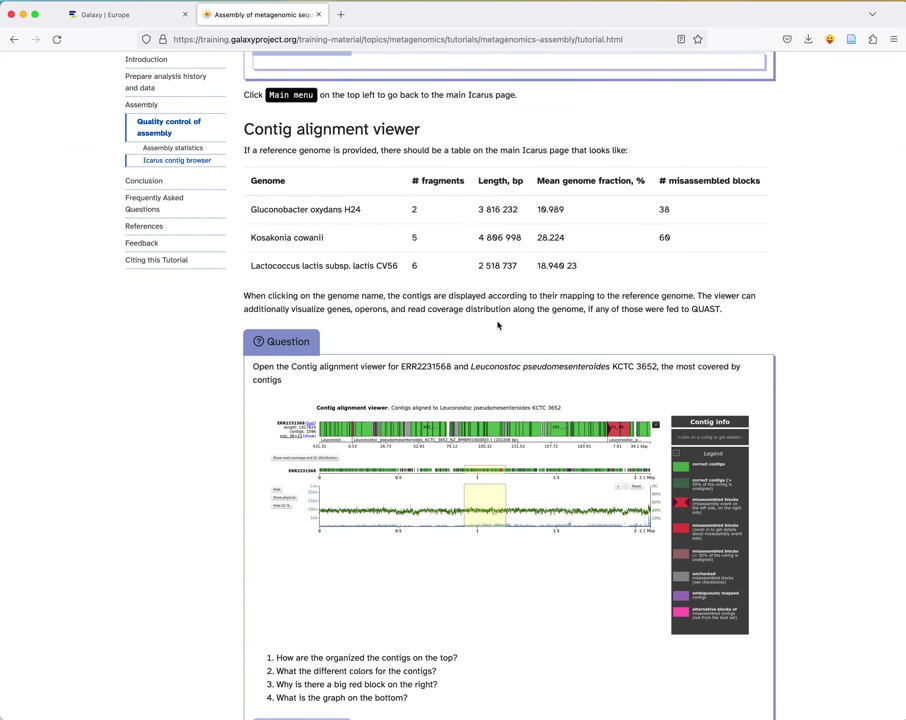
{"action": "scroll", "coordinate": [498, 325], "scroll_direction": "down", "scroll_amount": 2}
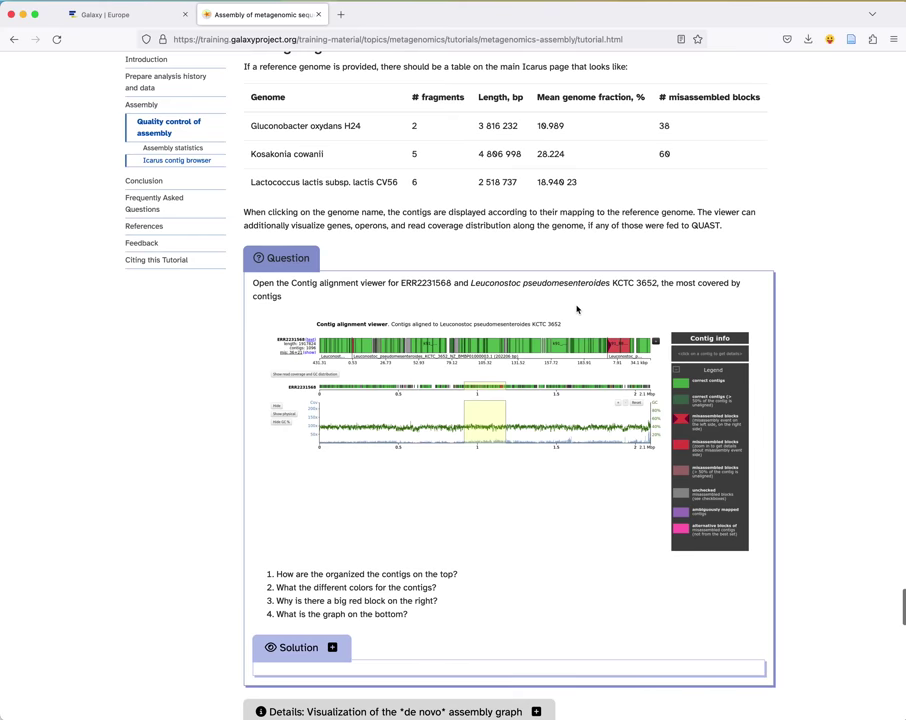
{"action": "scroll", "coordinate": [555, 299], "scroll_direction": "down", "scroll_amount": 4}
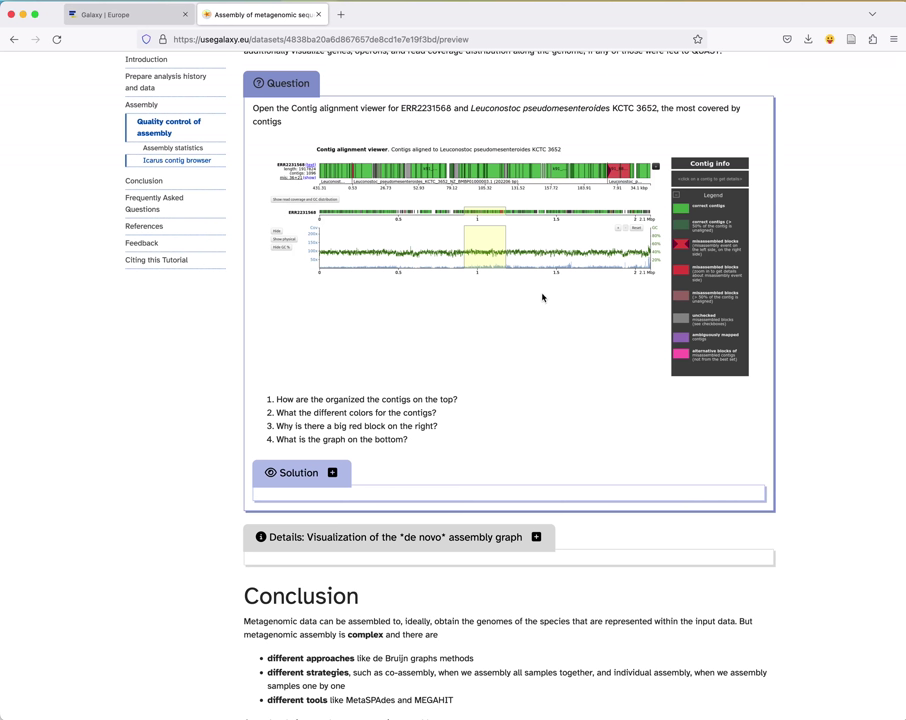
Step: Toggle the expand-overlapping-blocks view on and off, then return to the reference genome list
{"action": "key", "text": "ctrl+shift+Tab"}
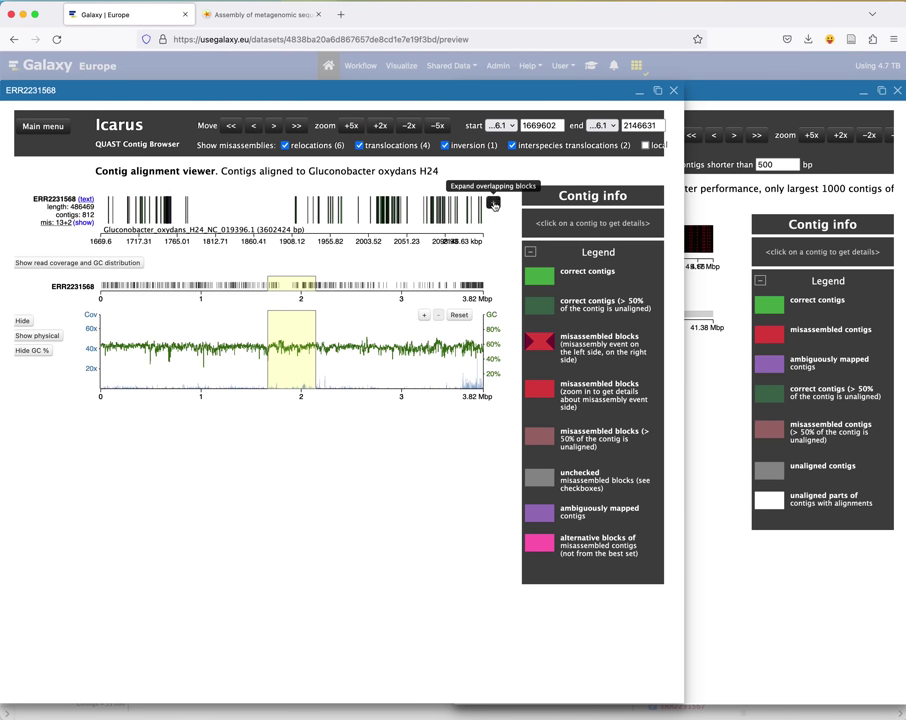
{"action": "left_click", "coordinate": [493, 204]}
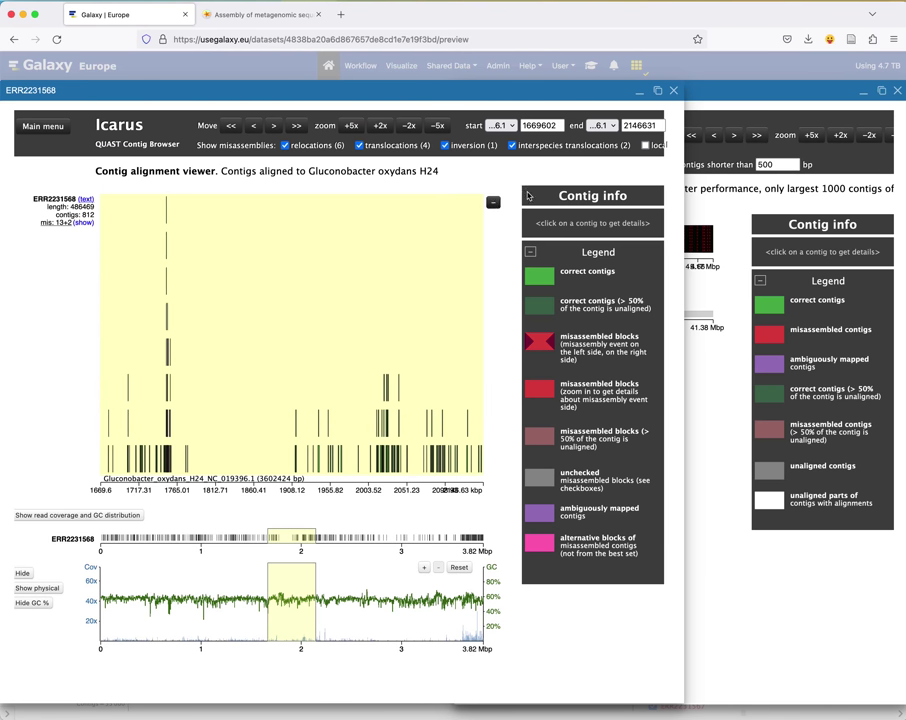
{"action": "left_click", "coordinate": [493, 202]}
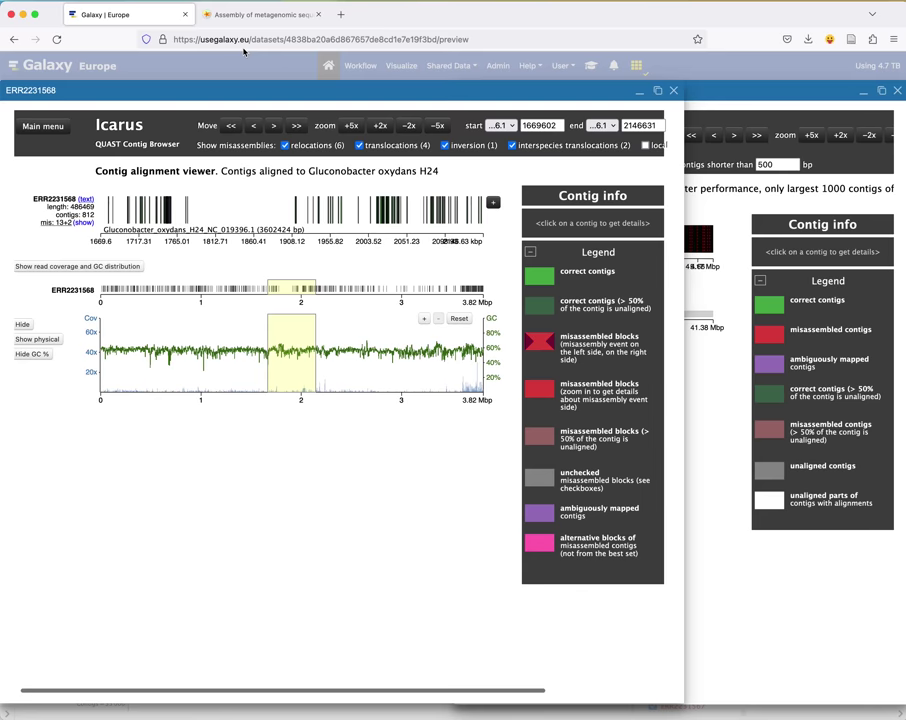
{"action": "left_click", "coordinate": [232, 18]}
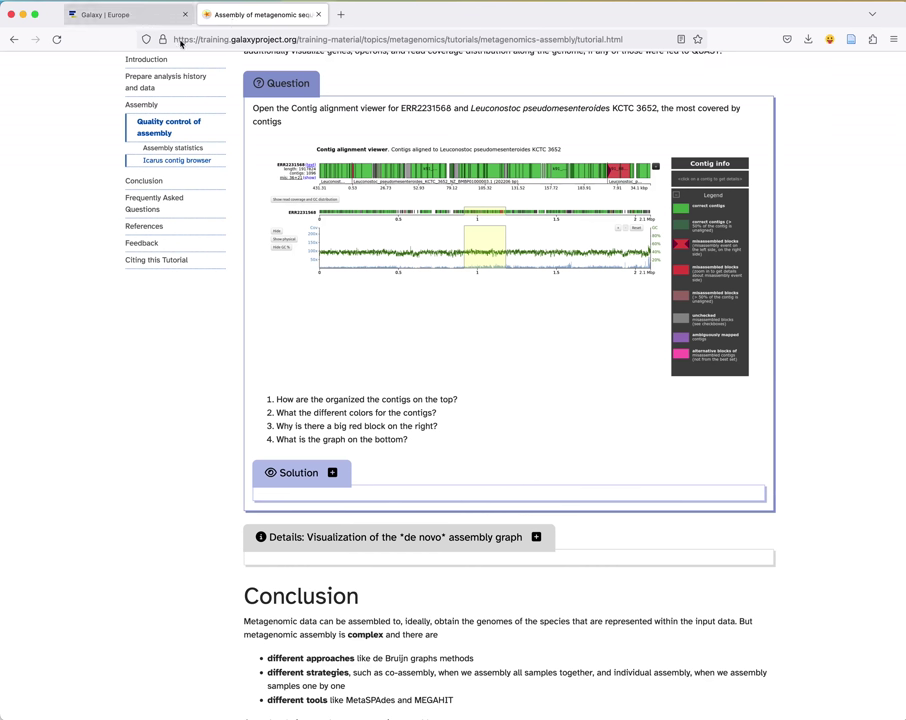
{"action": "left_click", "coordinate": [150, 15]}
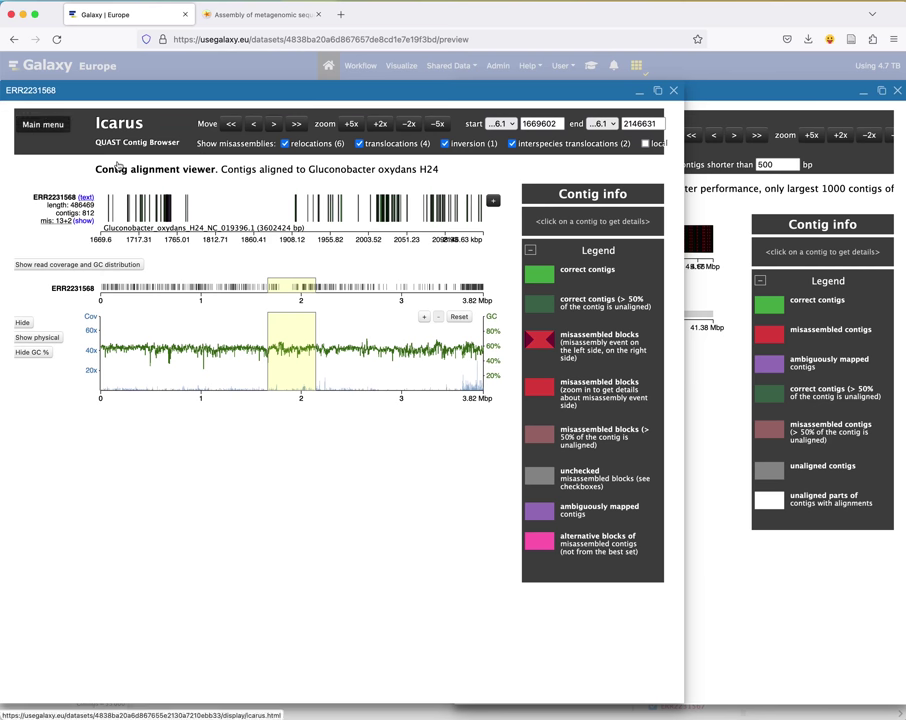
{"action": "left_click", "coordinate": [72, 122]}
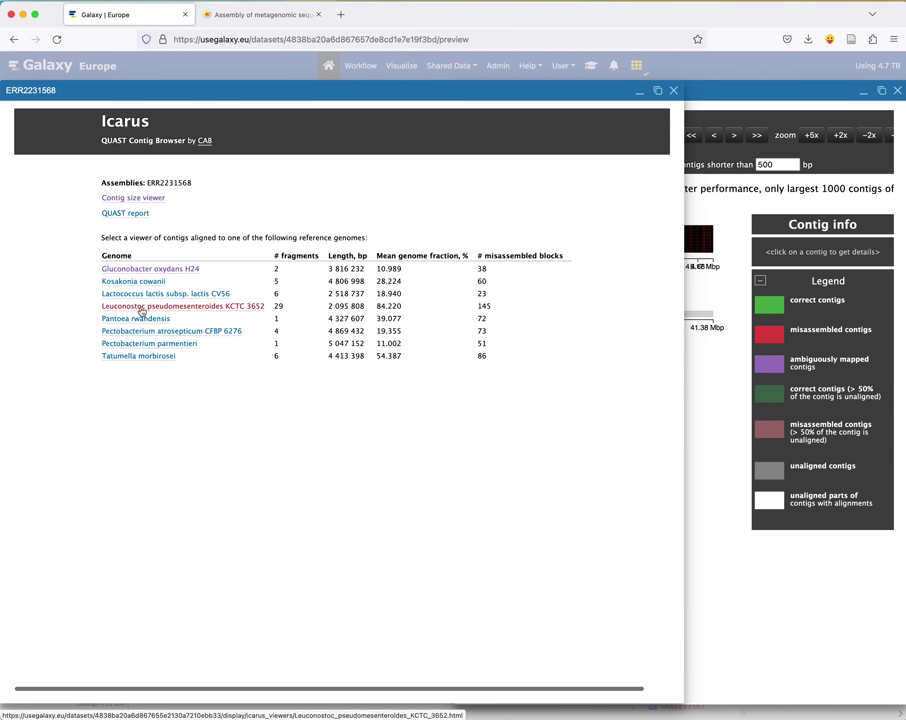
Step: View the Leuconostoc pseudomesenteroides KCTC 3652 alignments around 1.1–1.4 Mbp and compare with the tutorial
{"action": "left_click", "coordinate": [142, 309]}
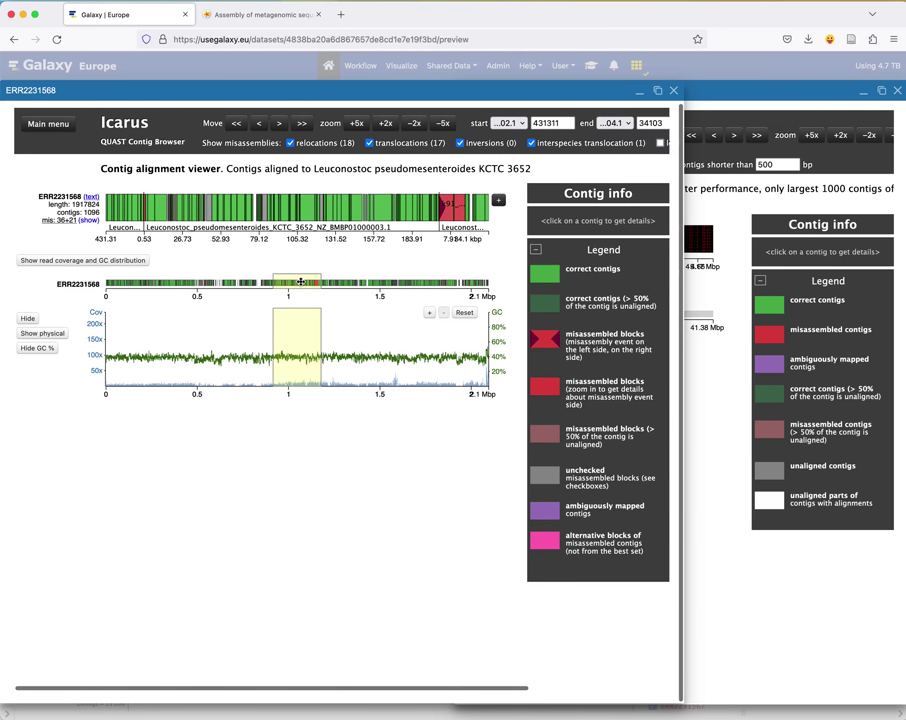
{"action": "left_click_drag", "start_coordinate": [249, 277], "coordinate": [232, 277]}
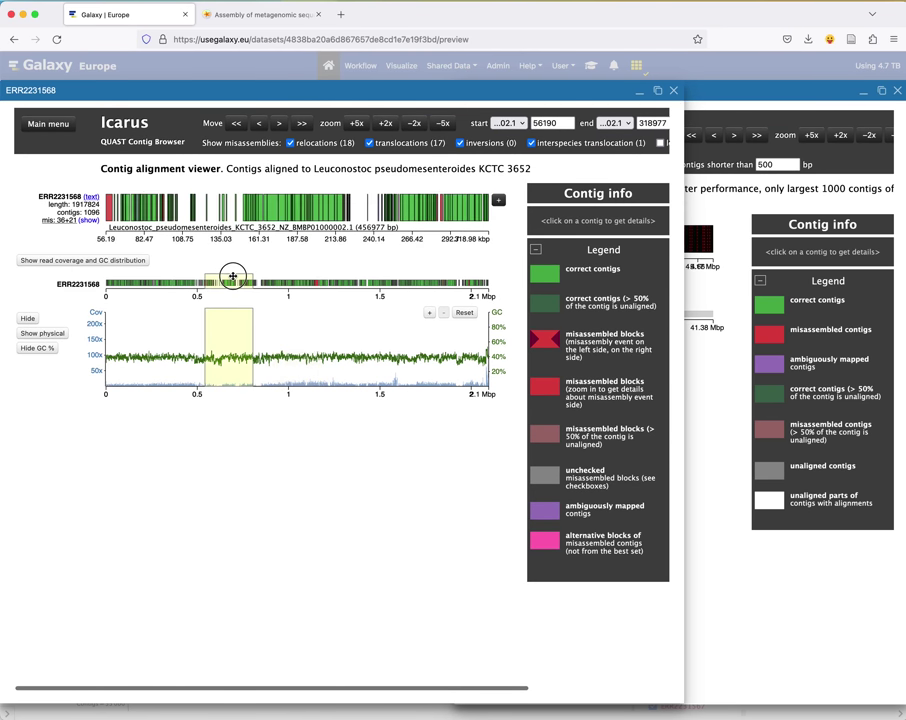
{"action": "left_click", "coordinate": [338, 282]}
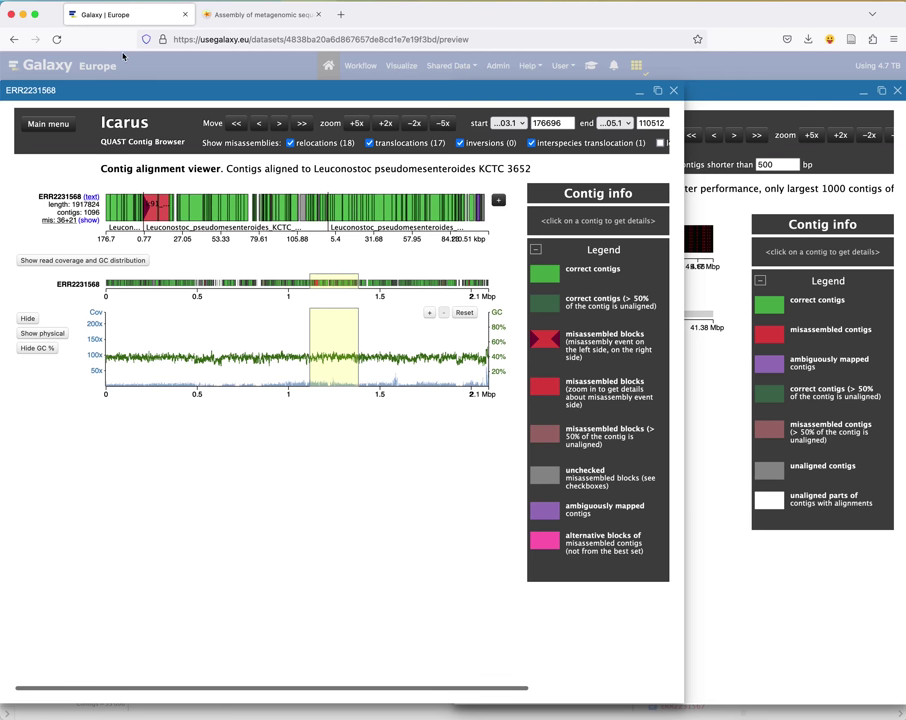
{"action": "left_click", "coordinate": [232, 16]}
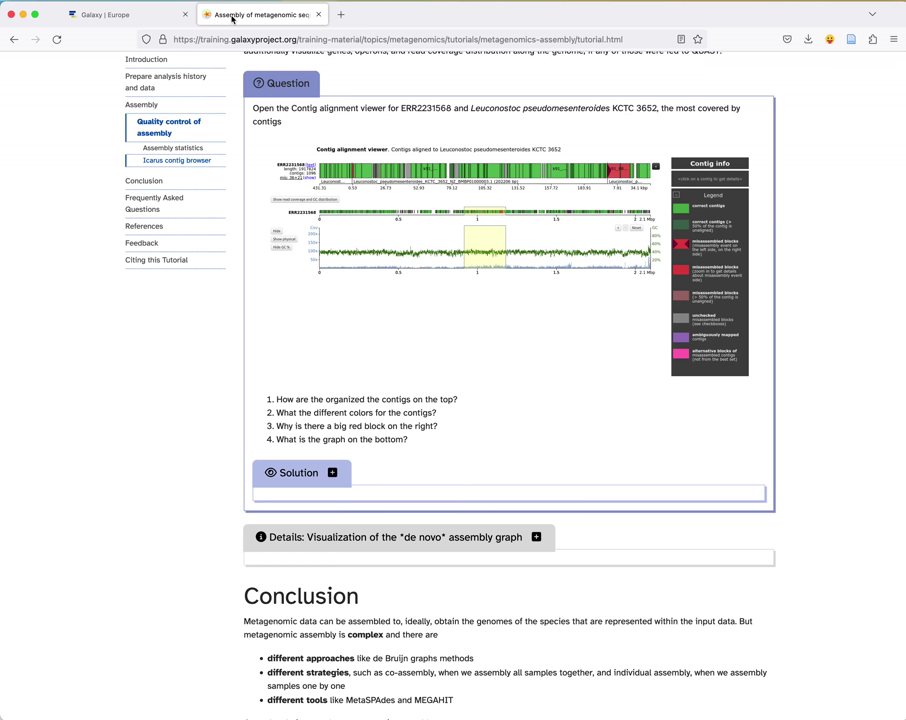
{"action": "left_click", "coordinate": [105, 17]}
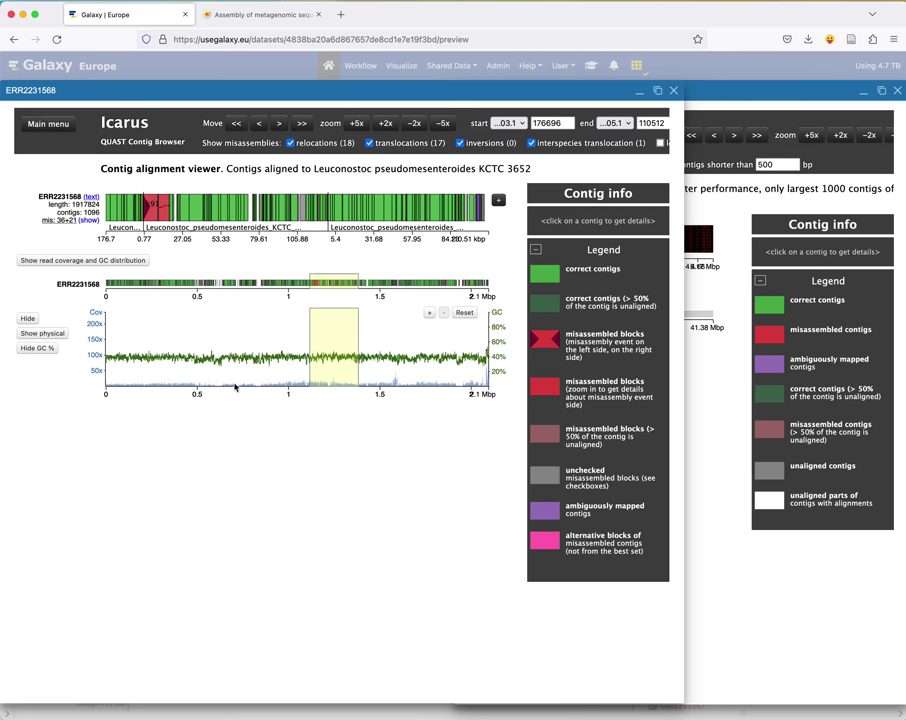
{"action": "left_click", "coordinate": [233, 16]}
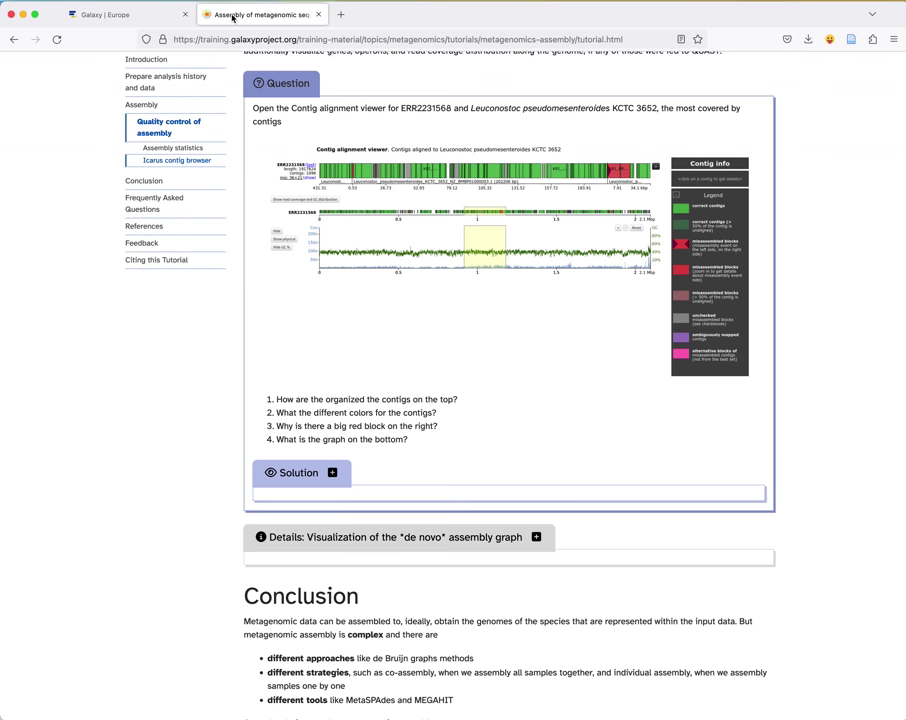
{"action": "scroll", "coordinate": [477, 370], "scroll_direction": "down", "scroll_amount": 5}
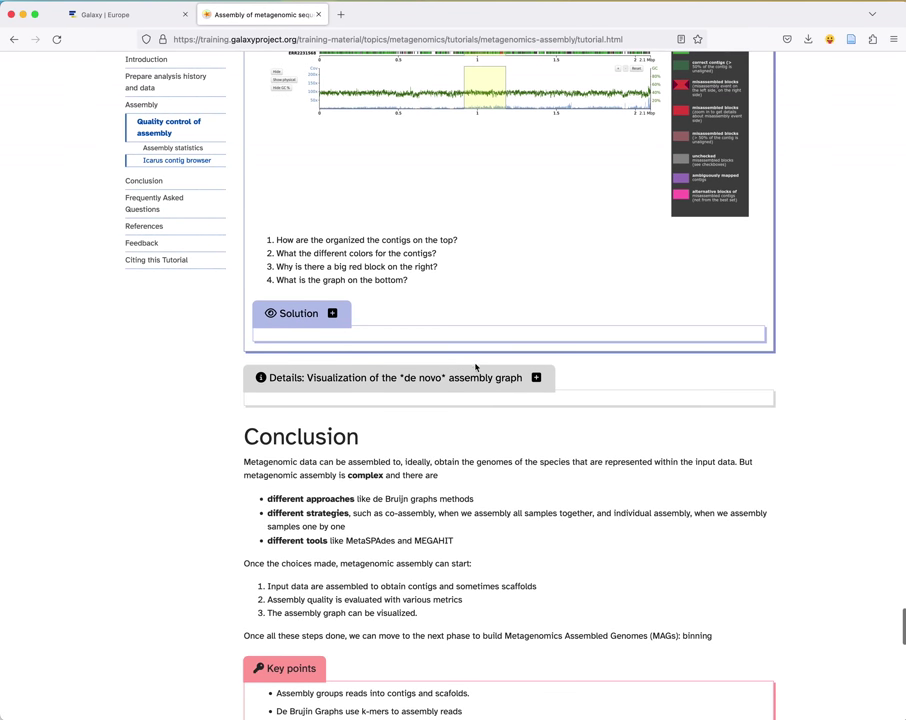
Step: Expand the 'Visualization of the de novo assembly graph' details and read through to the Key points
{"action": "left_click", "coordinate": [537, 378]}
{"action": "scroll", "coordinate": [537, 418], "scroll_direction": "down", "scroll_amount": 2}
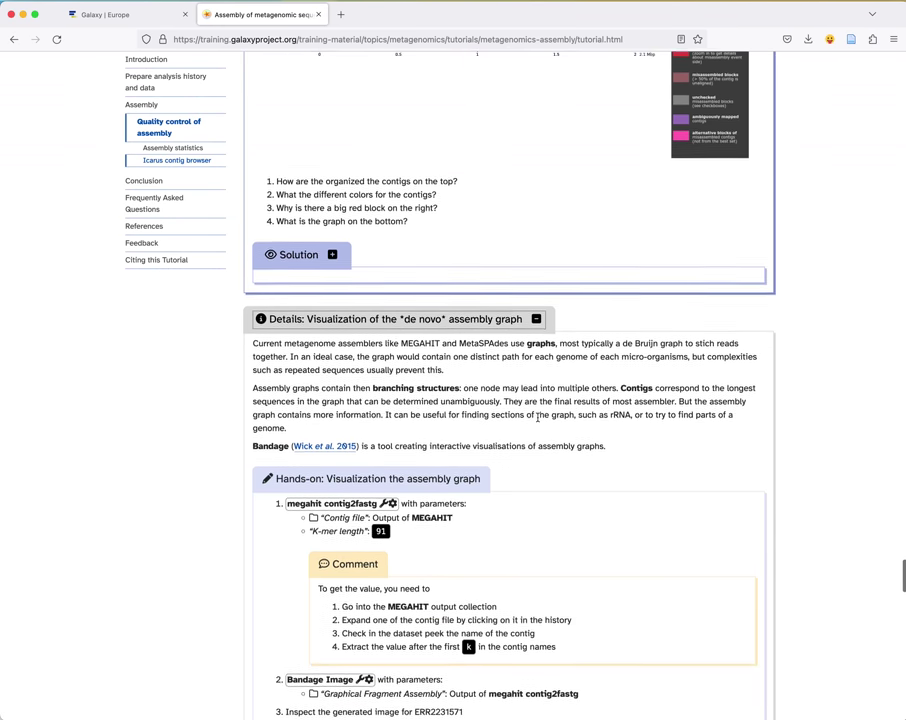
{"action": "scroll", "coordinate": [537, 418], "scroll_direction": "down", "scroll_amount": 3}
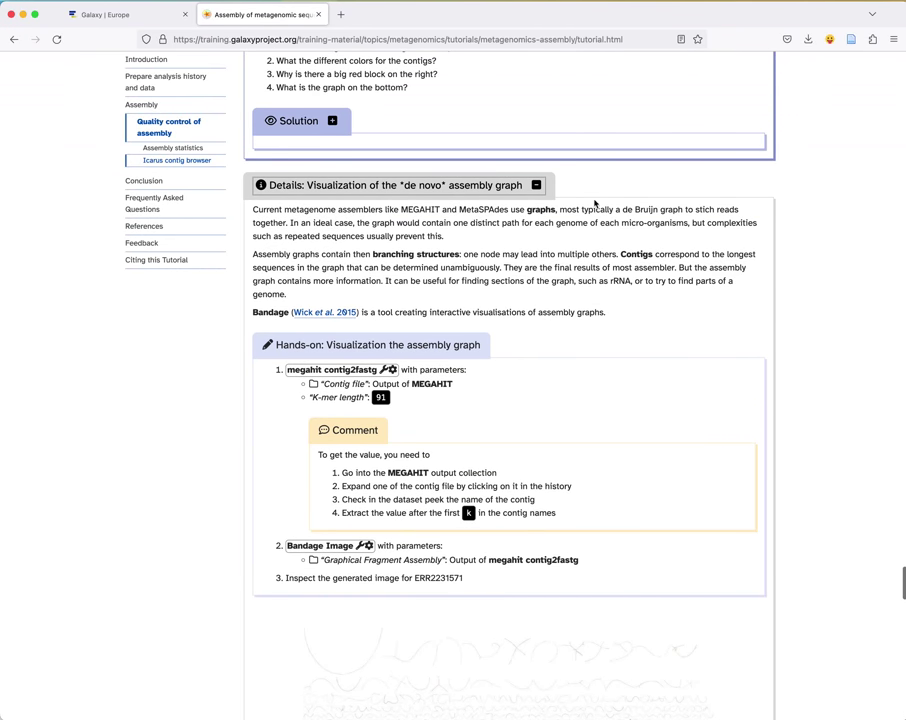
{"action": "left_click", "coordinate": [536, 185]}
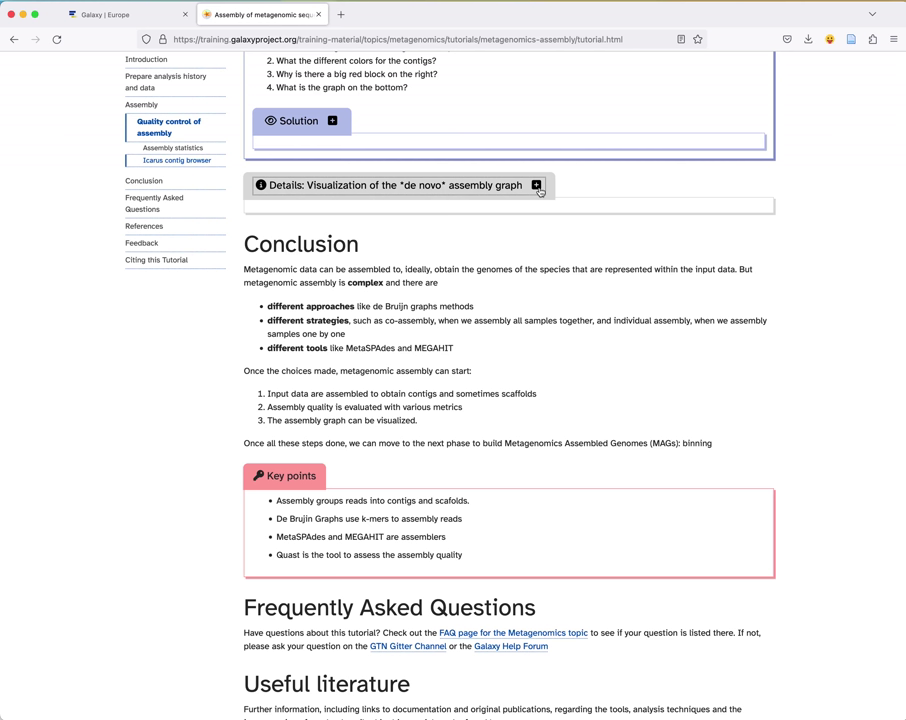
{"action": "left_click", "coordinate": [537, 186]}
{"action": "scroll", "coordinate": [576, 358], "scroll_direction": "down", "scroll_amount": 5}
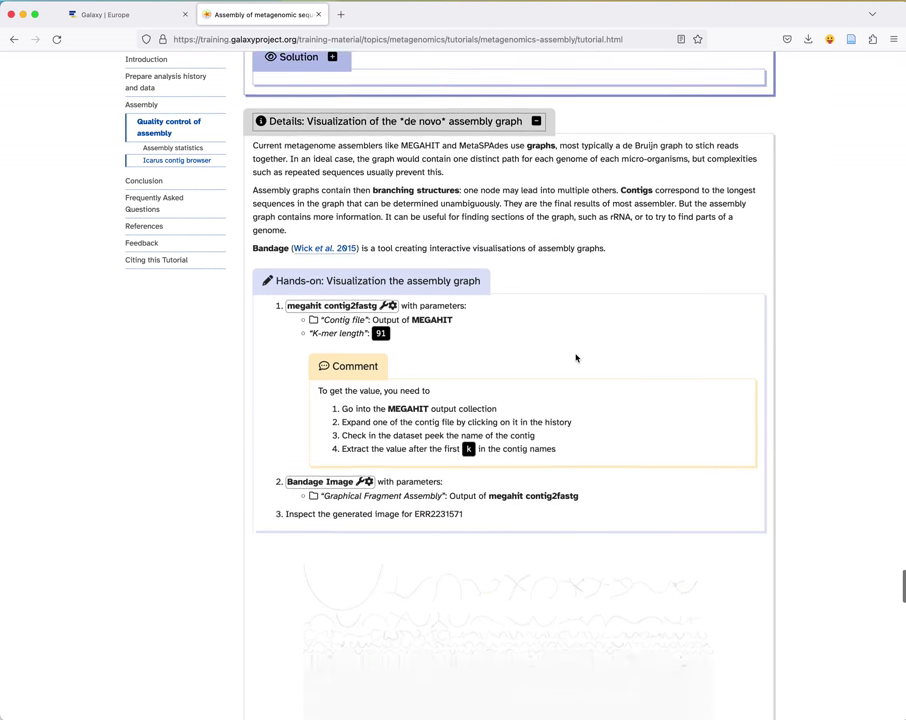
{"action": "scroll", "coordinate": [576, 358], "scroll_direction": "down", "scroll_amount": 2}
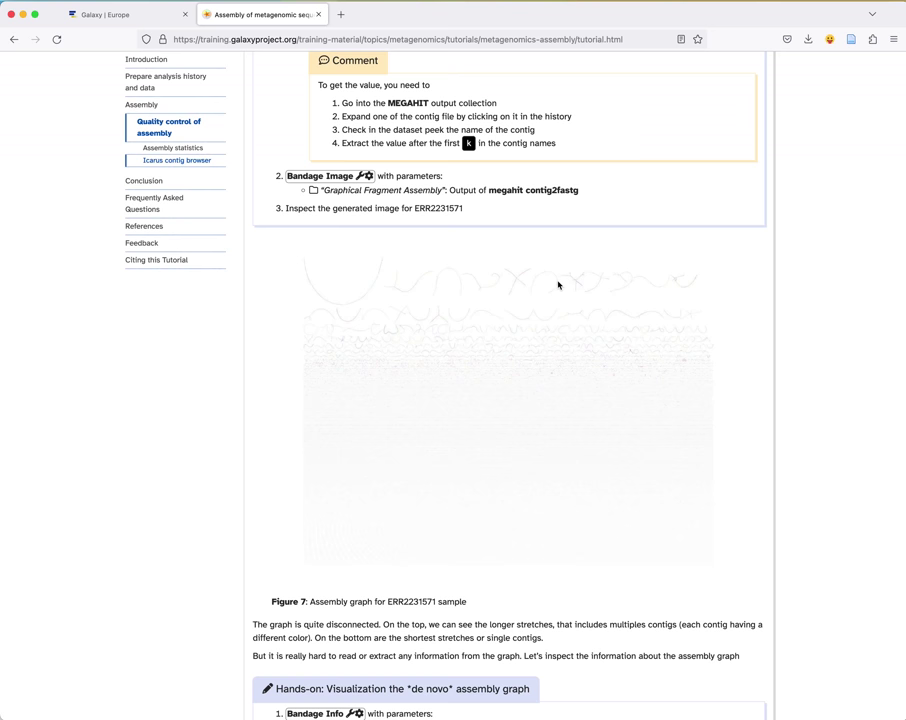
{"action": "scroll", "coordinate": [575, 315], "scroll_direction": "down", "scroll_amount": 10}
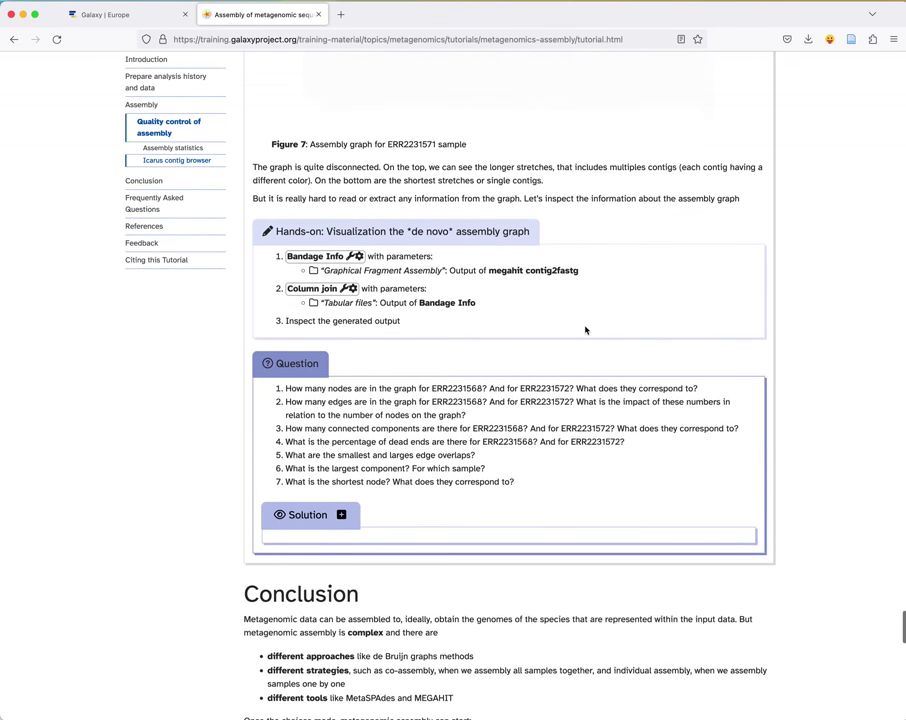
{"action": "scroll", "coordinate": [514, 348], "scroll_direction": "down", "scroll_amount": 4}
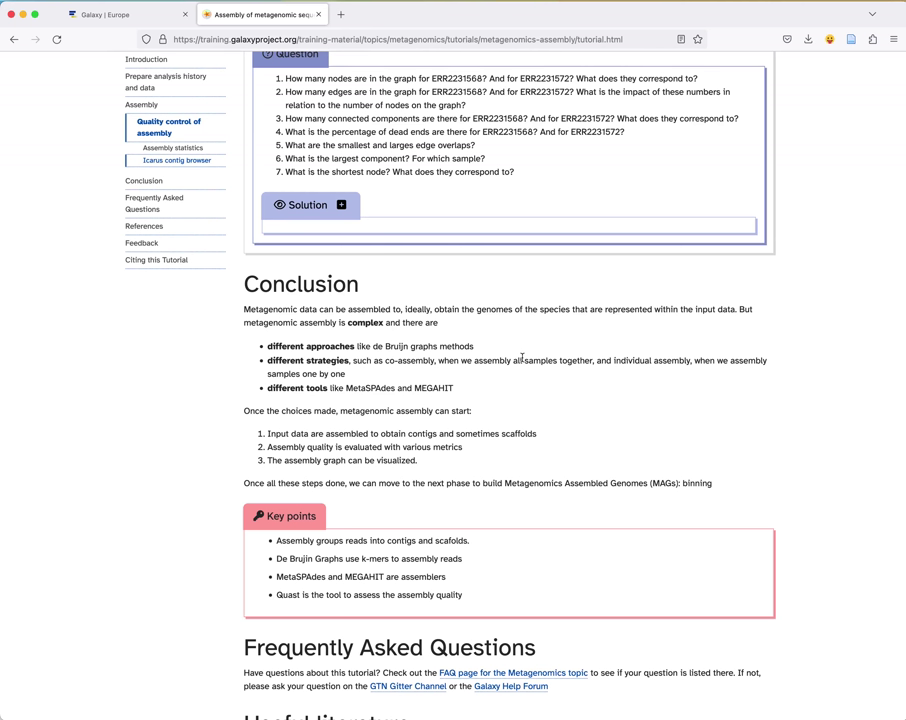
{"action": "scroll", "coordinate": [522, 357], "scroll_direction": "down", "scroll_amount": 2}
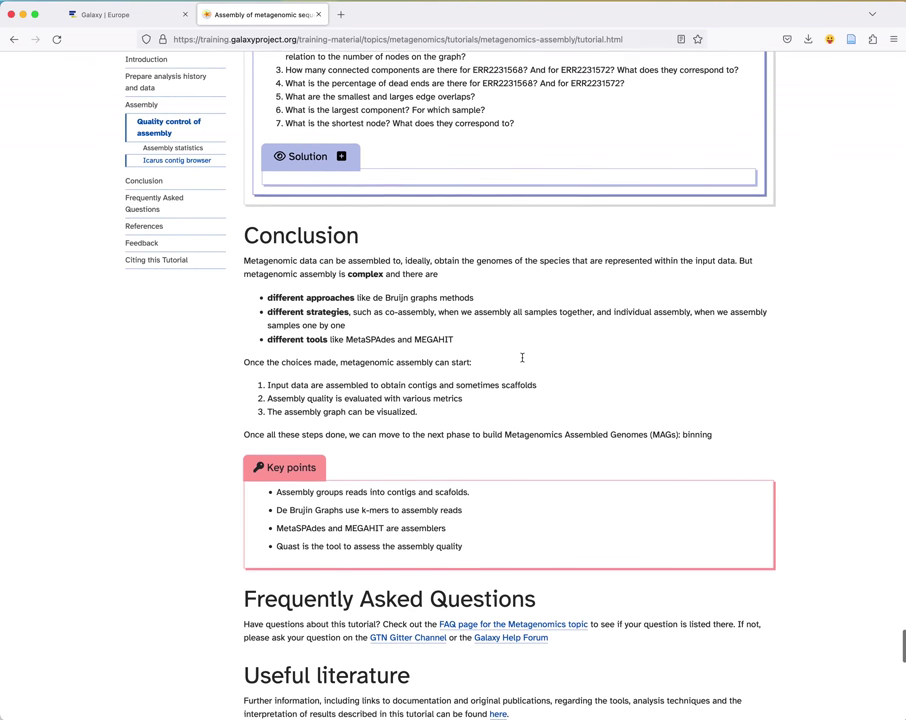